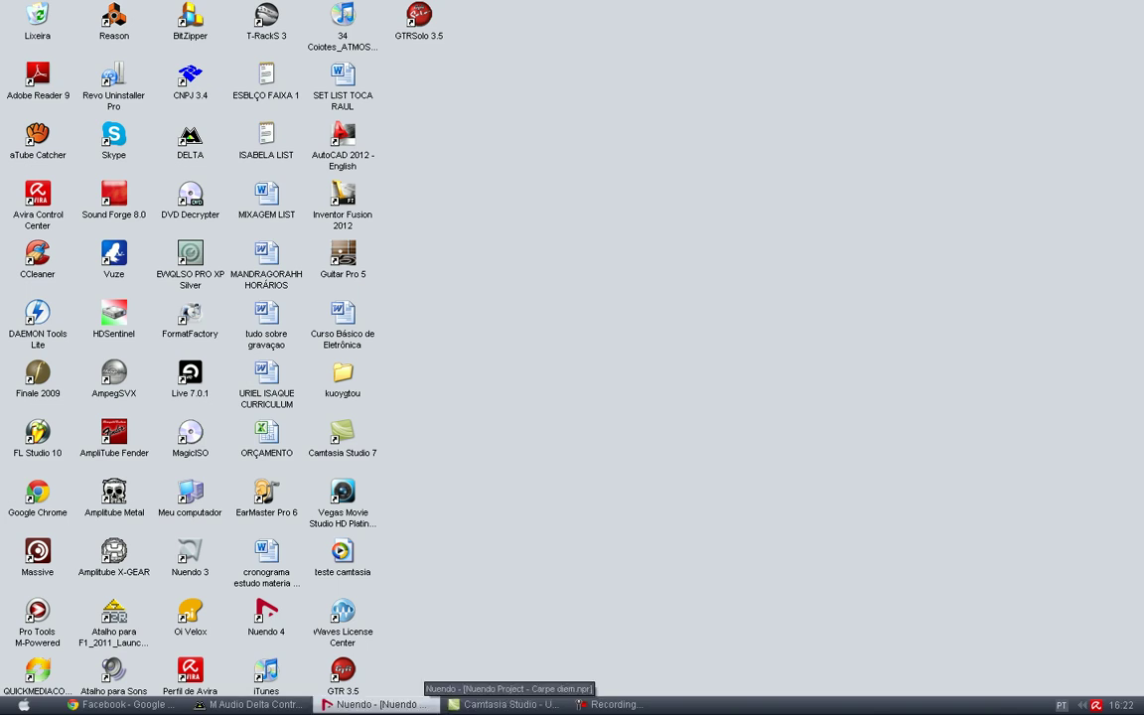
right_click(525, 239)
left_click(556, 265)
right_click(479, 144)
left_click(510, 171)
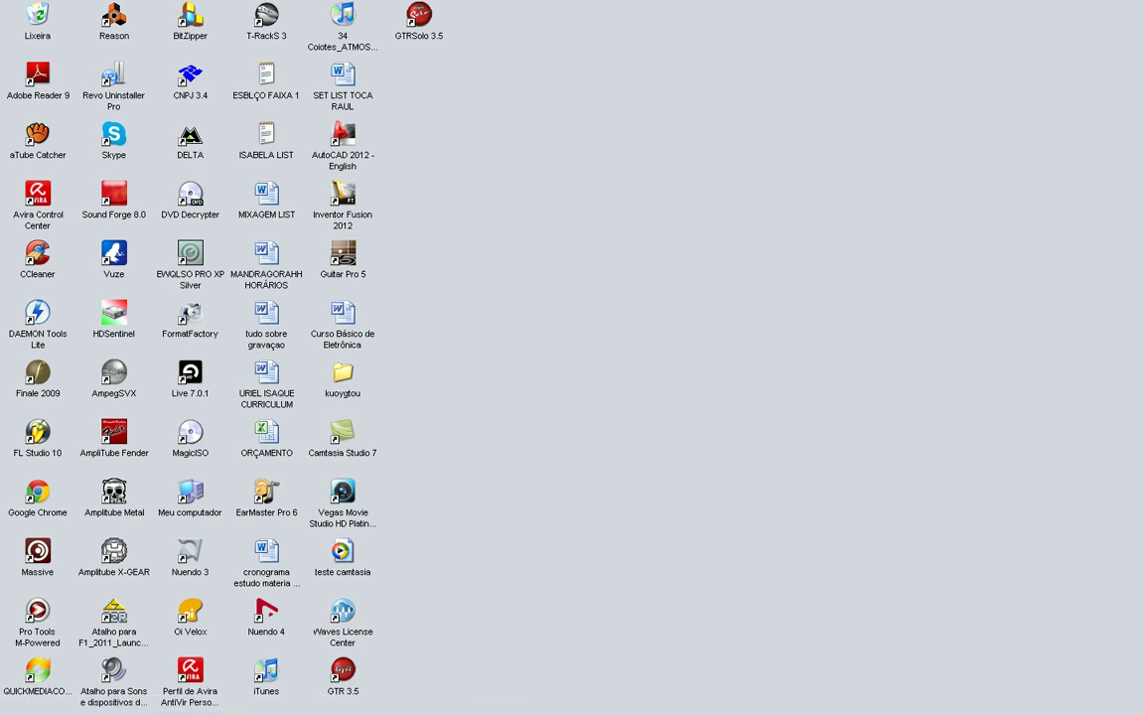
Switch to the Nuendo project Carpe diem and closely examine where the Audio 04 and sala events begin.
left_click(378, 705)
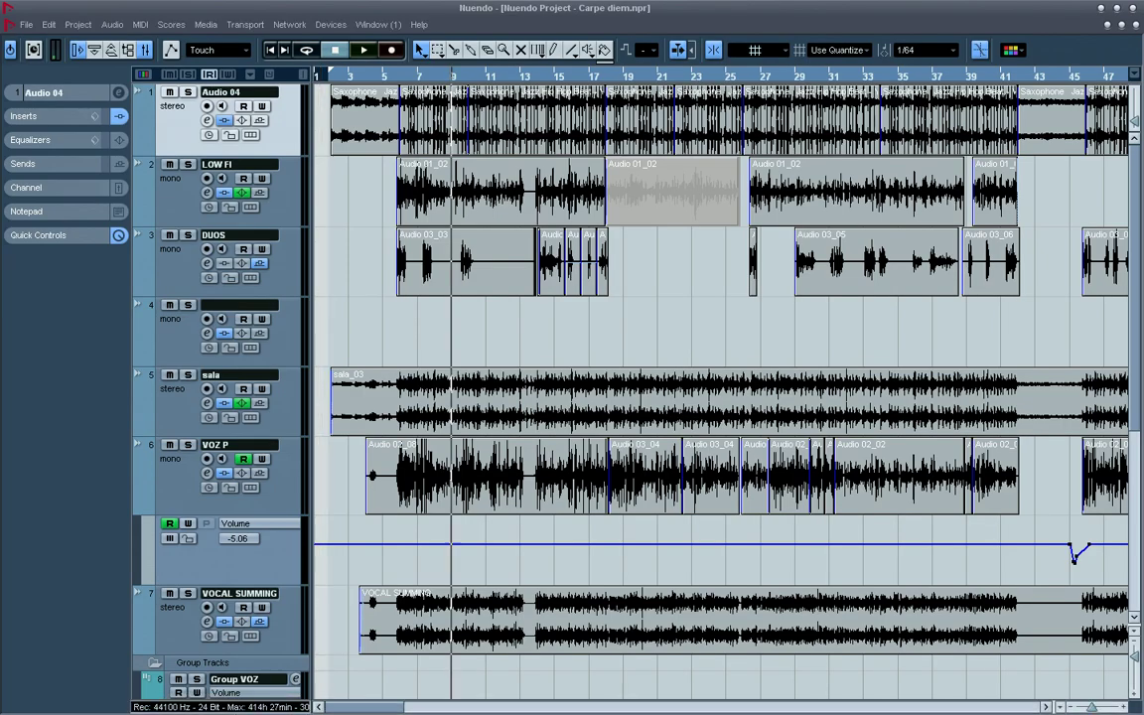
left_click_drag(318, 76, 474, 248)
left_click_drag(477, 153, 545, 152)
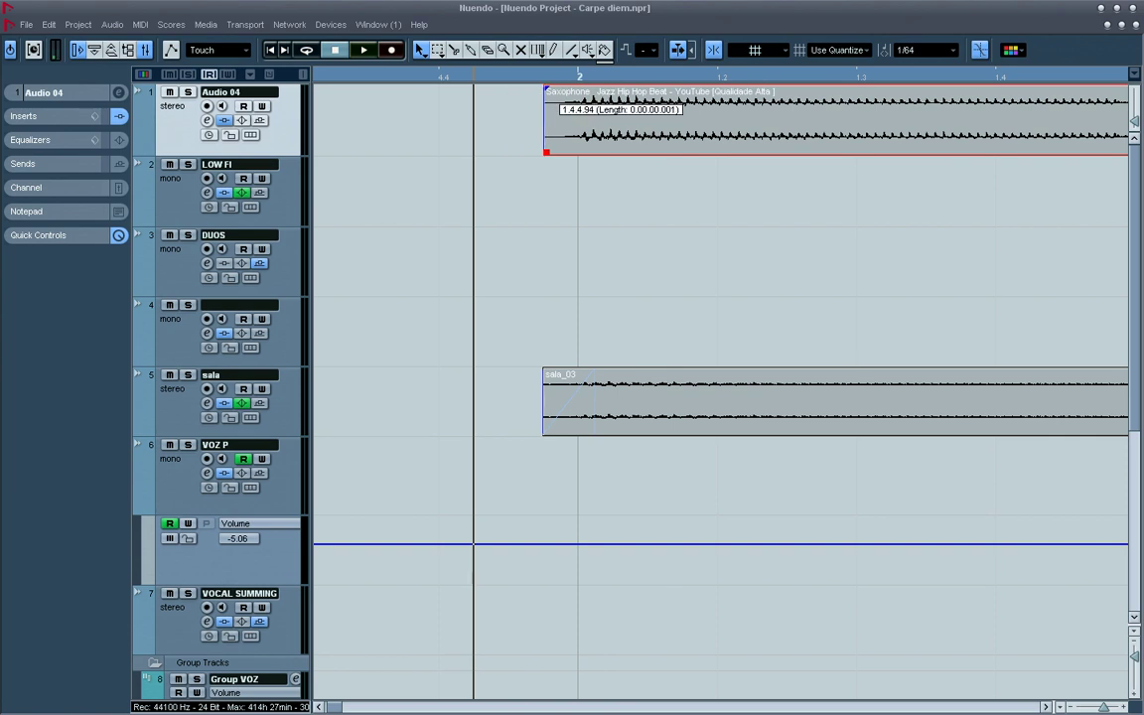
left_click(596, 372)
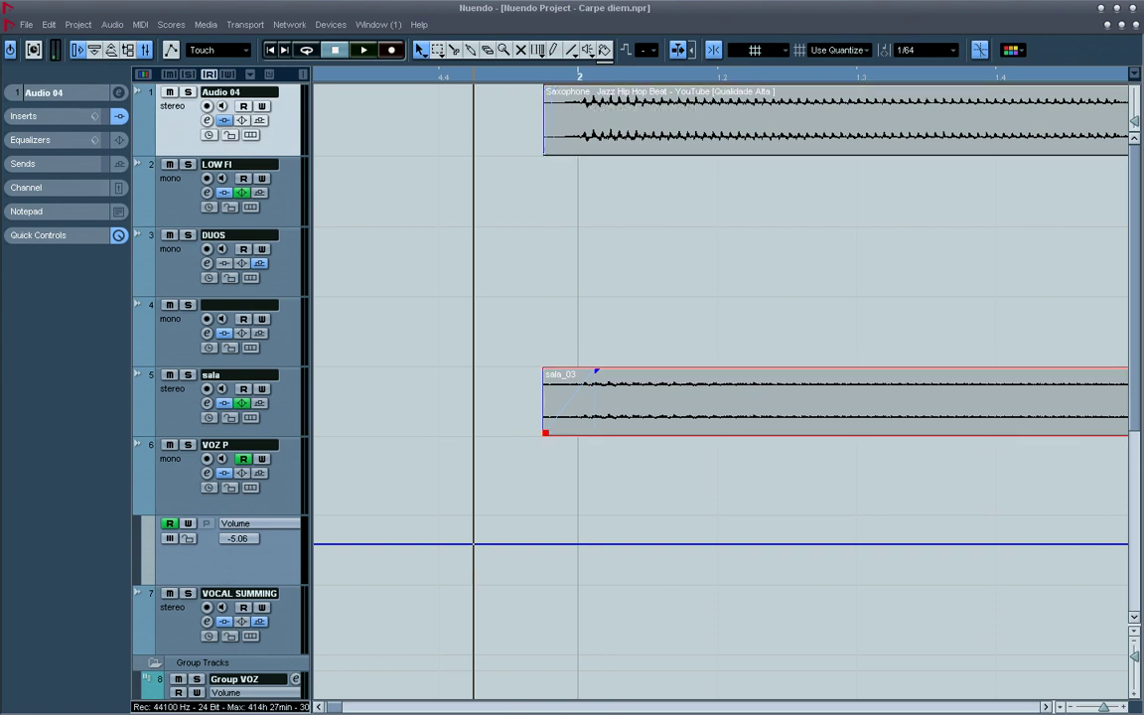
key("shift+f")
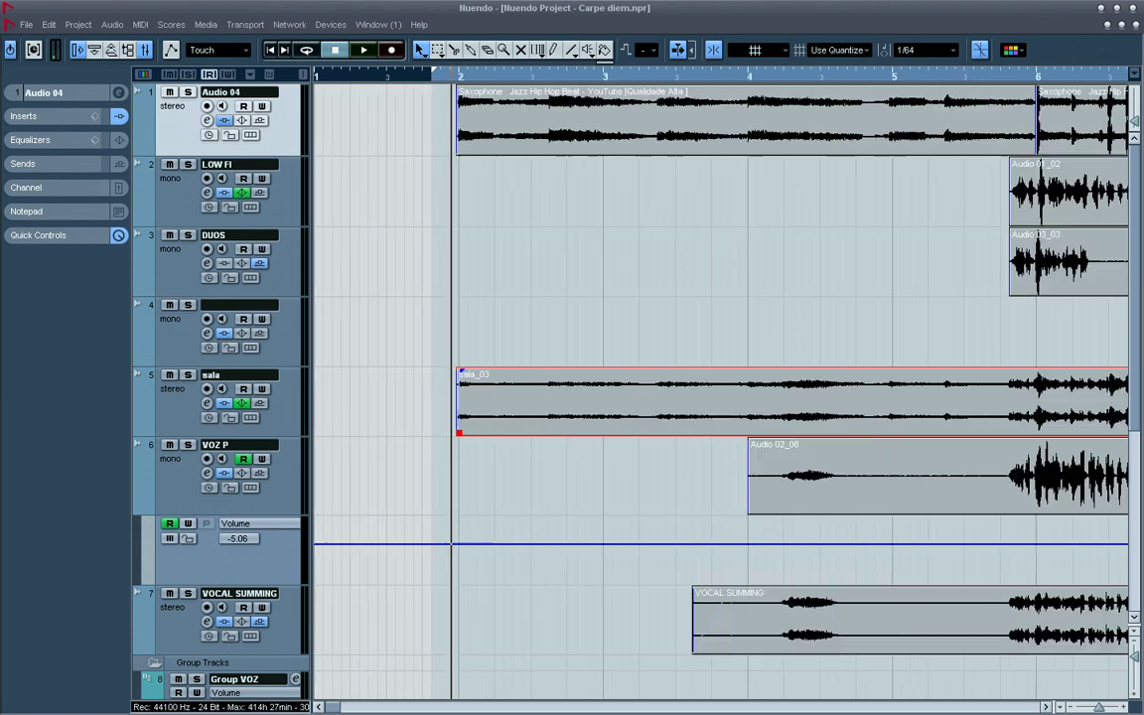
Examine the whole arrangement at different zoom levels, from the first bar to past the end of the song.
key("g")
key("g")
key("h")
key("g")
key("h")
key("g")
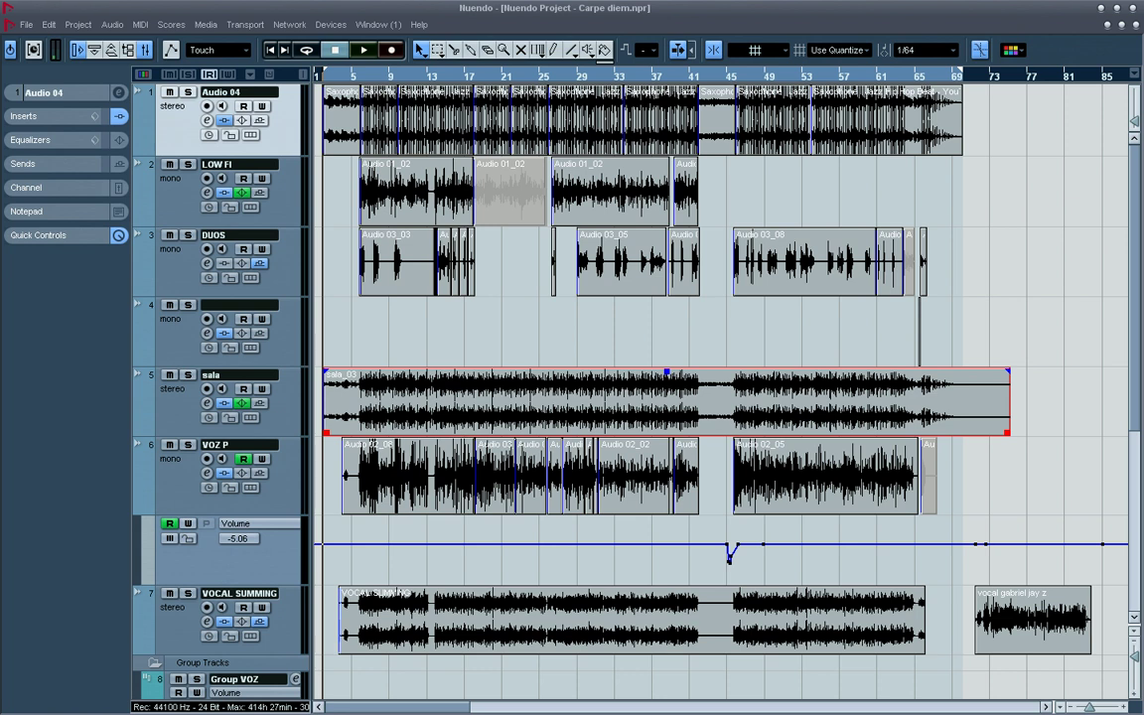
left_click_drag(506, 76, 317, 99)
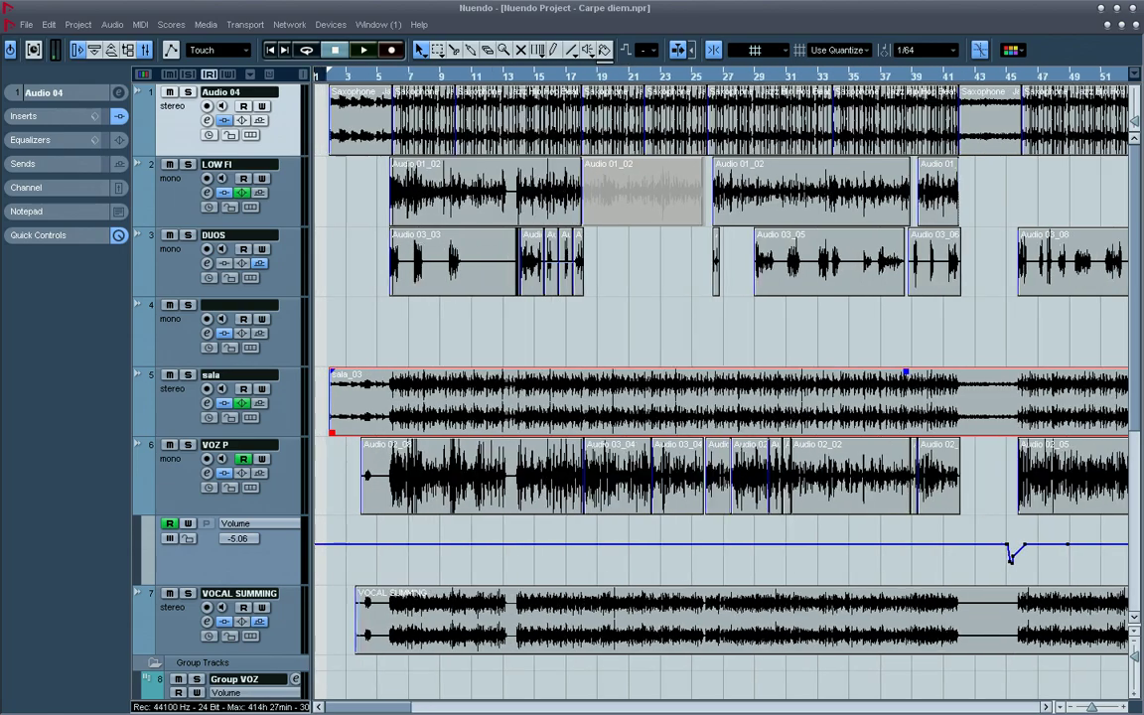
key("h")
key("h")
key("h")
key("g")
key("g")
key("g")
key("g")
key("g")
key("g")
key("g")
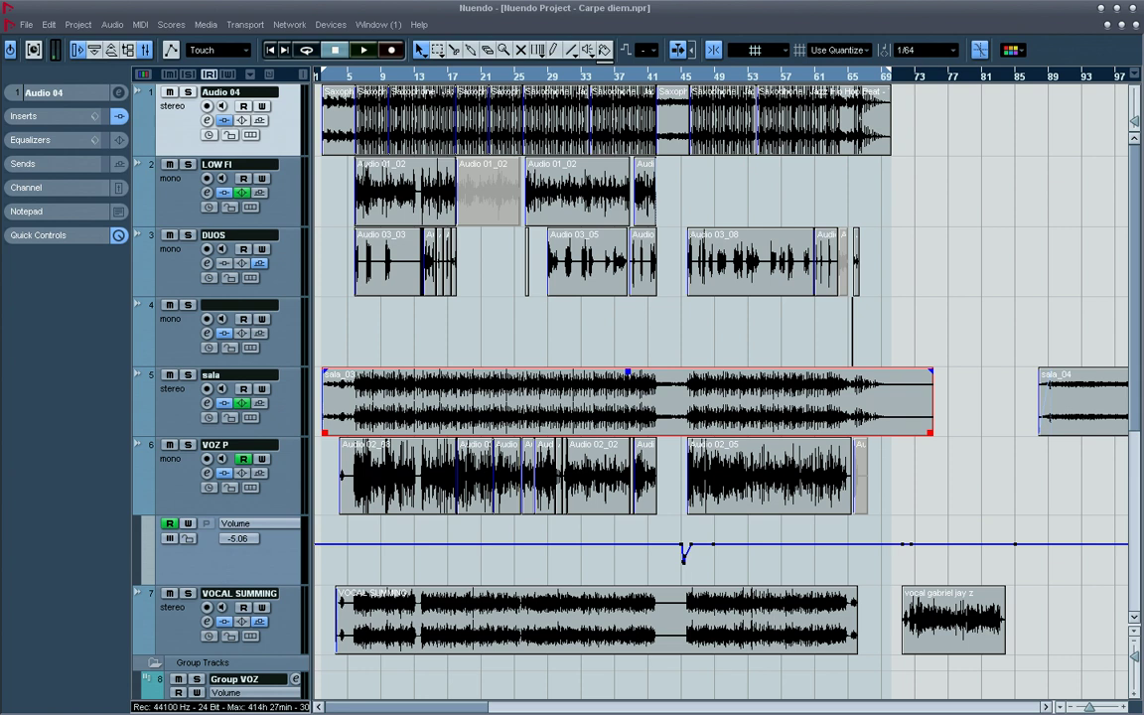
key("g")
key("g")
key("h")
key("h")
key("h")
key("g")
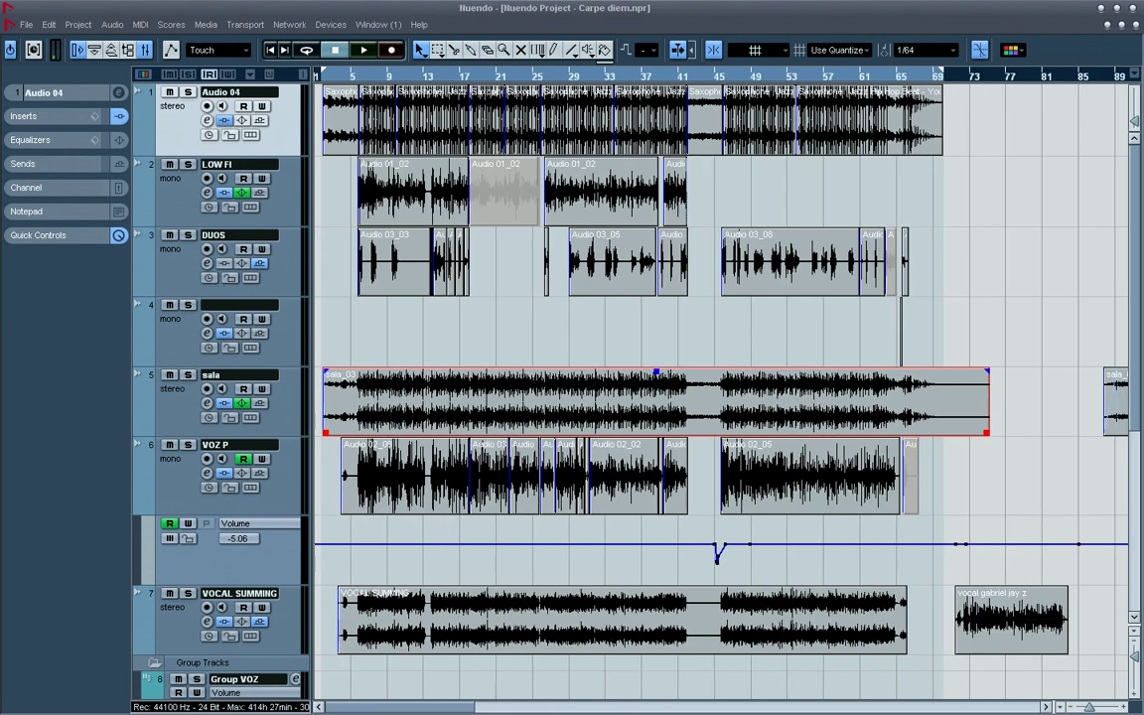
Shorten the end of the sala_03 event to about bar 70, in line with the end of the Audio 04 track.
key("h")
key("h")
key("h")
key("h")
key("h")
key("h")
key("h")
key("g")
key("g")
key("g")
key("h")
key("h")
key("h")
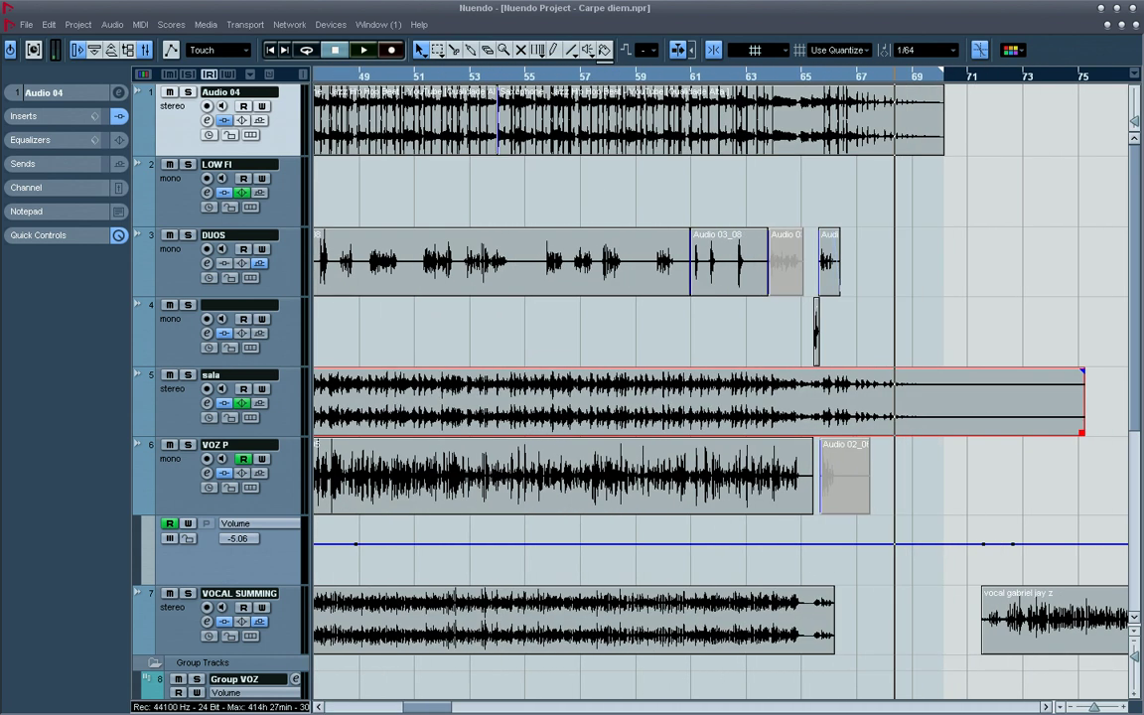
left_click_drag(1081, 432, 941, 433)
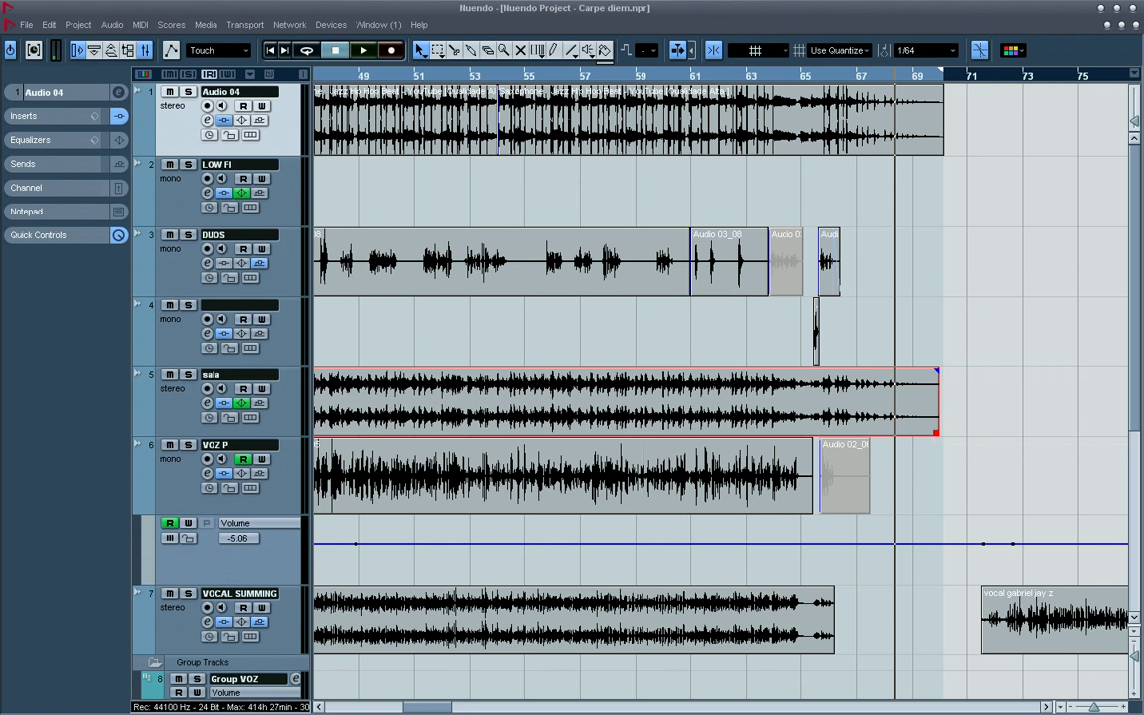
Add a very short fade-out at the end of the sala_03 event and deselect the event.
key("g")
key("g")
key("g")
key("g")
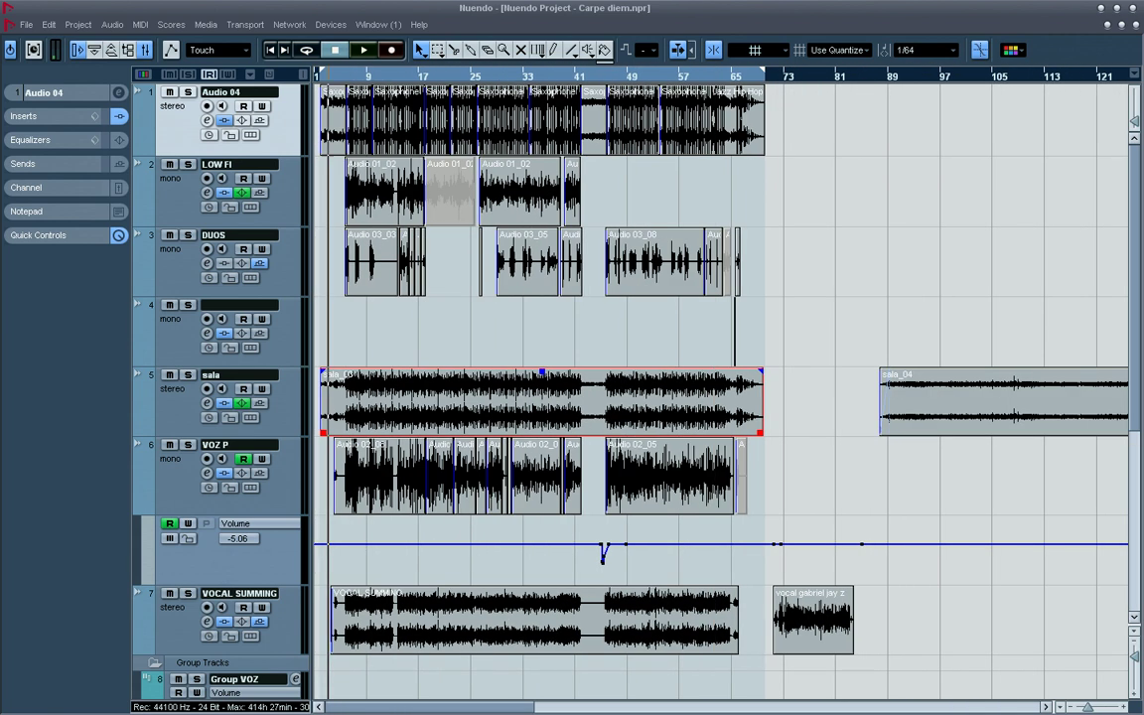
key("h")
left_click_drag(996, 372, 990, 372)
left_click(1028, 343)
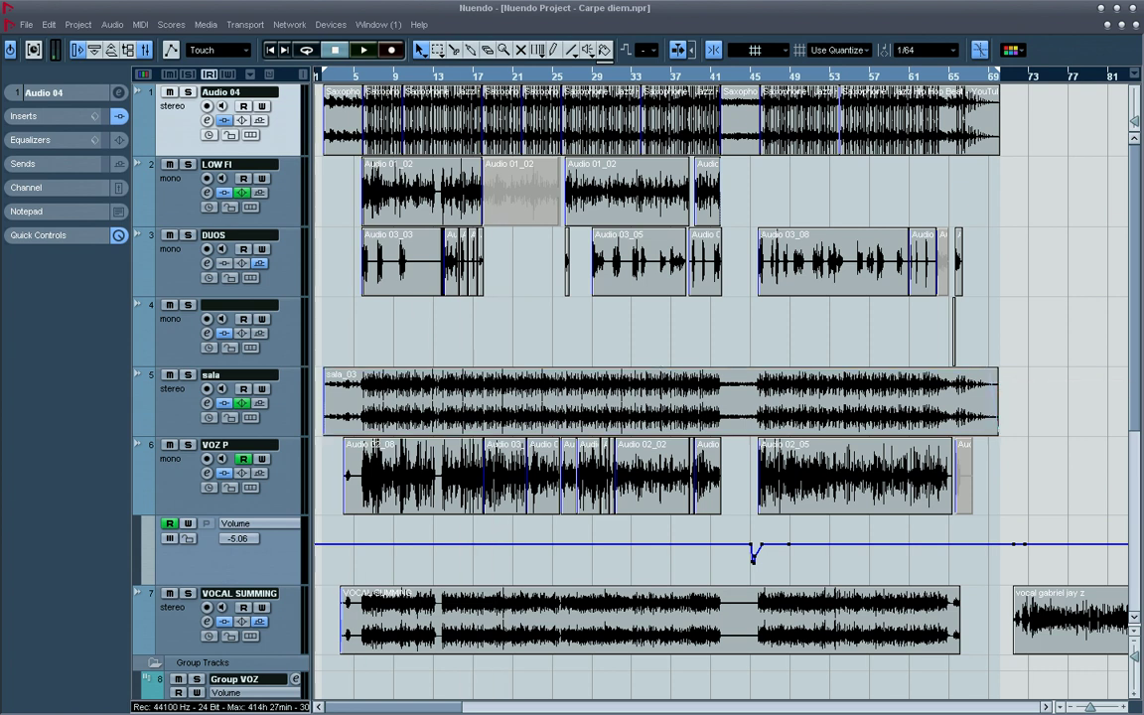
Examine the opening bars of the song, where the events on each track start.
key("h")
key("h")
key("h")
key("h")
key("h")
key("g")
key("g")
key("g")
key("g")
key("g")
key("g")
key("g")
key("g")
key("g")
key("g")
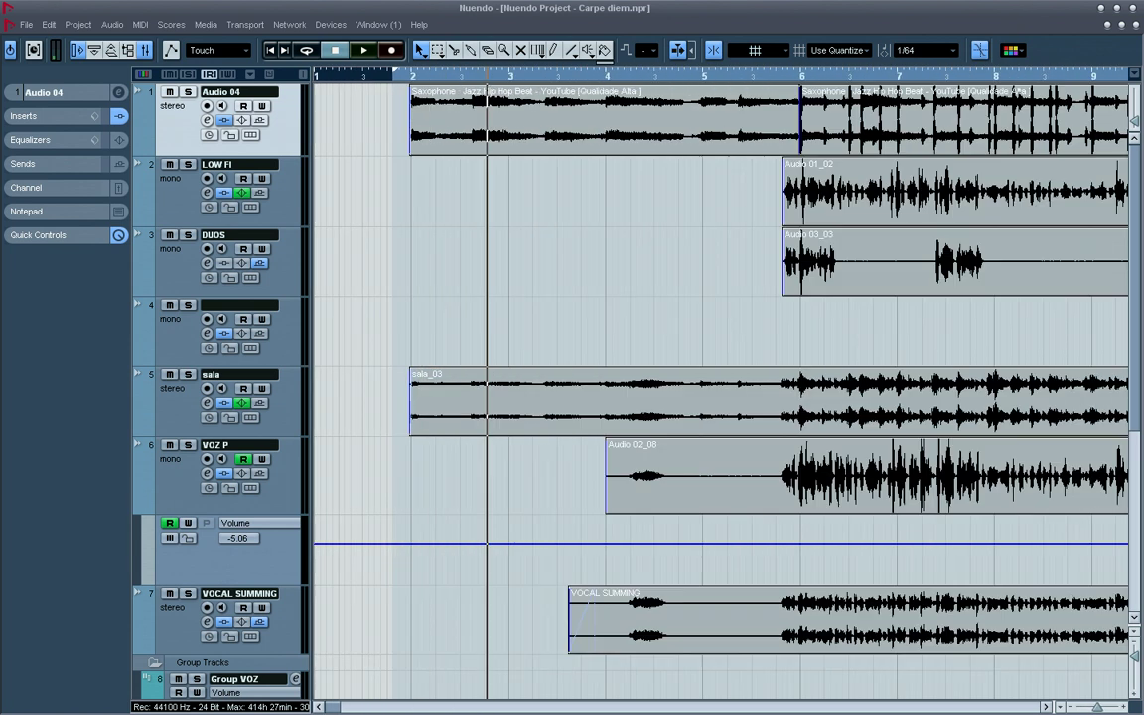
Move the vocal gabriel jay z event on the VOCAL SUMMING track to about bar 97.
key("h")
key("h")
key("h")
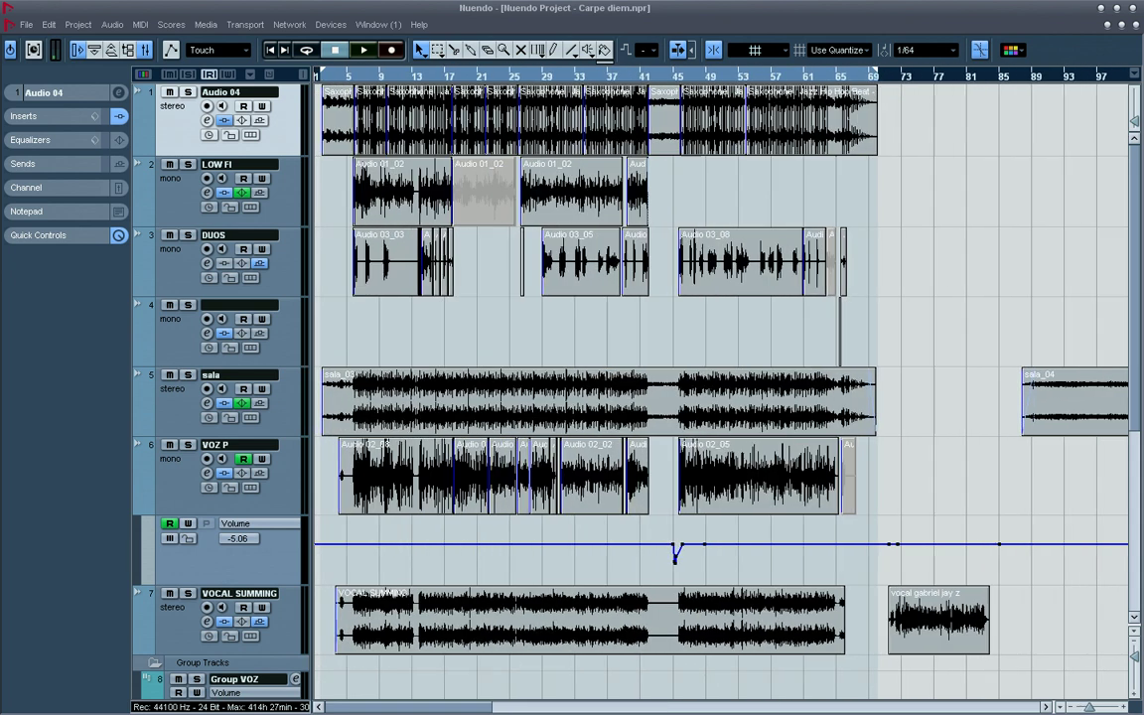
key("g")
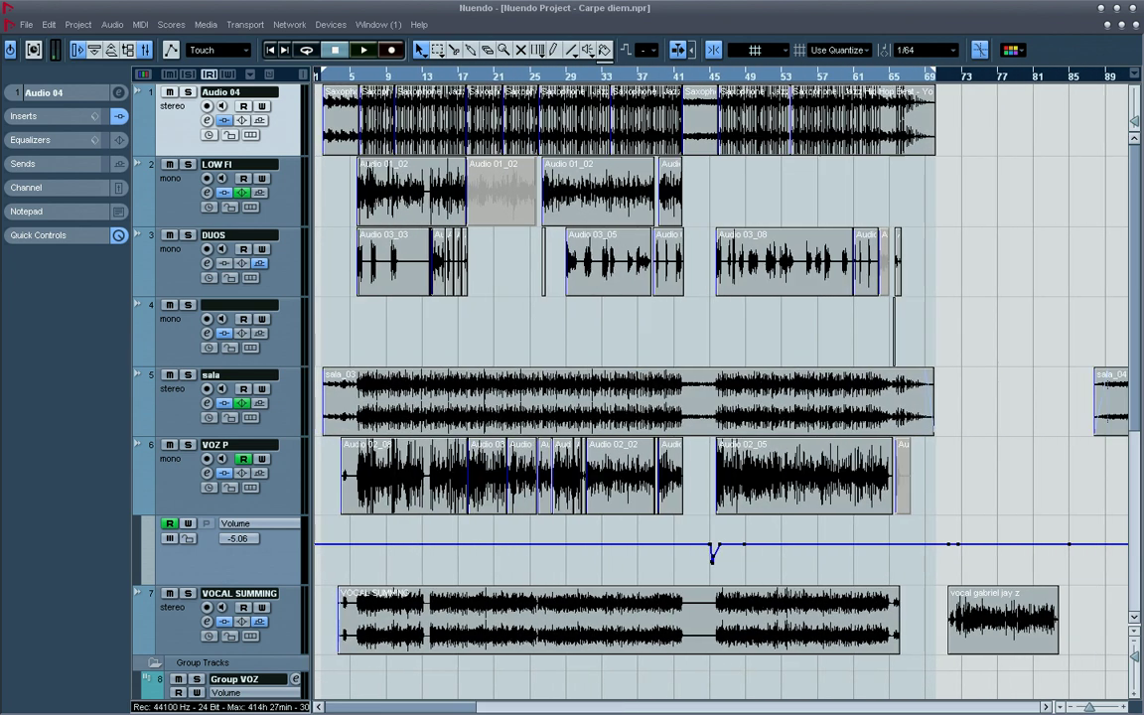
left_click_drag(804, 621, 972, 620)
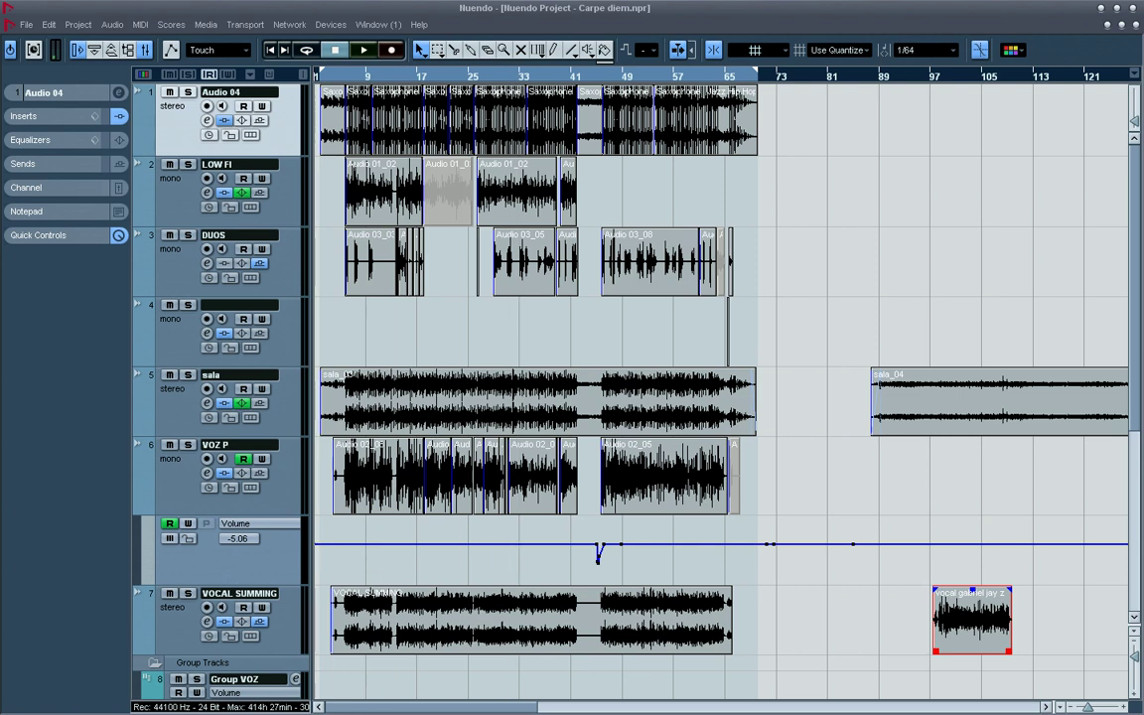
key("h")
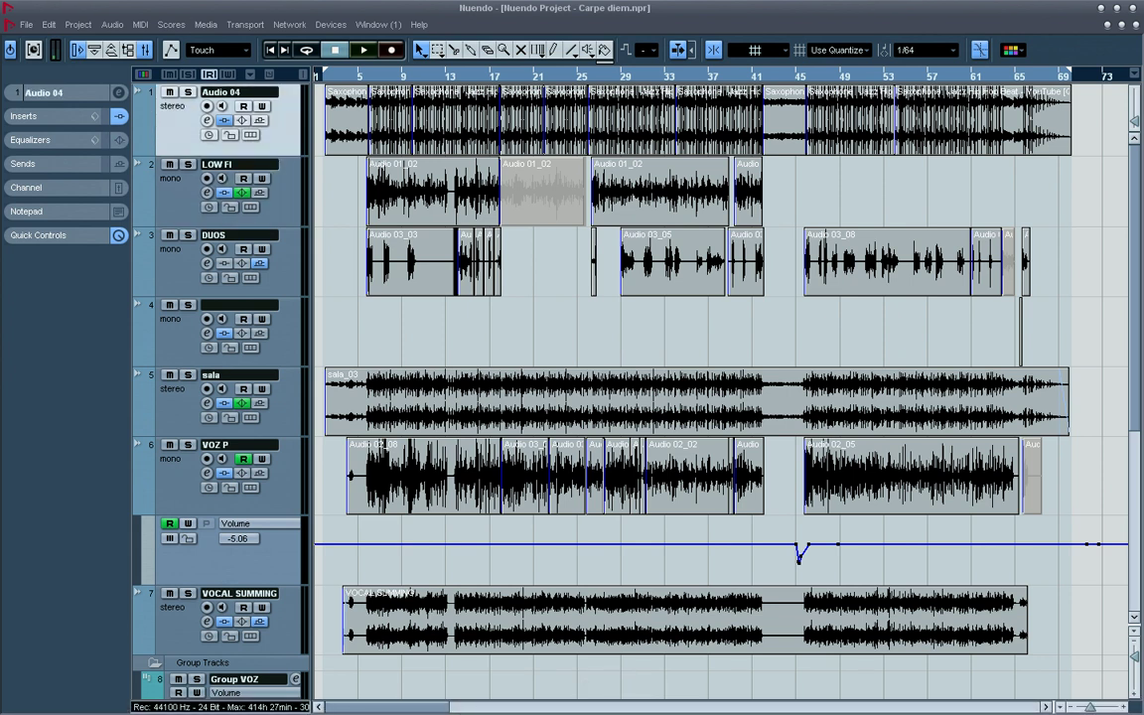
Expand the track settings in the Inspector and go down the track list to examine each track's settings.
left_click(46, 93)
key("Down")
key("Down")
key("Up")
key("Up")
key("Down")
key("Down")
key("Down")
key("Down")
key("Down")
key("Down")
key("Down")
key("Down")
key("Down")
key("Down")
key("Down")
key("Down")
key("Down")
key("Down")
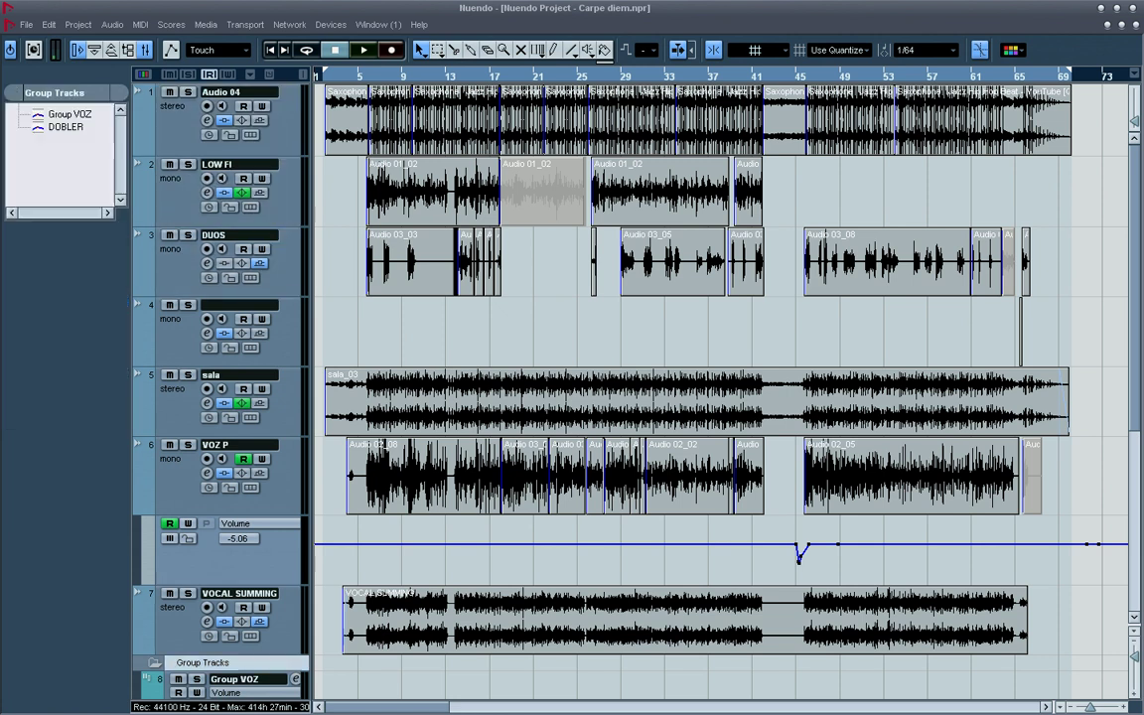
Go back and forth through the audio, group and FX tracks to compare their Inspector settings.
key("Up")
key("Up")
key("Up")
key("Up")
key("Up")
key("Up")
key("Up")
key("Up")
key("Up")
key("Up")
key("Up")
key("Up")
key("Up")
key("Up")
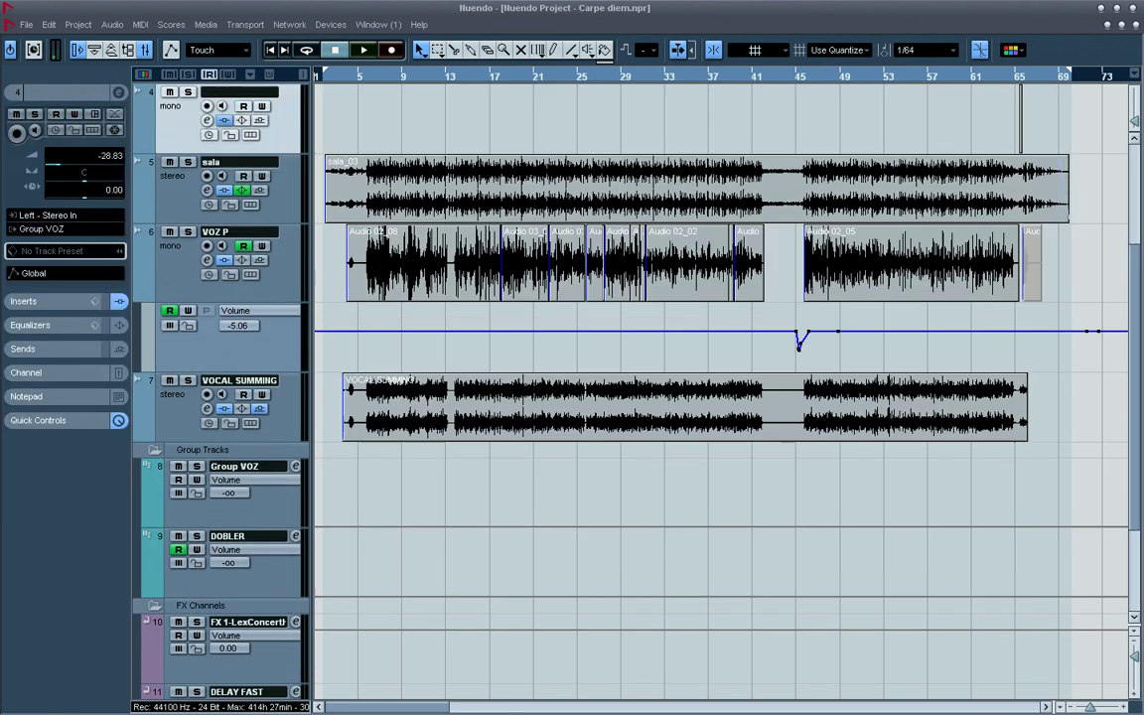
key("Down")
key("Down")
key("Down")
key("Down")
key("Down")
key("Down")
key("Down")
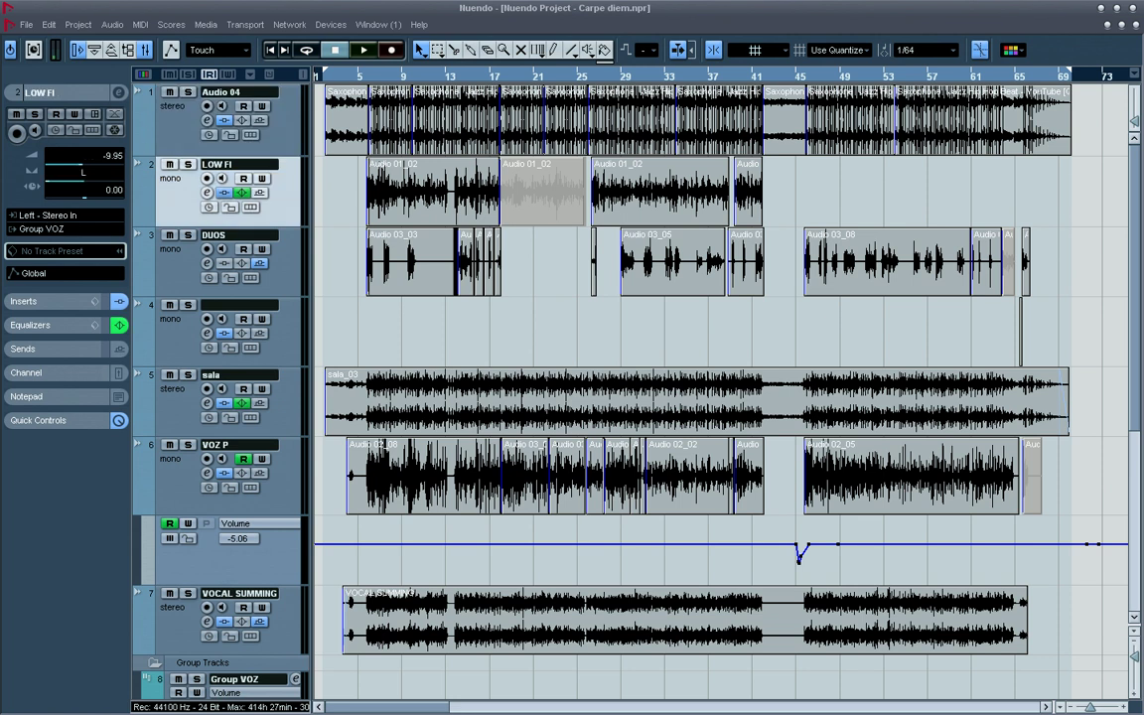
Alternate between the Audio 04 and LOW FI tracks to compare their volume, pan and routing settings.
key("Up")
key("Up")
key("Up")
key("Up")
key("Up")
key("Up")
key("Up")
key("Down")
key("Up")
key("Down")
key("Up")
key("Down")
key("Up")
key("Down")
key("Up")
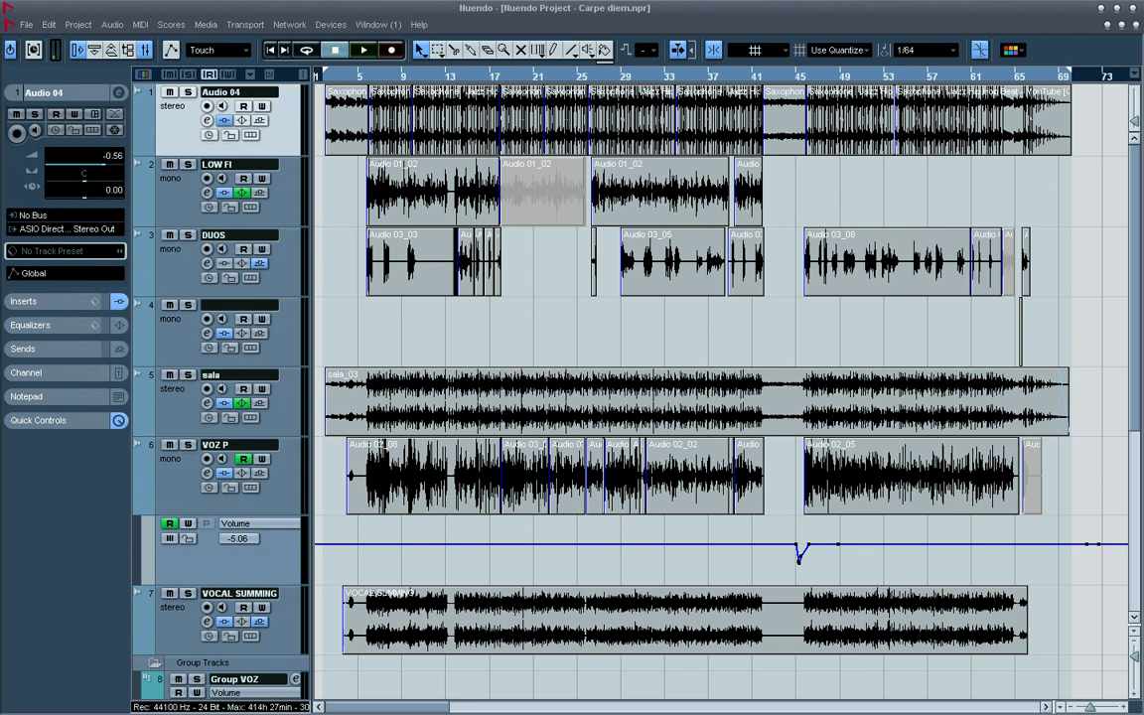
Review the track settings down to VOCAL SUMMING and back to Audio 04, and collapse the Inspector's track section.
key("Down")
key("Up")
key("Down")
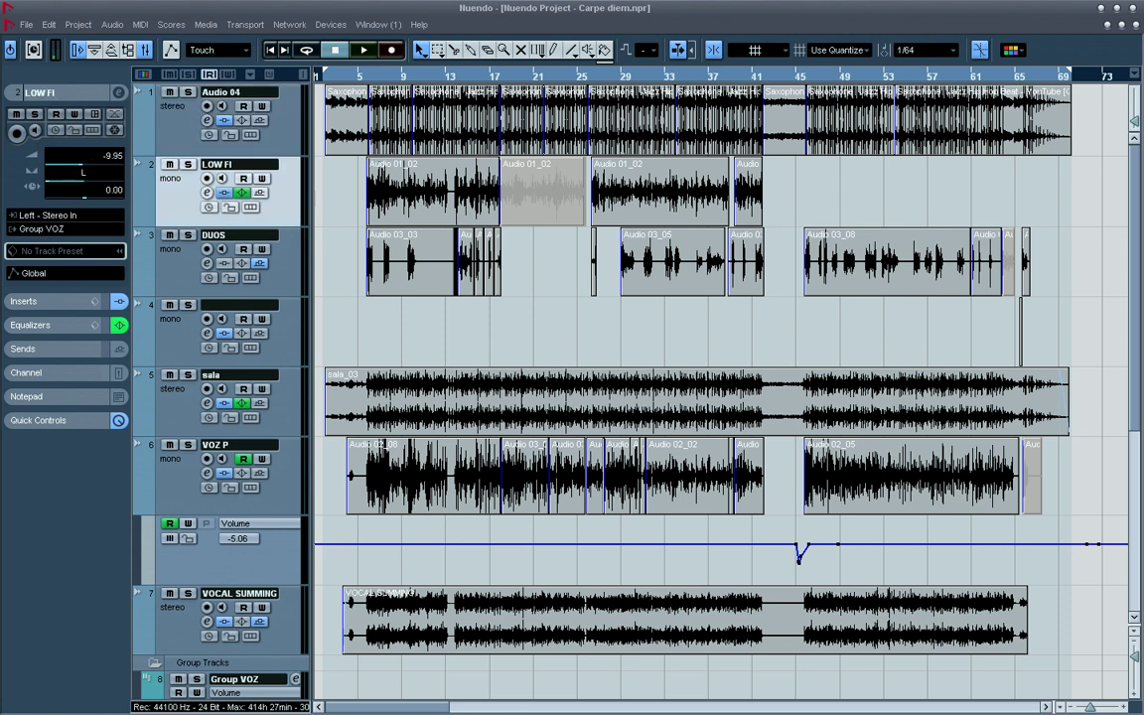
key("Down")
key("Down")
key("Down")
key("Down")
key("Down")
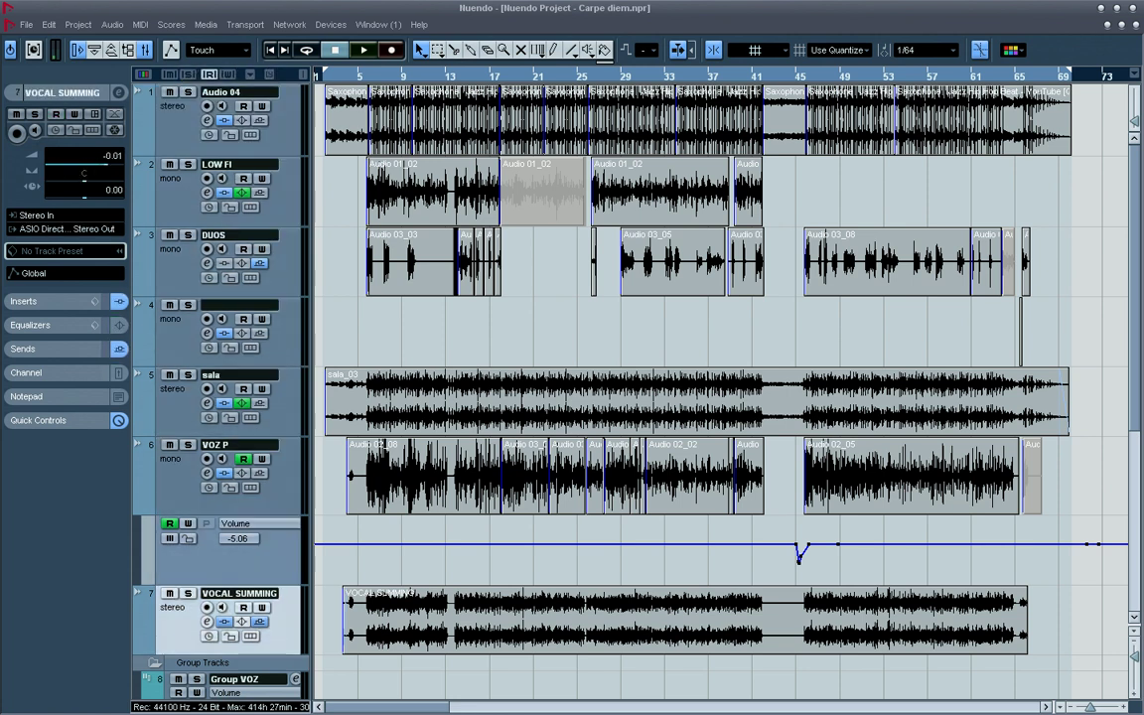
key("Up")
key("Up")
key("Up")
key("Up")
key("Up")
key("Up")
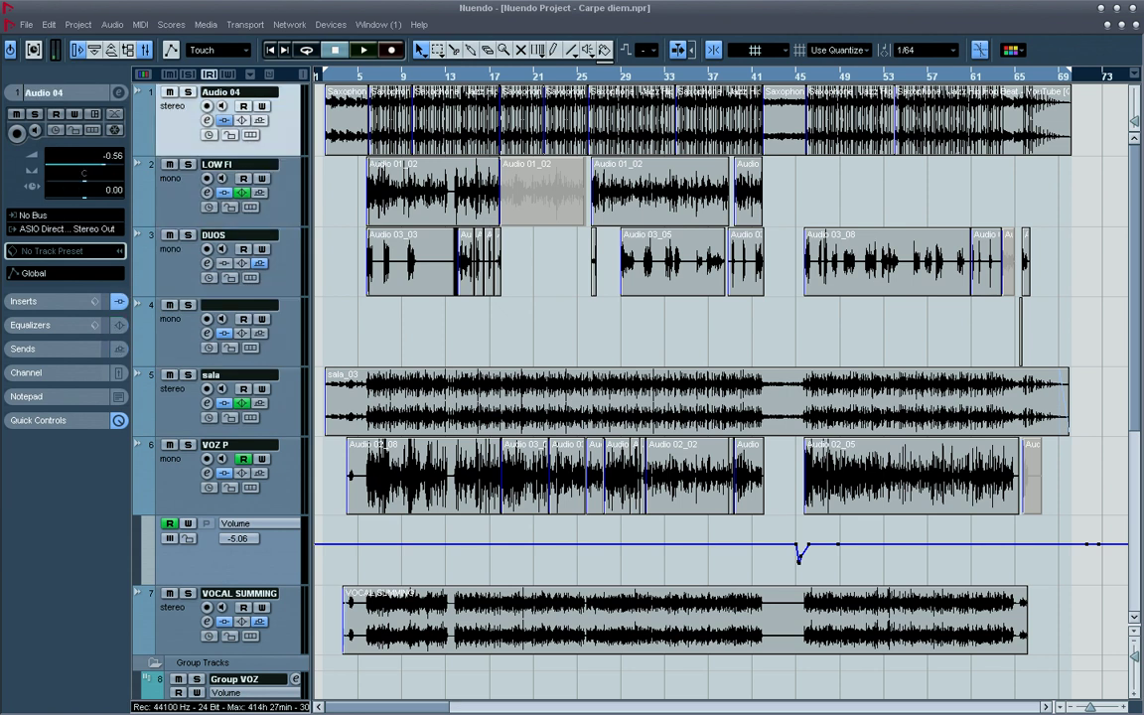
left_click(59, 93)
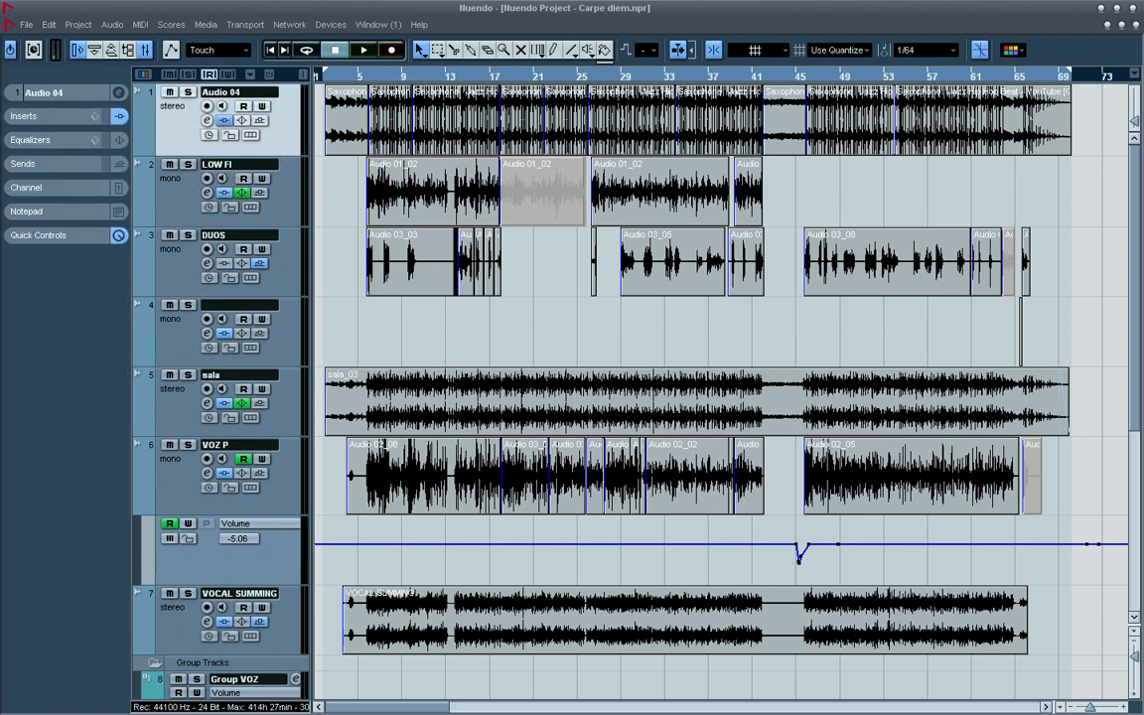
Add one stereo audio track below Audio 04.
right_click(175, 123)
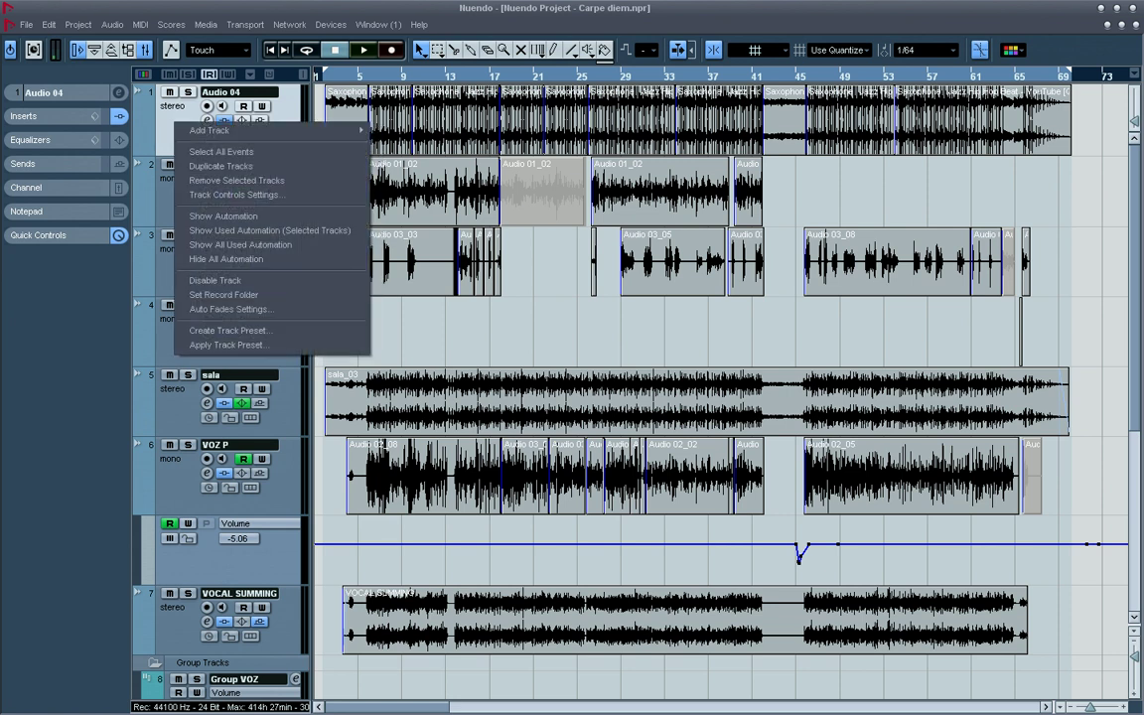
right_click(171, 118)
mouse_move(208, 125)
right_click(172, 118)
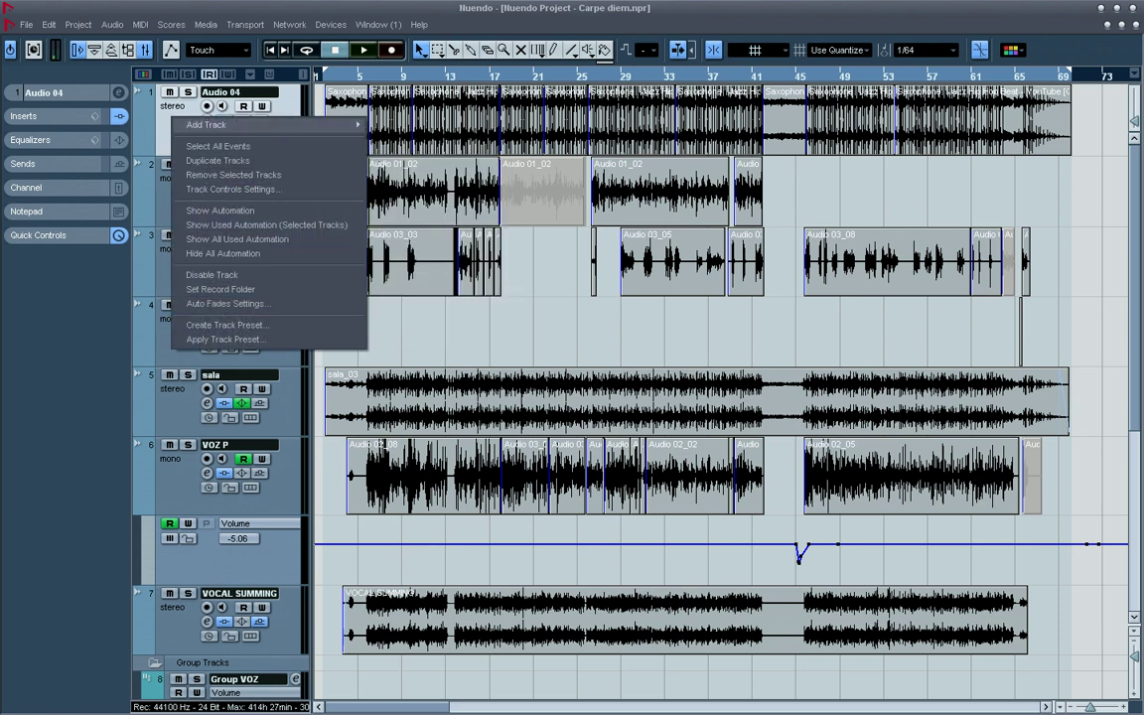
mouse_move(208, 126)
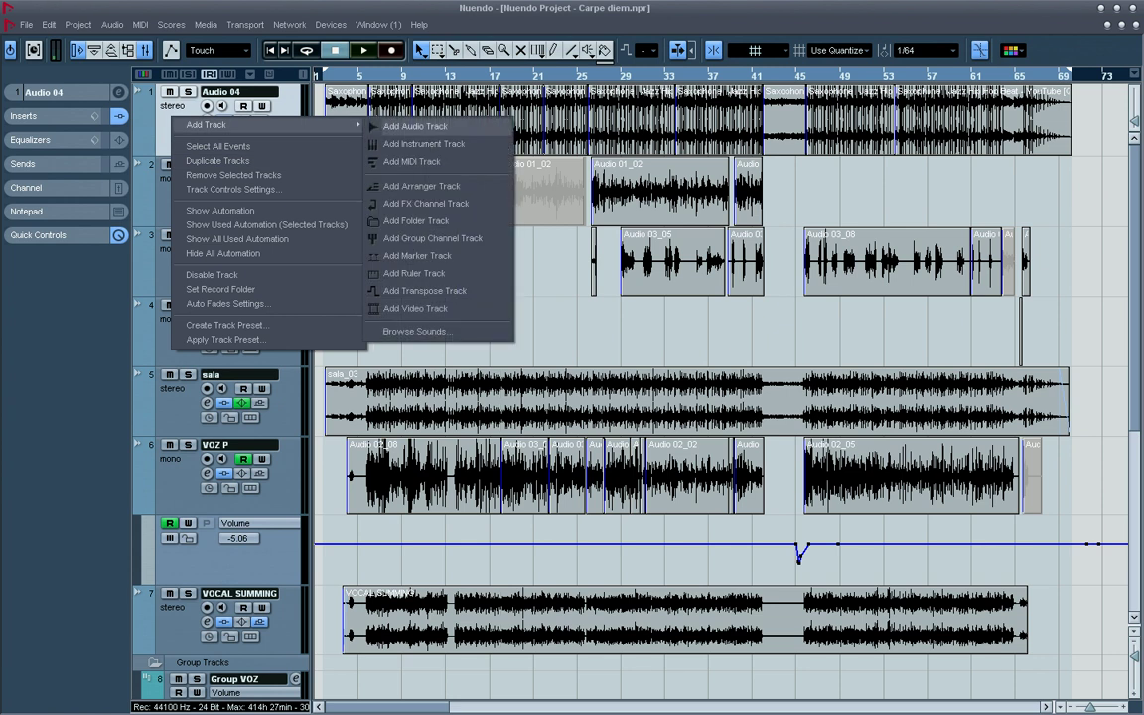
left_click(415, 126)
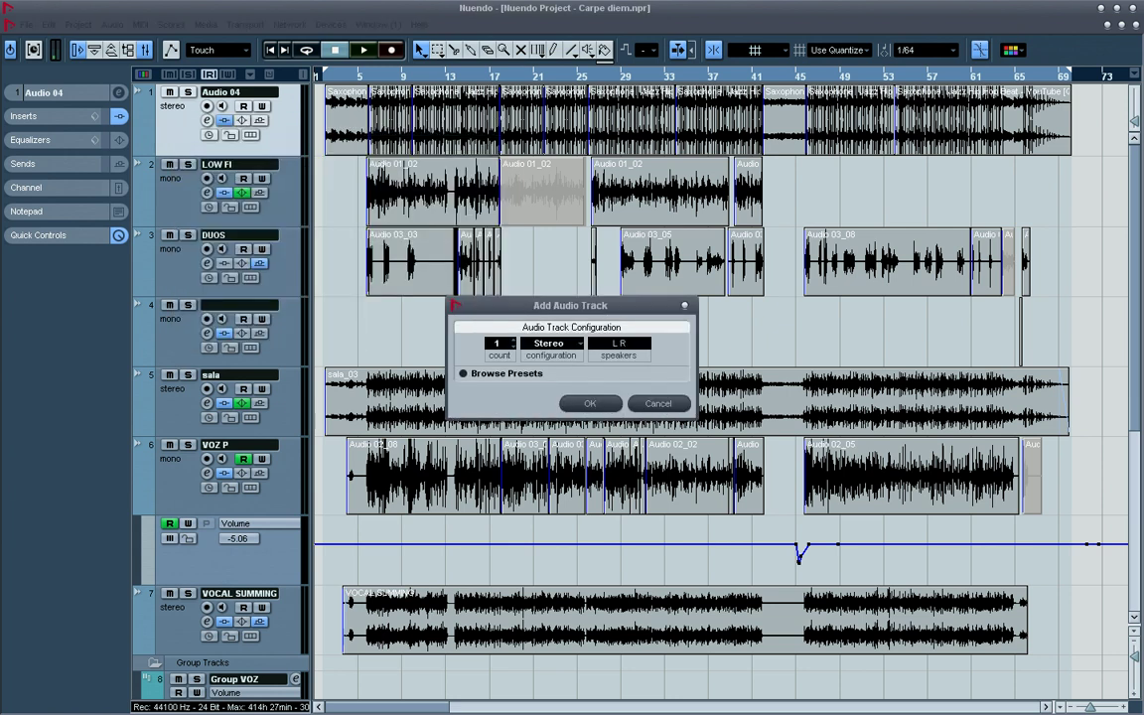
left_click(552, 344)
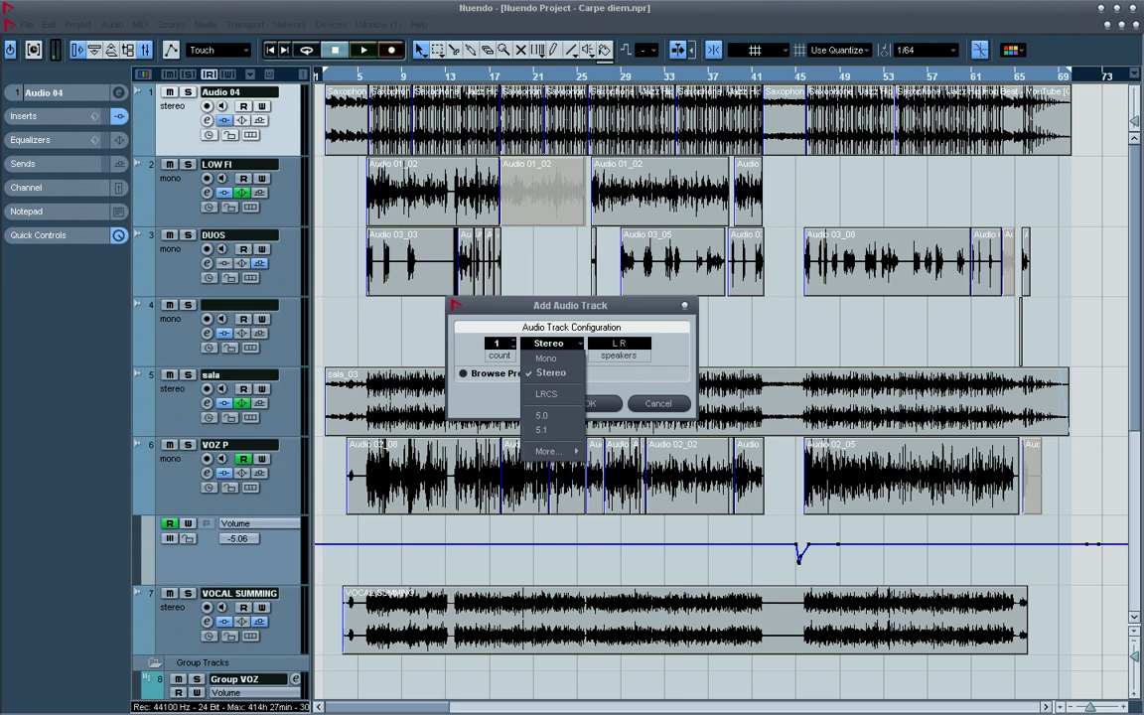
mouse_move(550, 452)
left_click(551, 373)
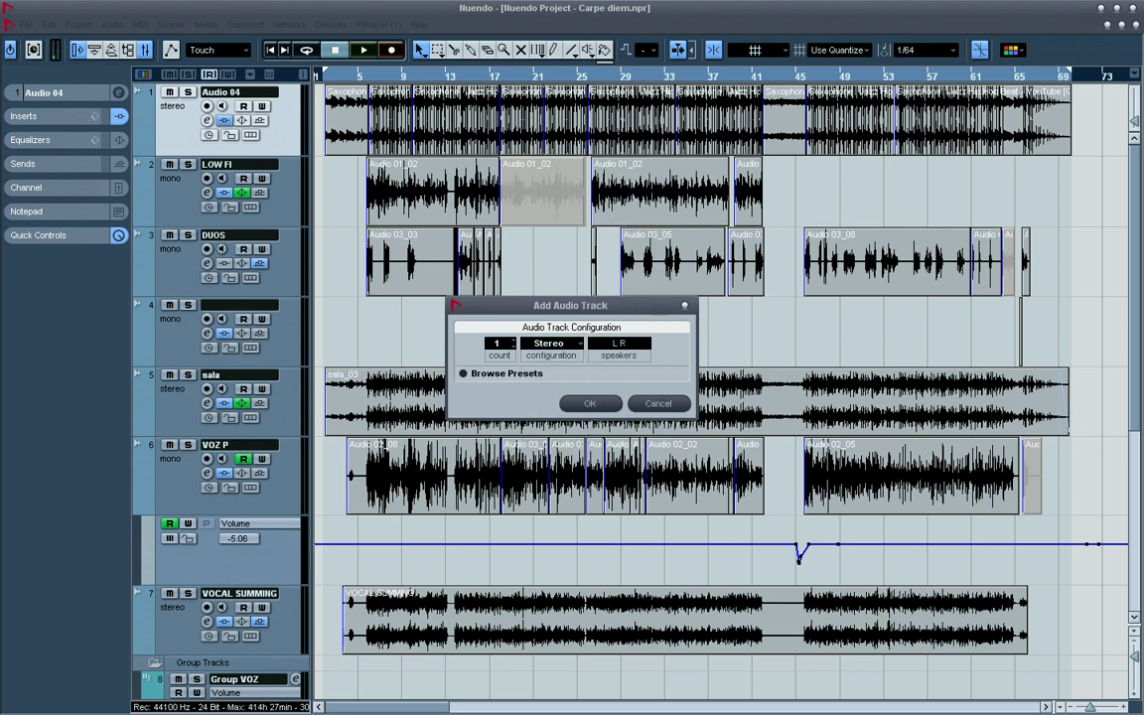
left_click_drag(570, 306, 529, 325)
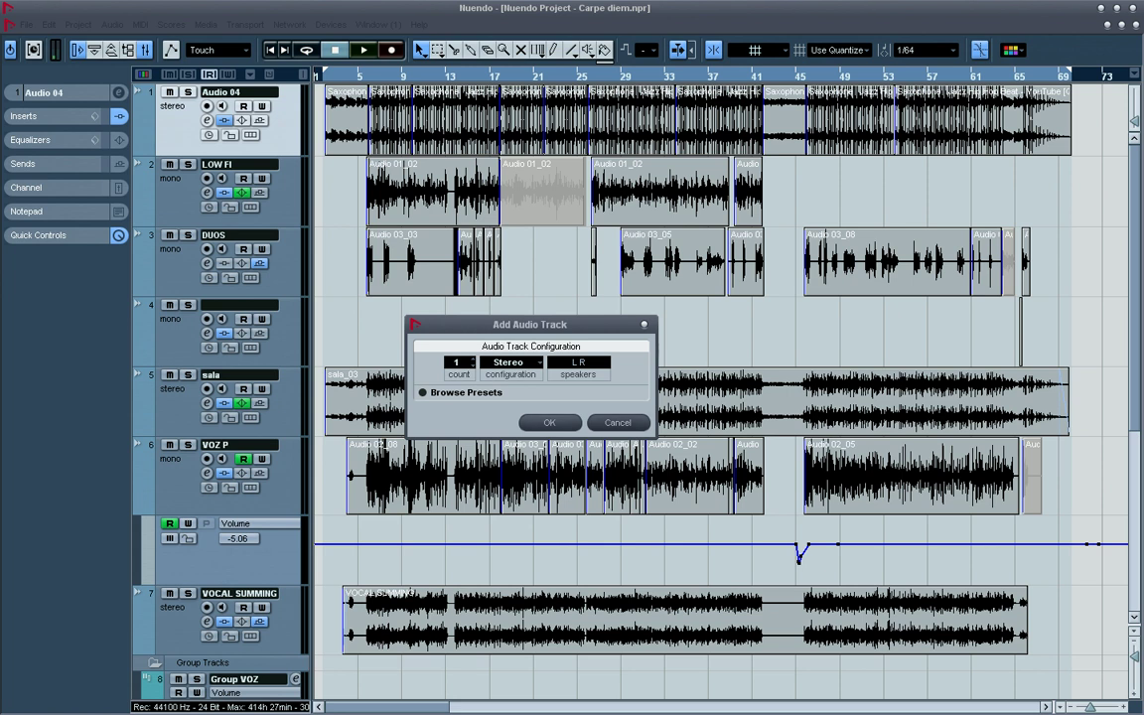
key("Return")
Remove the newly added stereo track below Audio 04 from the project.
right_click(161, 184)
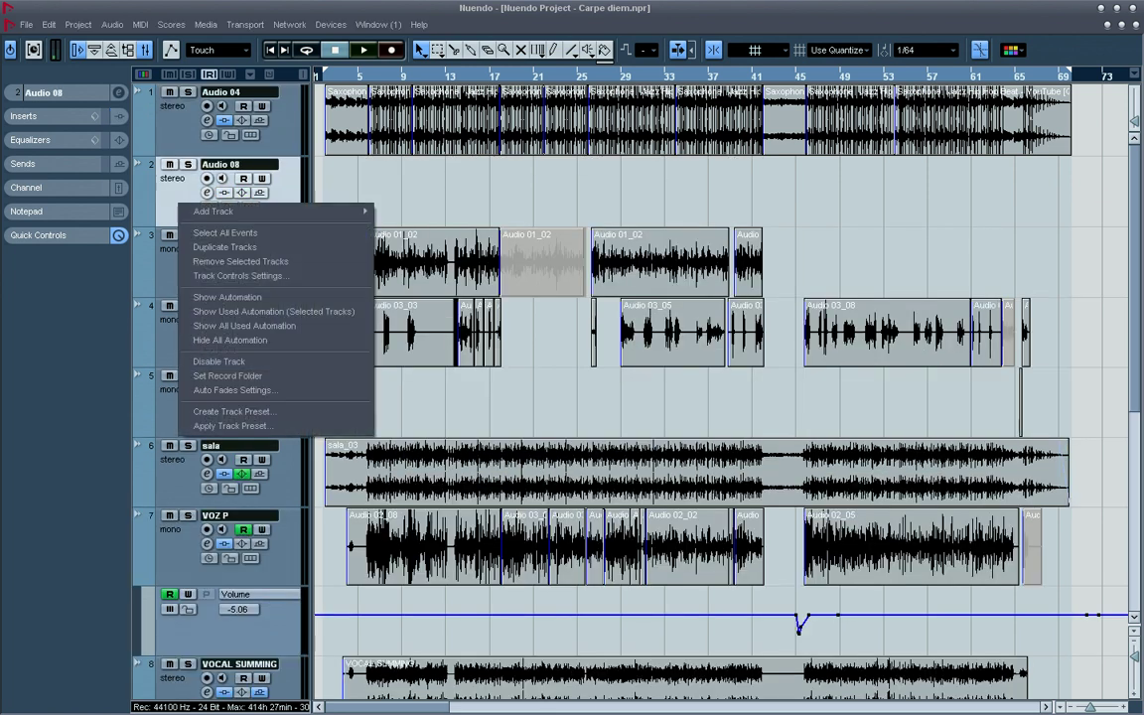
left_click(228, 237)
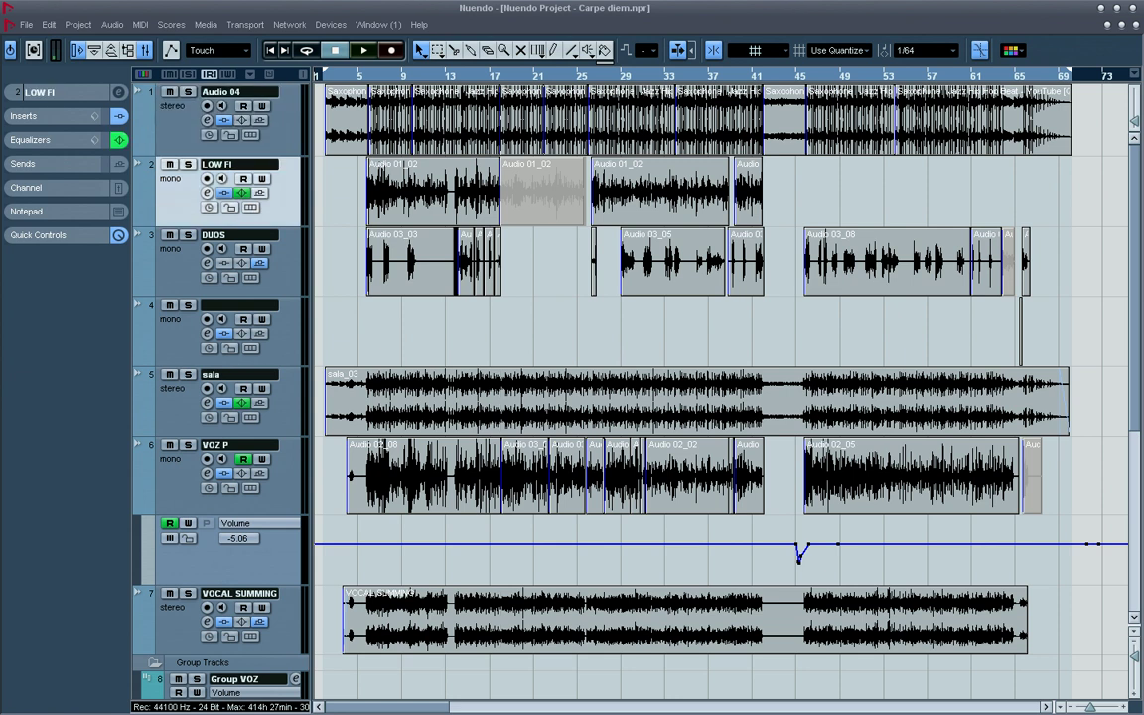
Browse the track list from Audio 04 down to sala and view sala's channel settings with its inserts and equalizer.
left_click_drag(352, 76, 316, 80)
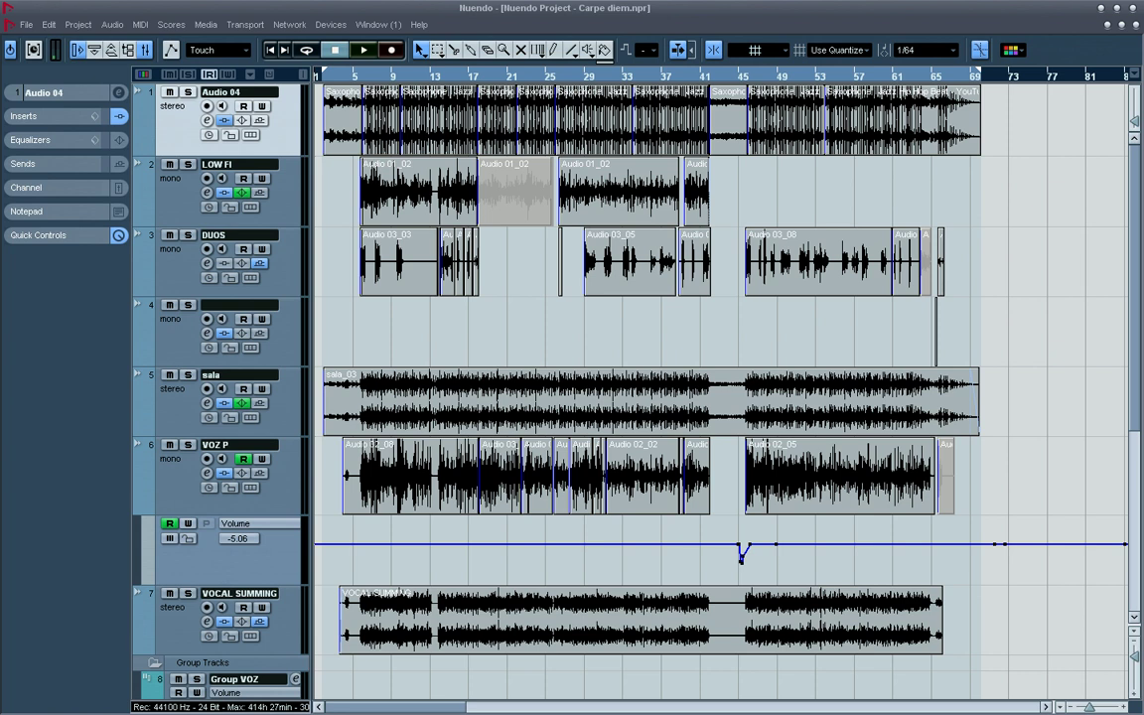
left_click(183, 193)
key("Down")
key("Up")
key("Down")
key("Down")
key("Down")
key("Down")
key("Down")
key("Up")
key("Up")
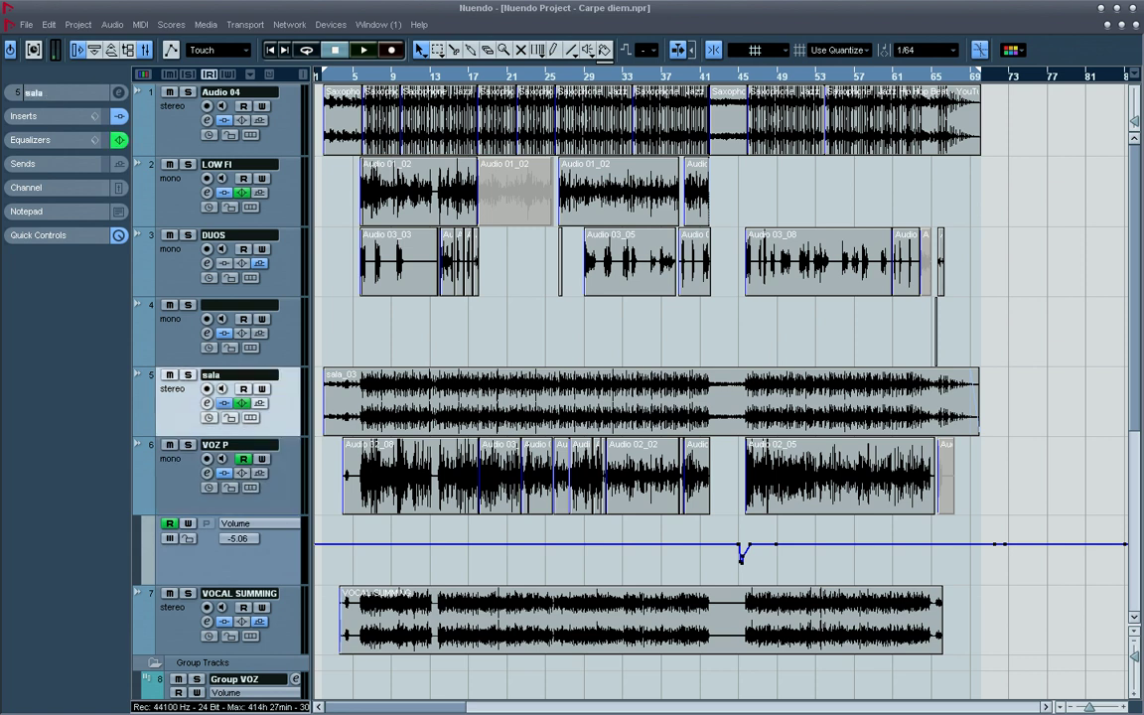
key("e")
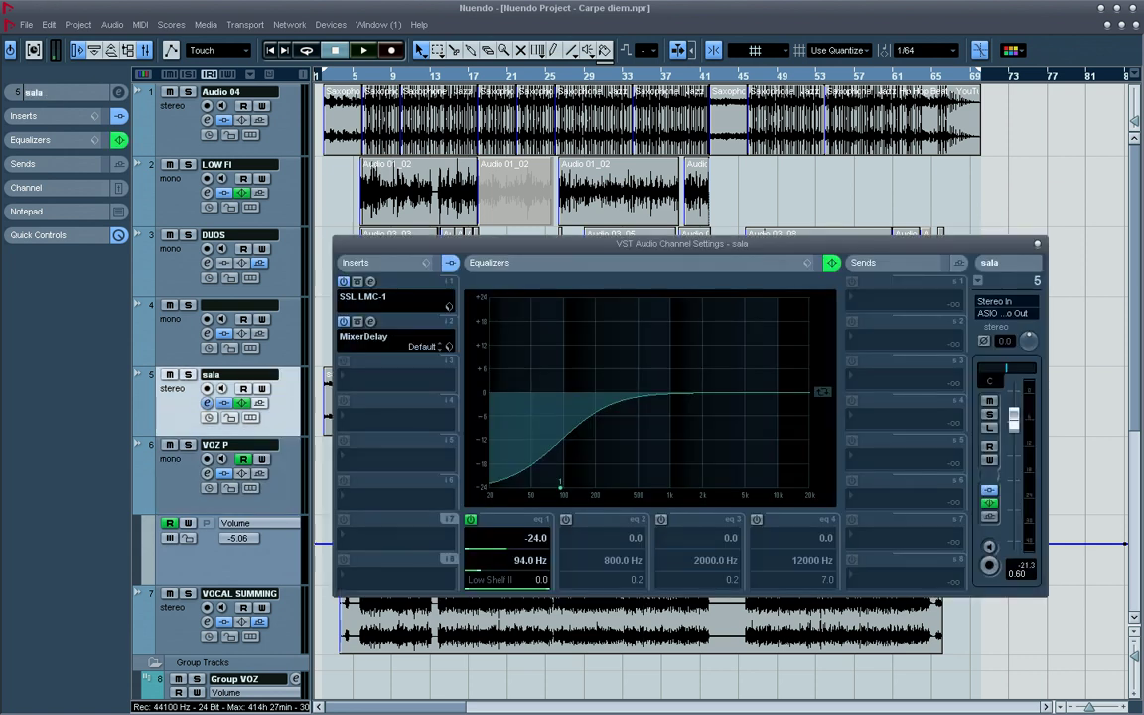
key("e")
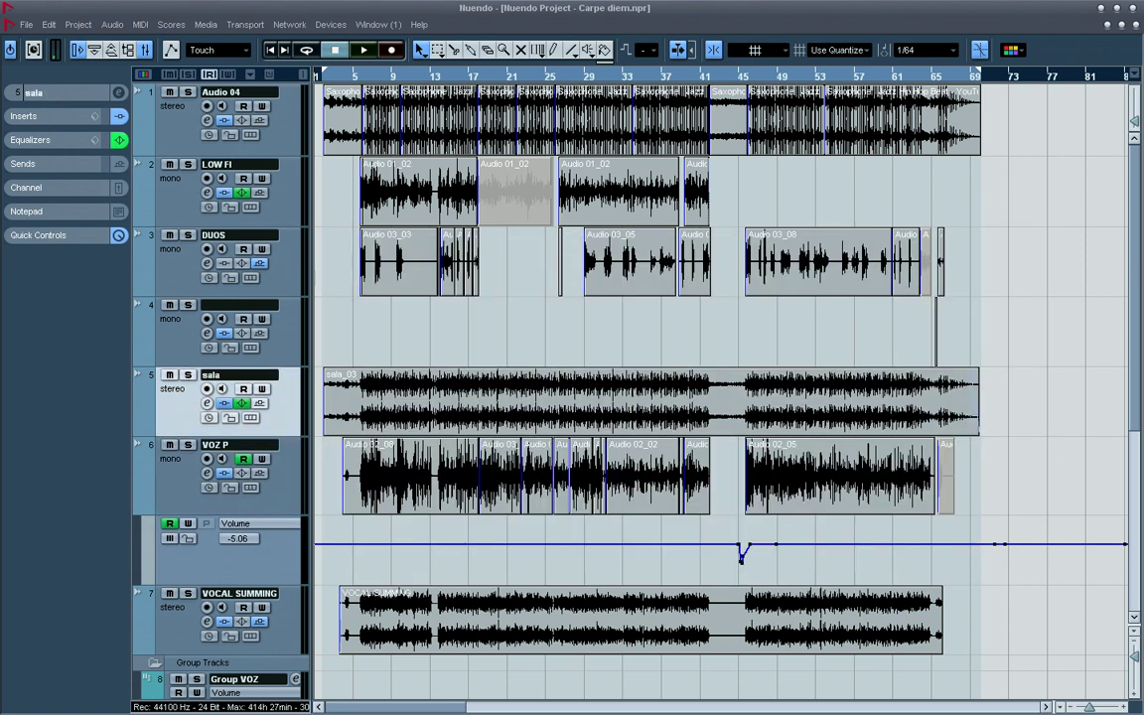
Step through the lower tracks and back up to Audio 04, then solo it and listen to its playback.
key("Down")
key("Down")
key("Down")
key("Down")
key("Up")
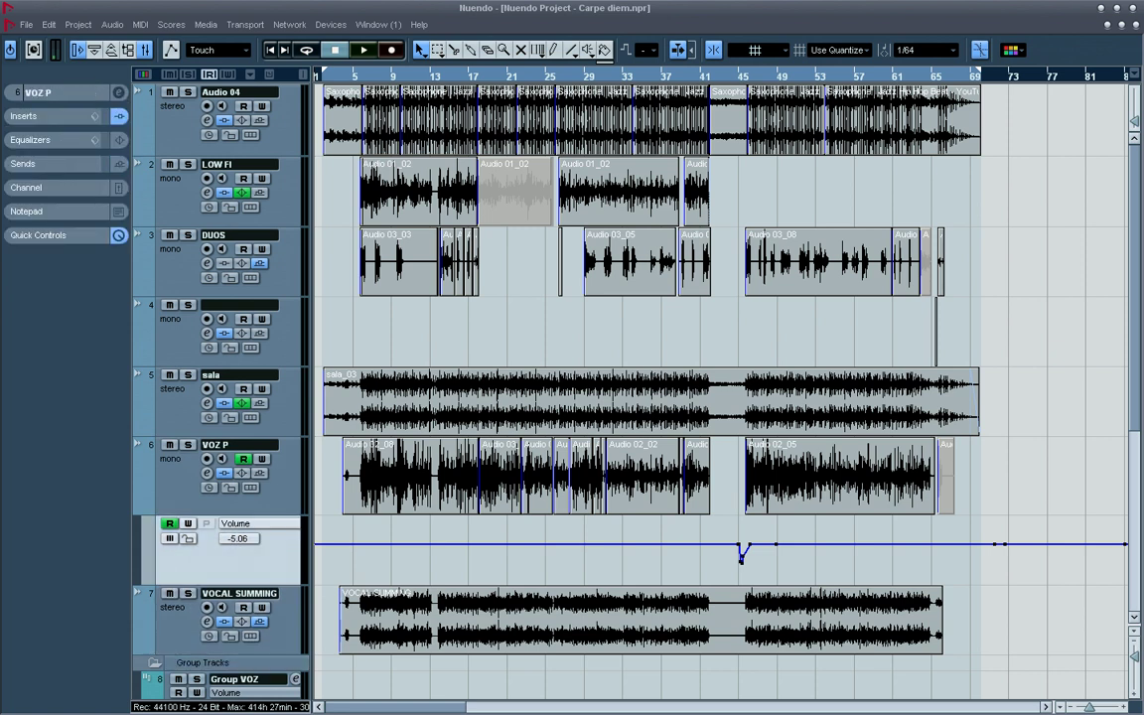
key("Up")
key("Up")
key("Up")
key("Up")
key("Up")
key("Up")
key("Up")
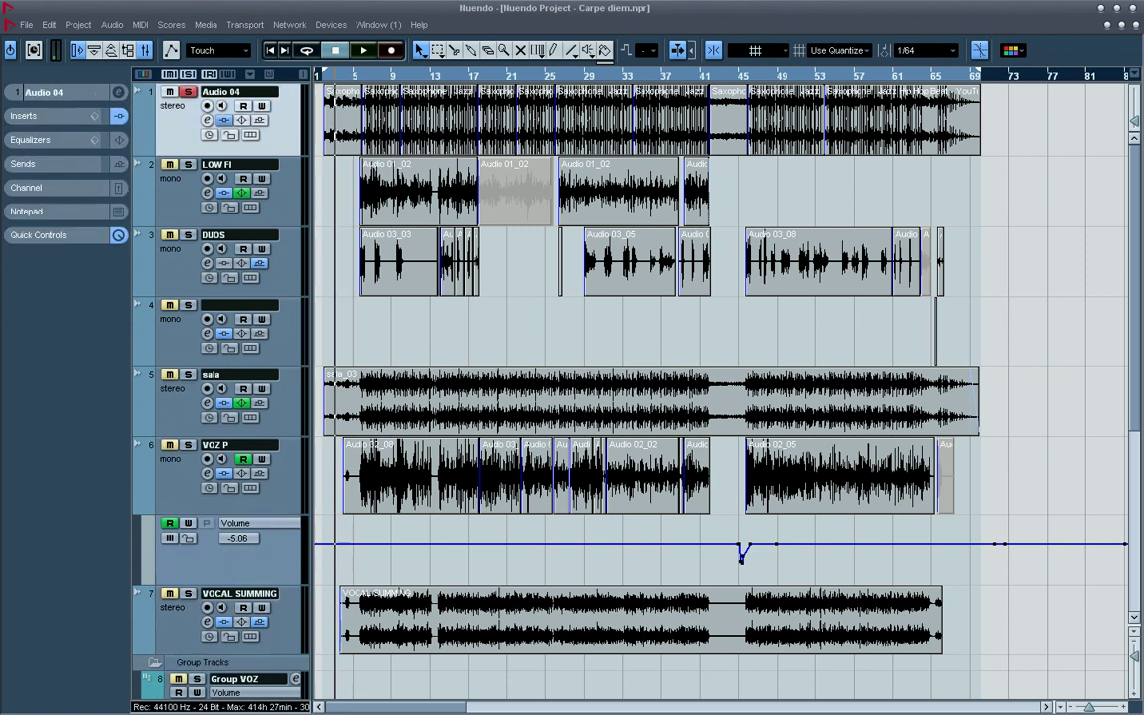
key("space")
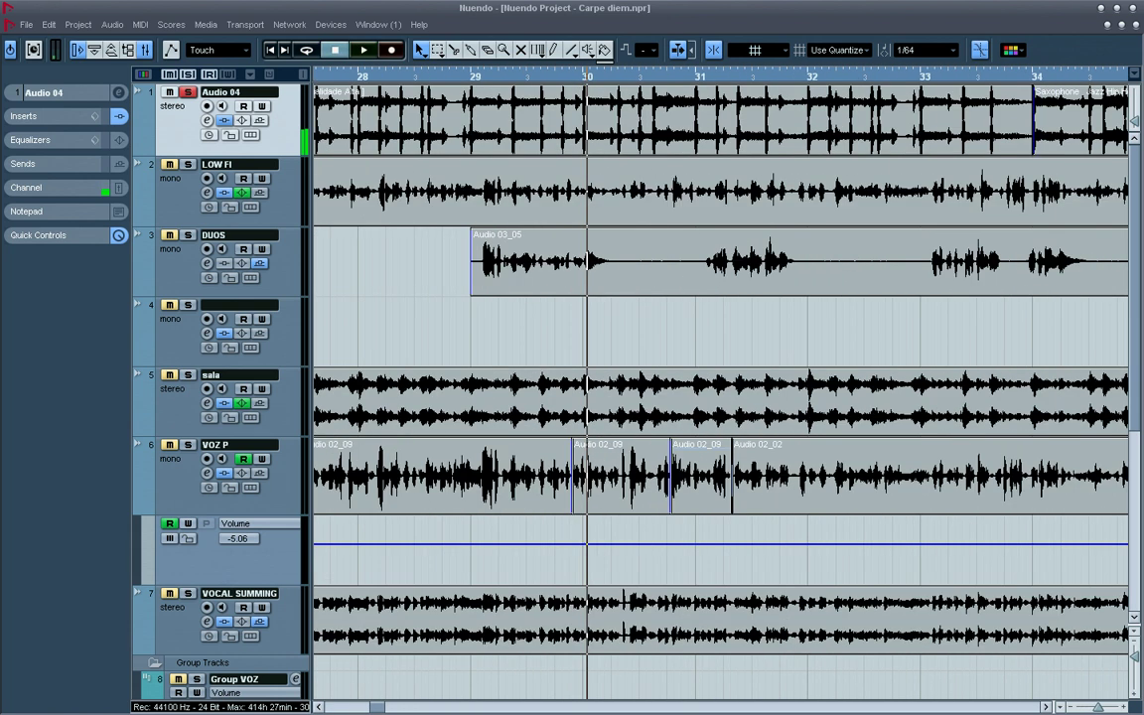
Return to the start of the arrangement and turn off solo on Audio 04.
key("g")
key("g")
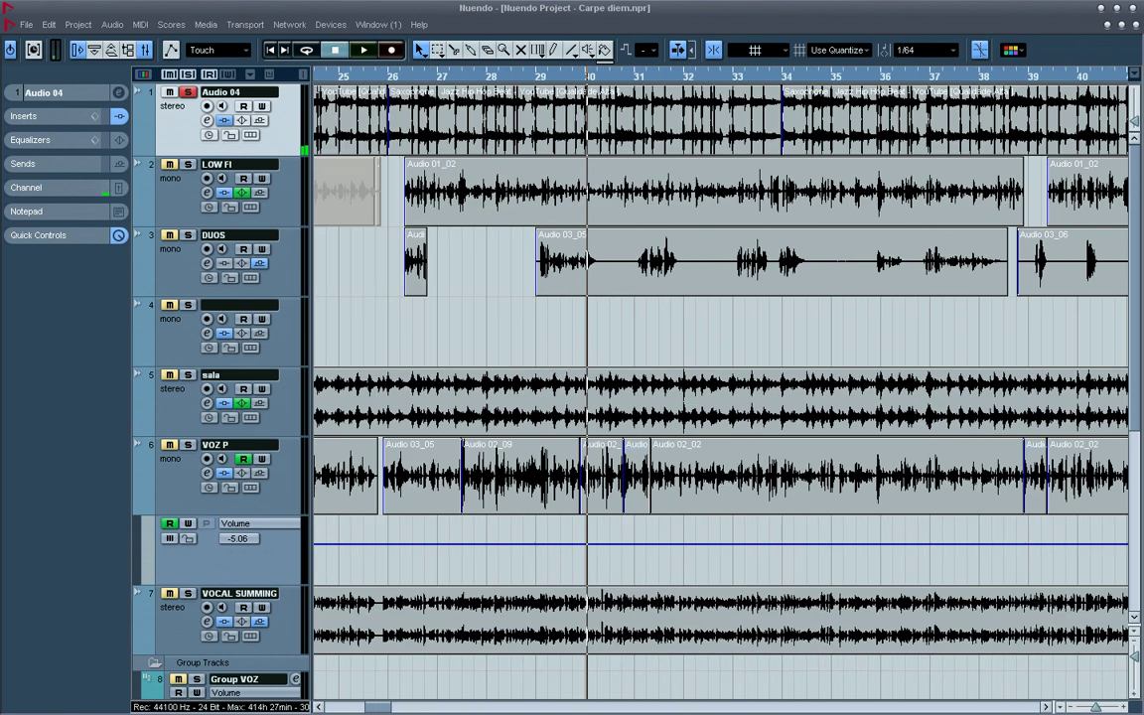
left_click_drag(586, 75, 315, 75)
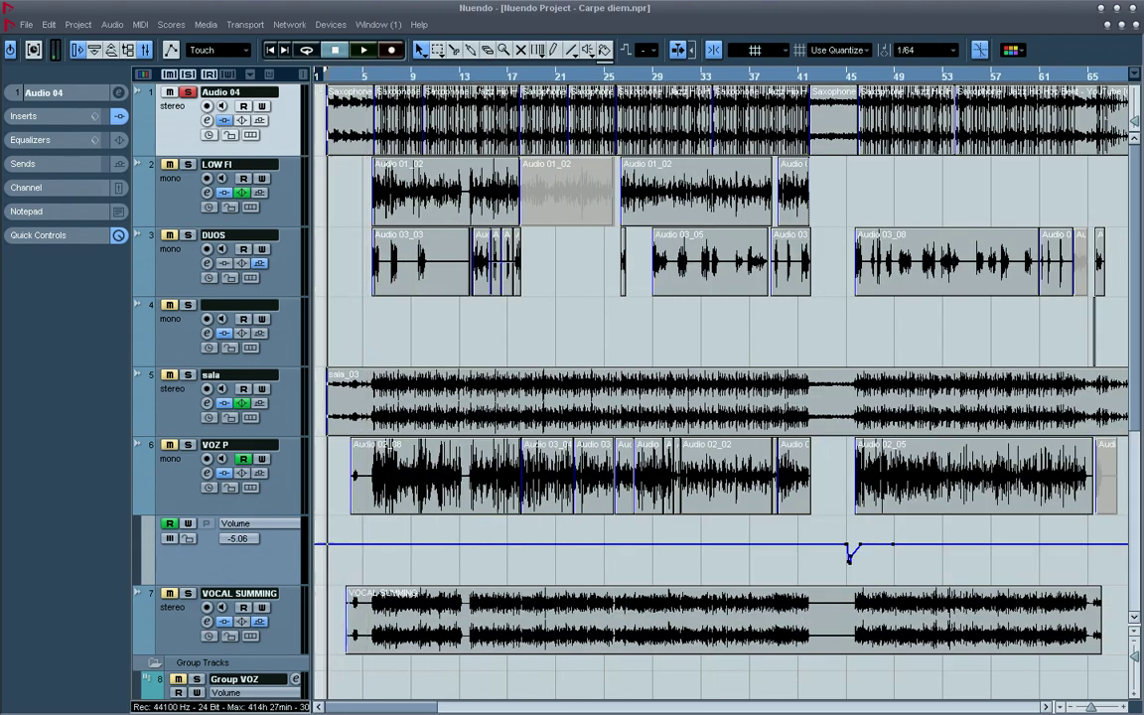
key("h")
key("g")
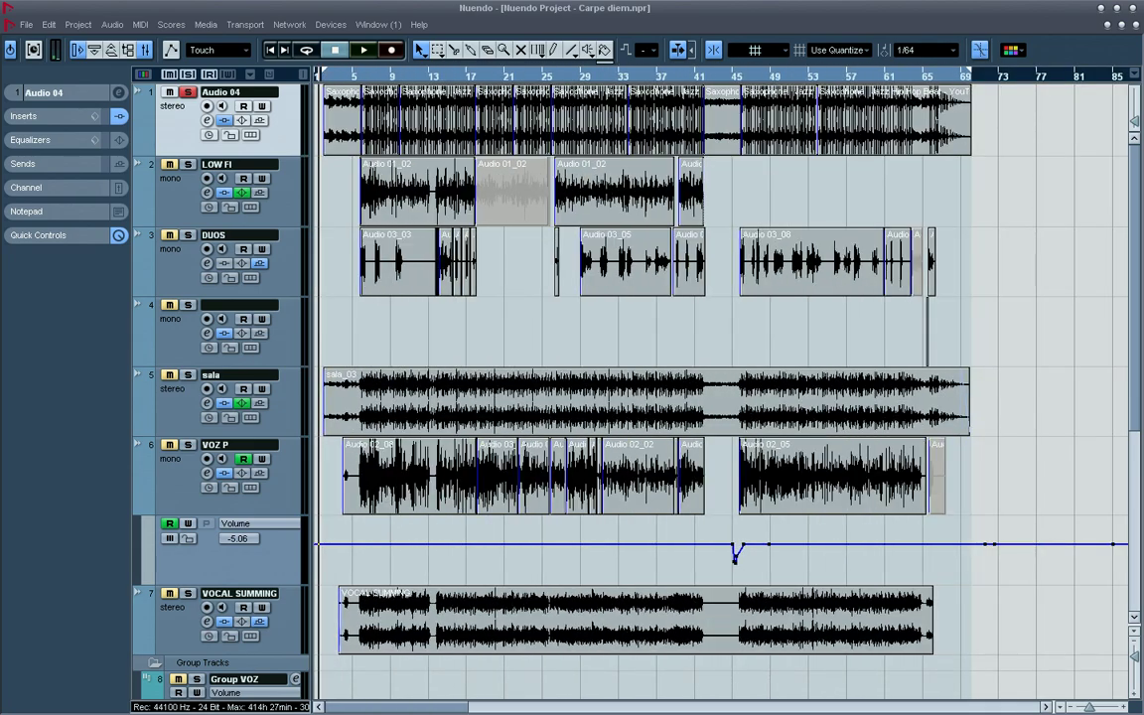
key("s")
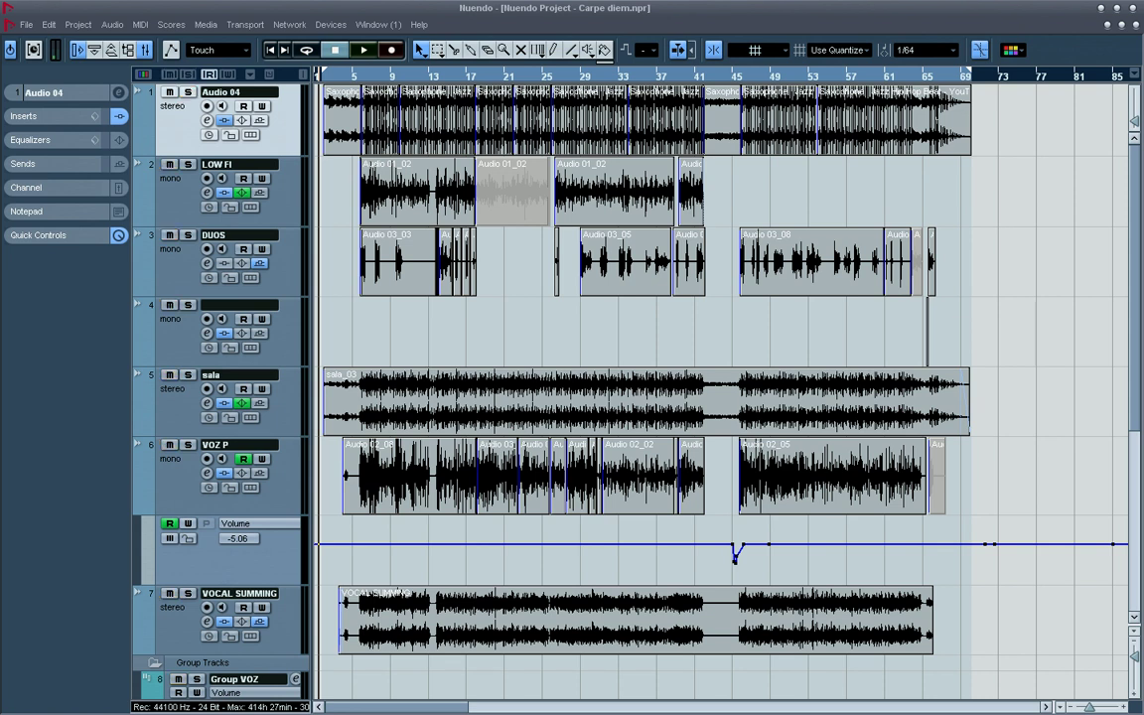
Examine the opening bars of the arrangement up close and return to an overview of the whole project.
left_click_drag(319, 75, 443, 199)
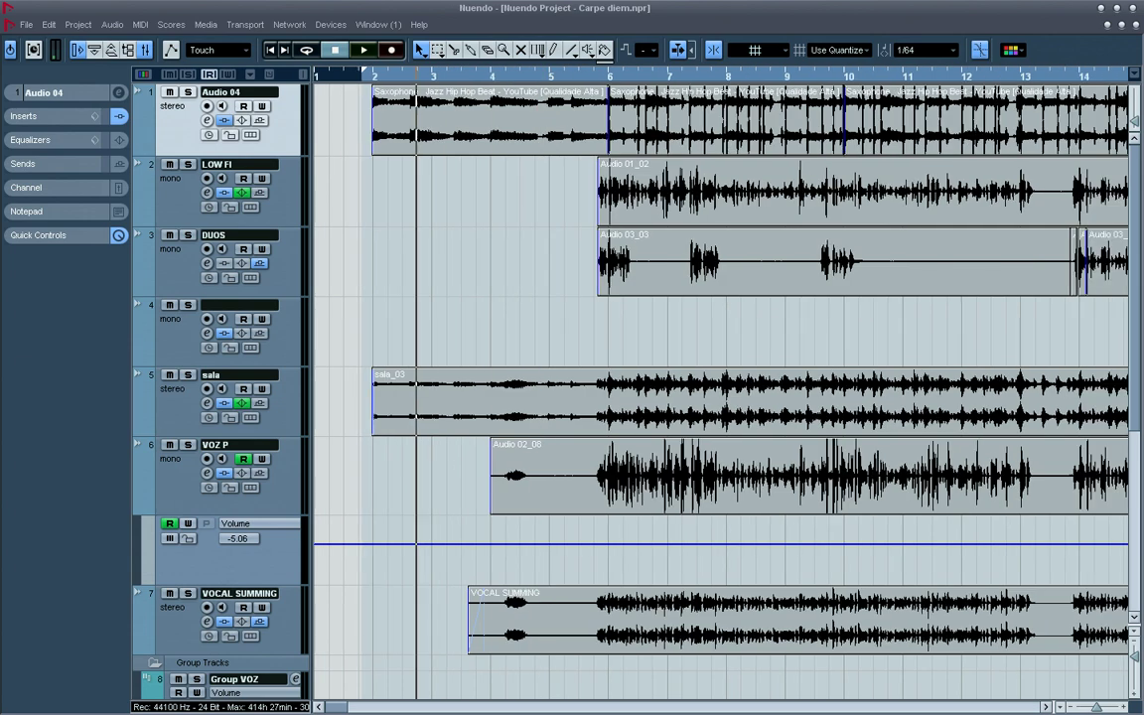
key("g")
key("g")
key("g")
key("g")
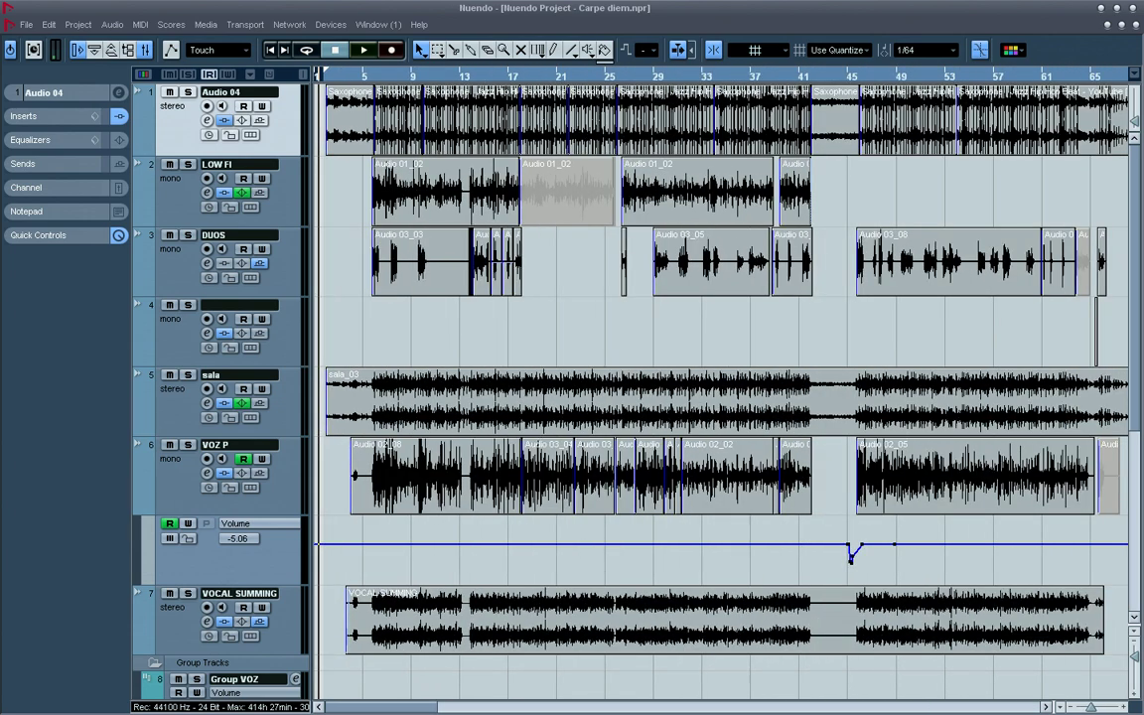
key("g")
key("g")
key("h")
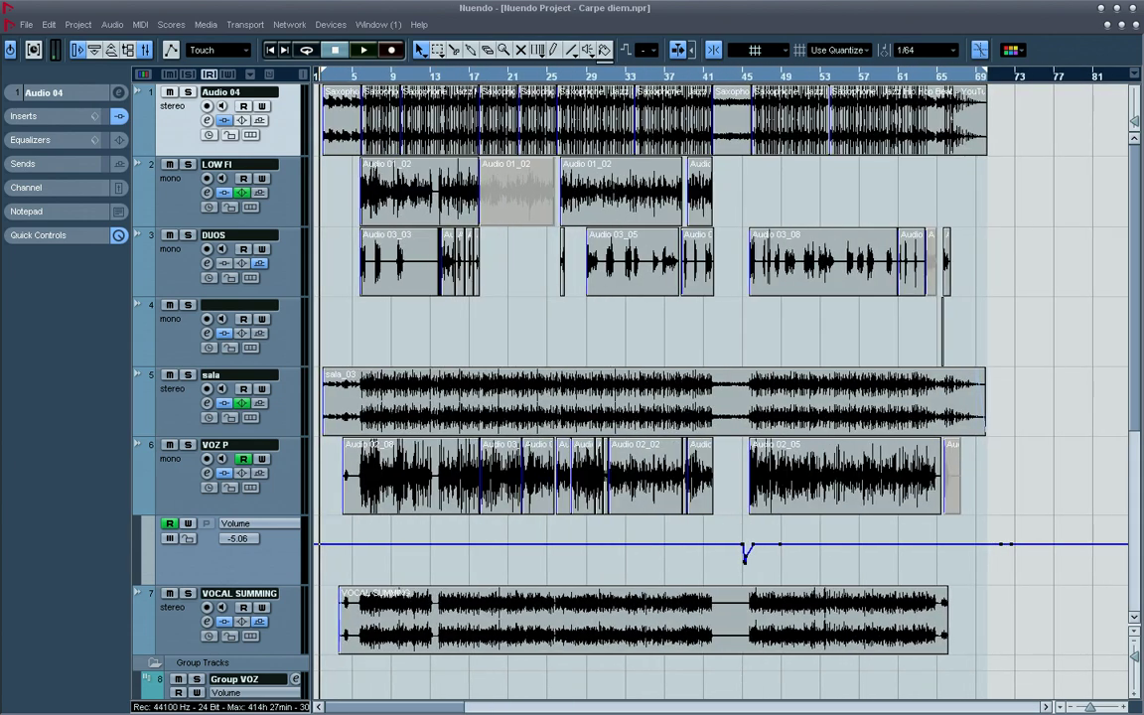
key("h")
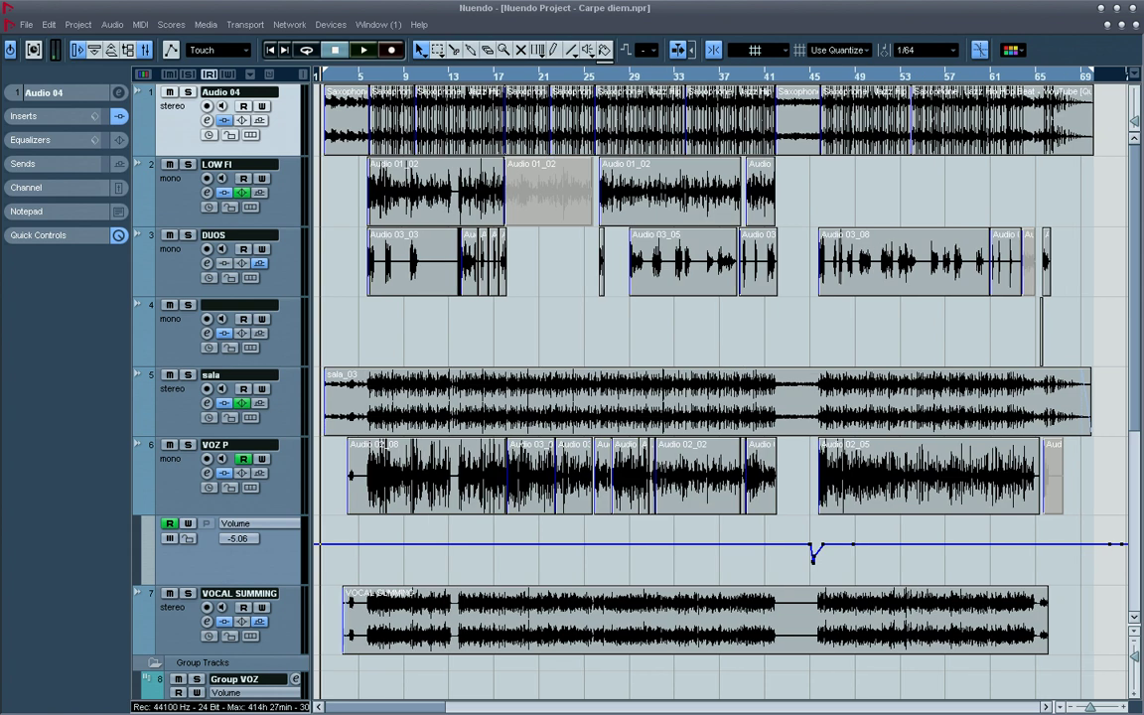
Move the VOZ P track together with its volume automation lane directly below Audio 04.
key("Down")
key("Down")
key("Down")
key("Up")
key("Up")
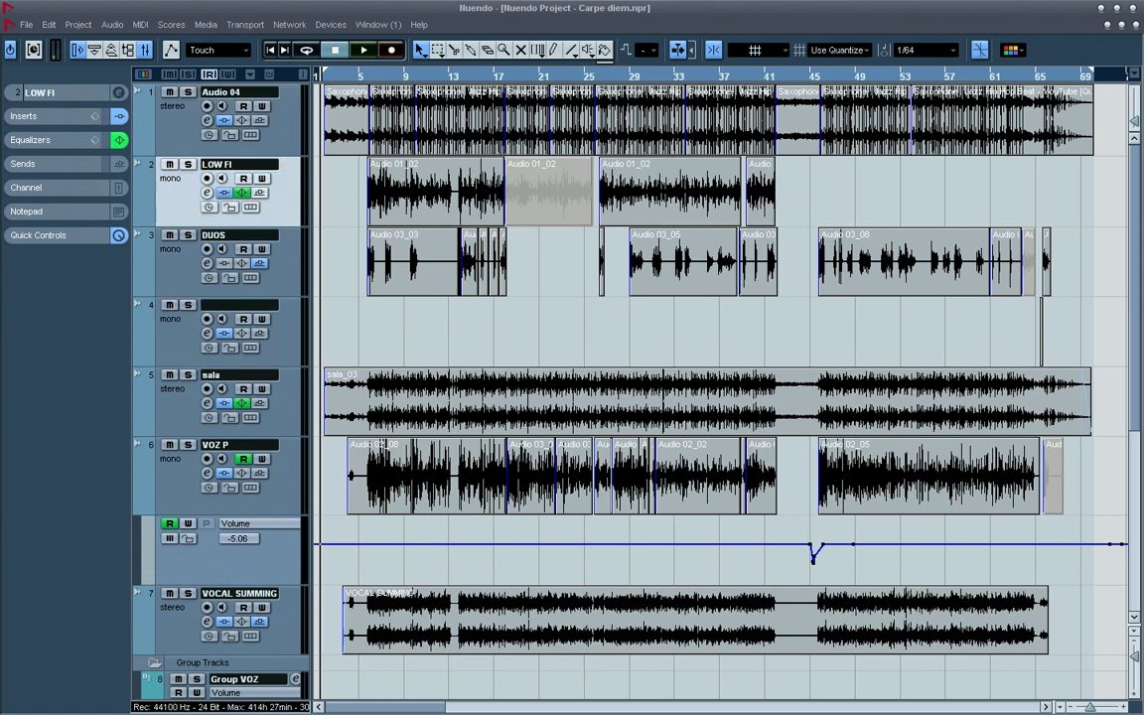
key("Down")
key("Down")
key("Down")
key("Down")
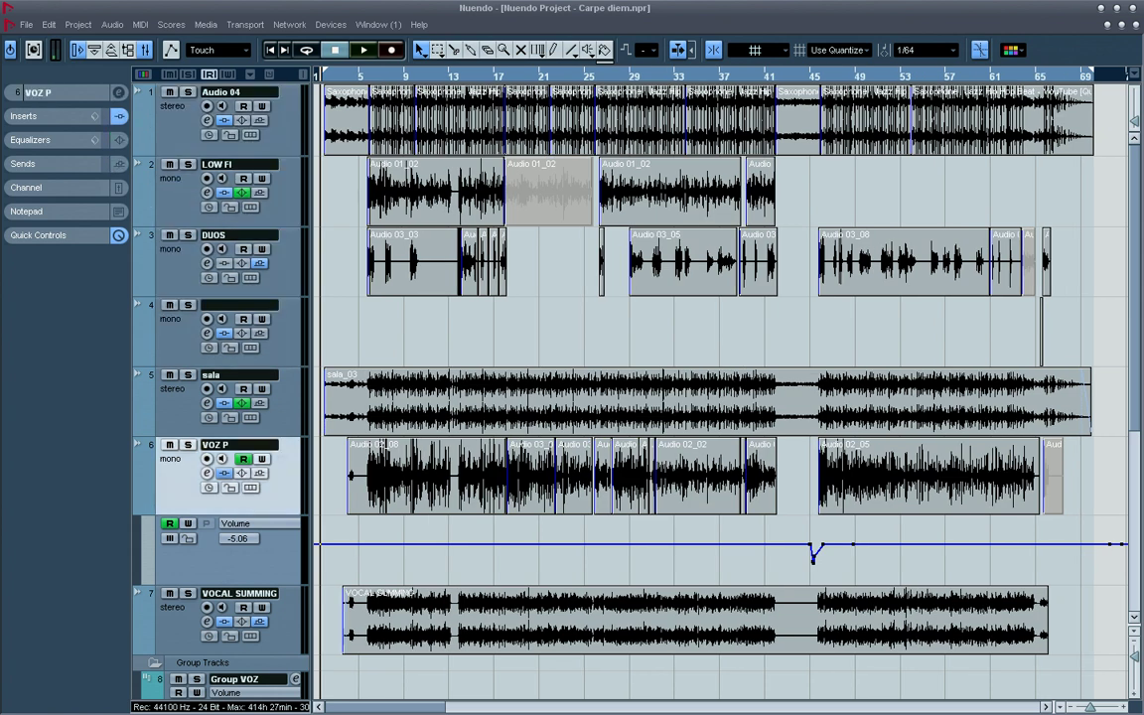
scroll(635, 387, "down", 2)
scroll(635, 387, "up", 2)
left_click_drag(181, 475, 180, 159)
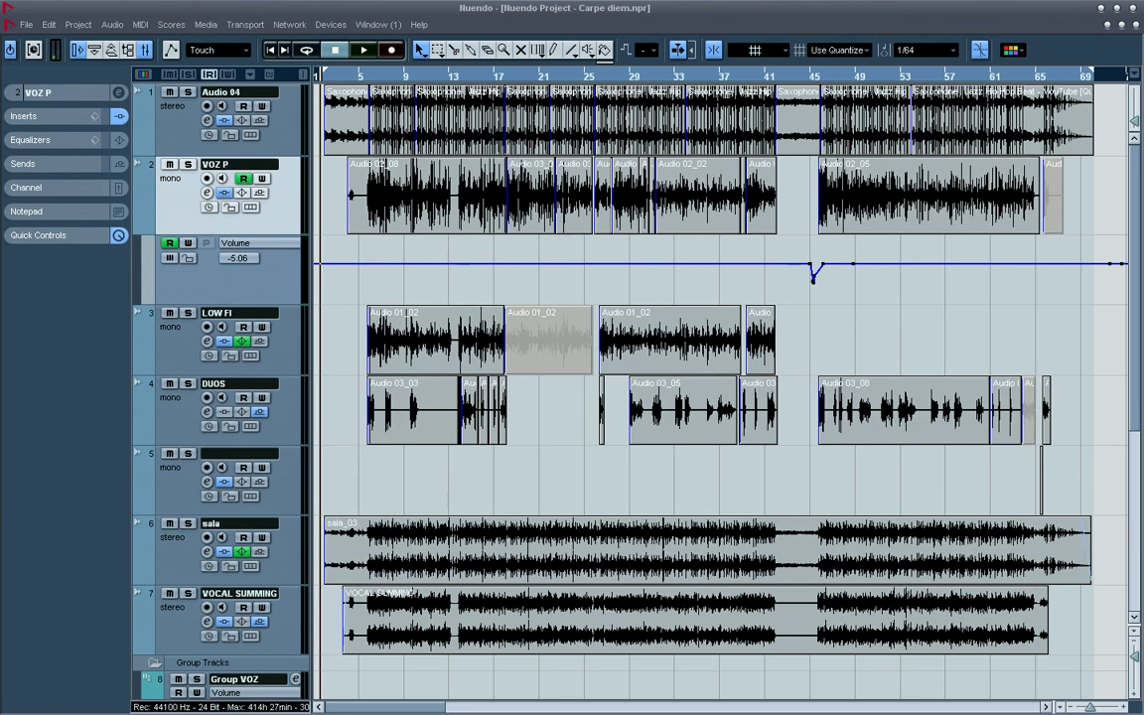
Compare the VOZ P and LOW FI tracks, and briefly view VOZ P's inserts and track settings in the Inspector.
key("Down")
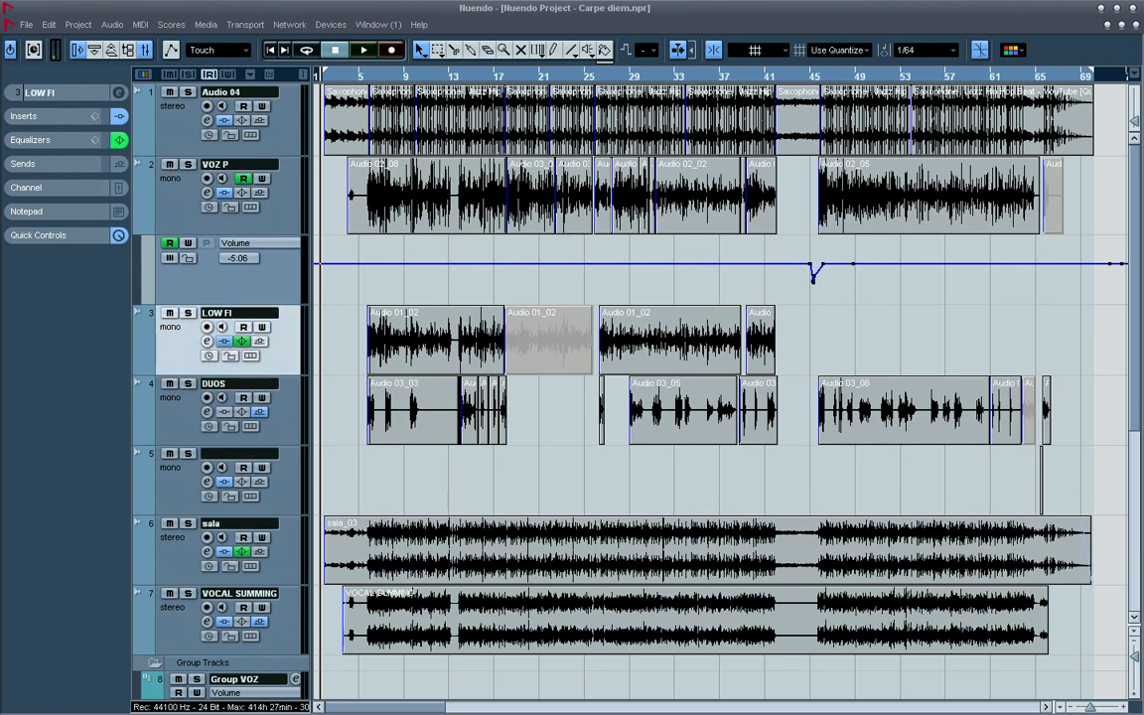
key("Up")
key("Down")
key("Up")
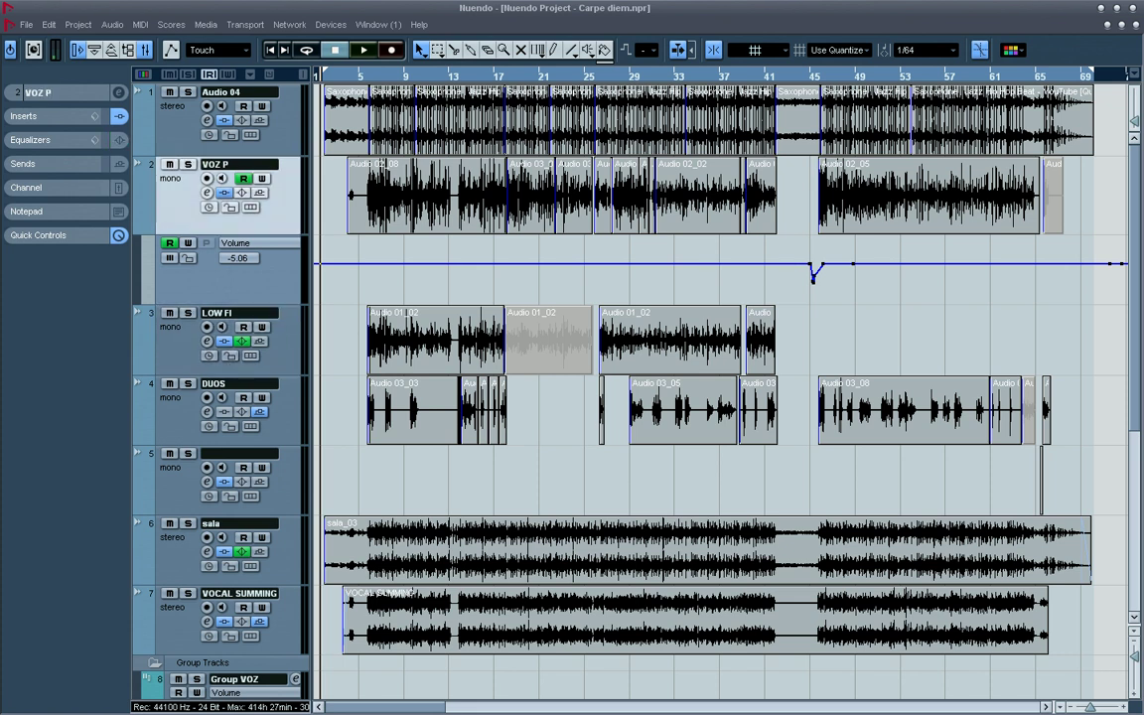
left_click(24, 116)
left_click(24, 116)
left_click(39, 92)
left_click(39, 92)
left_click(24, 116)
left_click(23, 116)
Solo VOZ P, play it from just after bar 5, and turn its solo off.
left_click(360, 77)
left_click_drag(369, 76, 365, 76)
key("s")
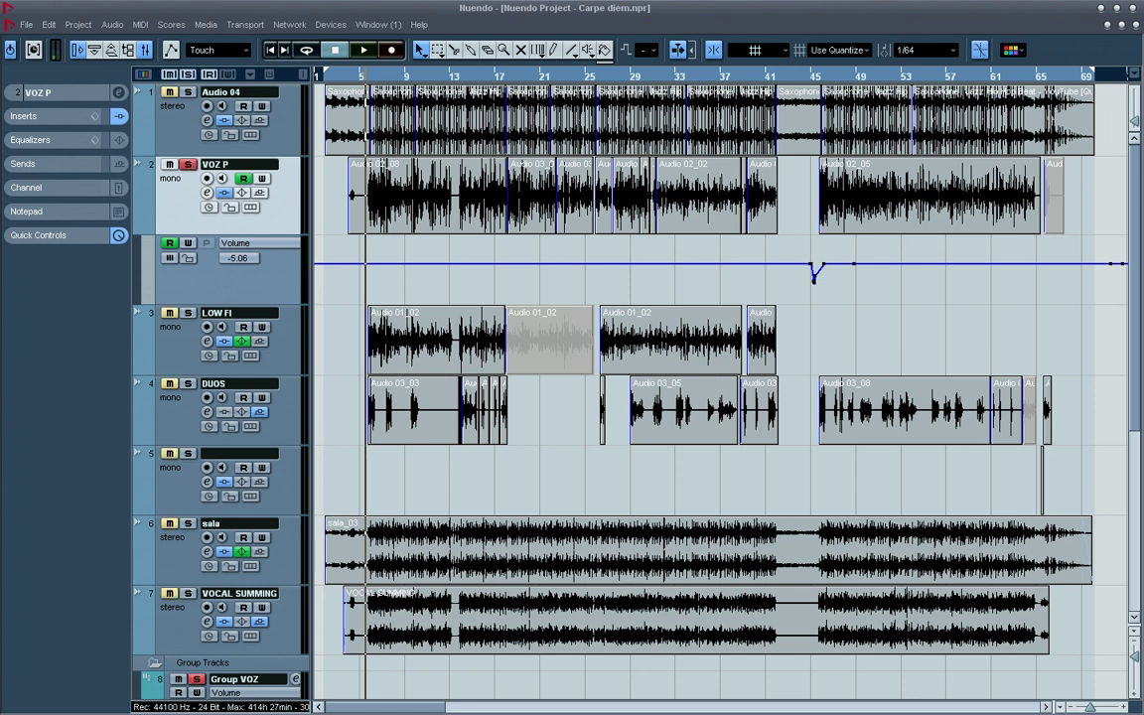
key("space")
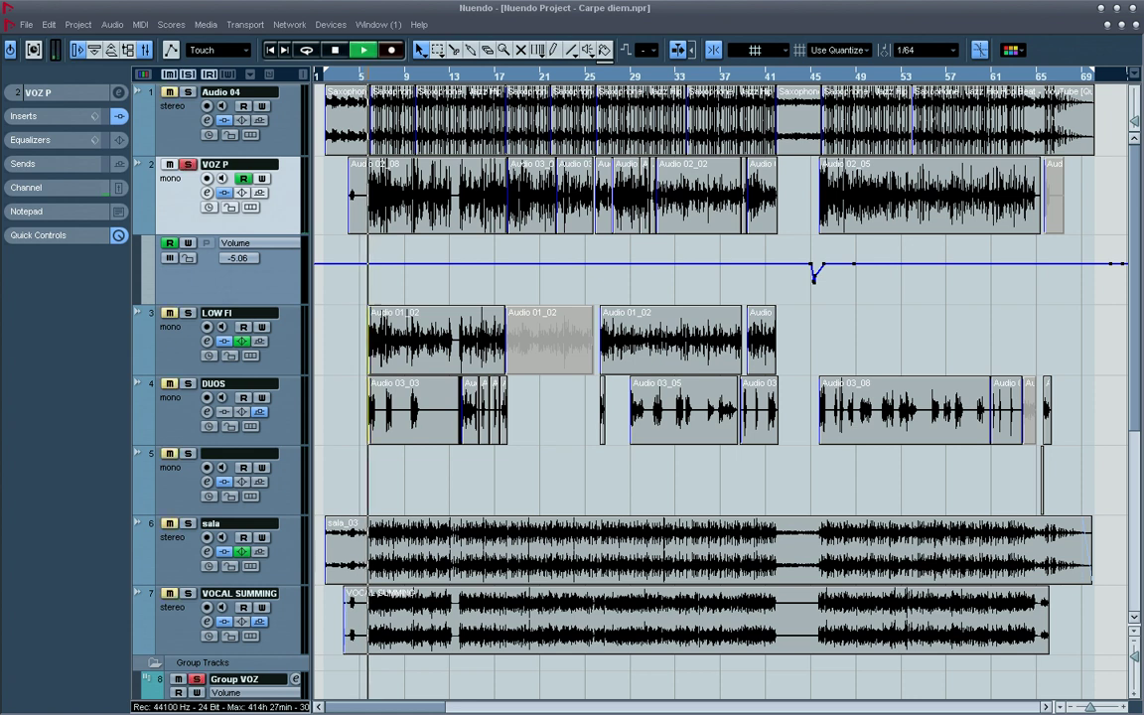
key("space")
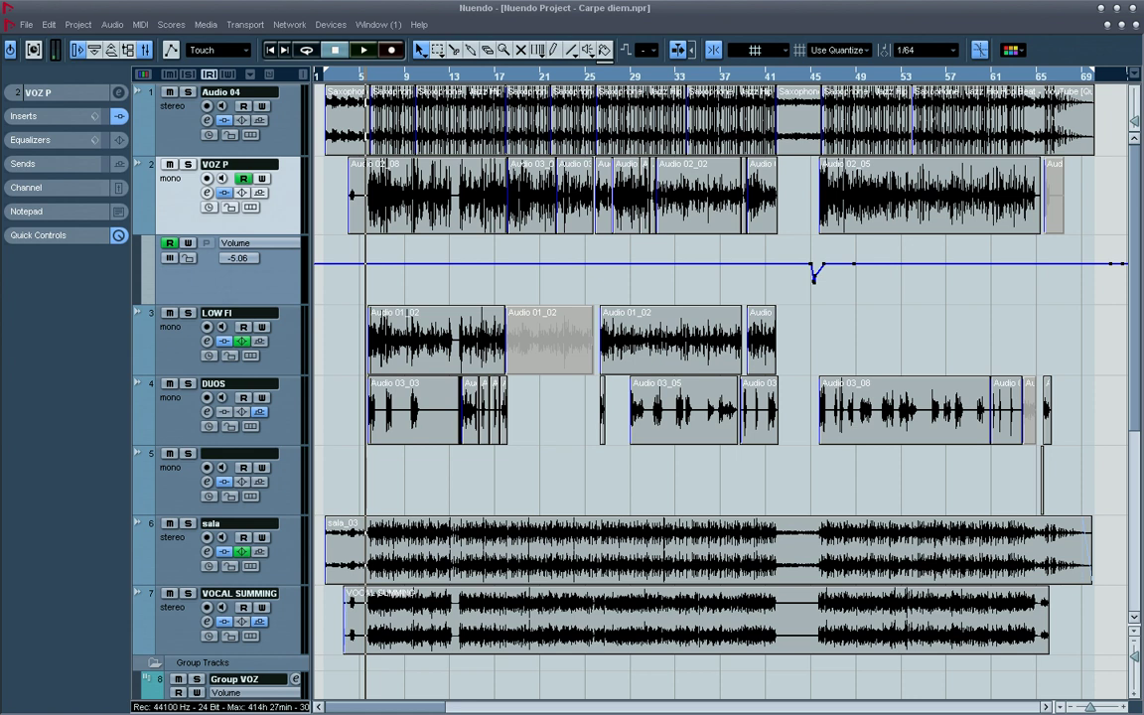
Select the LOW FI track and expand its channel fader section in the Inspector.
key("Down")
key("Down")
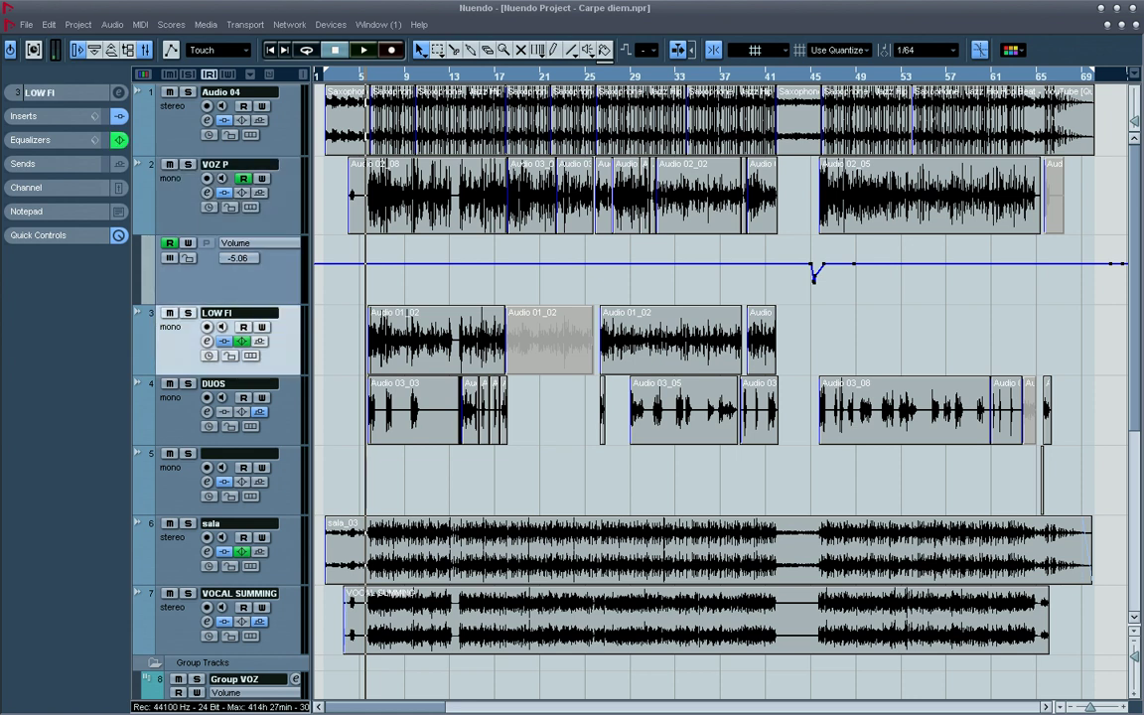
left_click_drag(388, 75, 334, 188)
key("g")
key("g")
key("g")
key("g")
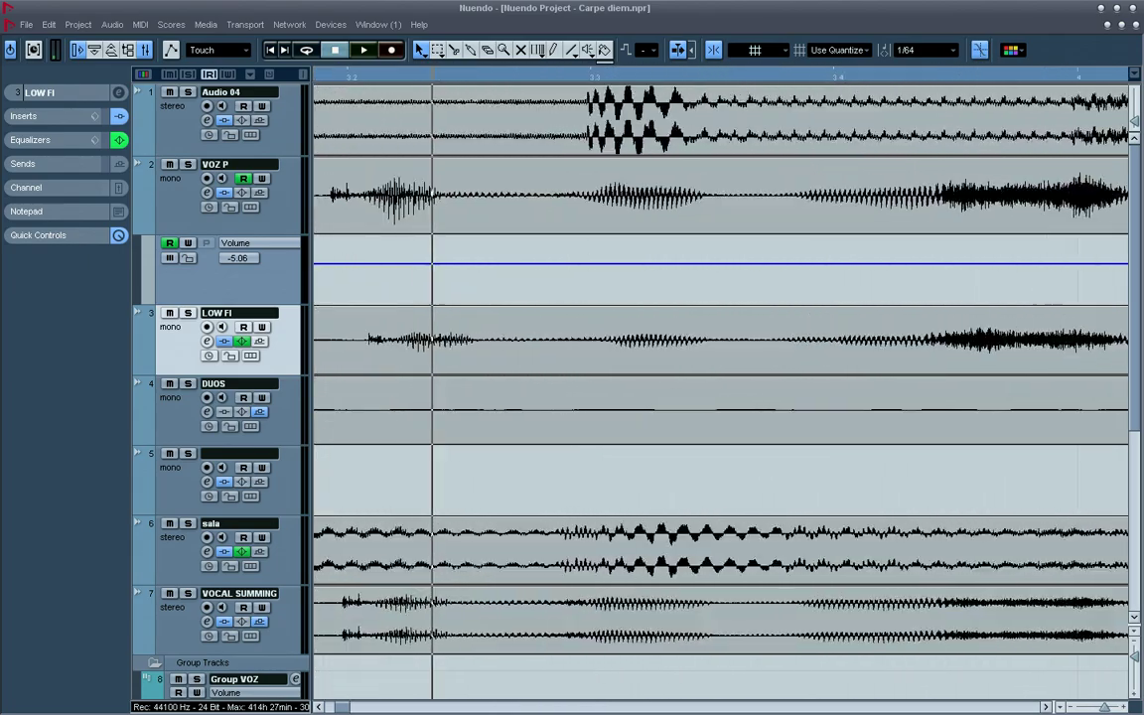
key("g")
key("g")
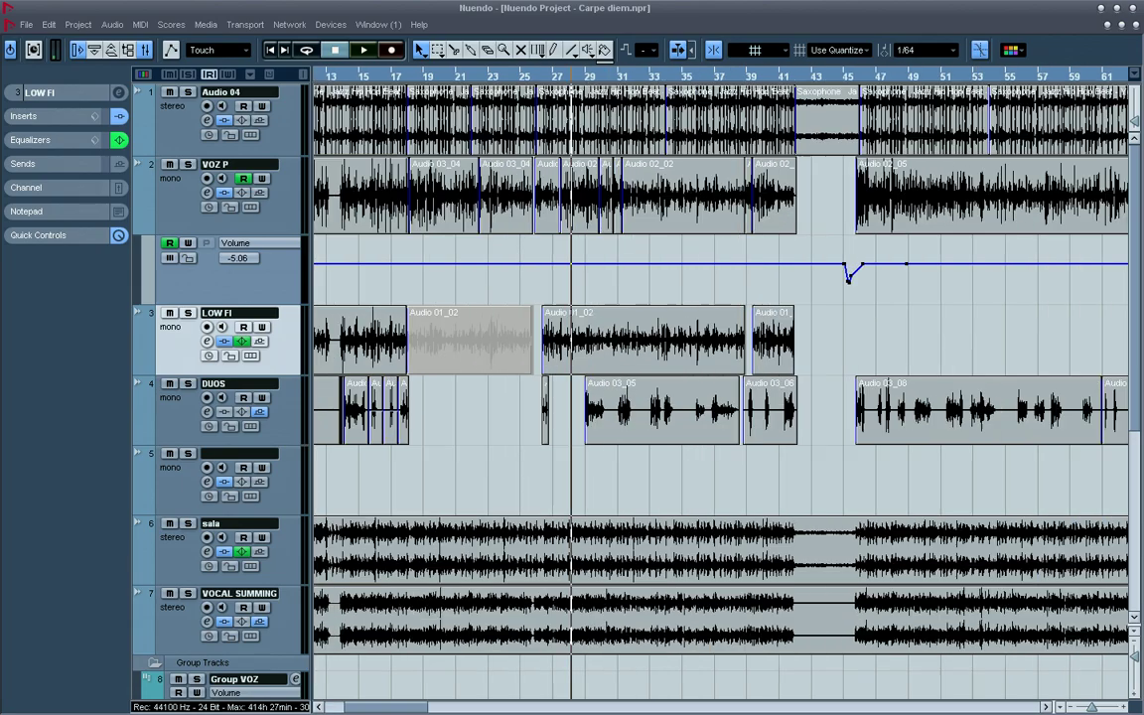
left_click_drag(571, 89, 337, 75)
key("h")
key("h")
key("h")
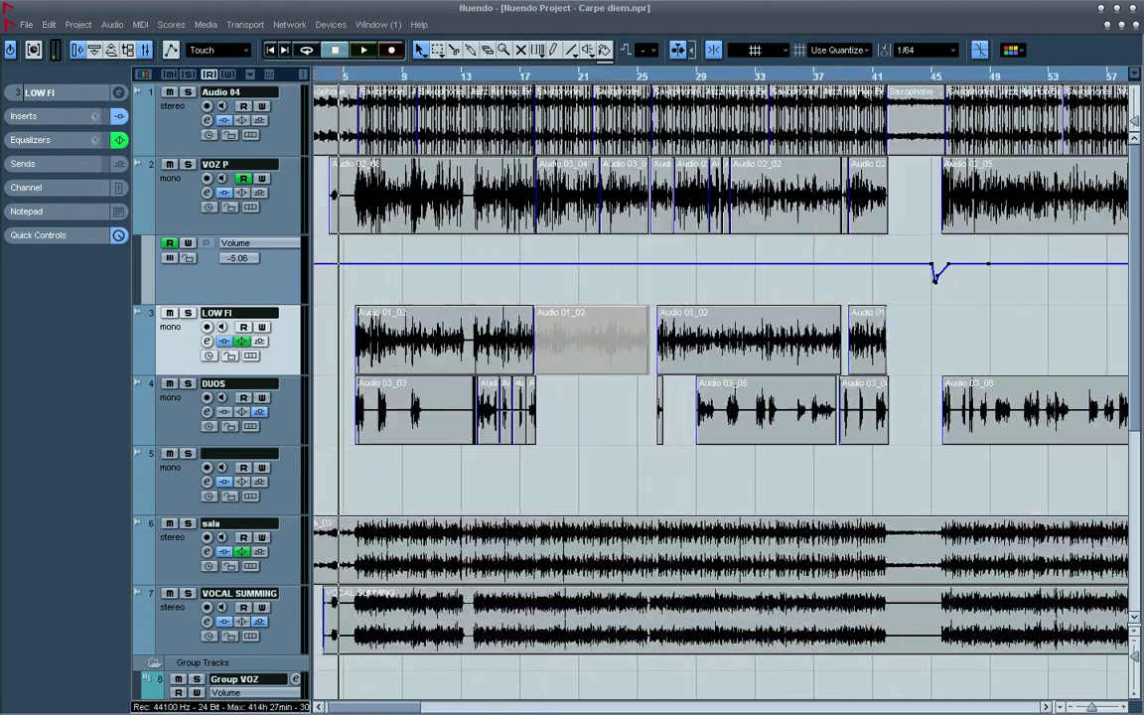
left_click(40, 188)
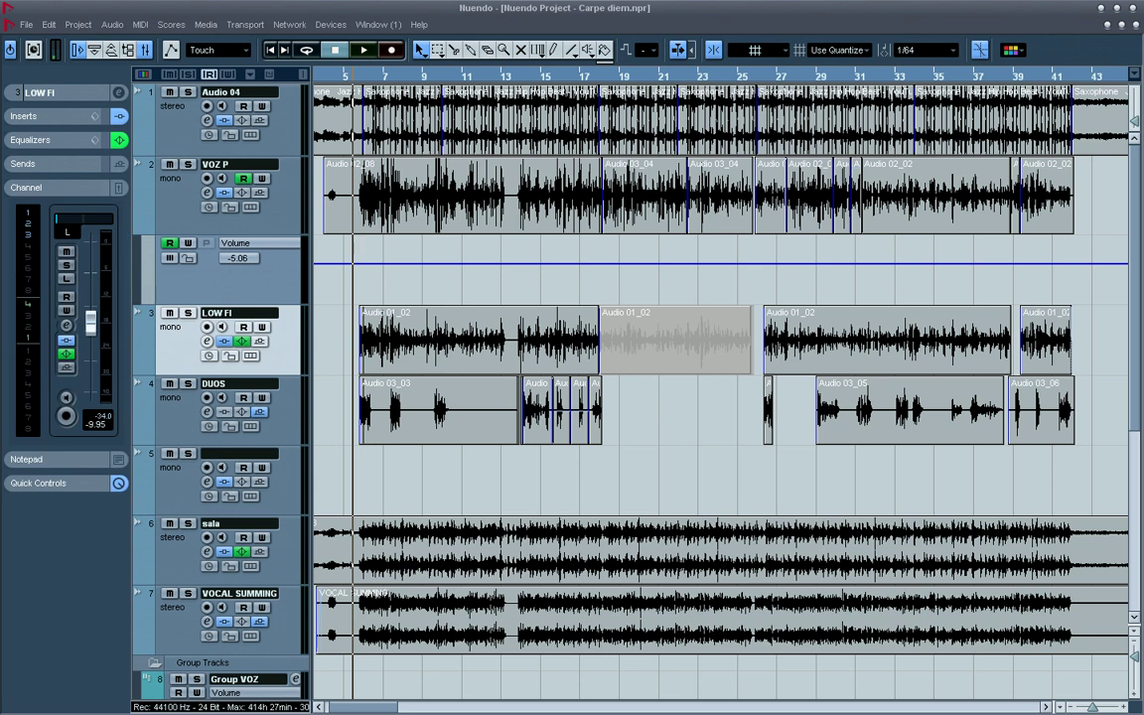
Examine the vocal events on VOZ P, LOW FI and DUOS around bars 24 to 31 up close.
key("h")
key("h")
key("h")
key("h")
key("h")
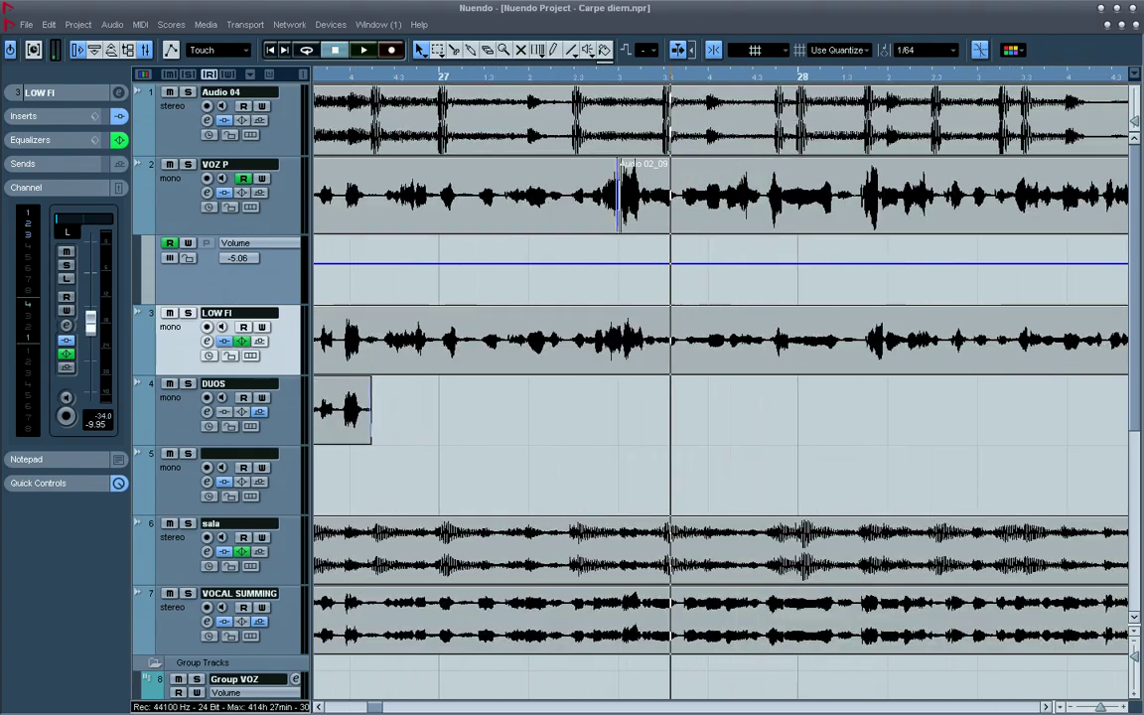
key("g")
key("g")
key("g")
key("g")
key("g")
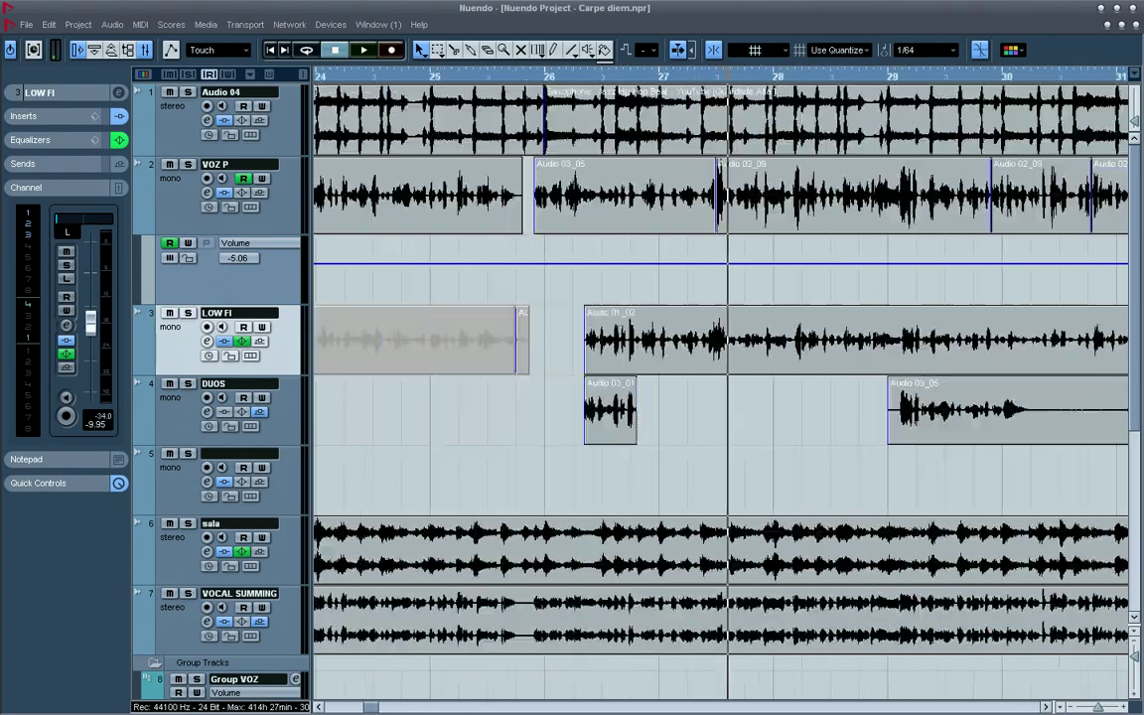
left_click_drag(732, 76, 524, 139)
key("g")
key("g")
key("g")
key("g")
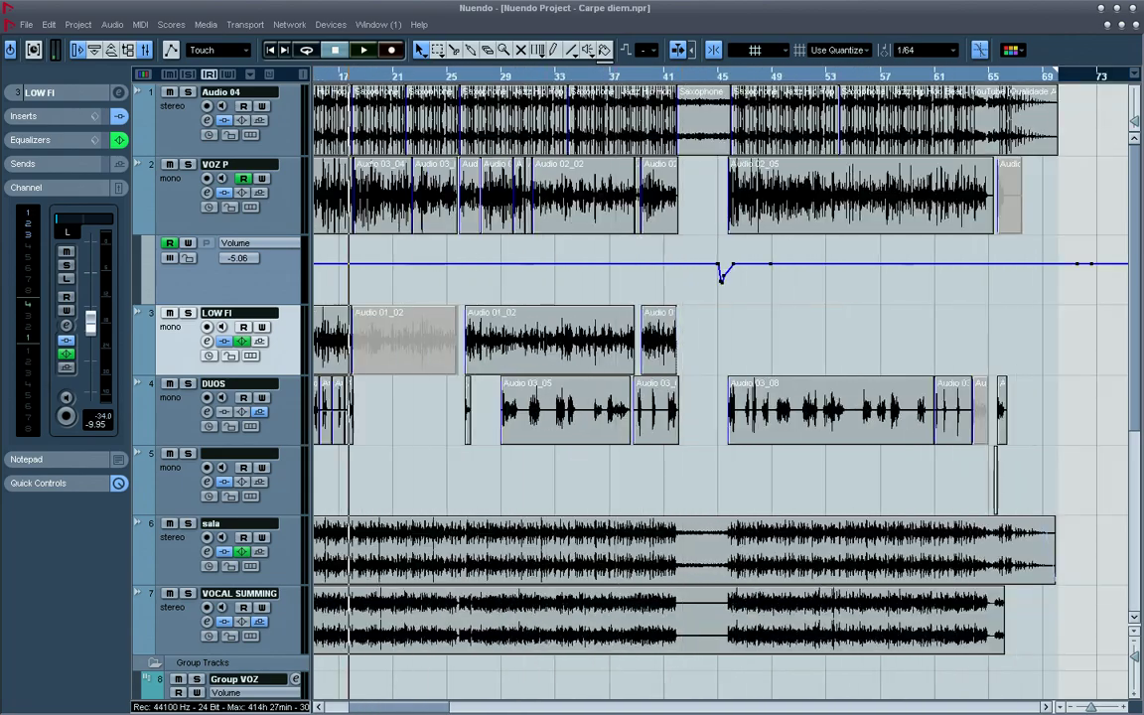
Select the first events on LOW FI and DUOS together and add a short fade-in at their start.
key("h")
key("h")
key("h")
key("h")
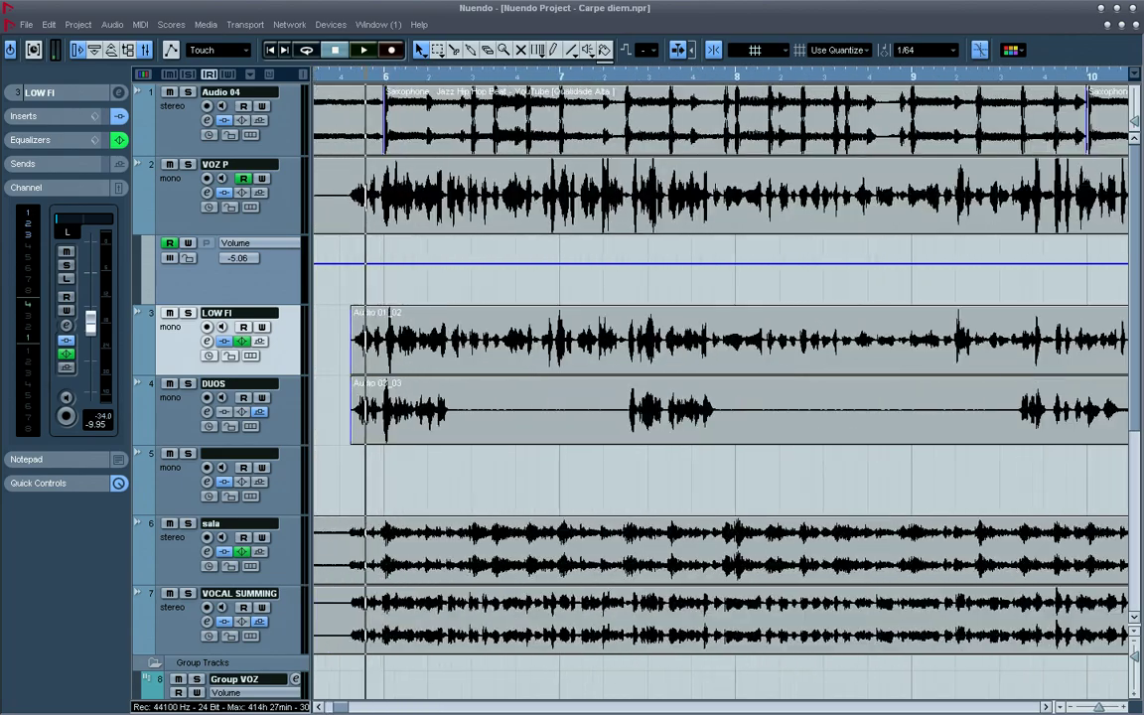
key("h")
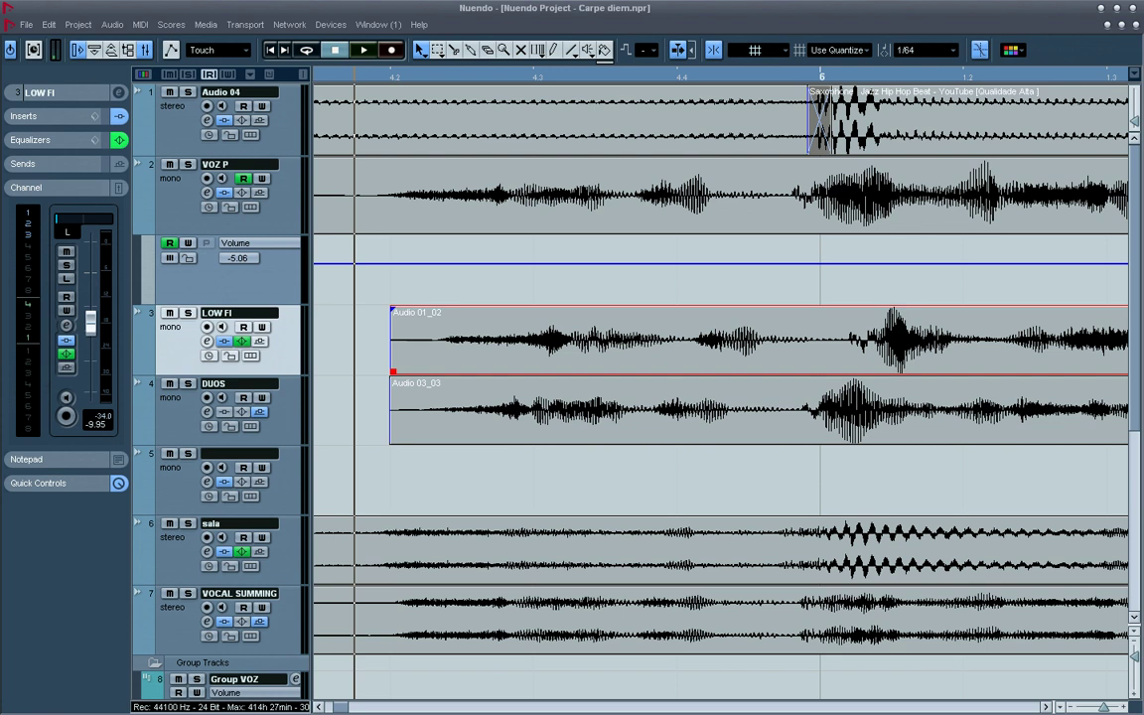
left_click_drag(369, 333, 437, 412)
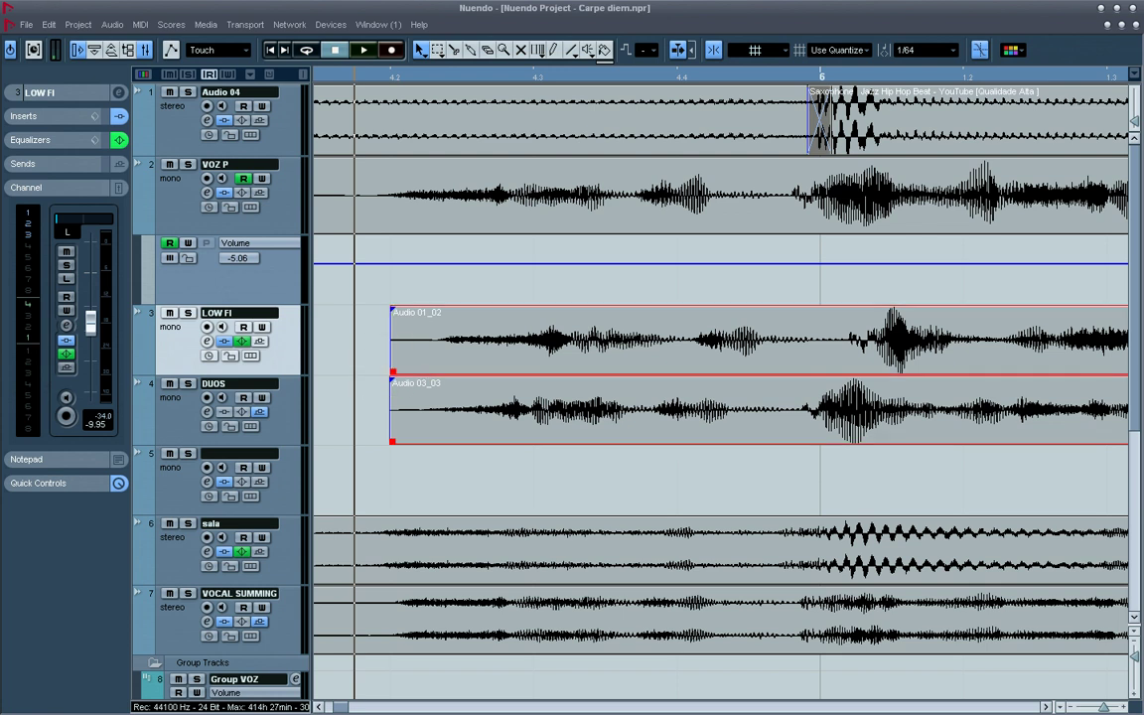
left_click_drag(392, 313, 435, 313)
key("g")
key("g")
key("g")
key("g")
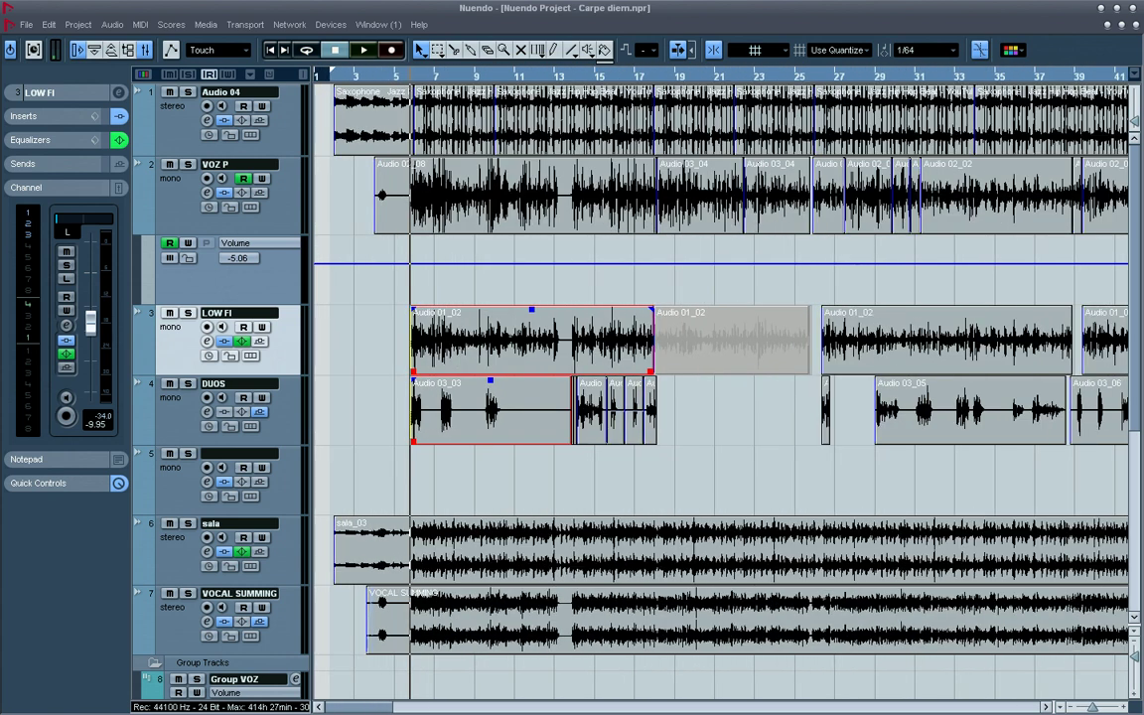
Show LOW FI's insert effects in the Inspector and collapse the list again.
key("h")
key("h")
left_click(24, 116)
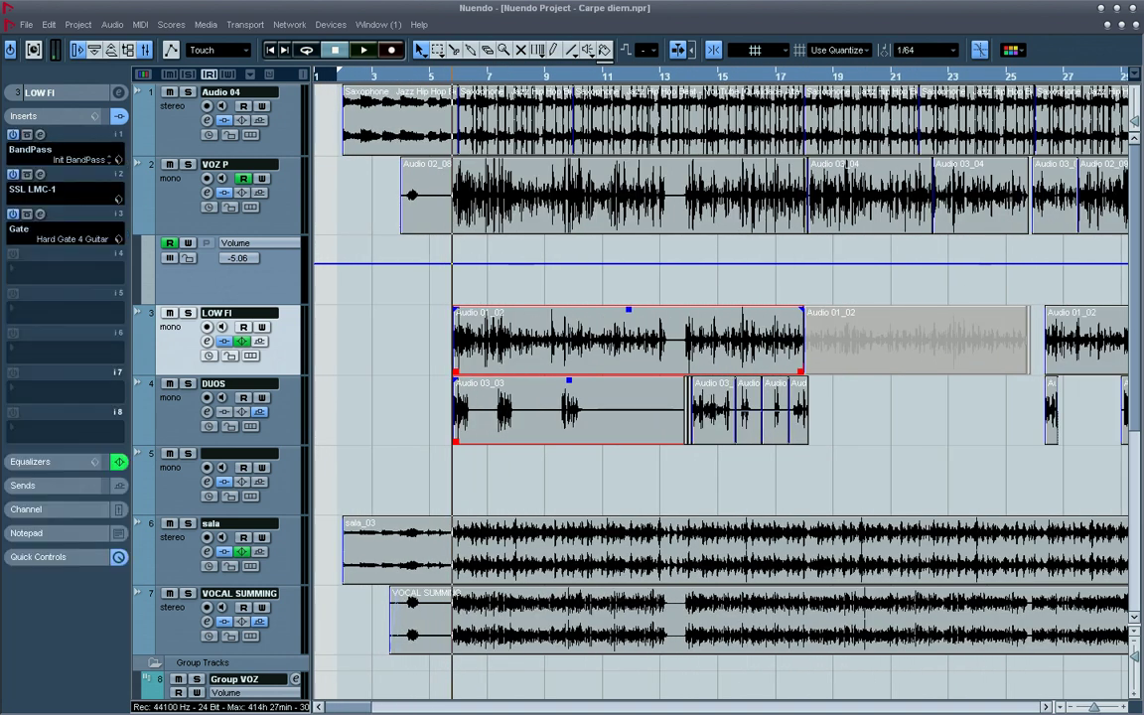
left_click(24, 116)
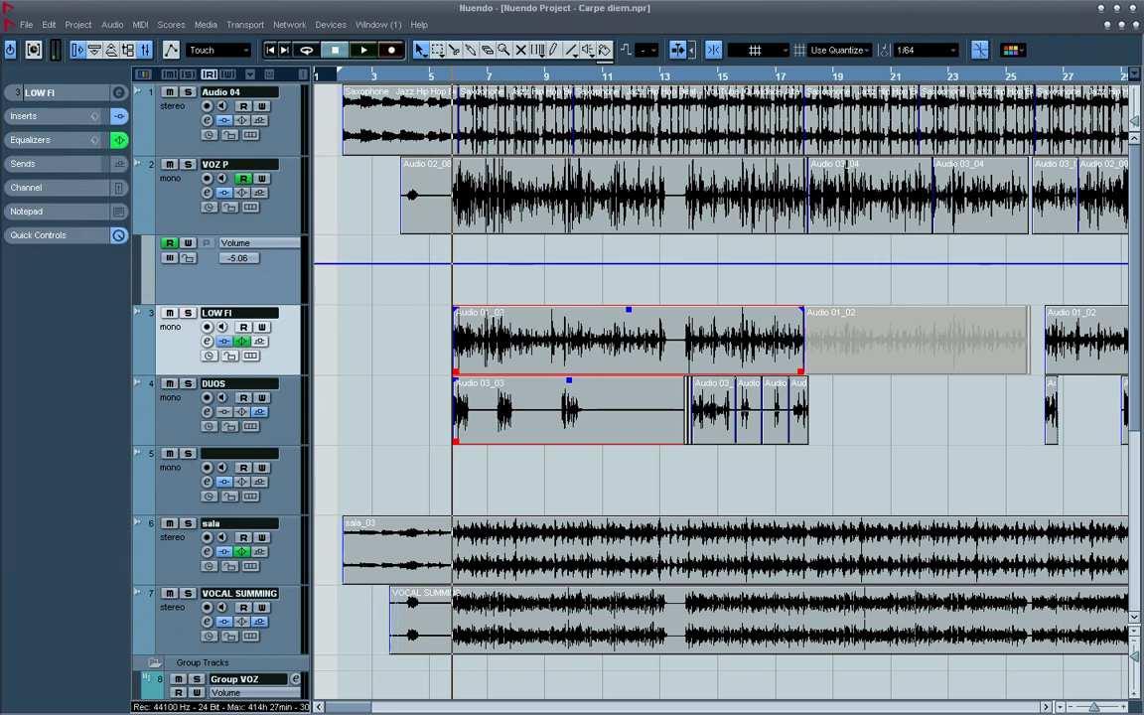
Examine the start of the first vocal events around bars 5 to 8 up close and return to the wider arrangement.
key("h")
key("h")
key("h")
key("h")
key("h")
key("h")
key("h")
key("h")
key("h")
key("h")
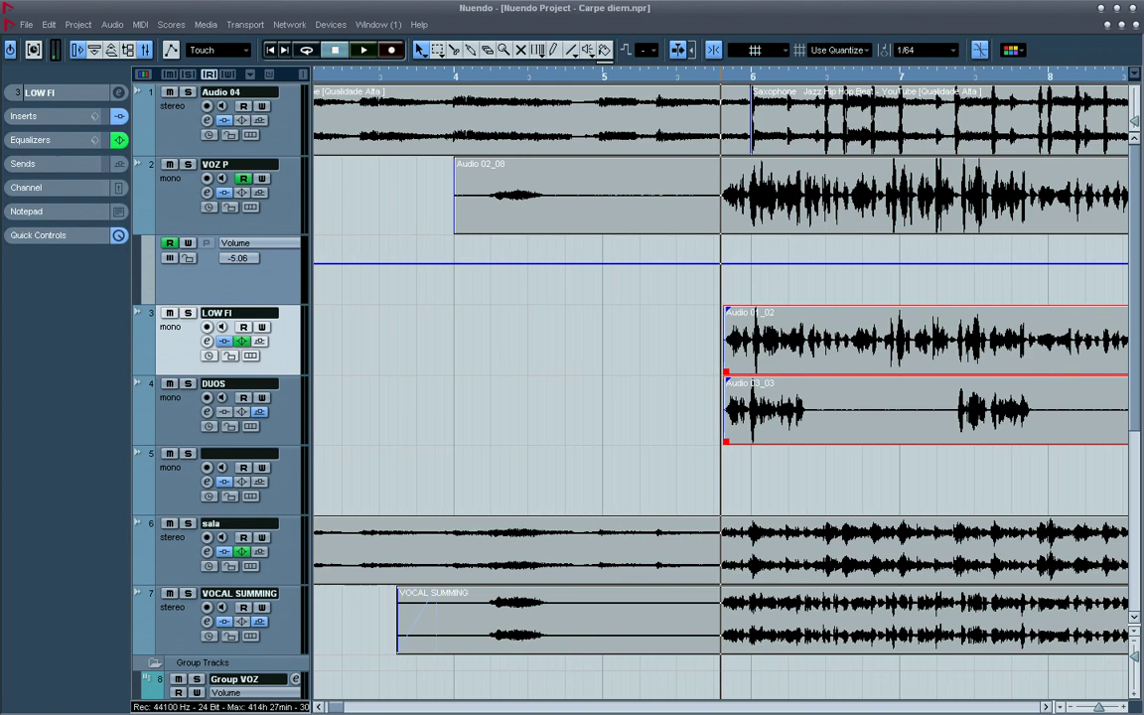
key("g")
key("g")
key("g")
key("g")
key("g")
key("g")
key("g")
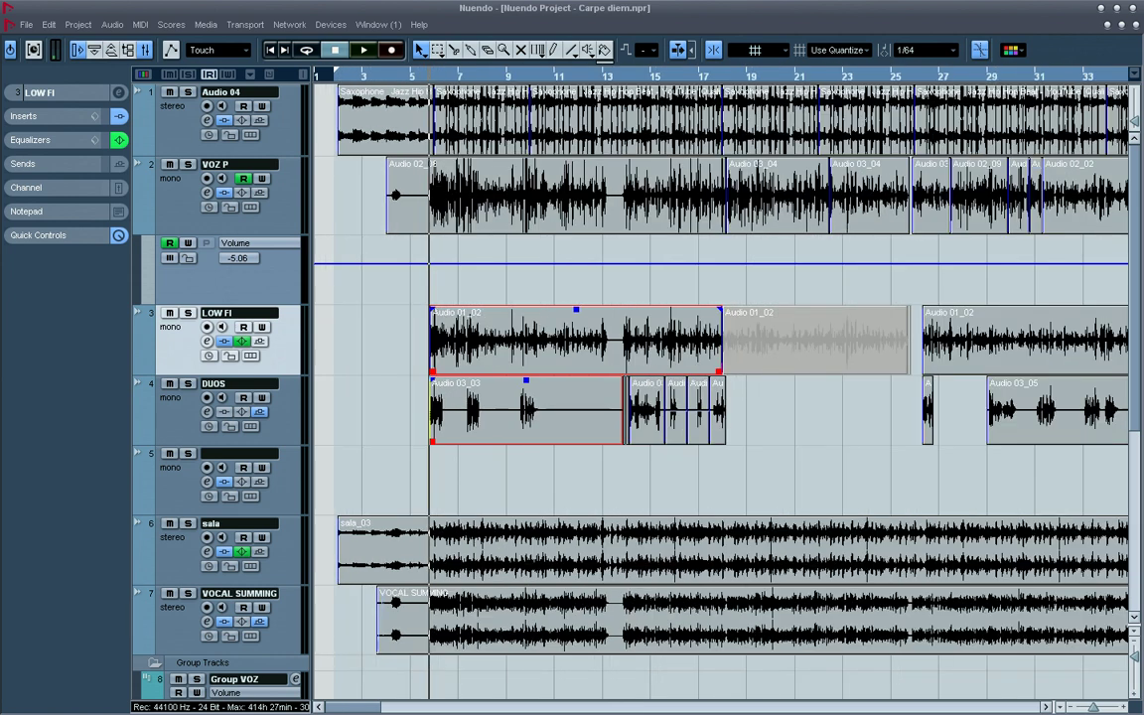
Expand the channel fader section in the Inspector and compare the DUOS, LOW FI and VOZ P channels.
left_click(27, 187)
left_click(179, 412)
left_click(179, 342)
left_click(179, 412)
left_click(178, 342)
left_click(178, 413)
left_click(179, 342)
left_click(179, 204)
left_click(178, 343)
left_click(179, 203)
key("Down")
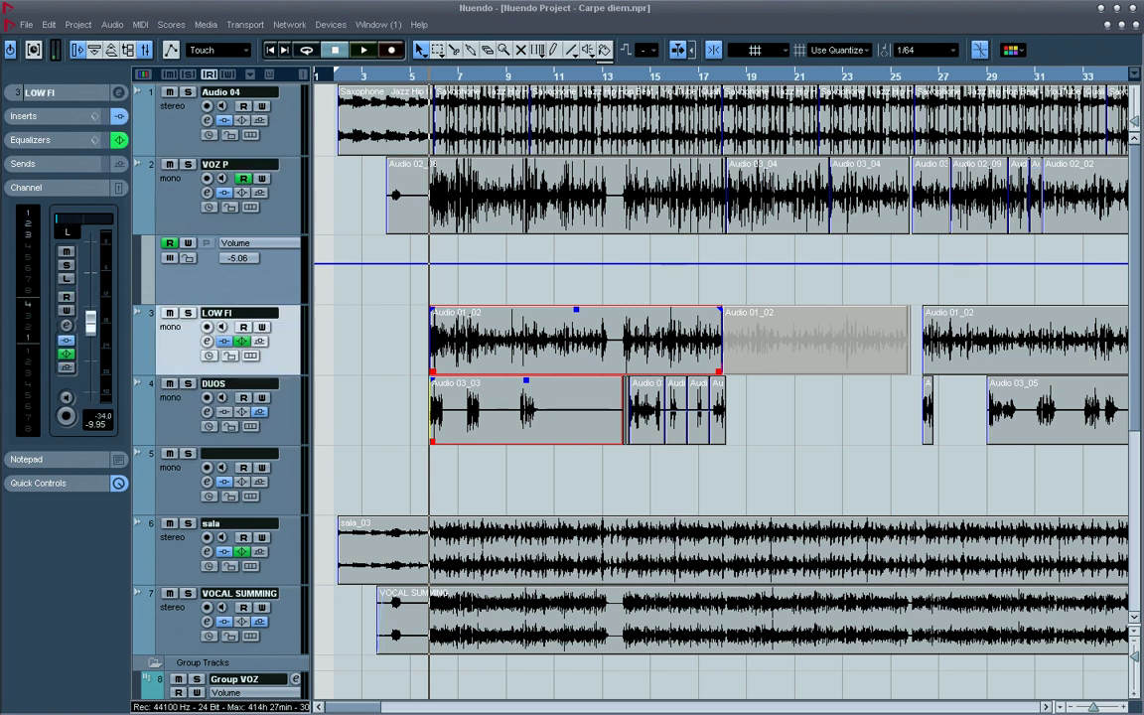
Bring the whole song into view and show Group VOZ and VOZ P in the Inspector.
key("g")
key("g")
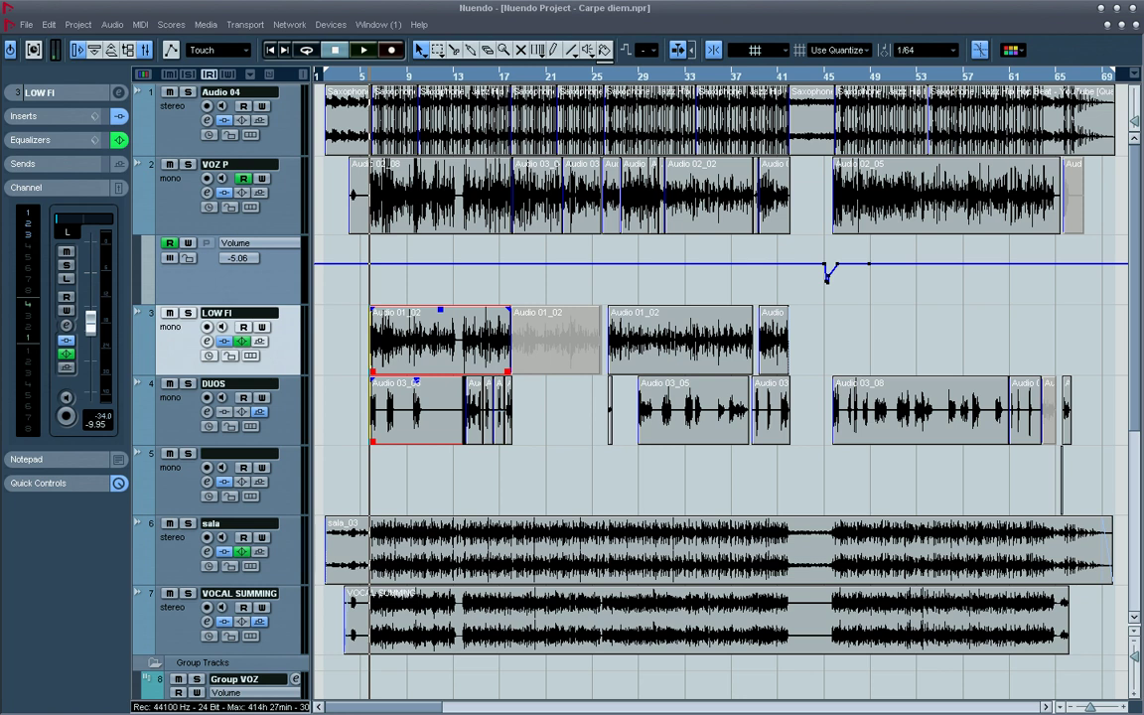
left_click(248, 679)
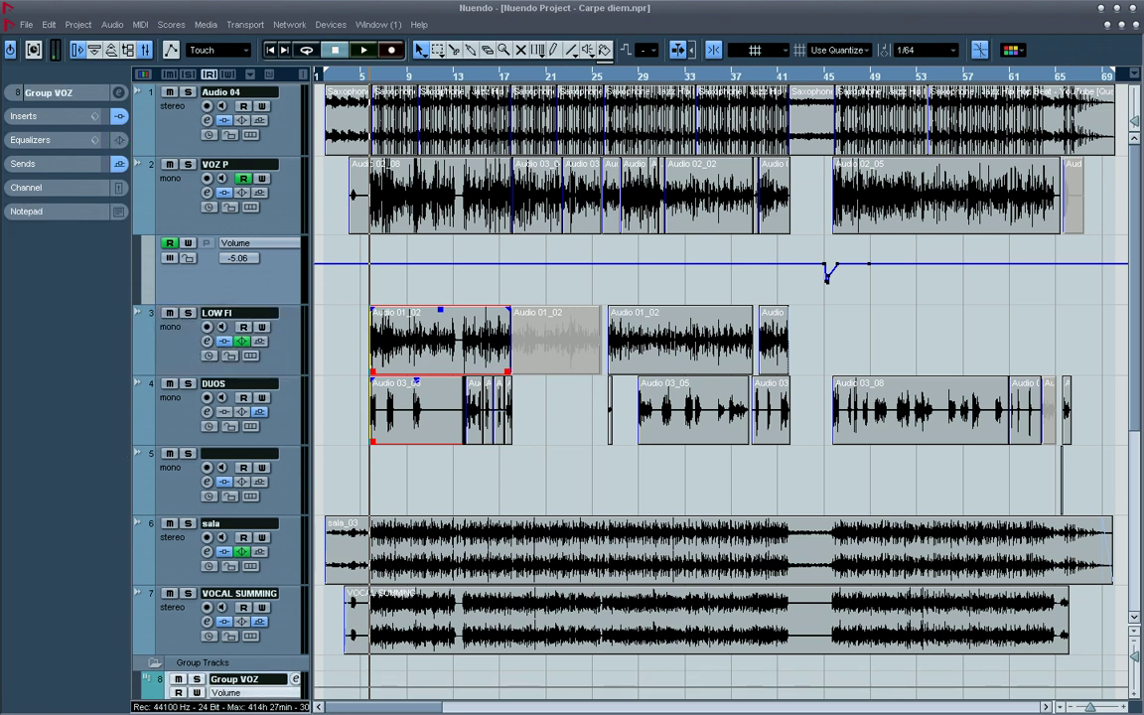
left_click(230, 166)
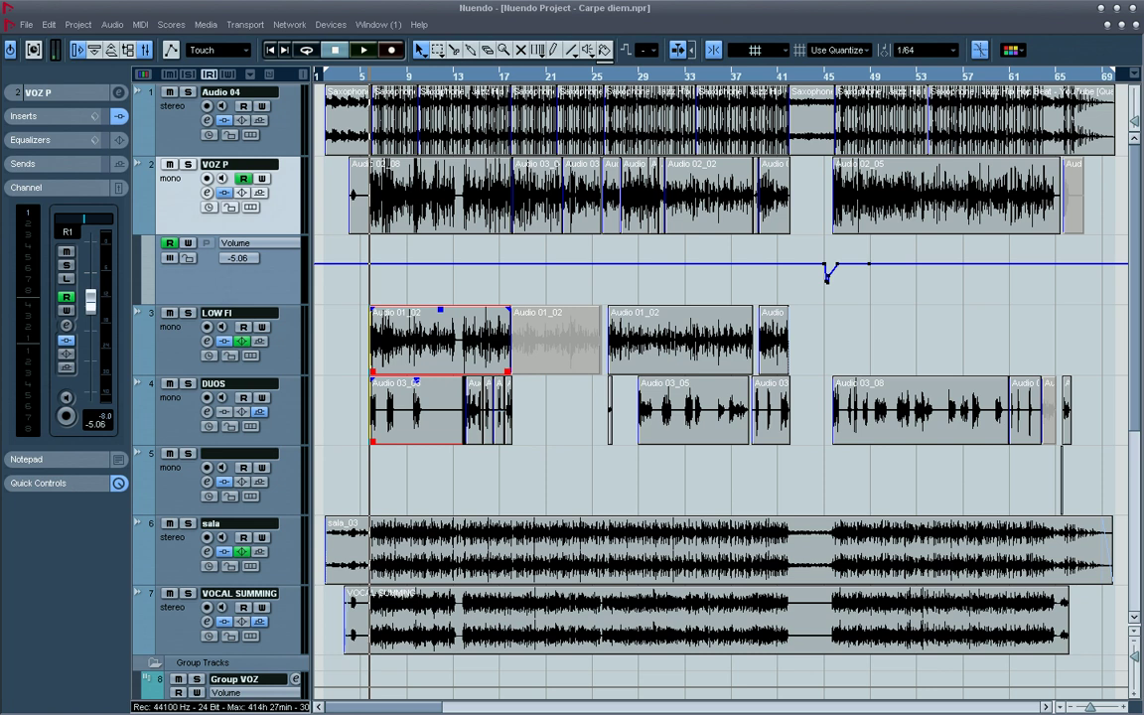
Solo VOZ P, collapse its channel section, and play it from just before bar 6 in a closer view.
key("s")
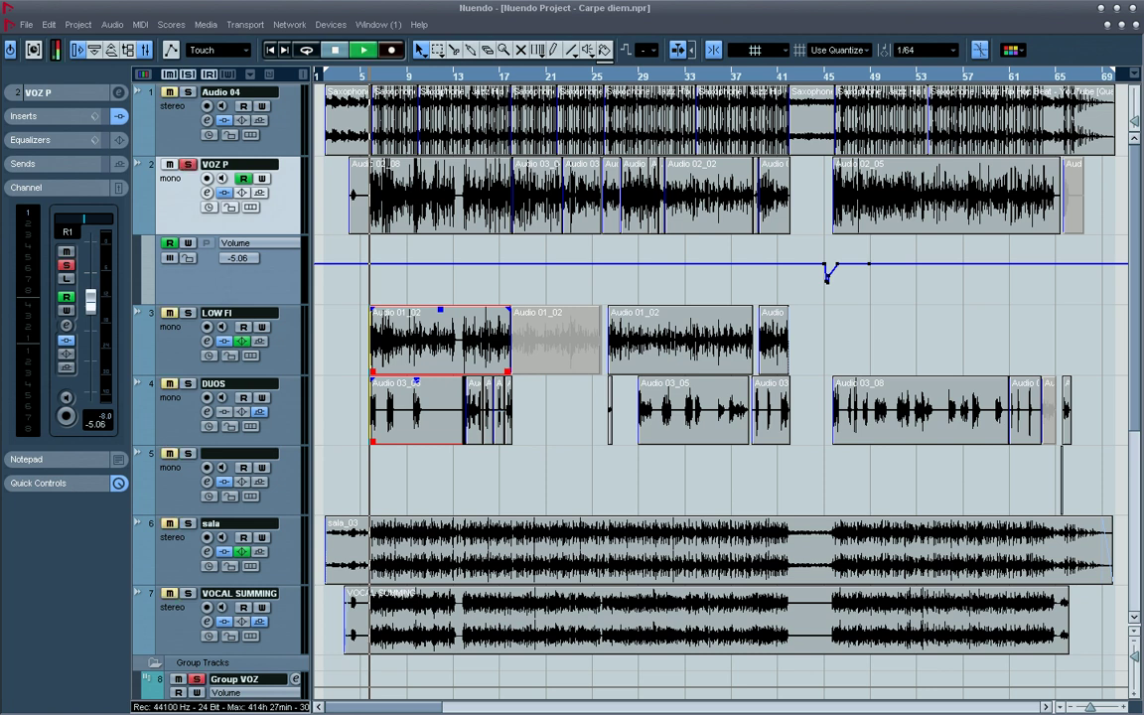
left_click(28, 188)
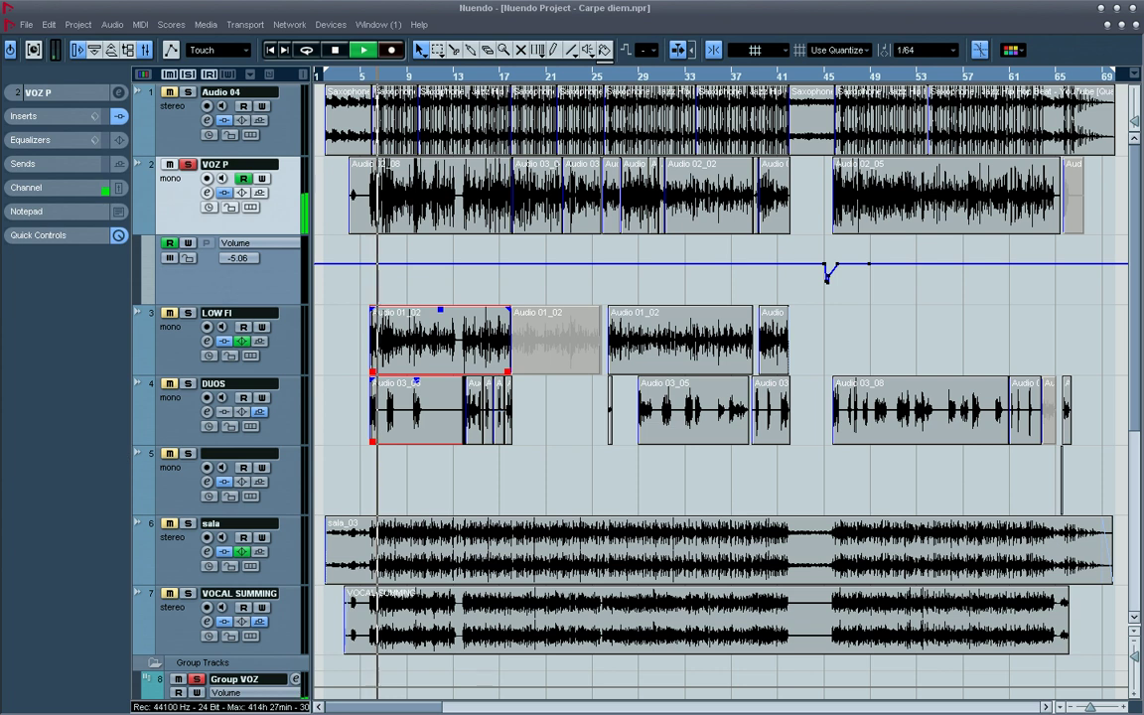
key("space")
key("h")
key("h")
key("h")
key("h")
key("space")
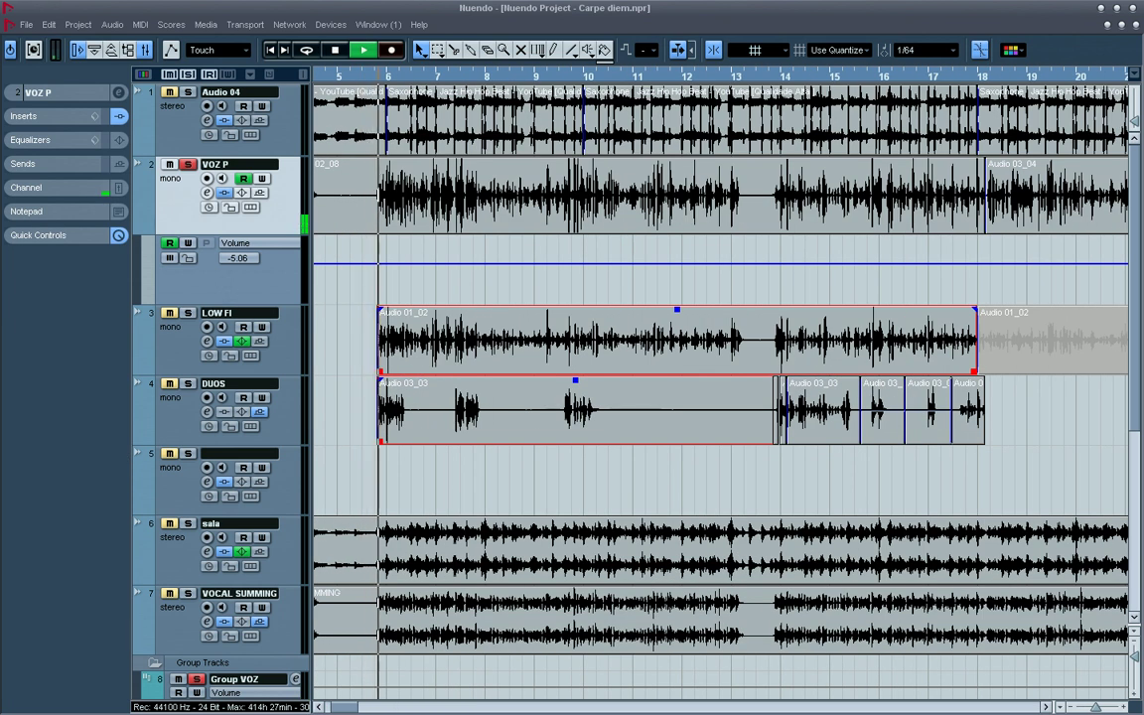
Show VOZ P's insert effects during playback, collapse the list and stop playback.
left_click(24, 116)
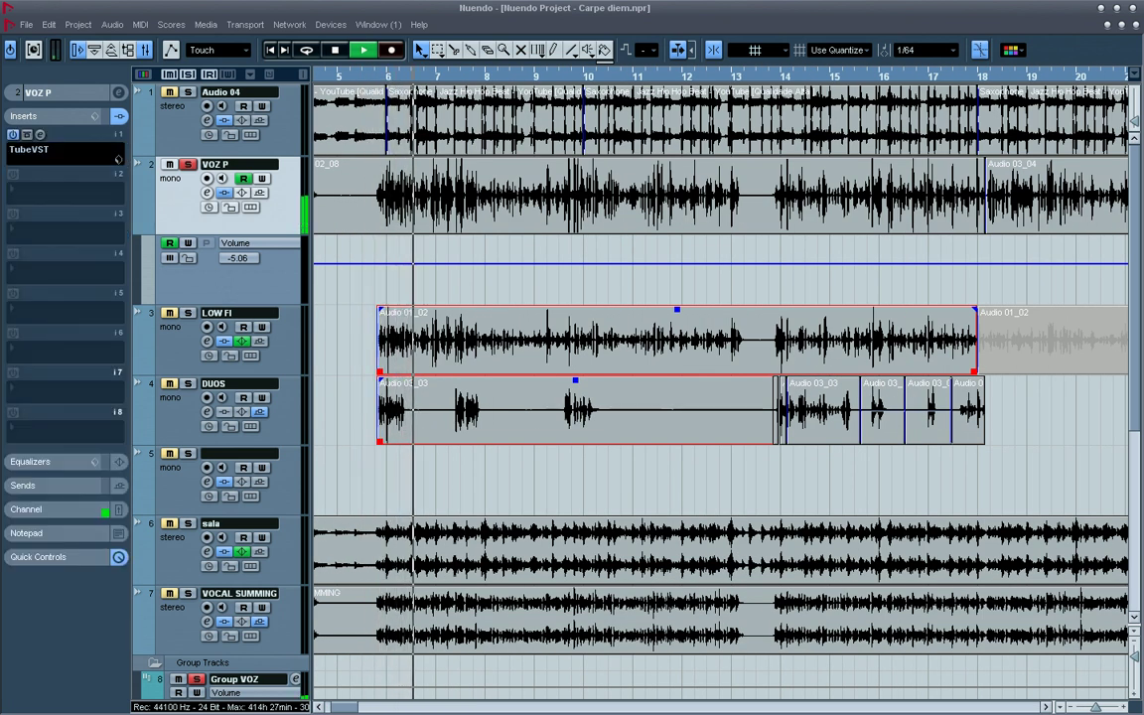
left_click(25, 116)
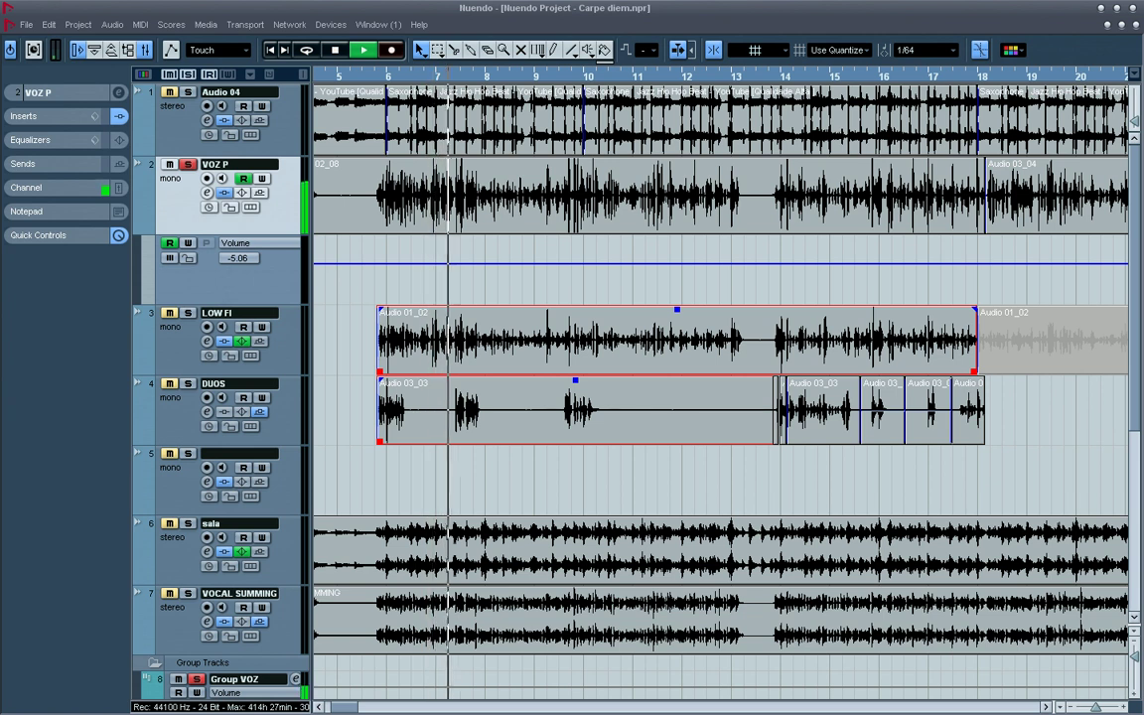
key("space")
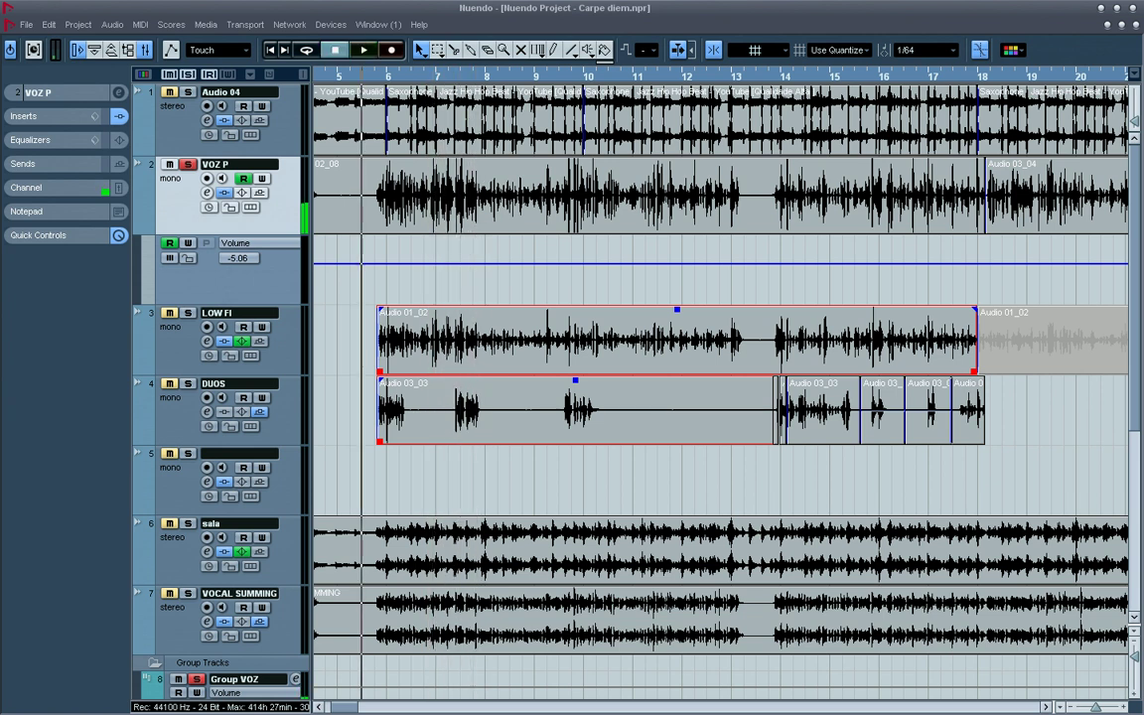
Move the solo to LOW FI and play it from just before bar 6 with its channel fader section expanded.
key("Down")
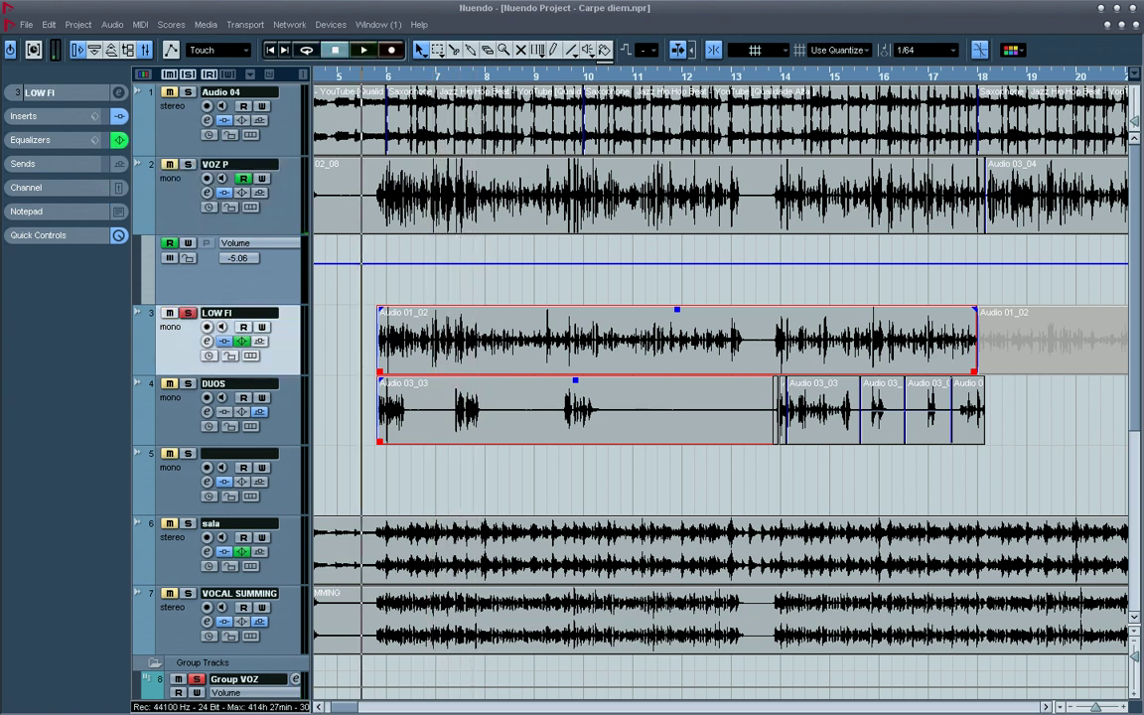
left_click_drag(425, 75, 357, 111)
key("space")
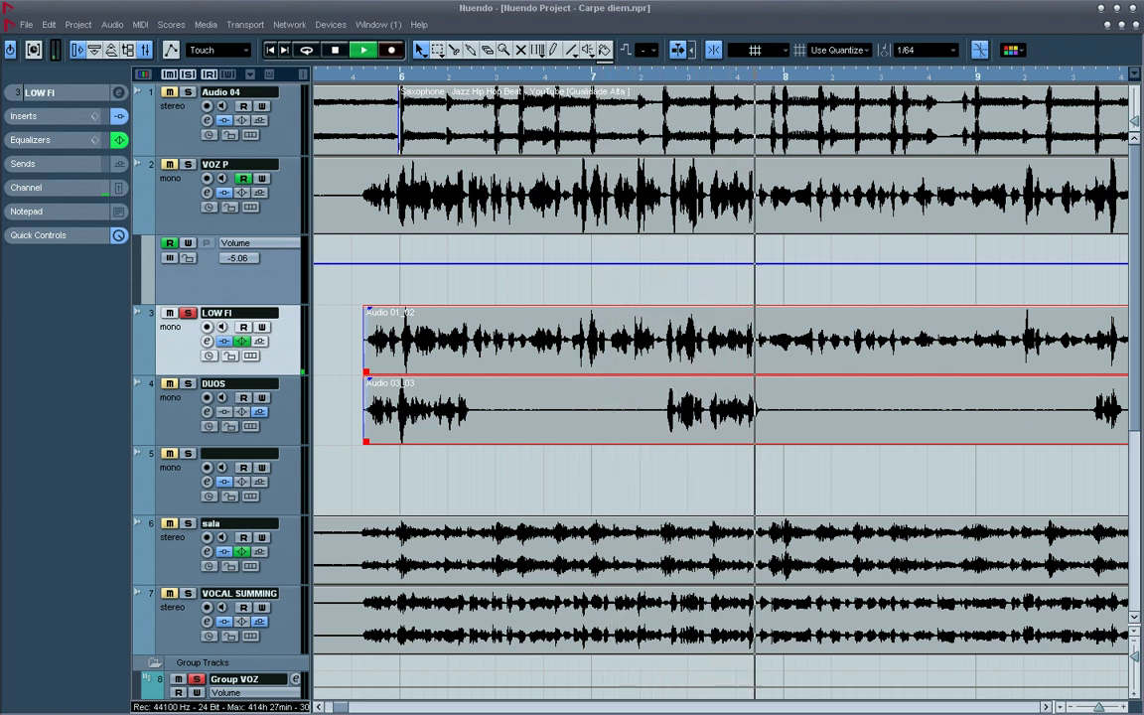
left_click(27, 188)
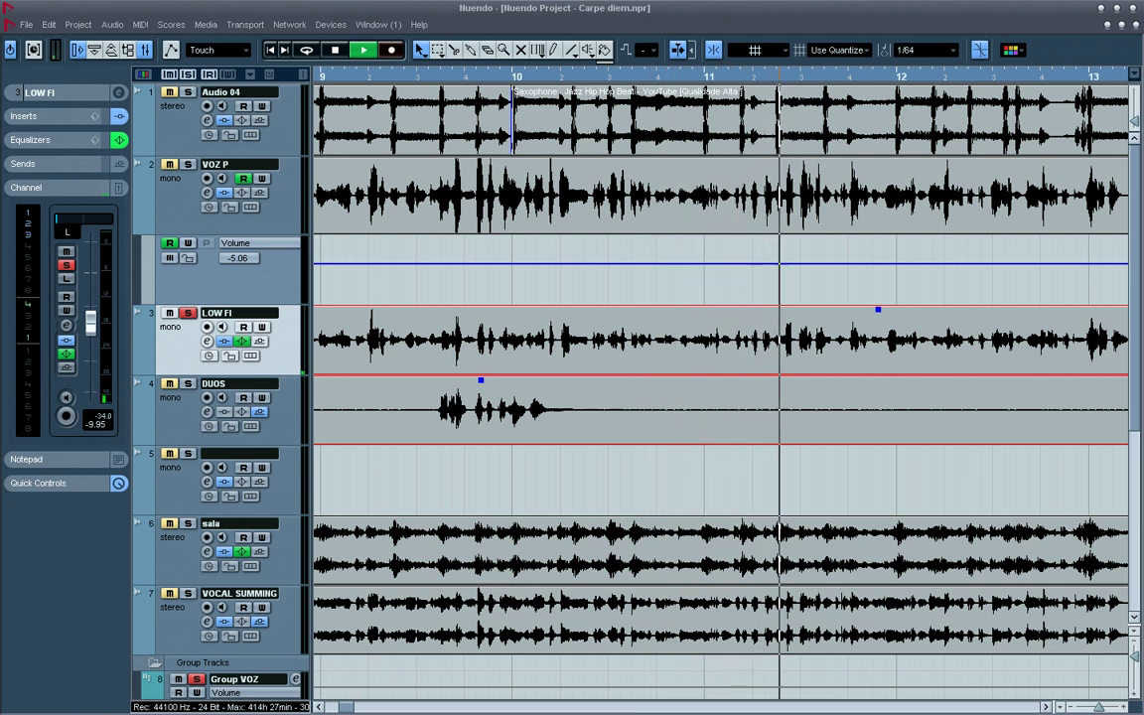
key("space")
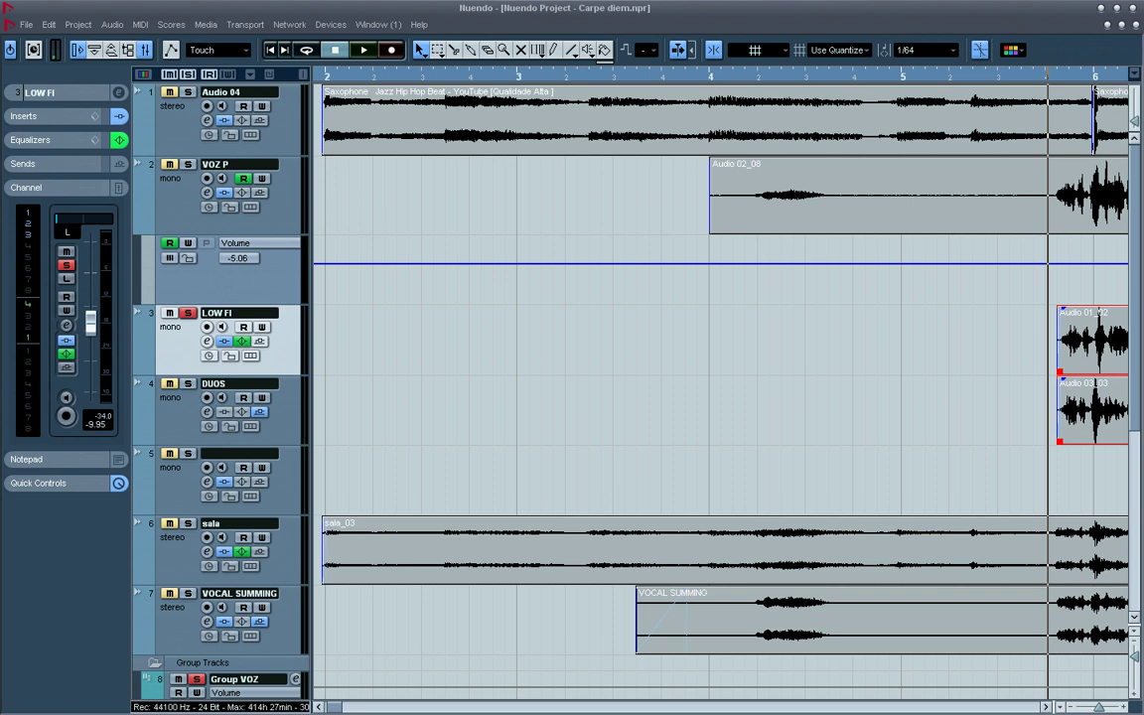
key("space")
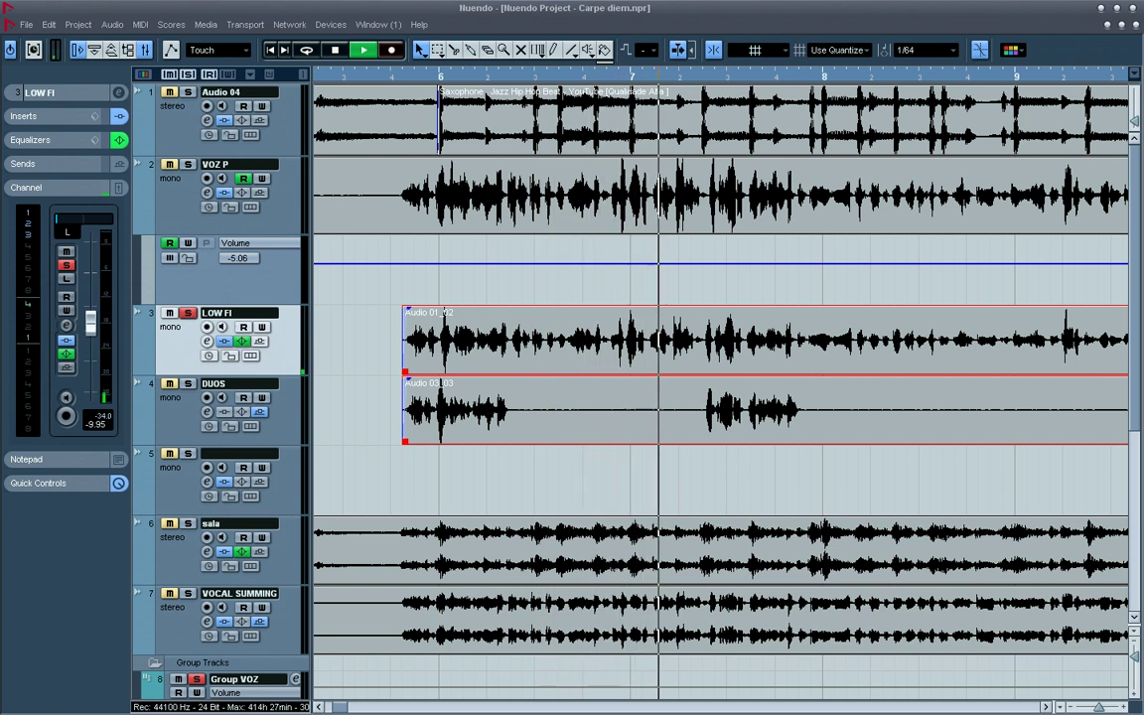
key("space")
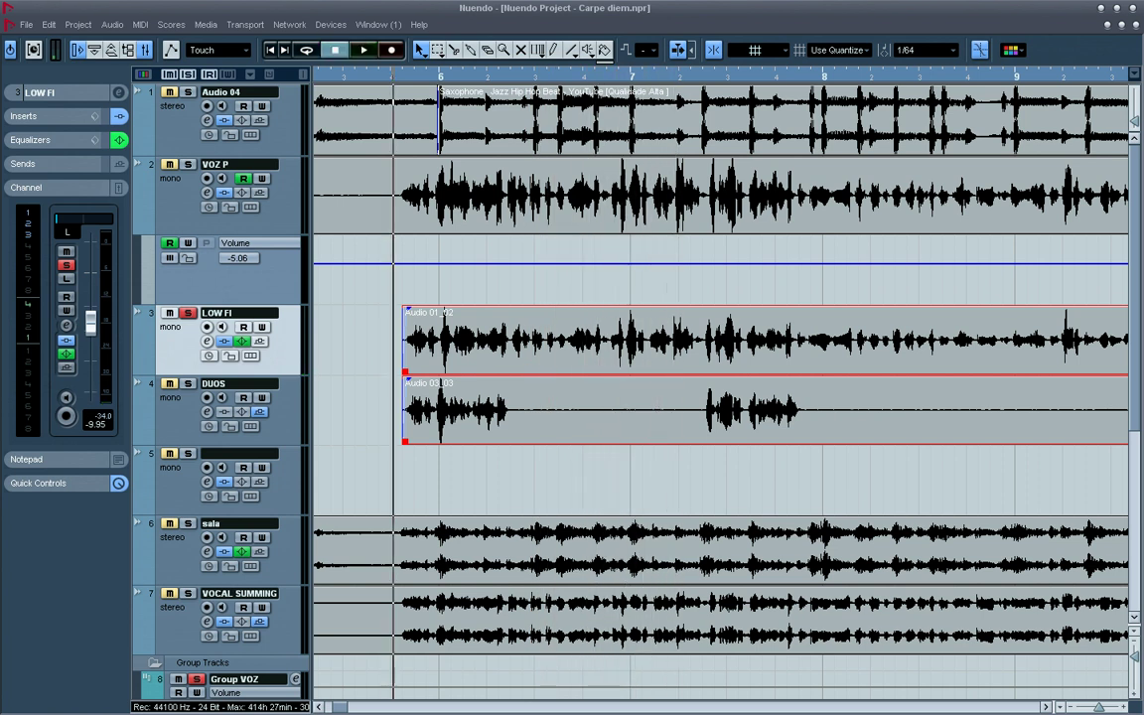
Show LOW FI's insert effects, bypass all of them and replay the track from just before bar 6.
key("space")
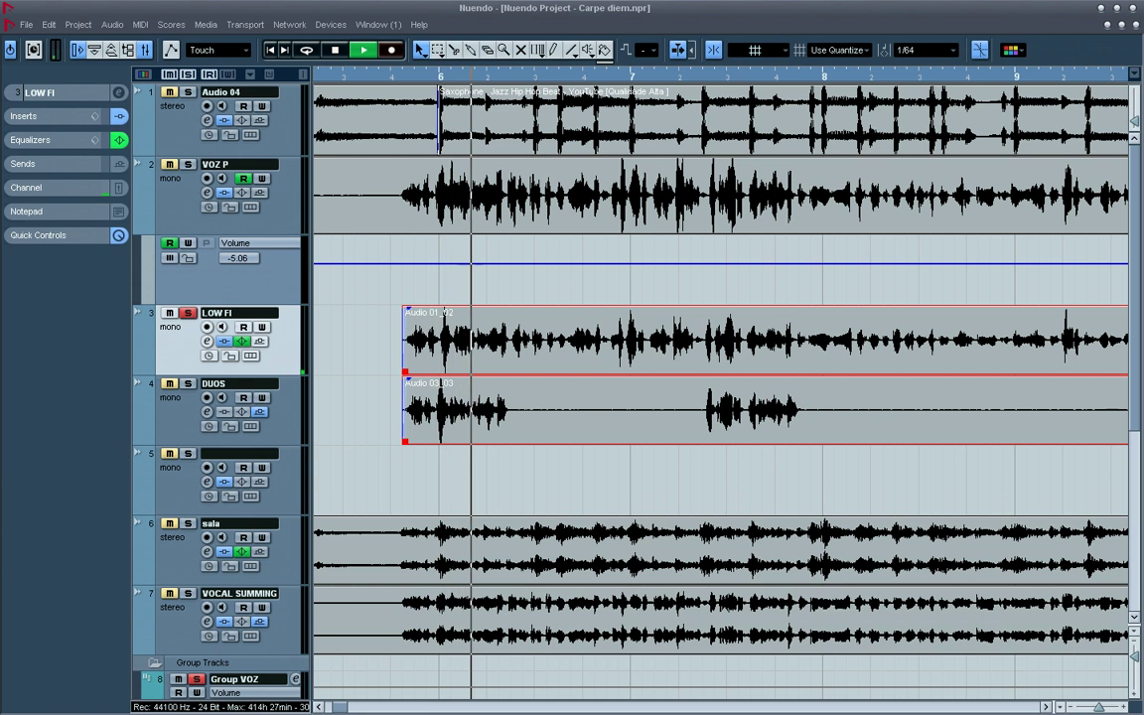
key("space")
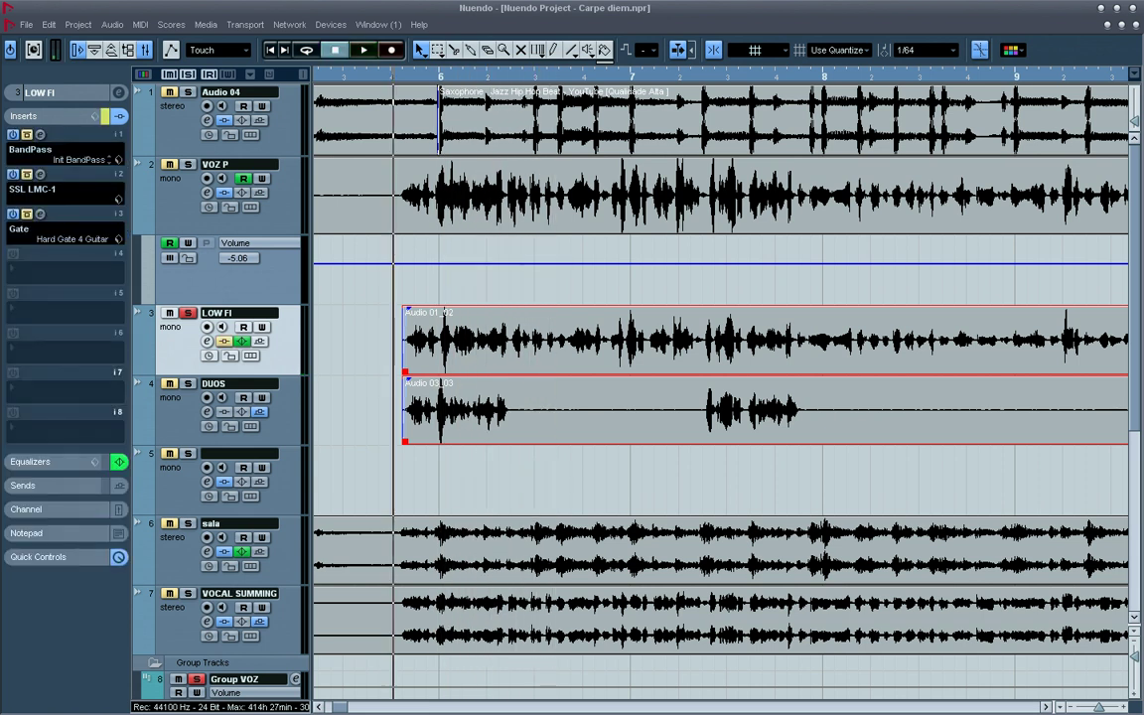
key("space")
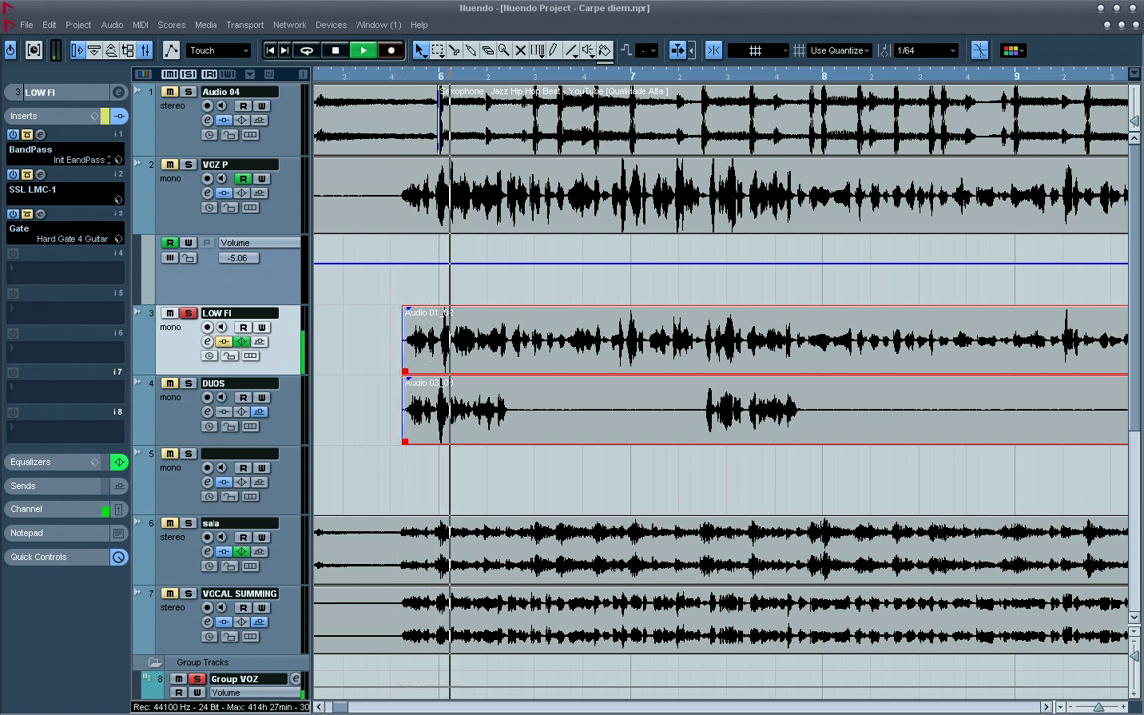
Open LOW FI's channel settings window, bypass its equalizers and play the dry vocal with the waveform left visible.
left_click(206, 340)
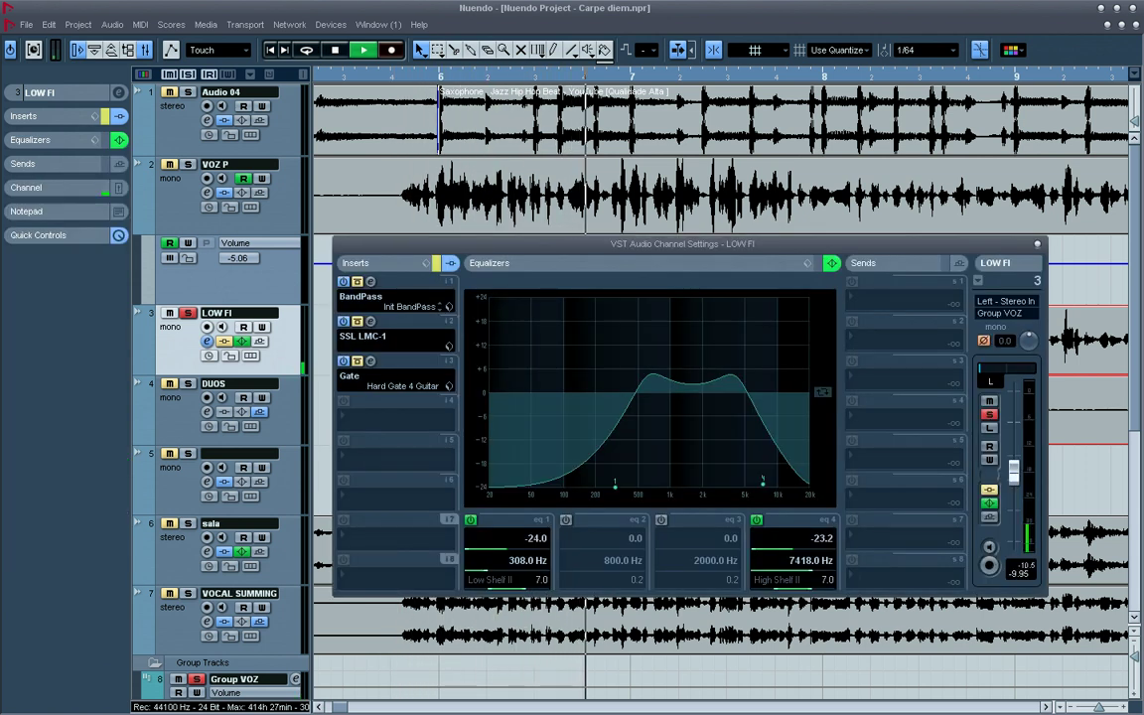
key("space")
left_click(241, 340)
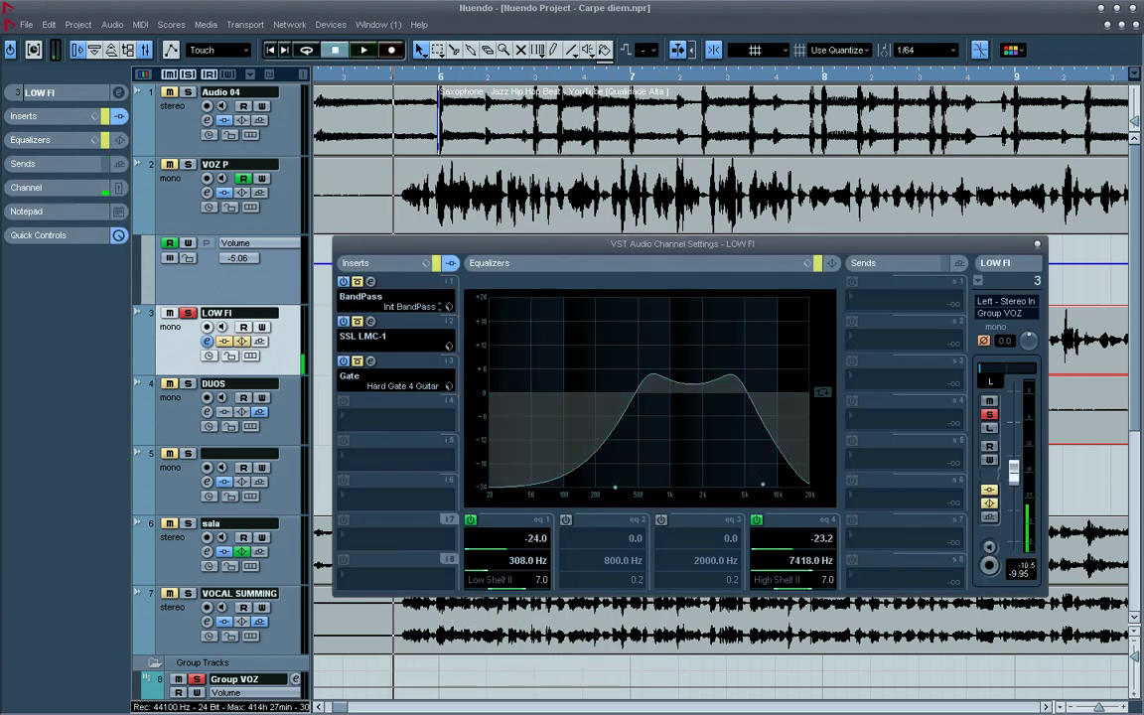
left_click_drag(682, 243, 620, 421)
key("space")
left_click_drag(709, 421, 709, 400)
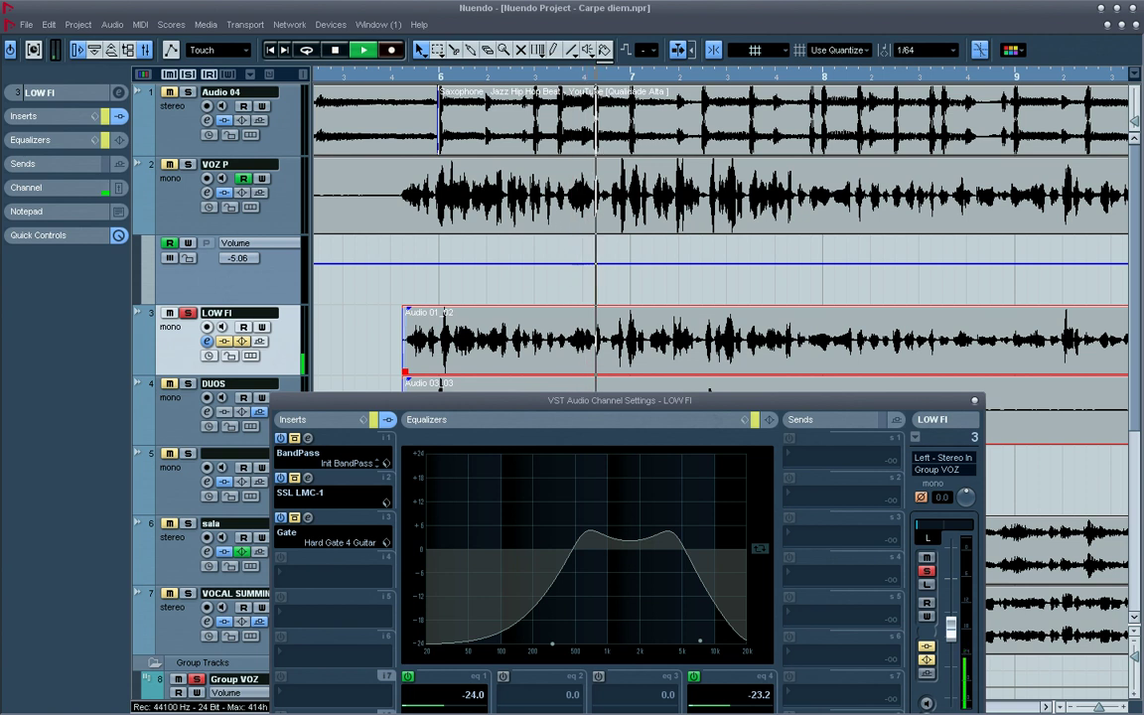
key("space")
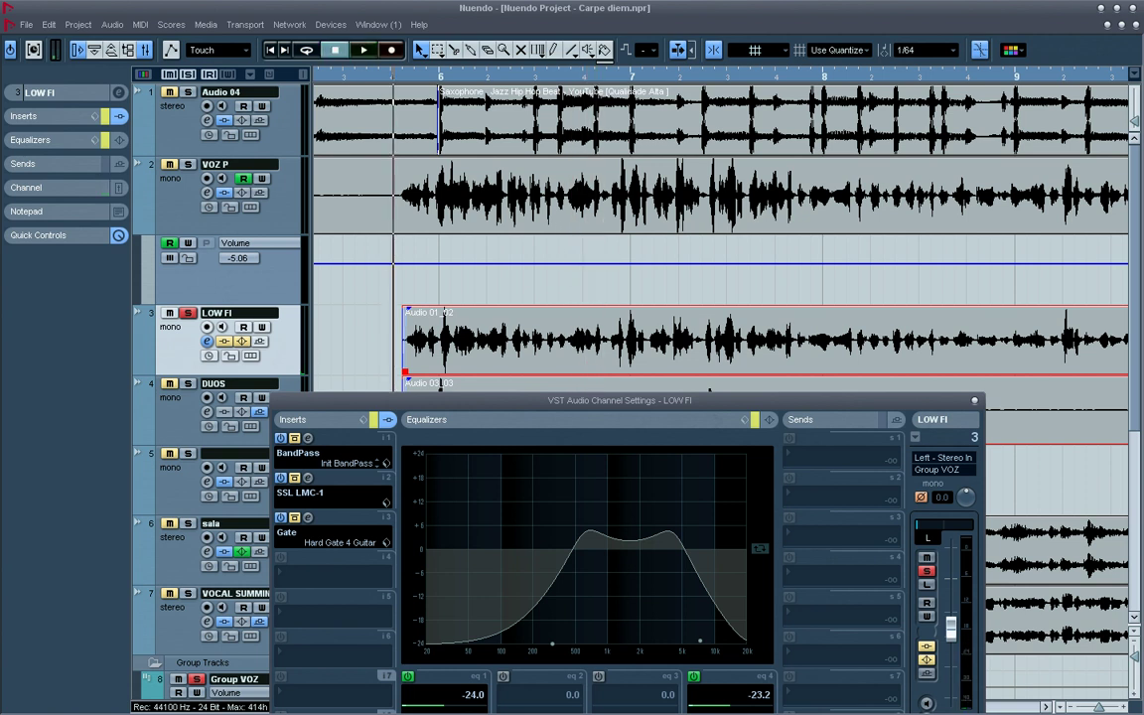
Turn LOW FI's equalizers back on, open the BandPass insert and disable its bypass.
left_click_drag(708, 400, 707, 310)
left_click(757, 329)
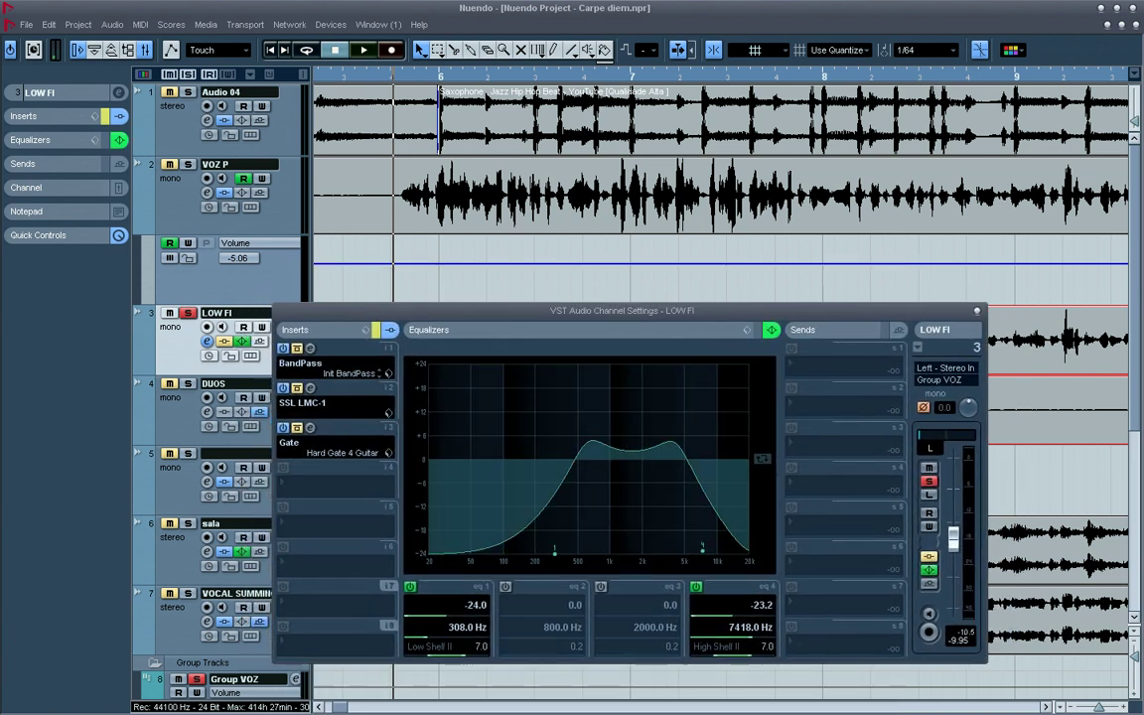
left_click(310, 348)
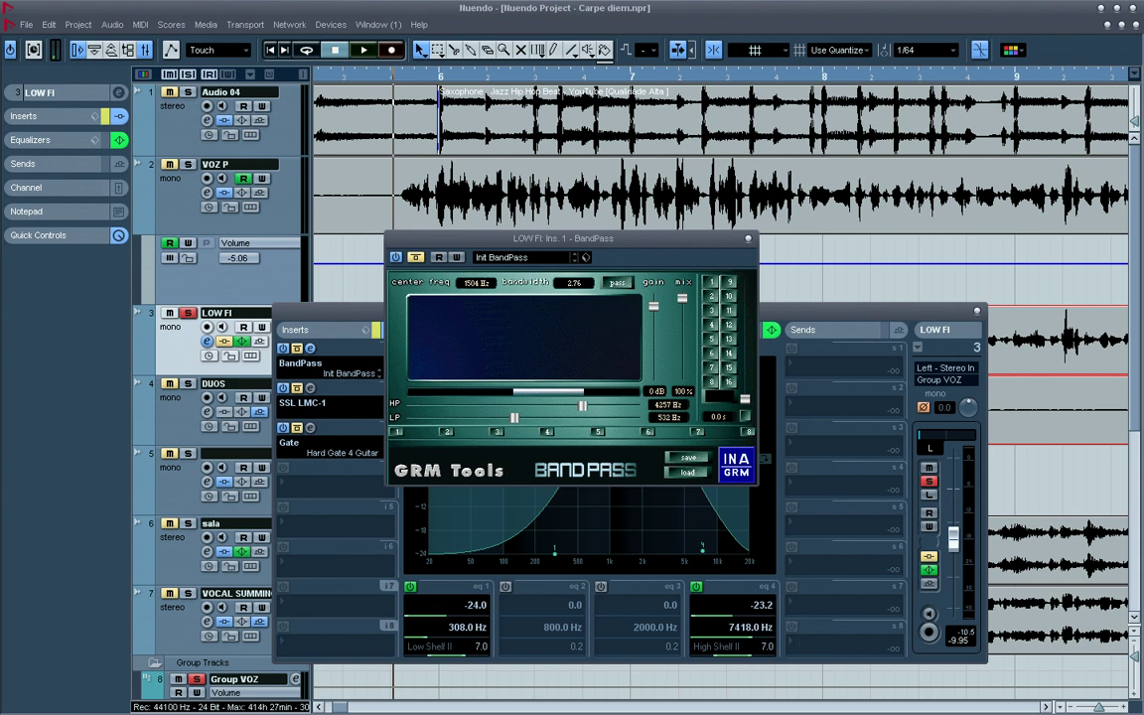
left_click_drag(564, 238, 566, 220)
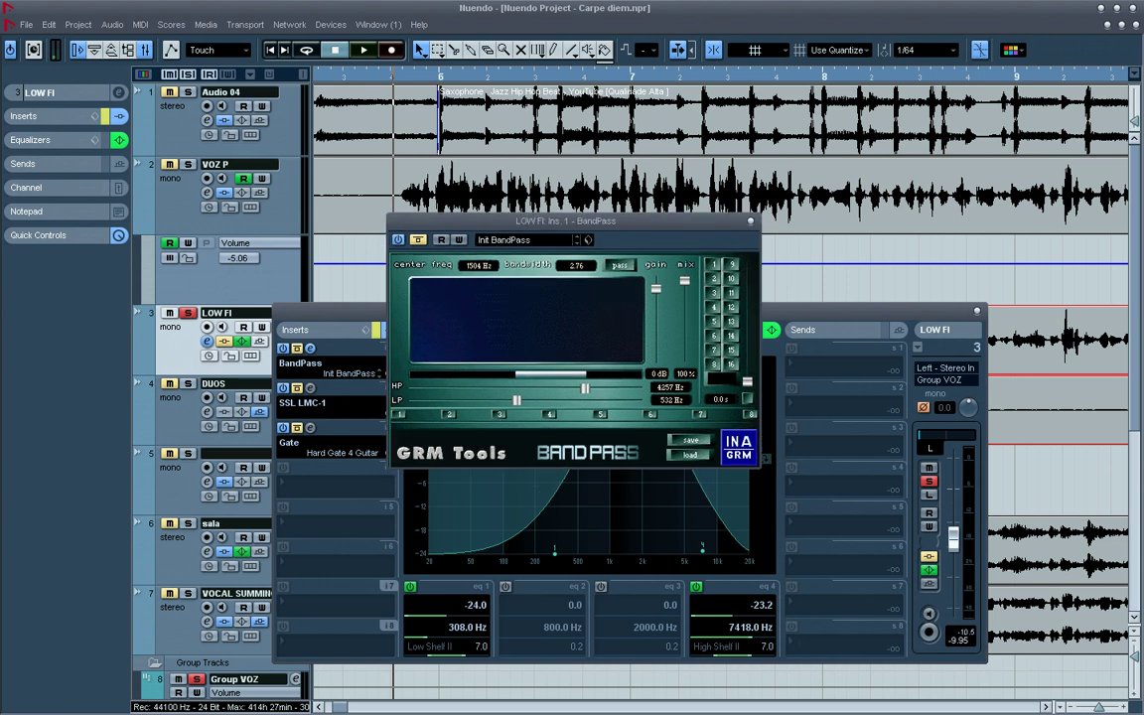
left_click(418, 239)
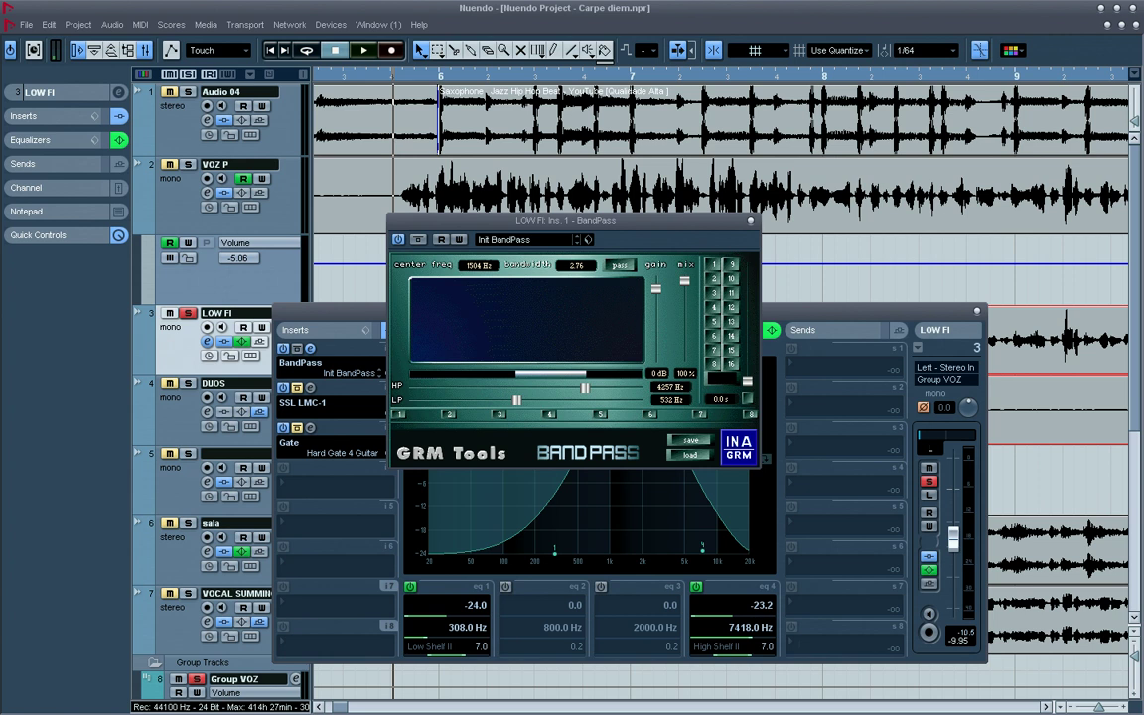
Set BandPass to LP 545 Hz and HP 4155 Hz, with its window clear of the channel settings, and play LOW FI.
left_click_drag(571, 220, 680, 148)
left_click_drag(622, 311, 761, 451)
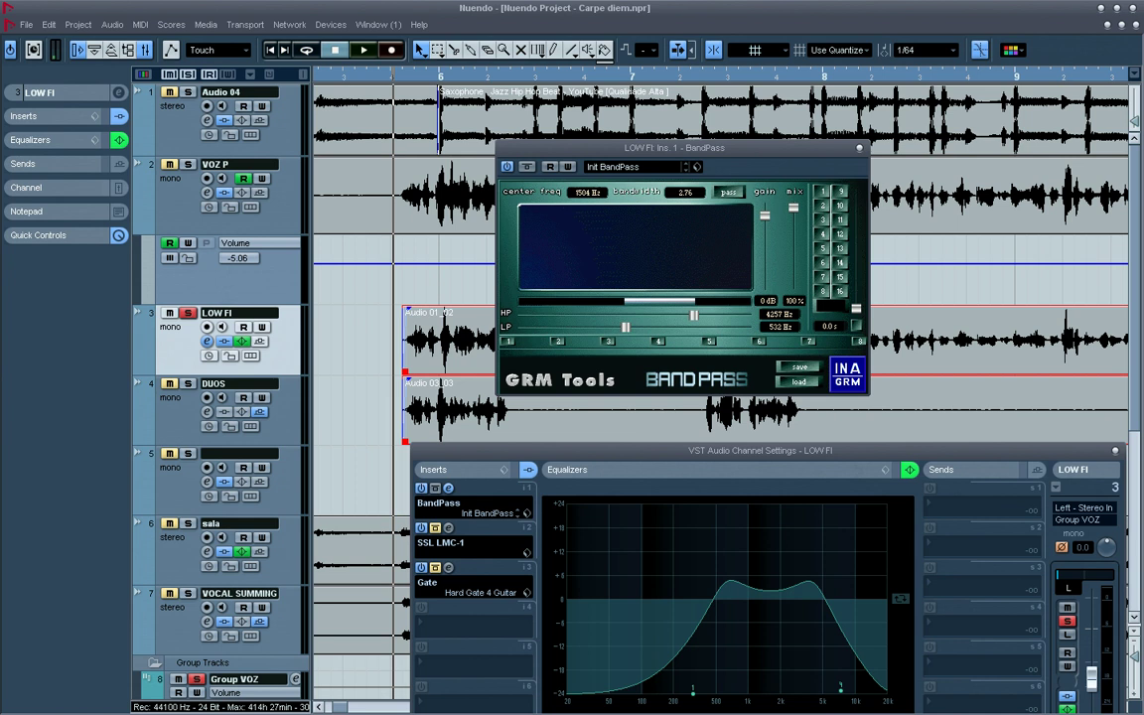
left_click_drag(625, 327, 626, 327)
key("space")
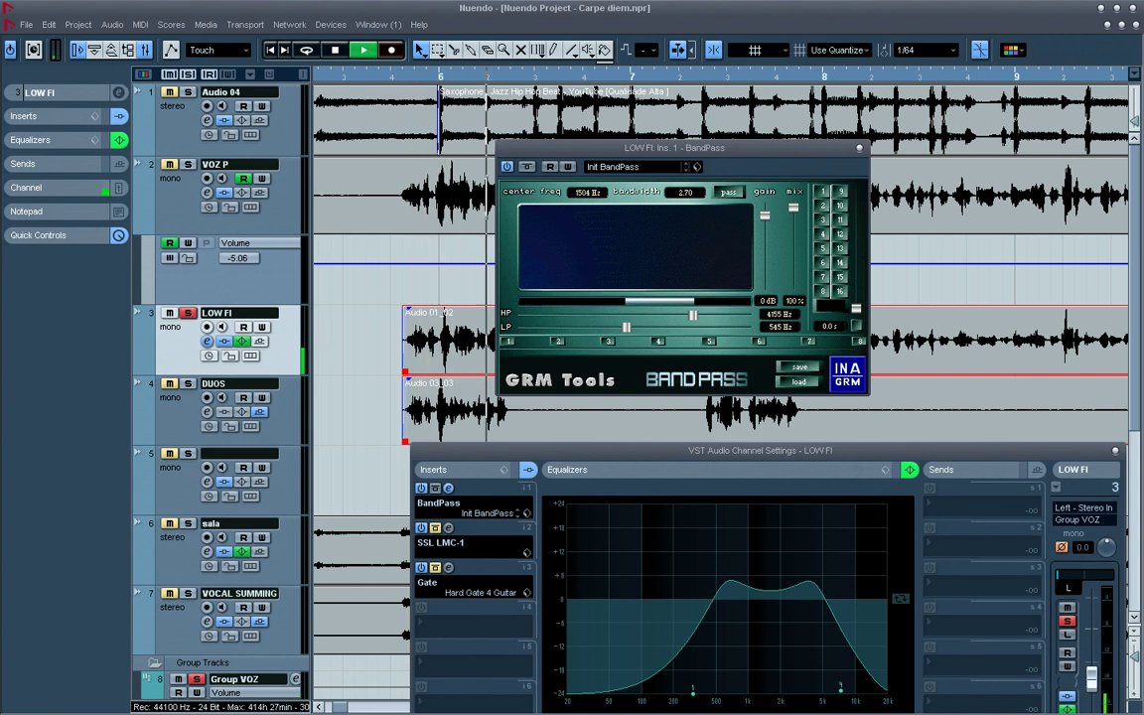
key("space")
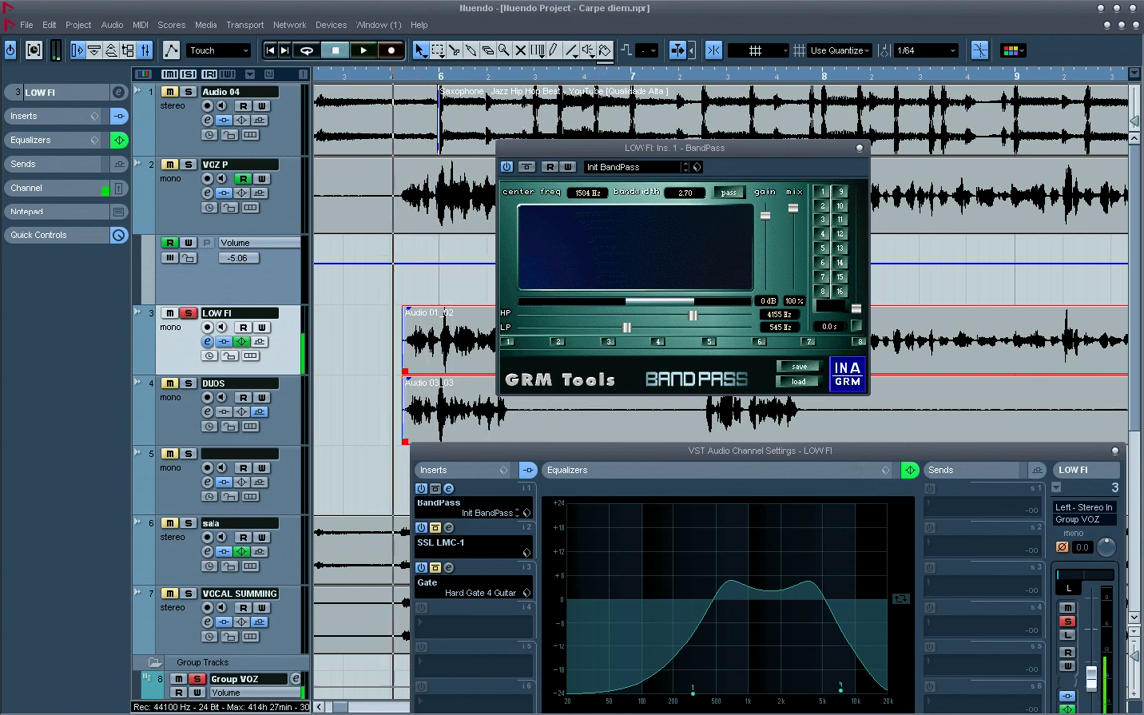
key("space")
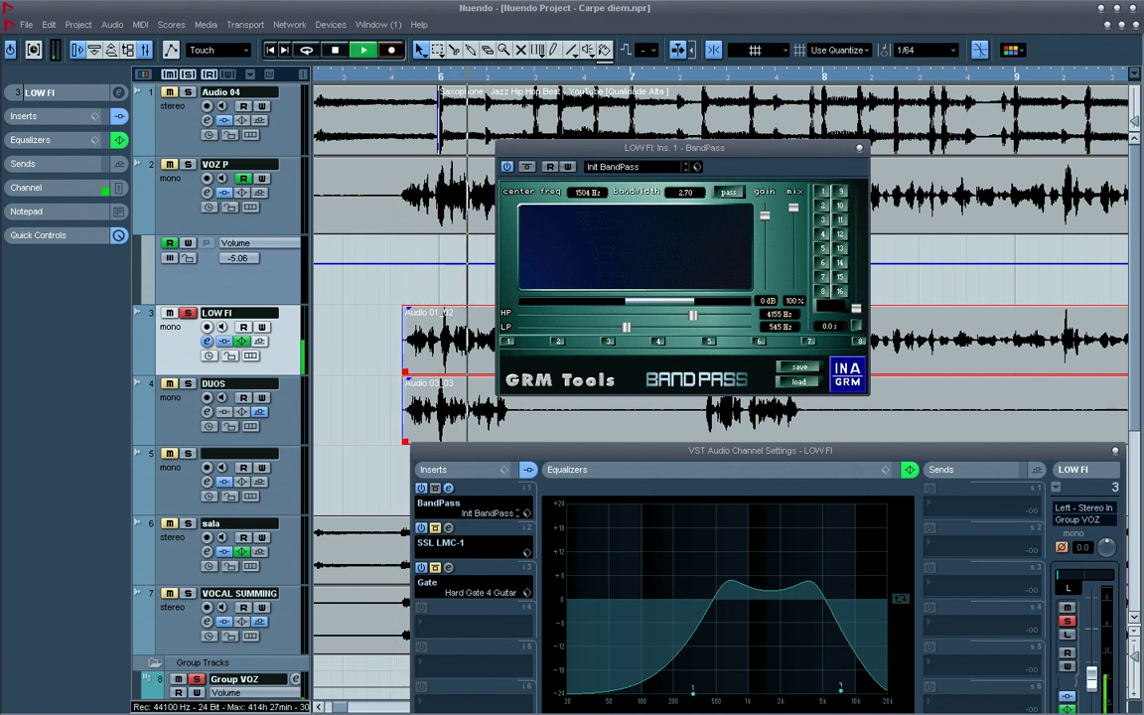
Show LOW FI's inserts, stop playback, open SSL LMC-1 clear of the other windows and disable its bypass.
left_click(26, 116)
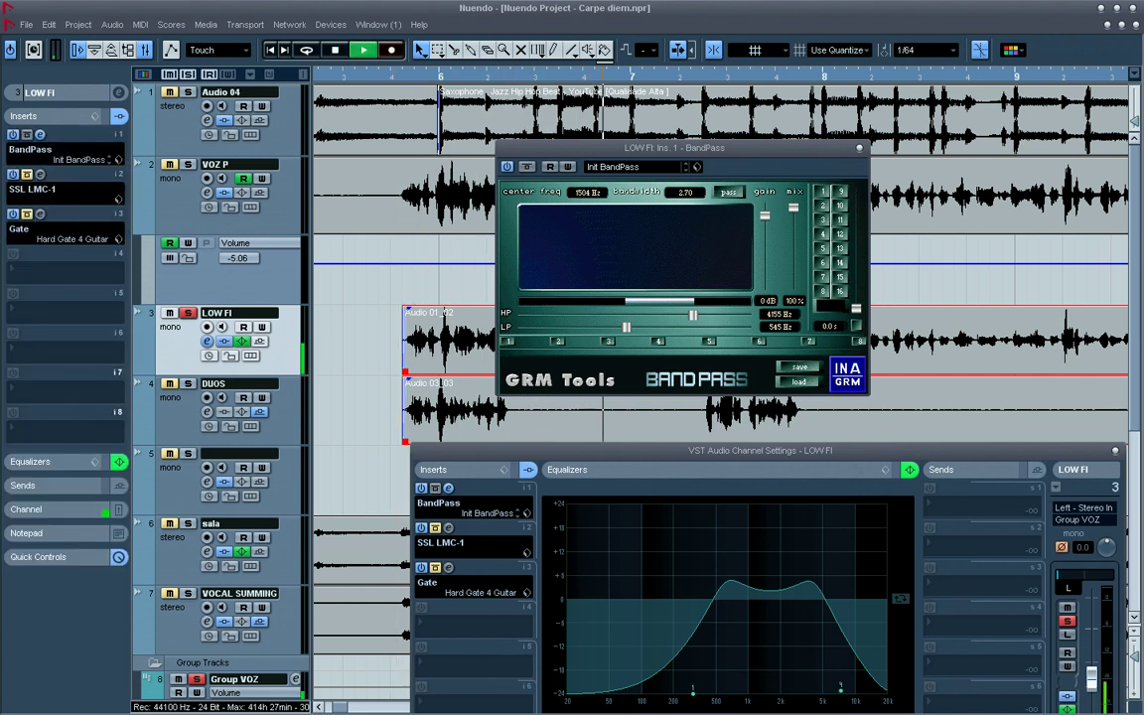
key("space")
left_click(40, 174)
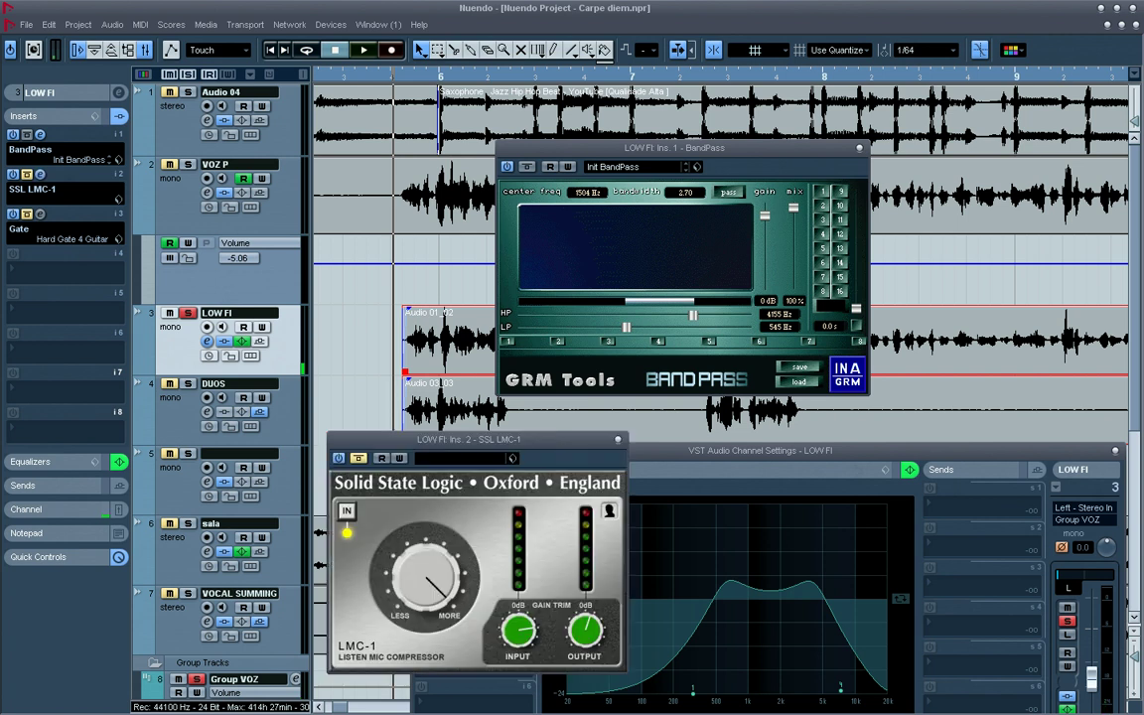
left_click(40, 174)
left_click(40, 173)
left_click_drag(467, 439, 848, 298)
Close the BandPass and channel settings windows and place the SSL LMC-1 window in the middle of the arrangement.
left_click(860, 148)
left_click_drag(1052, 450, 600, 320)
left_click(664, 321)
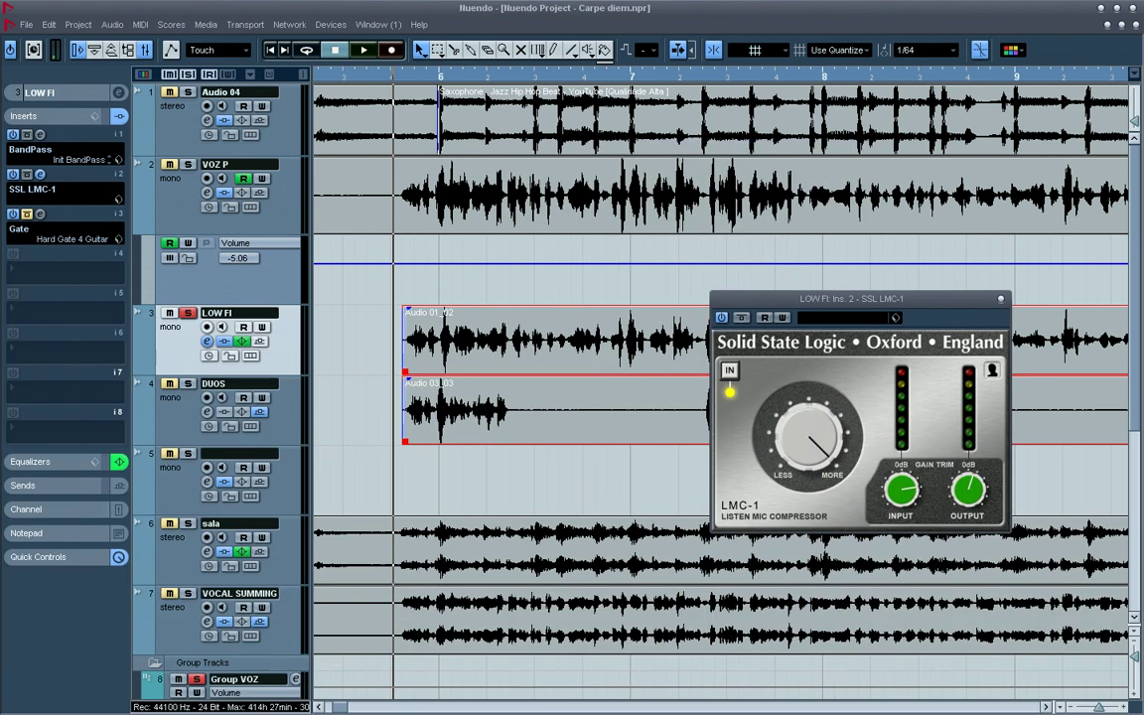
left_click_drag(847, 298, 661, 244)
mouse_move(638, 399)
left_mouse_down()
mouse_move(599, 391)
mouse_move(600, 401)
mouse_move(642, 402)
left_mouse_up()
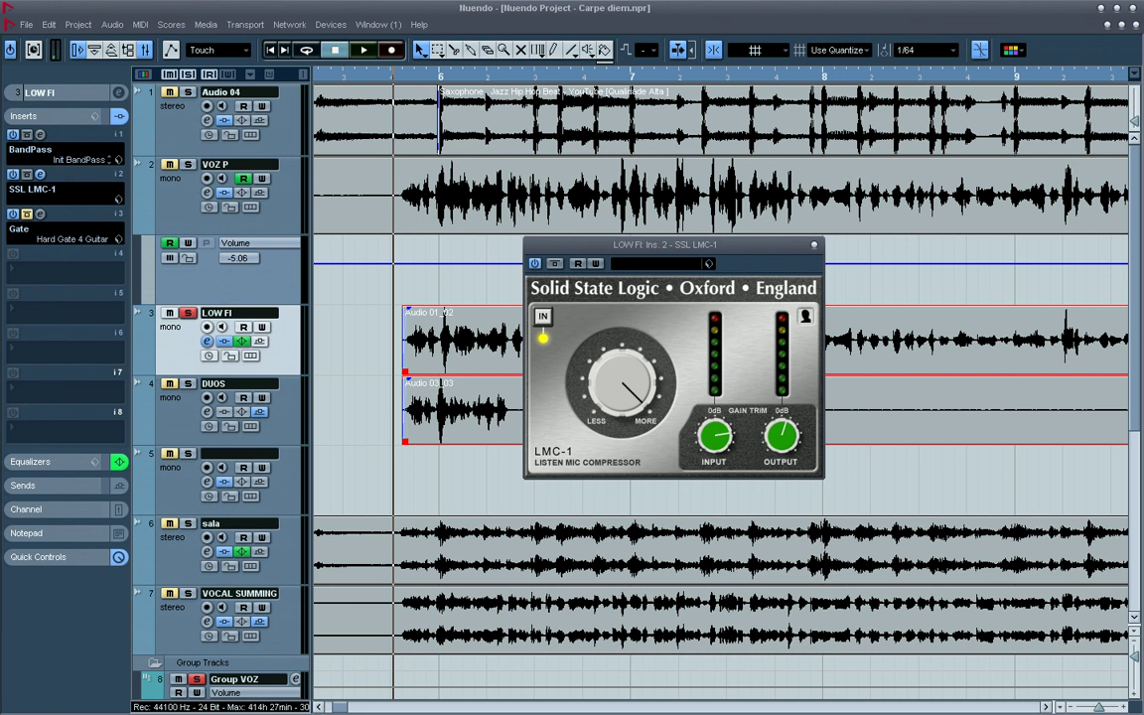
left_click_drag(685, 244, 665, 257)
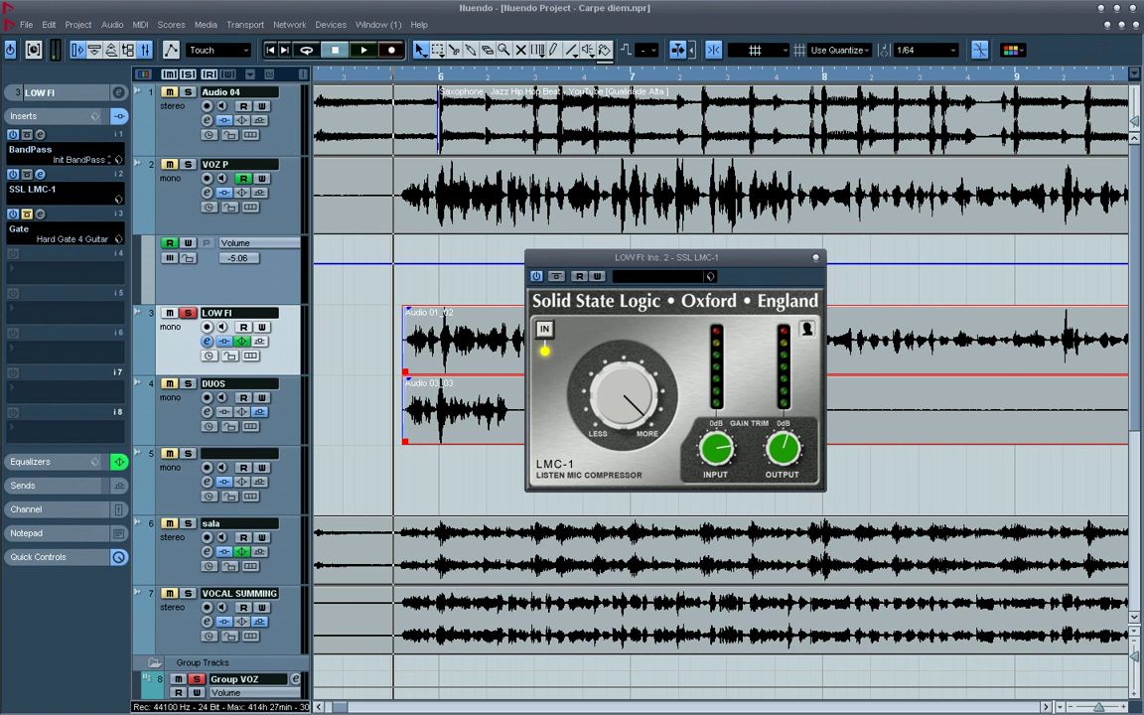
Play LOW FI with SSL LMC-1 active, bypassed and active again, closing its window and stopping at the end.
key("space")
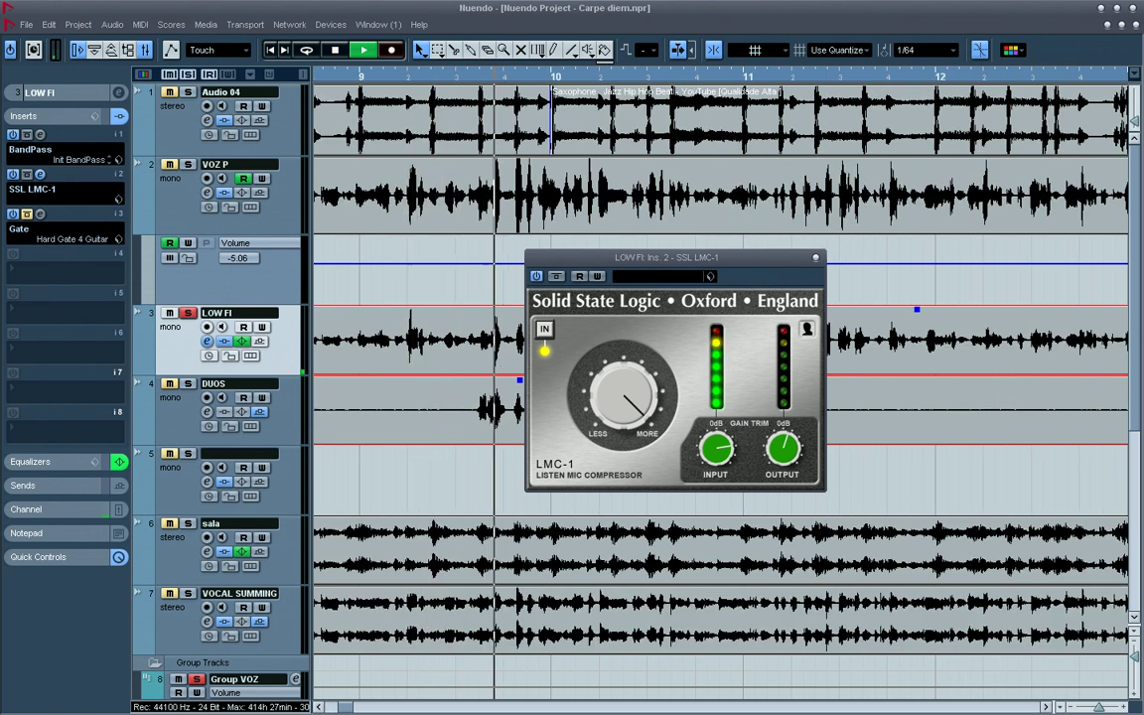
key("space")
left_click(556, 276)
key("space")
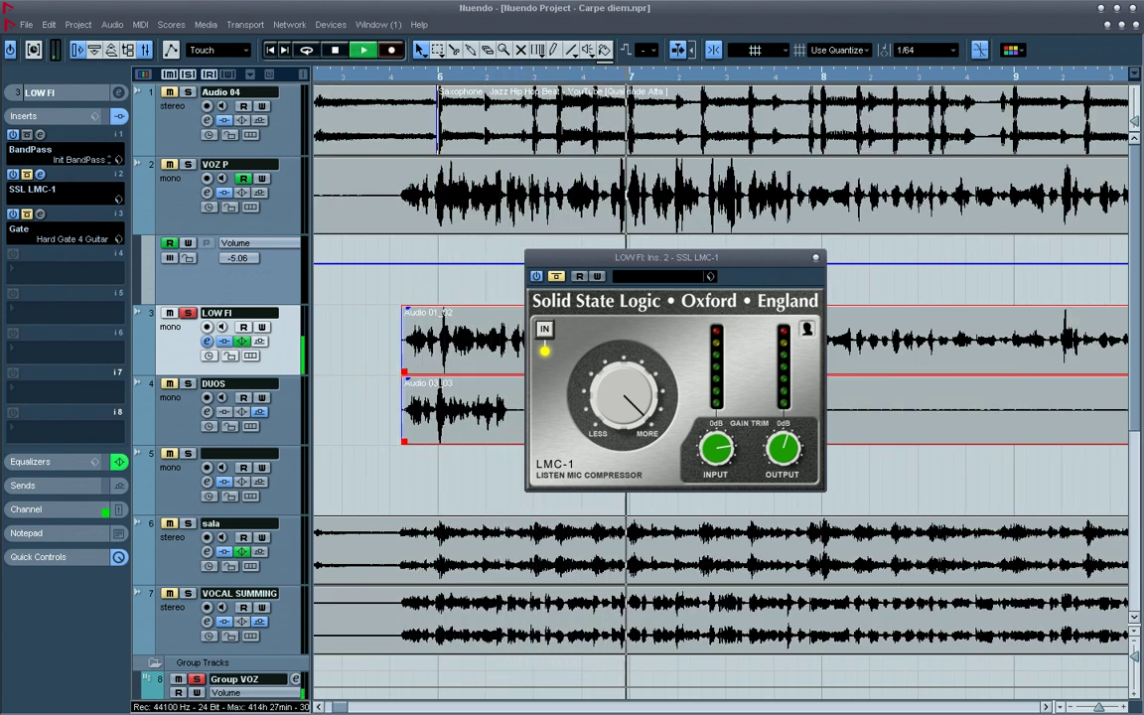
left_click(556, 276)
key("space")
key("space")
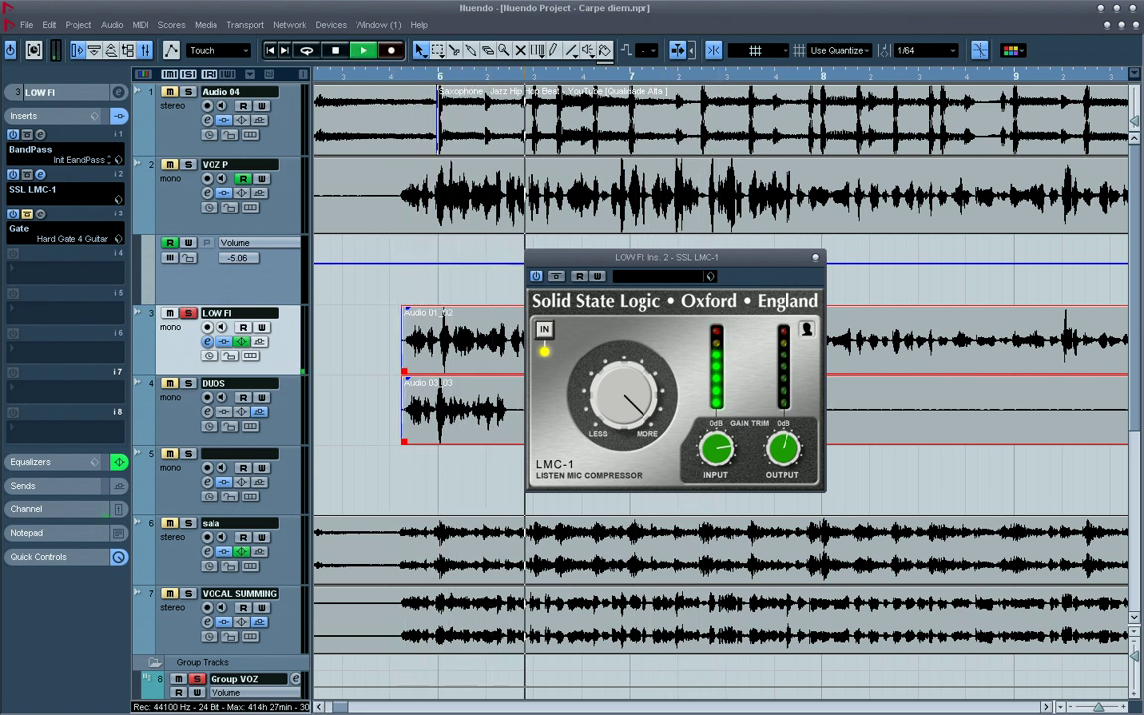
left_click_drag(668, 257, 645, 256)
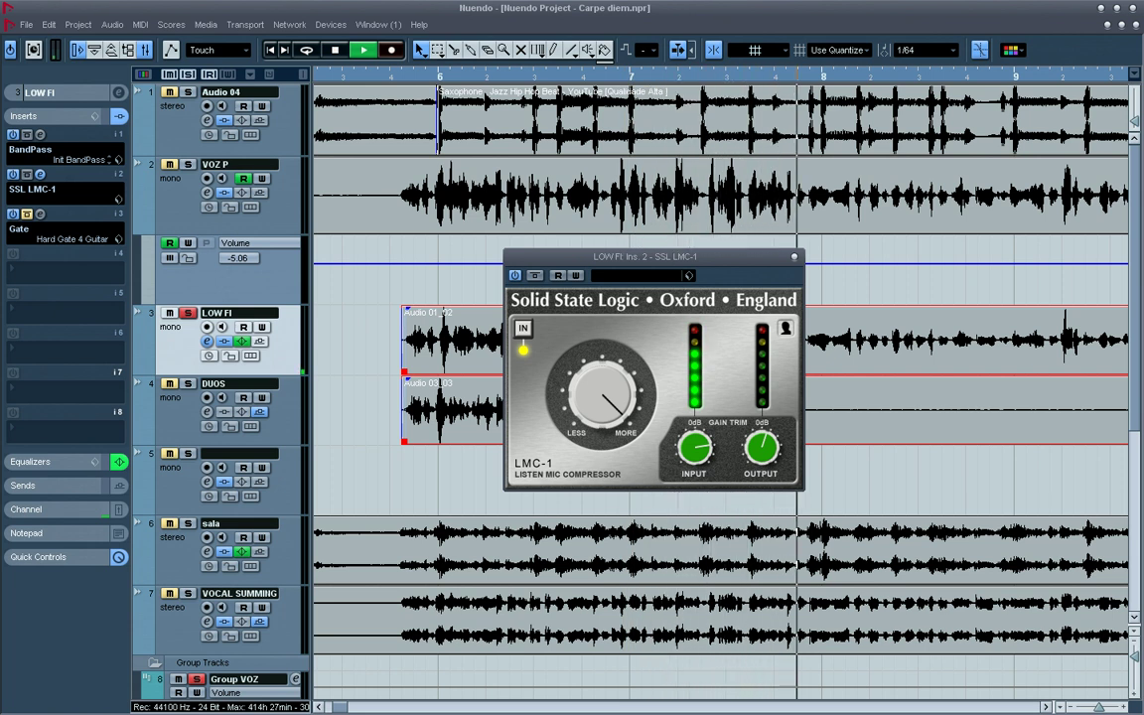
left_click(794, 257)
key("space")
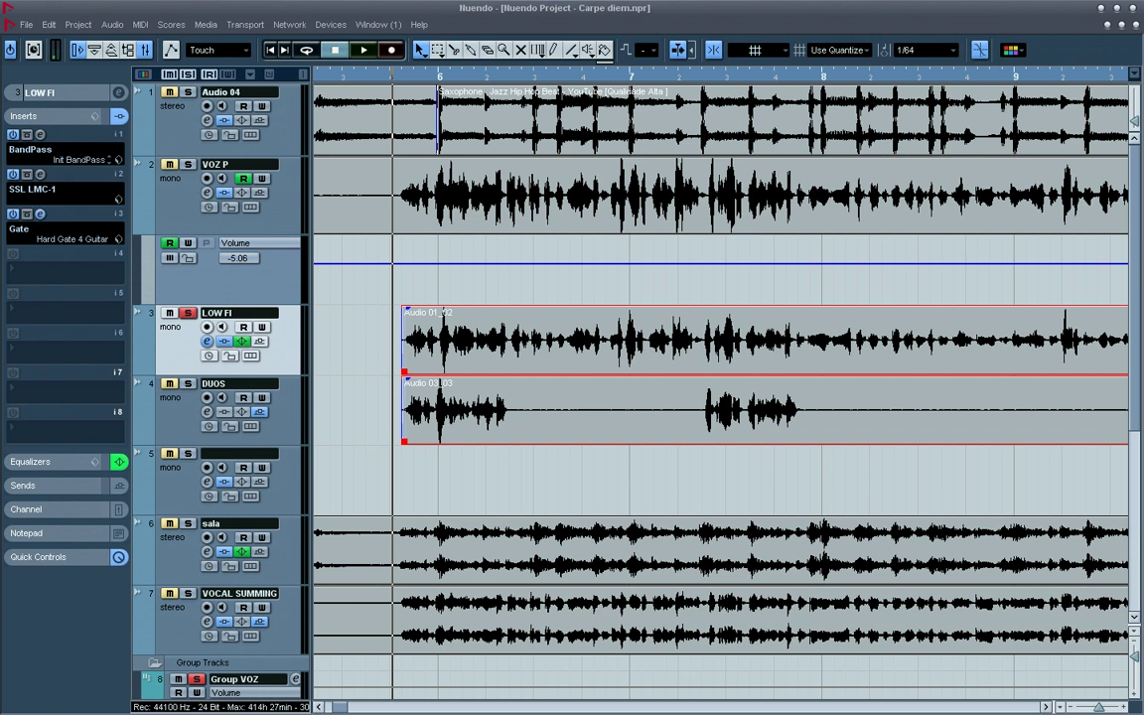
Show LOW FI's Gate insert with its bypass disabled and the Hard Gate 4 Guitar preset, and close its window.
left_click_drag(989, 396, 689, 366)
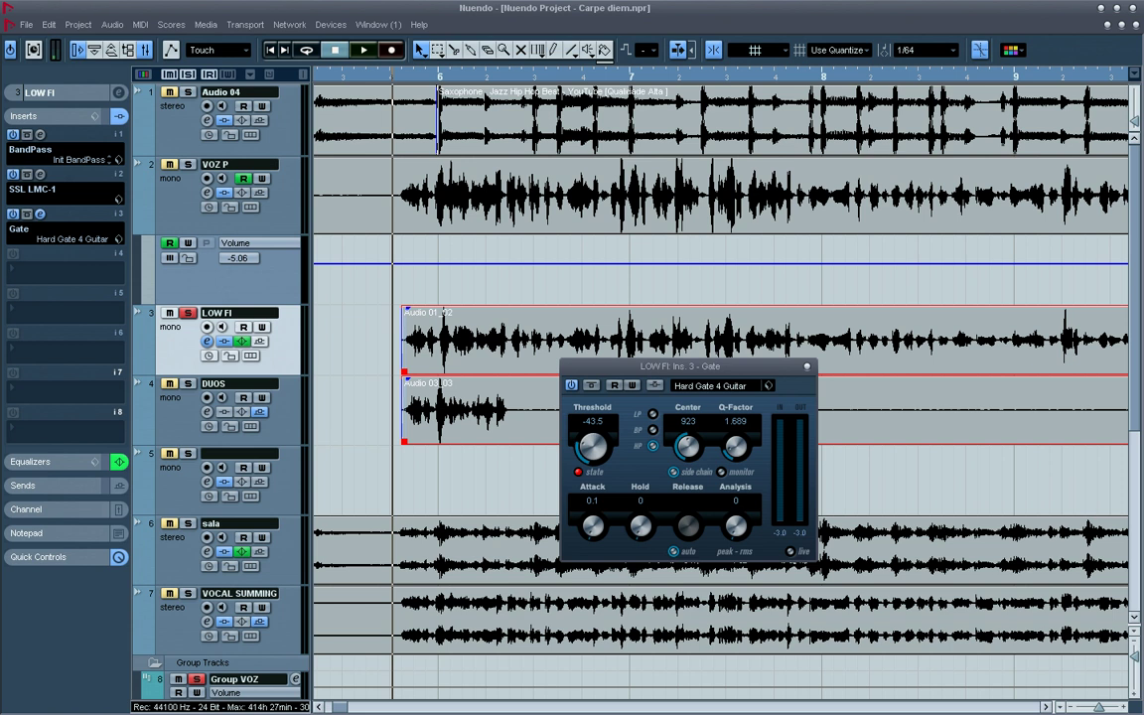
left_click_drag(689, 366, 662, 363)
left_click(780, 364)
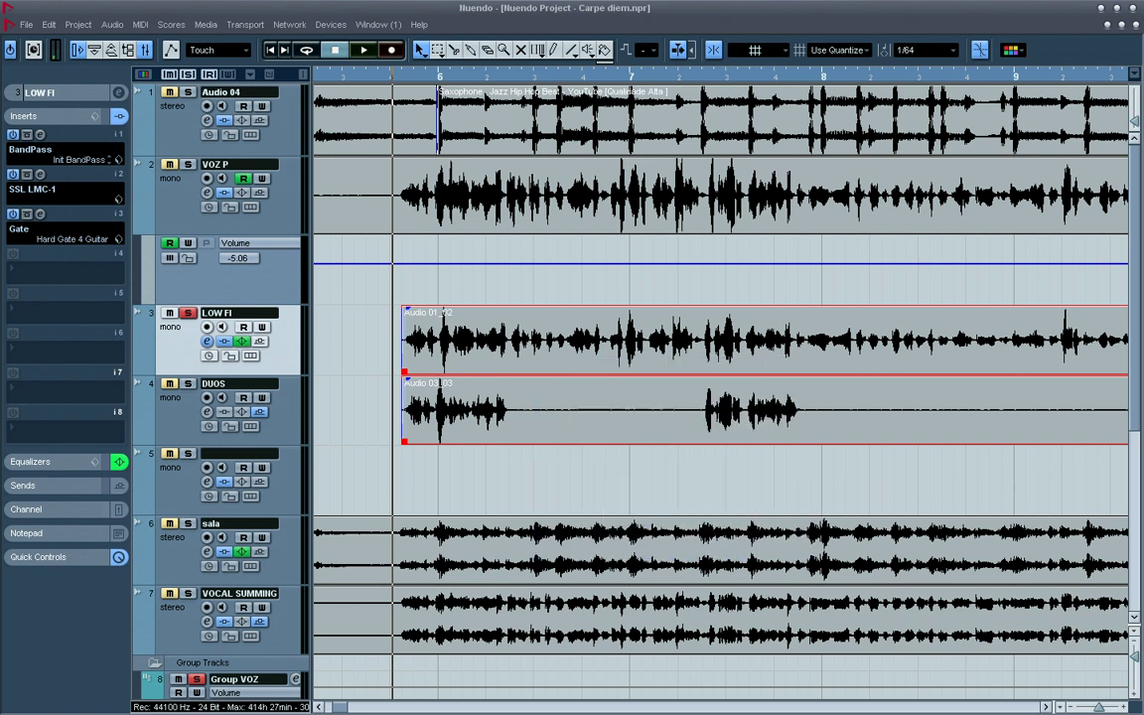
Collapse LOW FI's inserts and look through its channel, sends and equalizer sections.
left_click(40, 117)
left_click(40, 117)
left_click(40, 116)
left_click(36, 188)
left_click(35, 188)
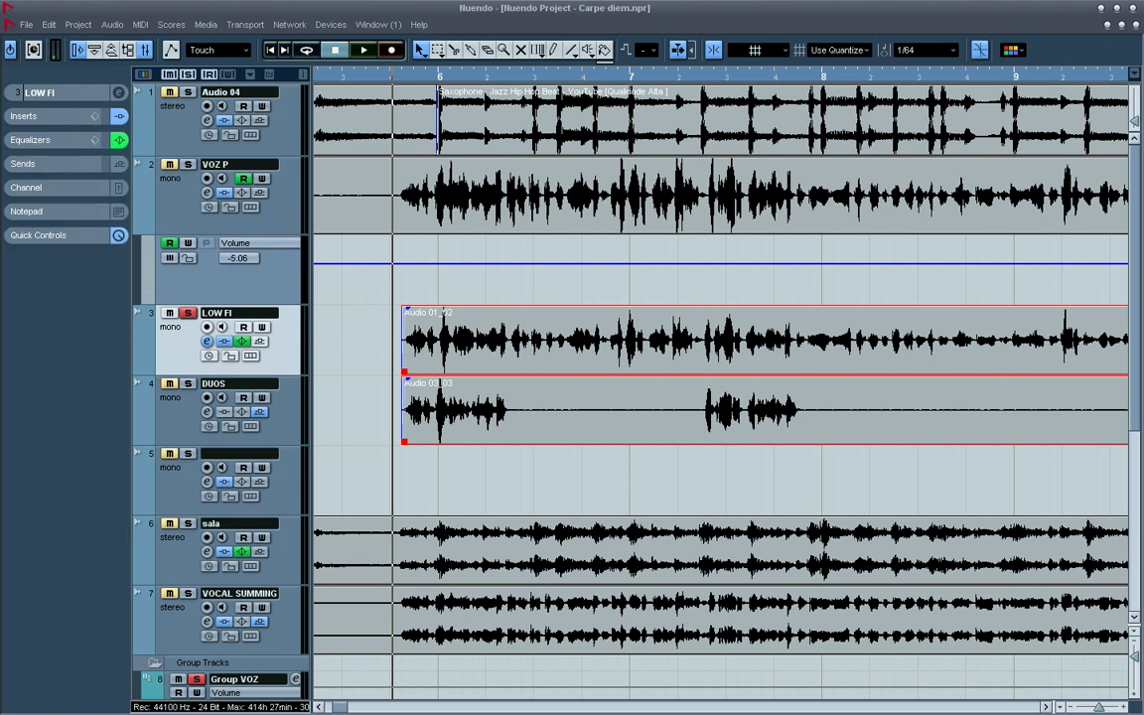
left_click(36, 188)
left_click(35, 188)
left_click(36, 164)
left_click(35, 164)
left_click(36, 140)
Locate the vocal pause after bar 13 and play LOW FI from just before that bar.
left_click_drag(896, 75, 503, 70)
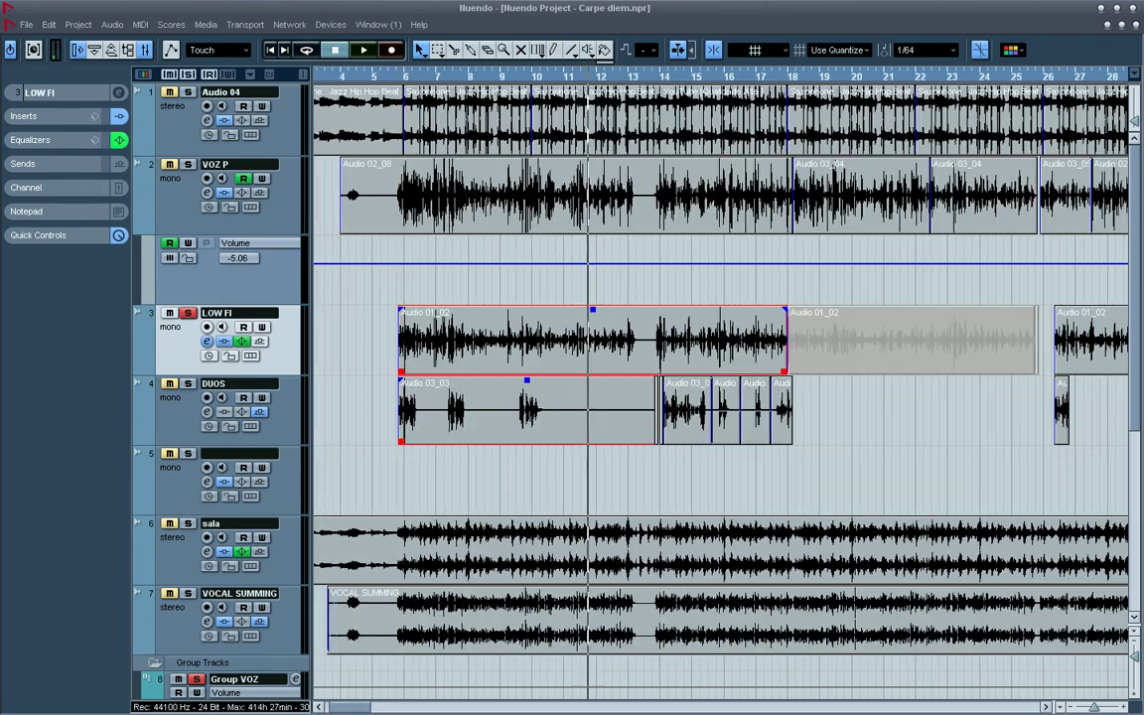
key("g")
key("g")
key("g")
left_click_drag(625, 74, 376, 119)
key("g")
key("g")
key("g")
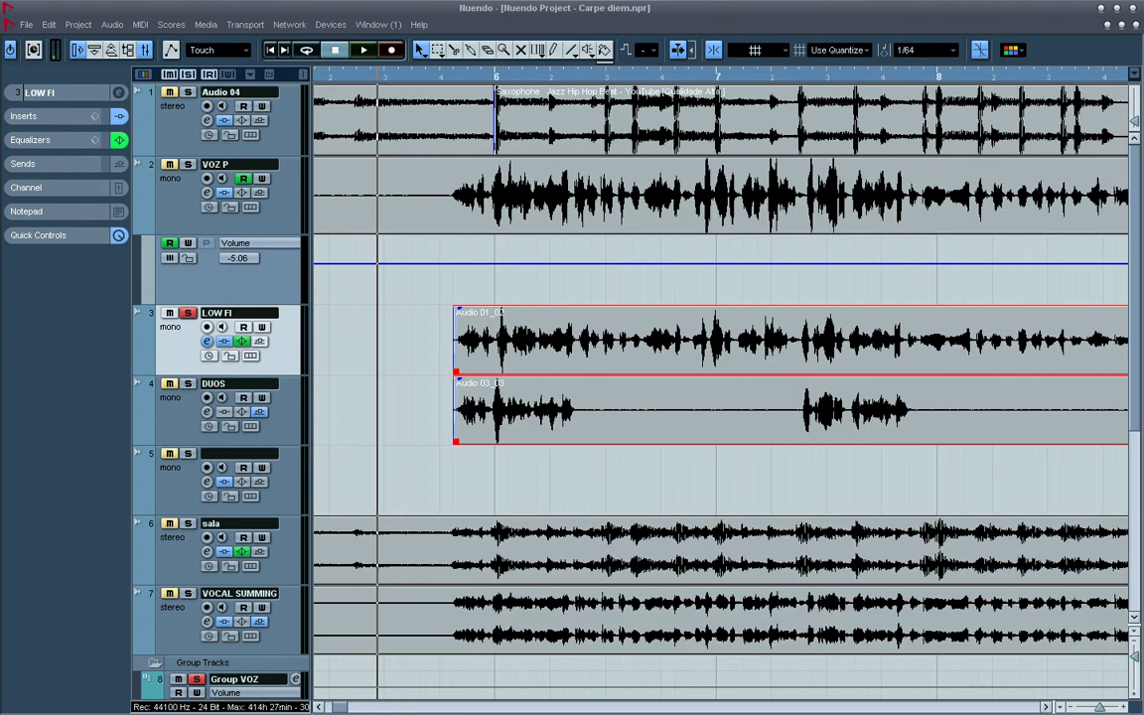
left_click(424, 75)
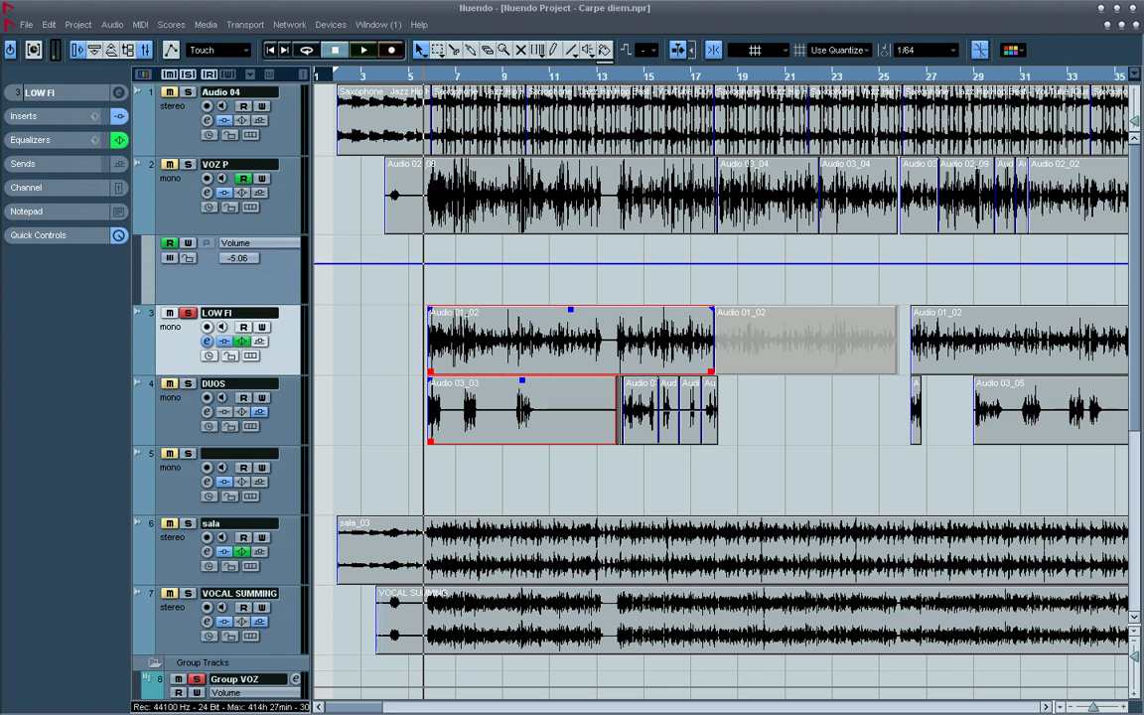
left_click_drag(601, 76, 565, 179)
left_click(535, 77)
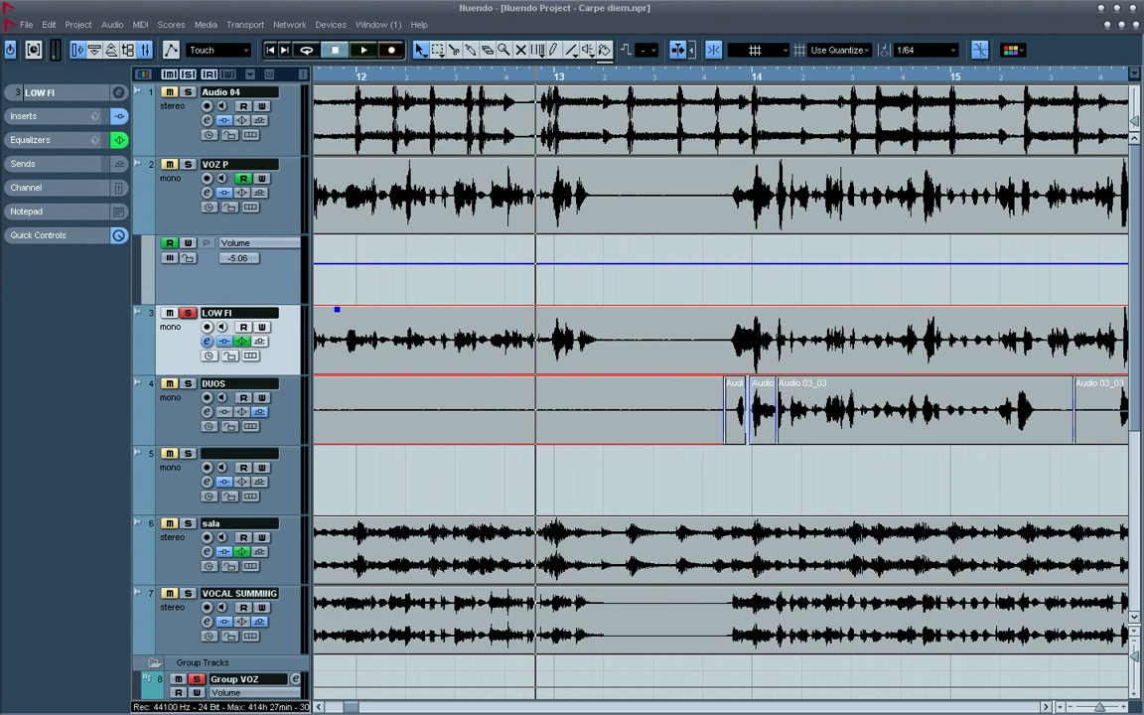
key("space")
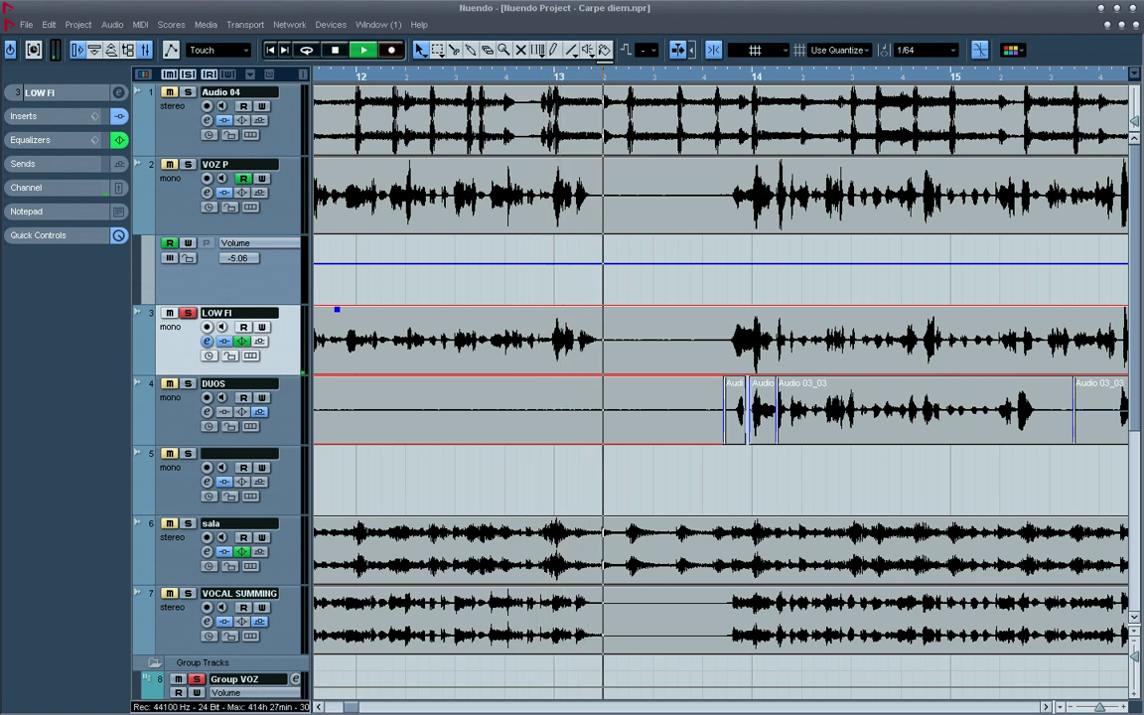
key("space")
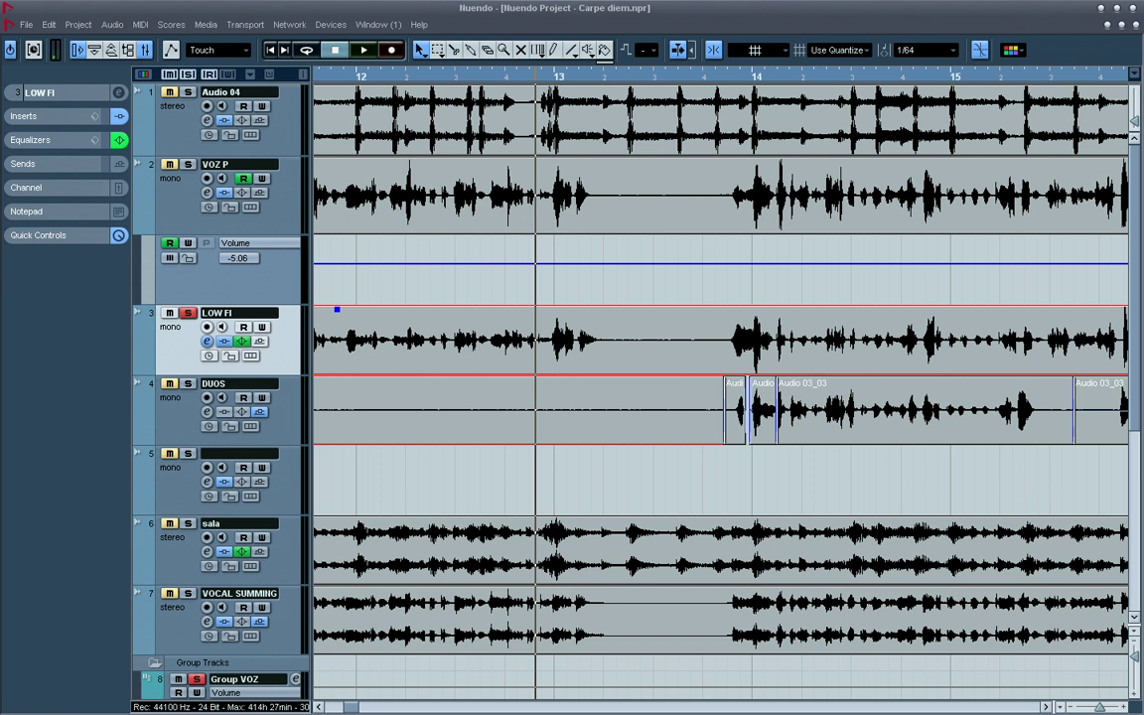
Show LOW FI's inserts again, bypass Gate and play the passage around bar 13 without gating.
left_click(37, 116)
left_click(26, 213)
key("space")
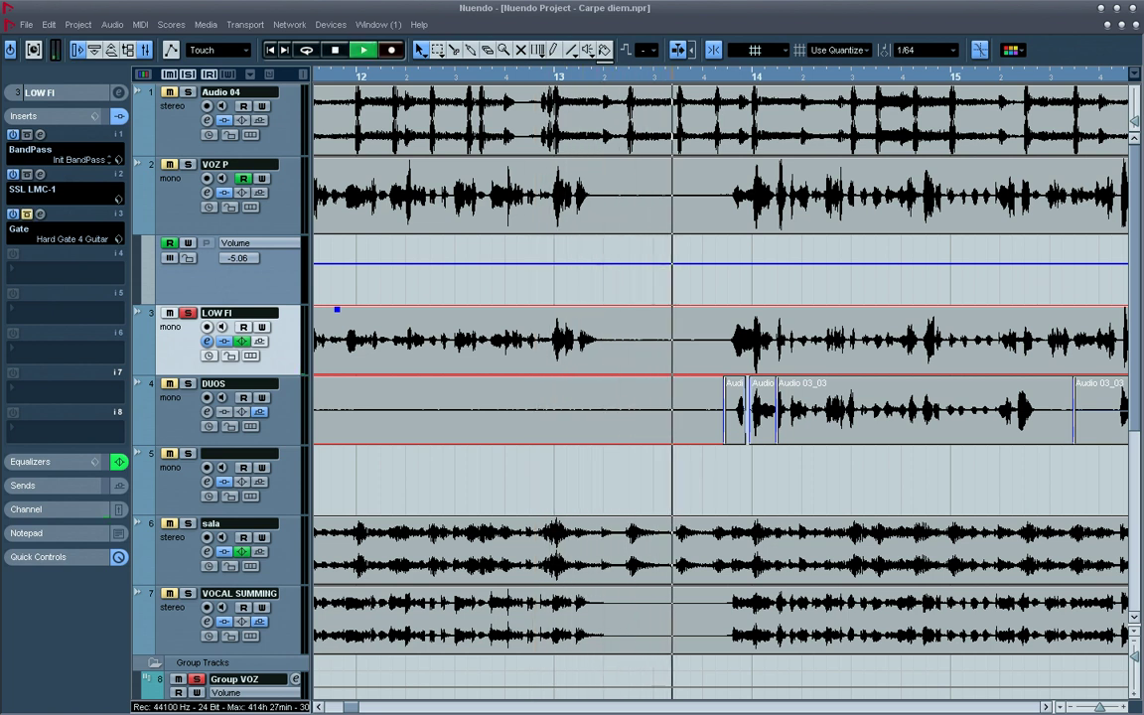
key("space")
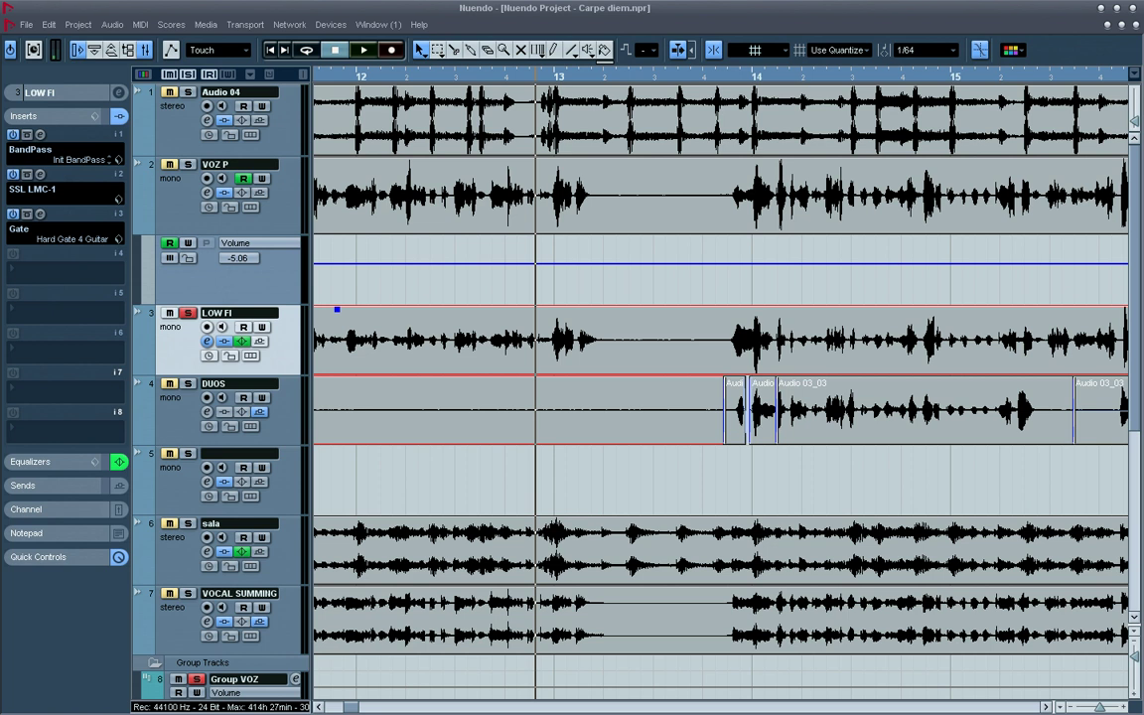
Replay the pause after bar 13 several times with LOW FI's Gate enabled.
key("space")
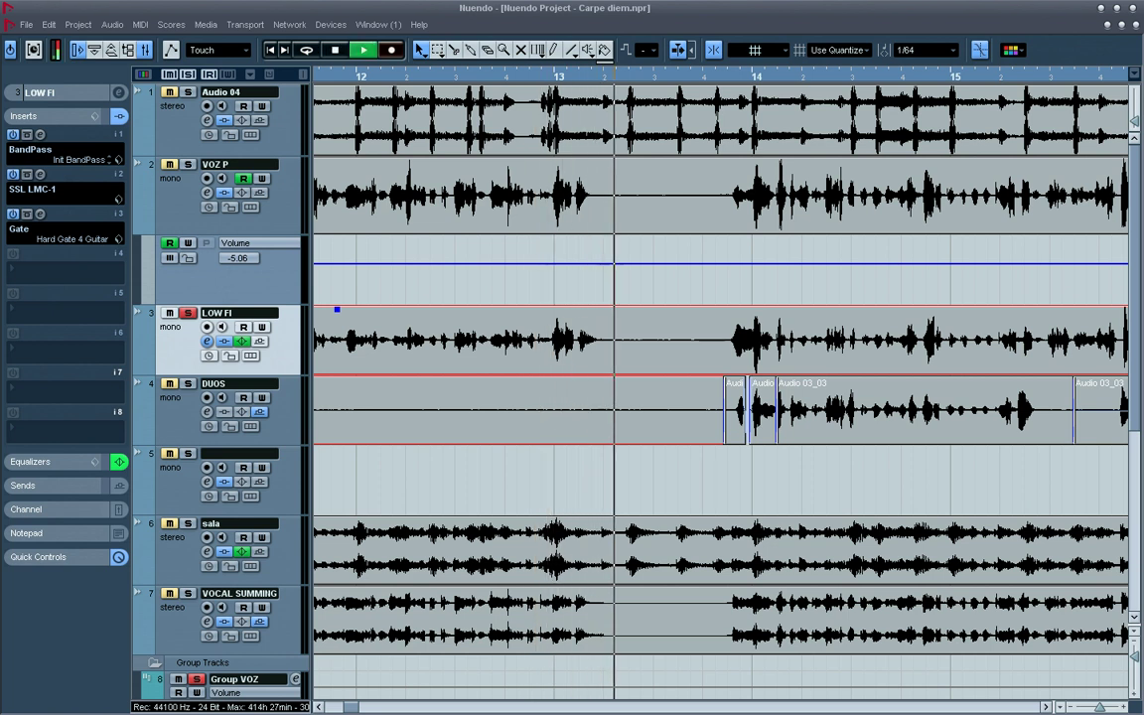
key("space")
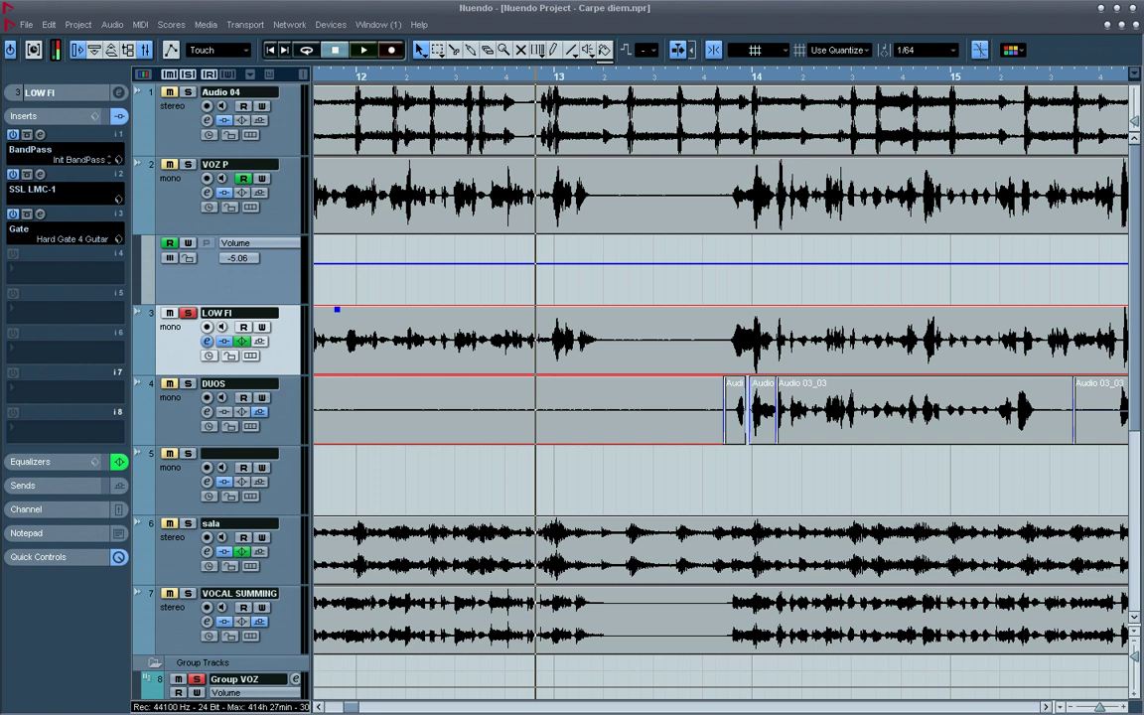
key("space")
key("space")
key("space")
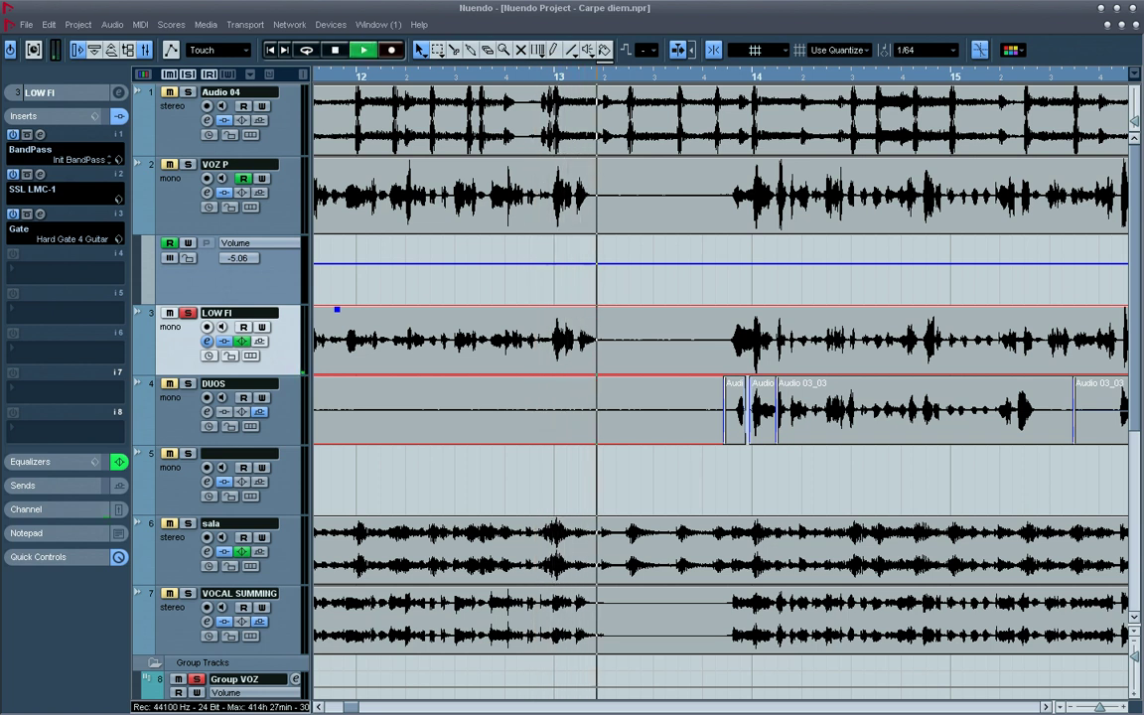
key("space")
key("space")
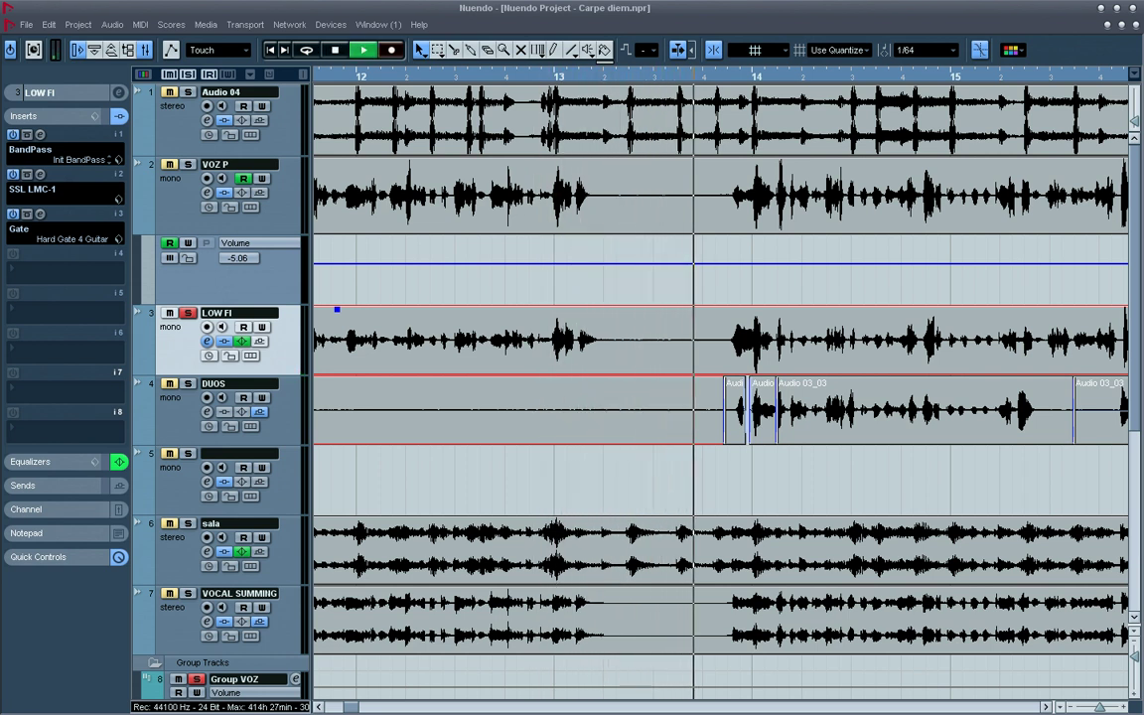
key("space")
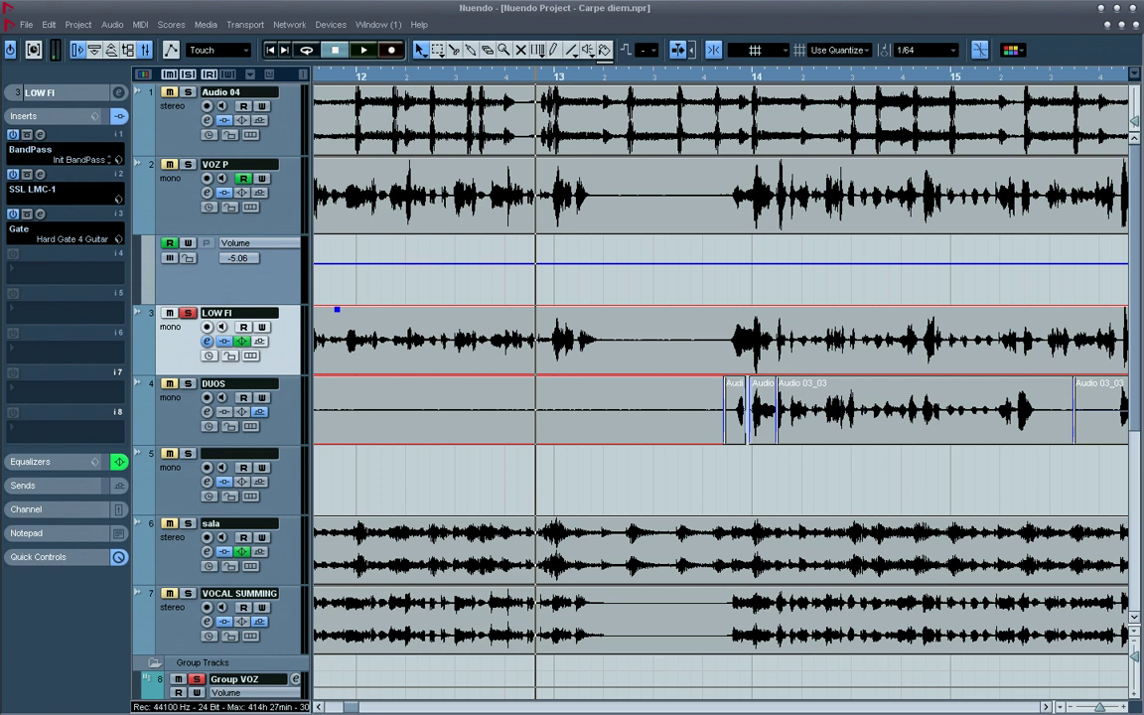
Open LOW FI's Gate insert and position its window over the middle of the arrangement to present its settings.
left_click(40, 214)
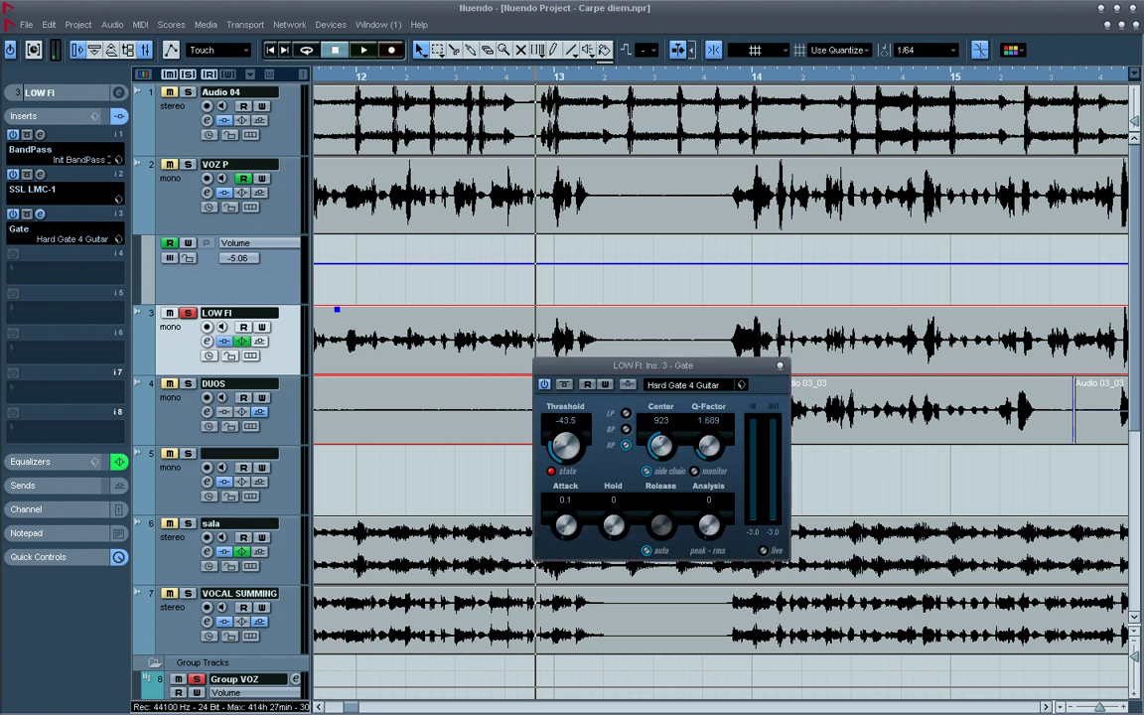
left_click_drag(655, 366, 550, 315)
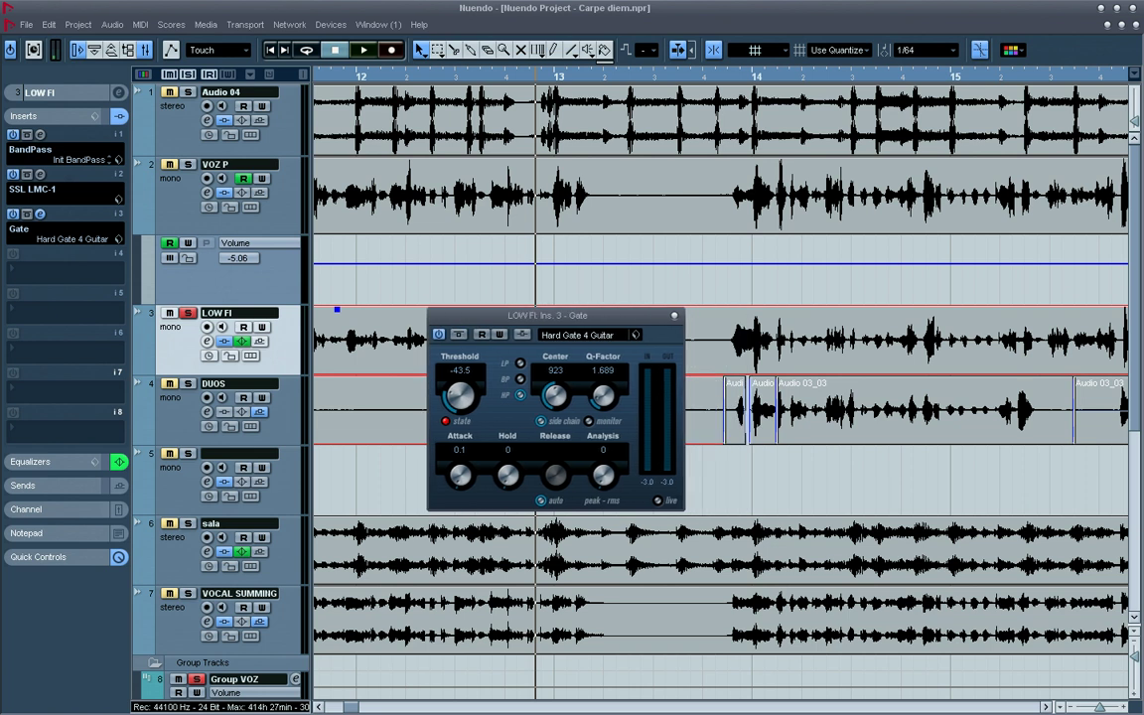
left_click_drag(550, 315, 677, 319)
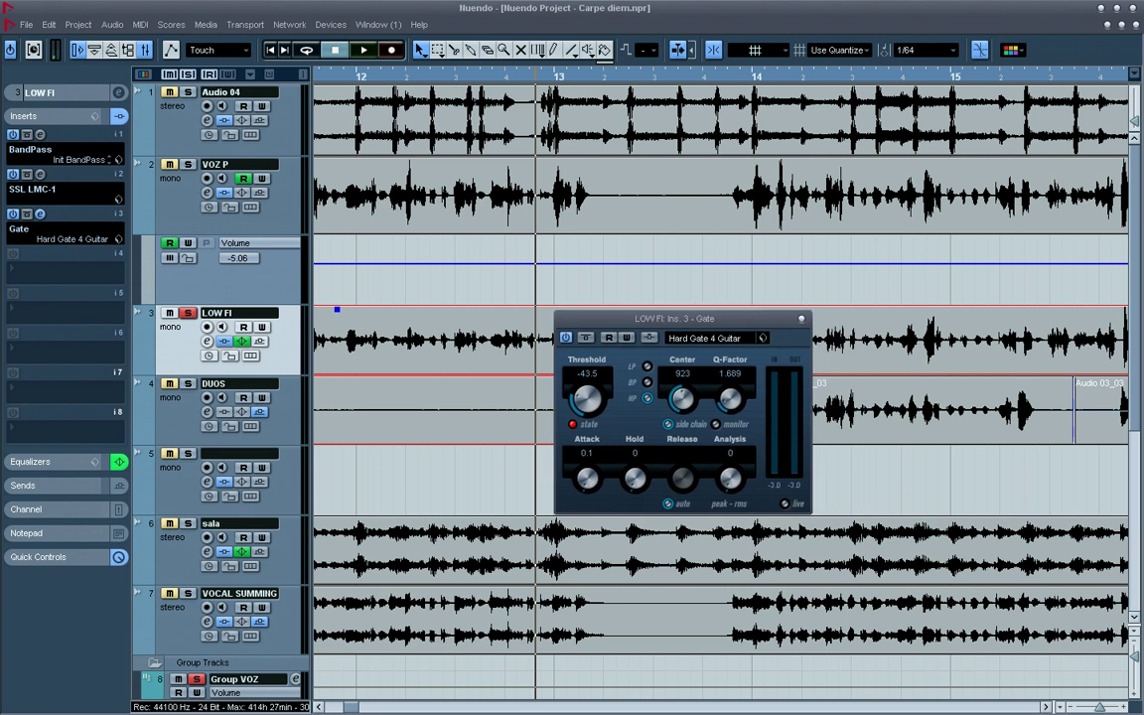
Collapse LOW FI's inserts, check its channel section and examine the inserts and channel section of VOZ P.
left_click(26, 117)
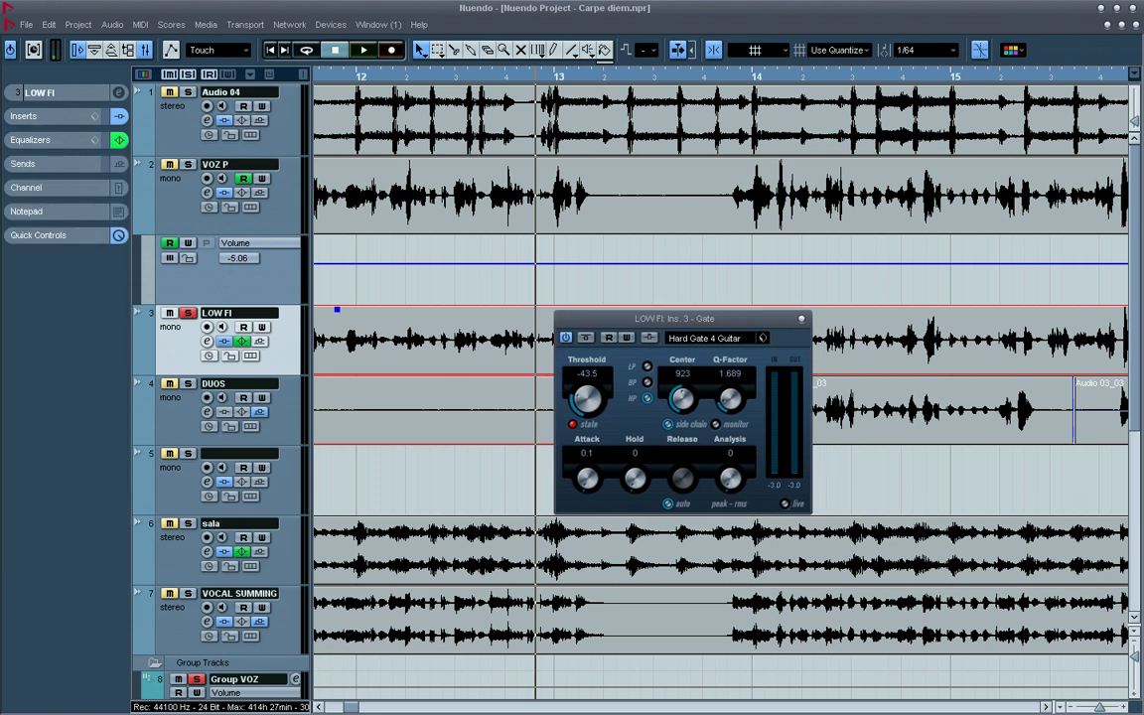
left_click(28, 187)
left_click(28, 188)
left_click(179, 194)
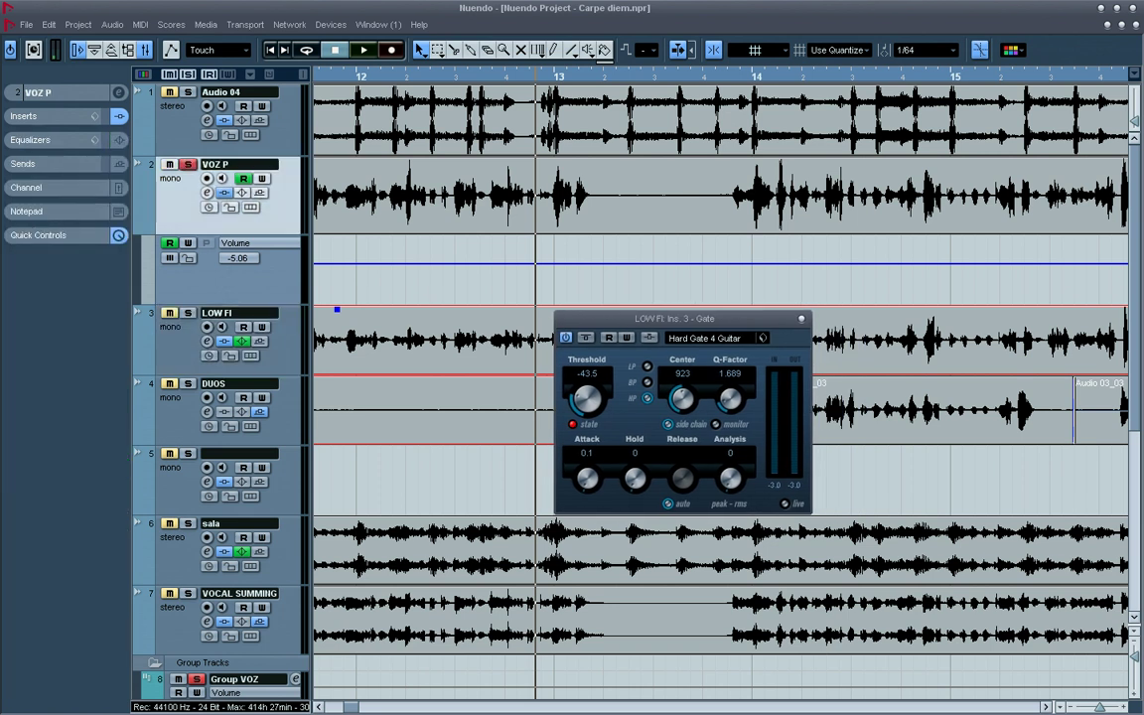
left_click(26, 116)
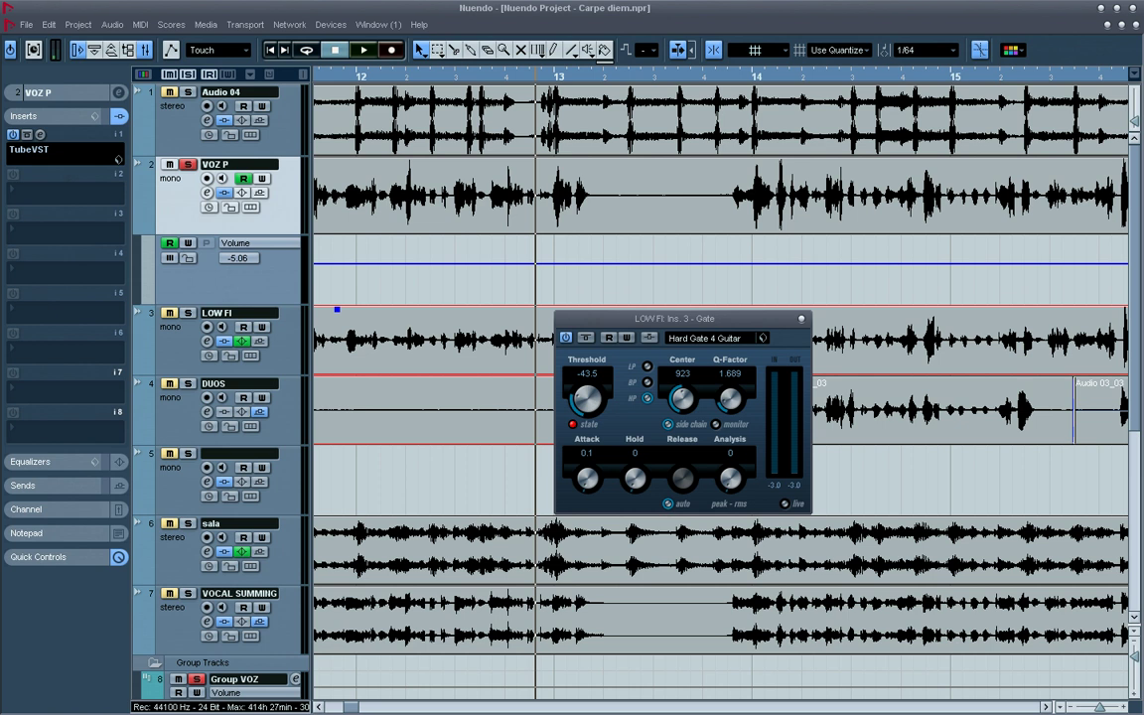
left_click(40, 115)
left_click(28, 188)
left_click(27, 188)
left_click(26, 116)
left_click(26, 116)
Reselect the LOW FI track, show its channel fader and close the Gate window.
left_click(179, 346)
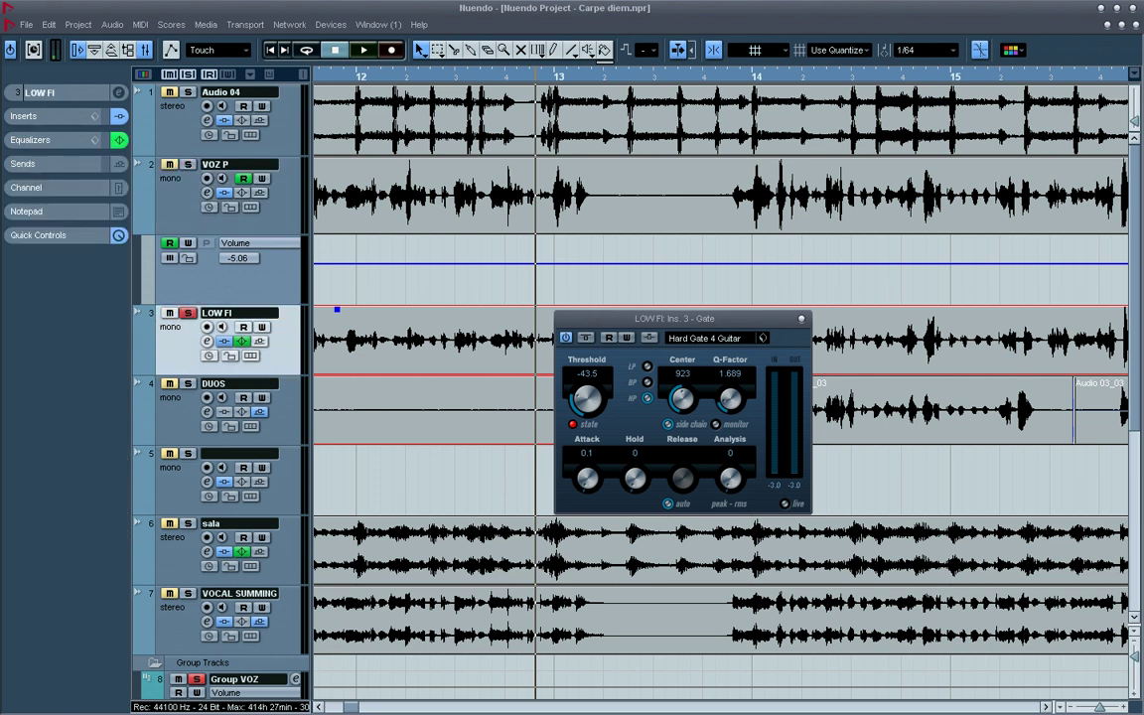
left_click(28, 187)
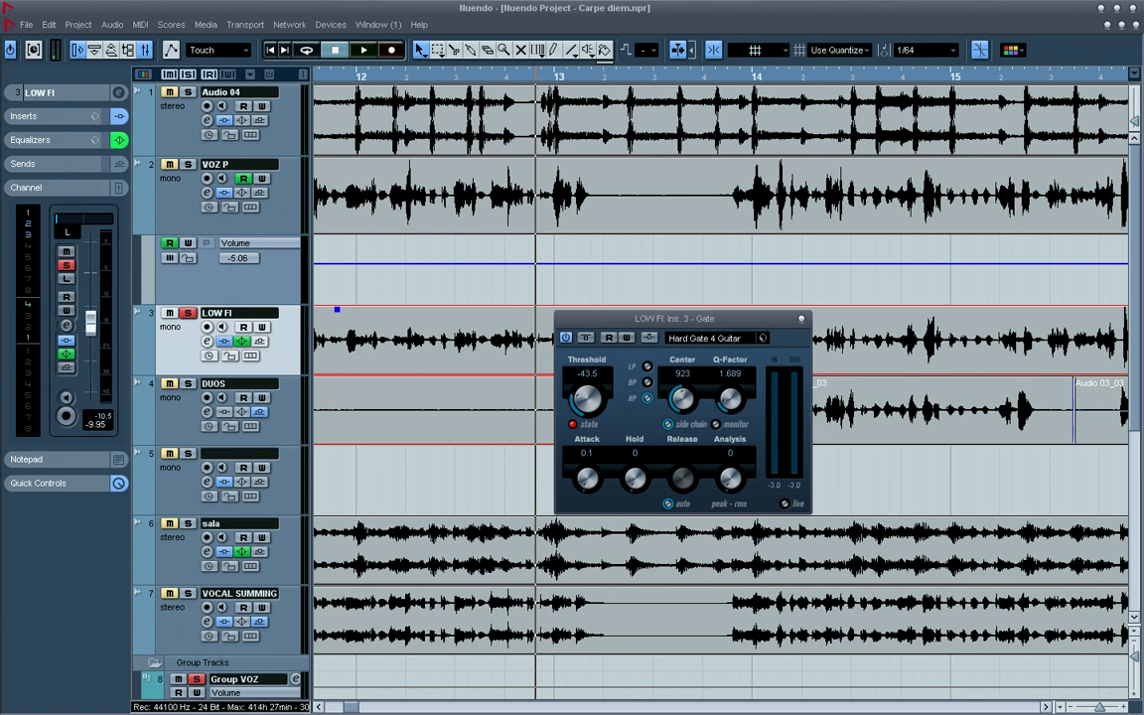
left_click(801, 319)
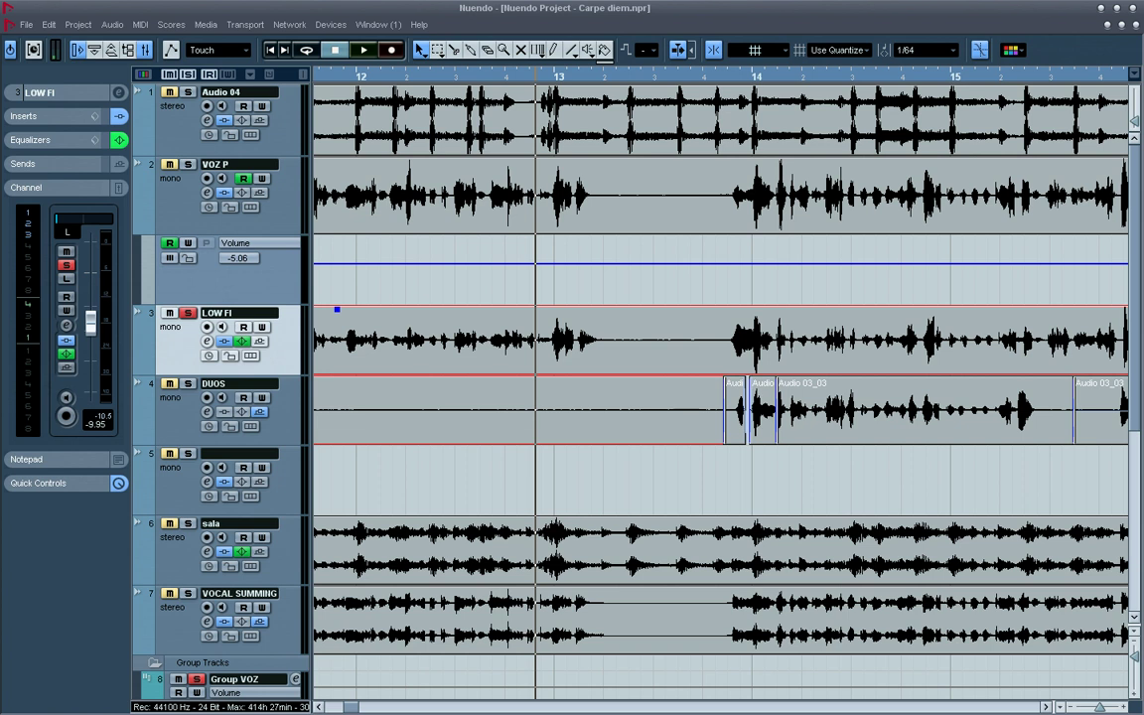
Select the DUOS track and survey its events across the whole arrangement.
left_click(179, 417)
key("g")
key("g")
key("g")
key("g")
key("h")
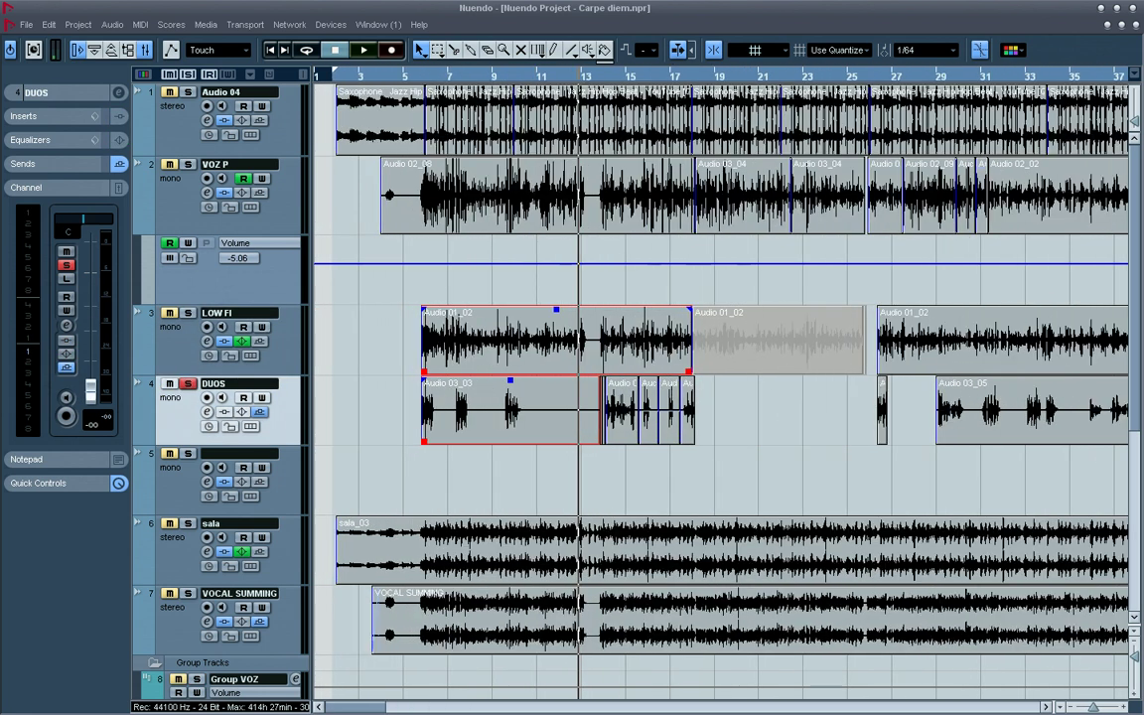
key("h")
key("h")
key("g")
key("g")
key("g")
key("g")
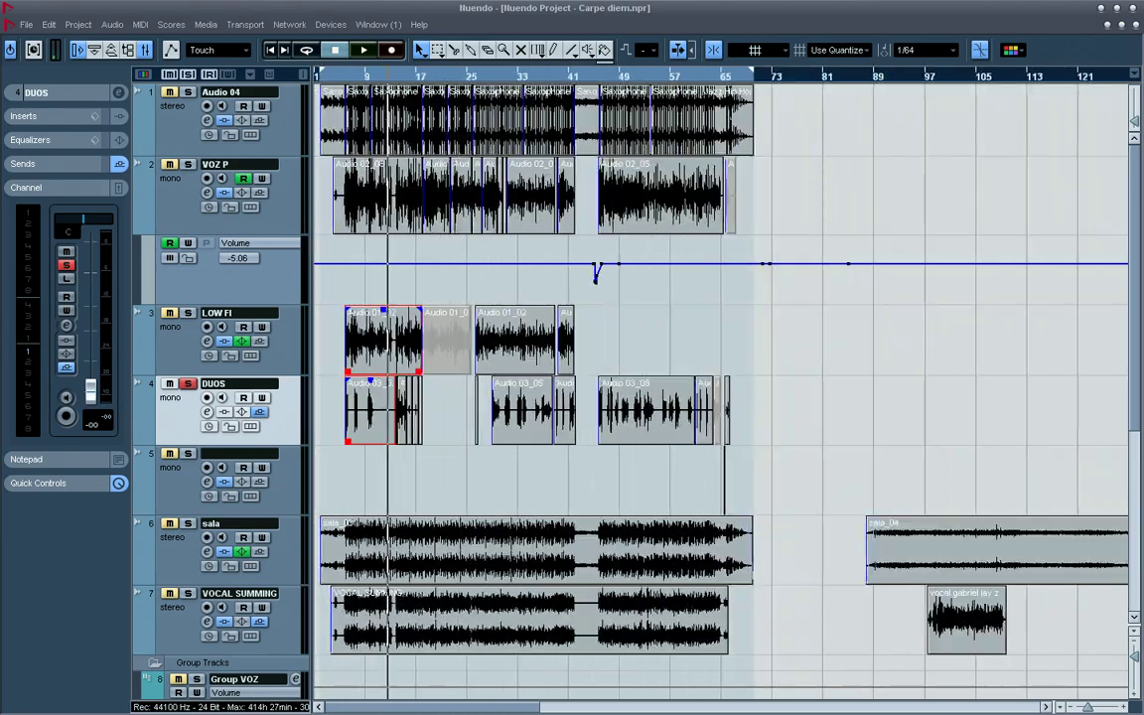
Place the playback cursor just before the first DUOS event near bar 6 and check the track's sends.
left_click_drag(344, 75, 457, 223)
key("g")
key("g")
key("g")
key("g")
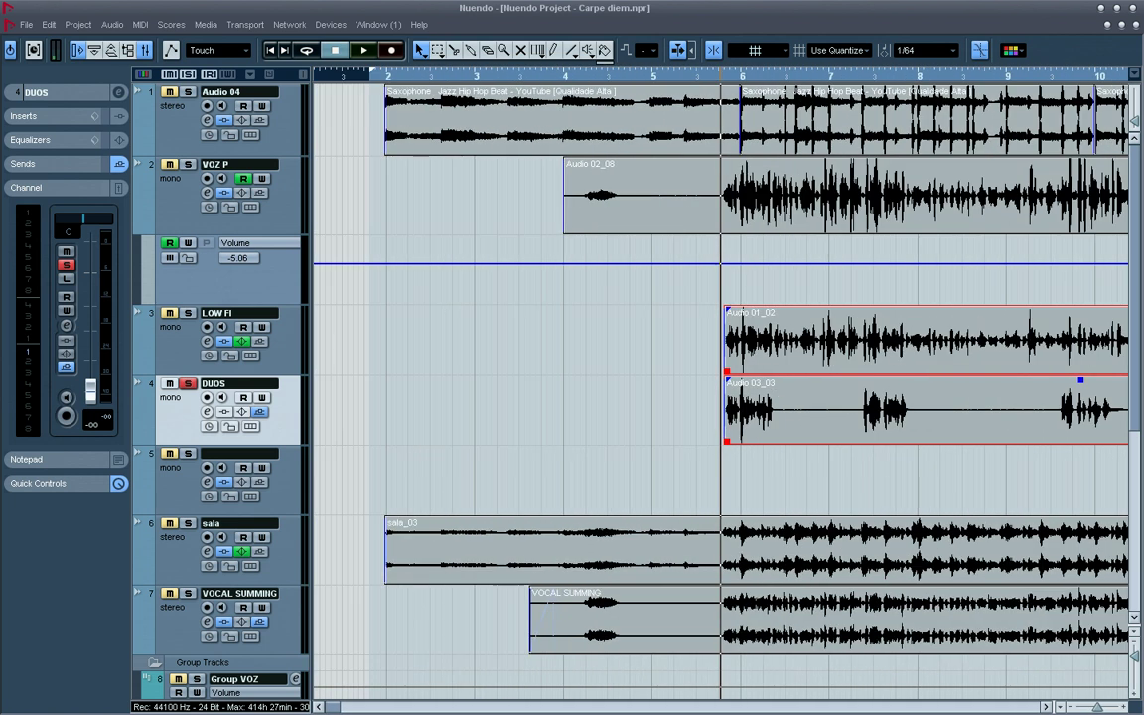
key("g")
key("g")
key("g")
key("g")
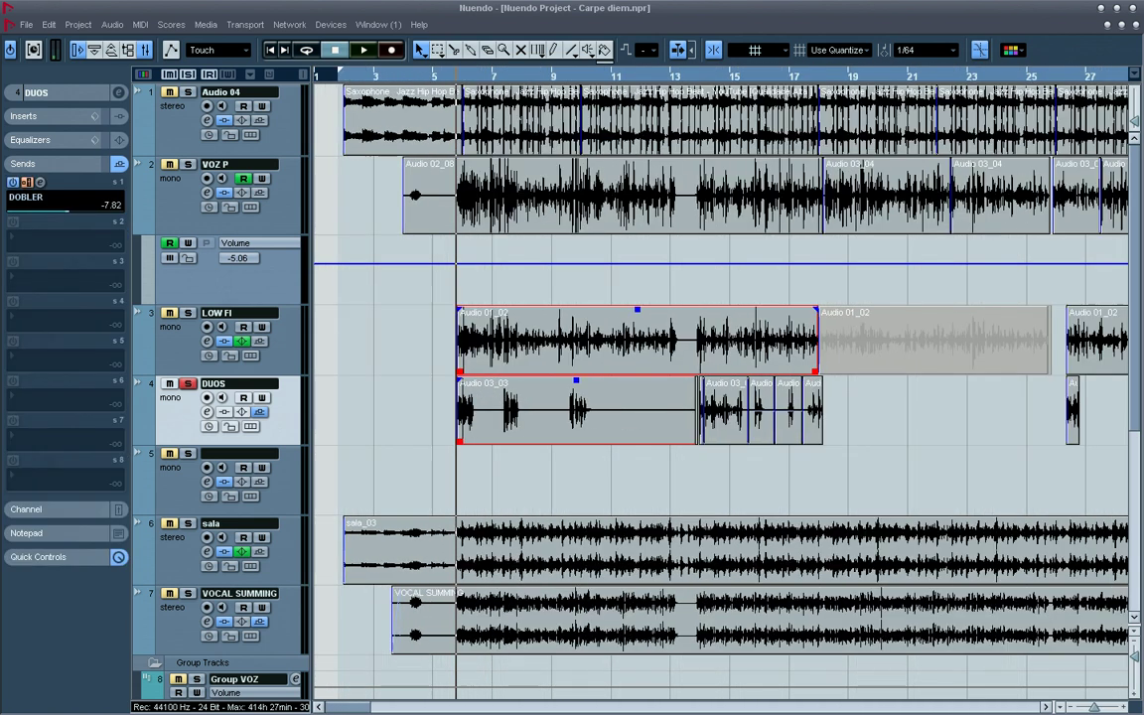
key("h")
key("h")
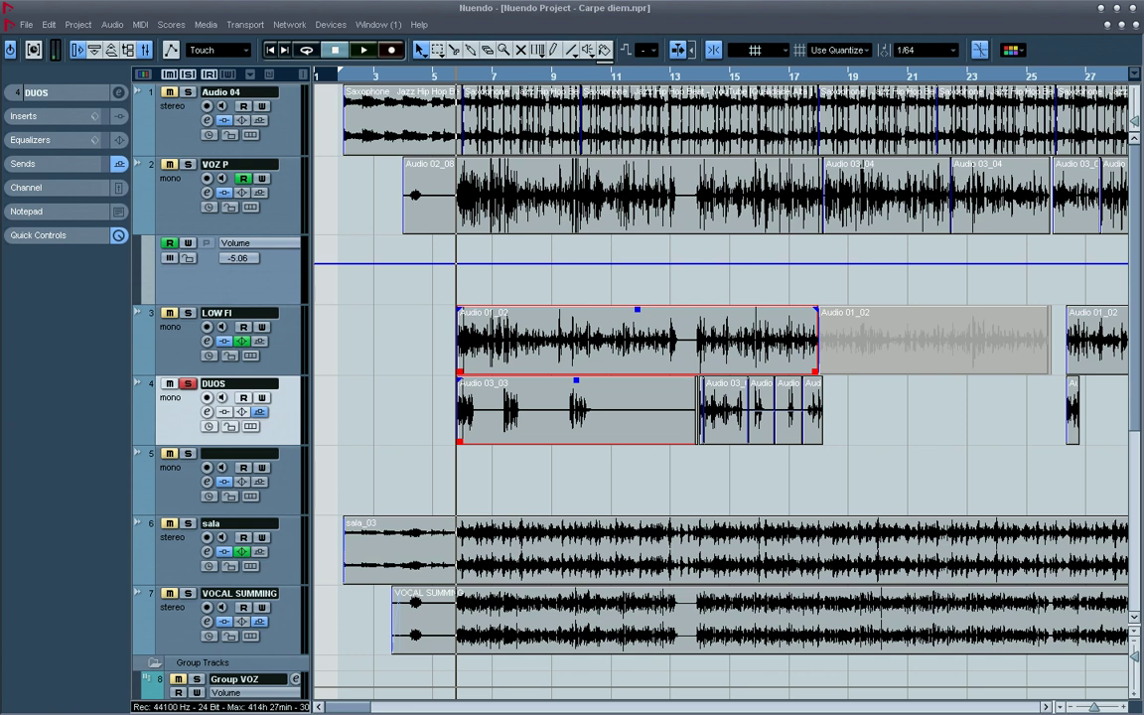
Examine the opening of the LOW FI and DUOS events in detail and in context, with the group tracks in view.
key("h")
key("h")
key("h")
key("h")
key("h")
key("h")
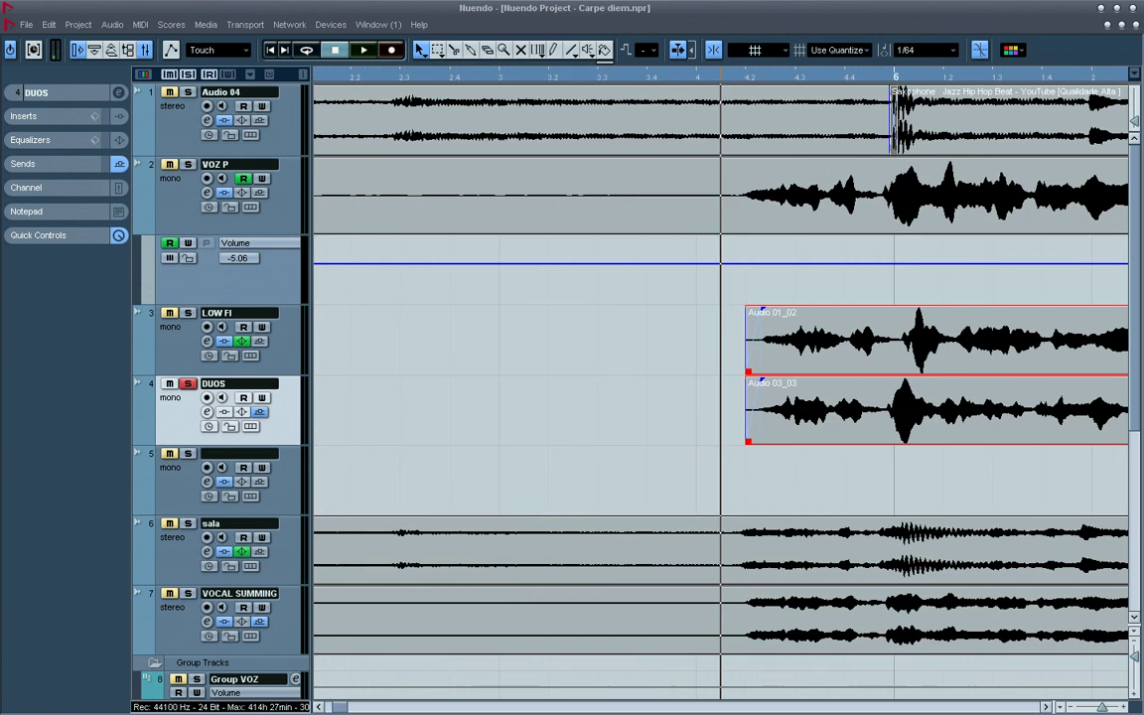
key("g")
key("g")
key("g")
key("g")
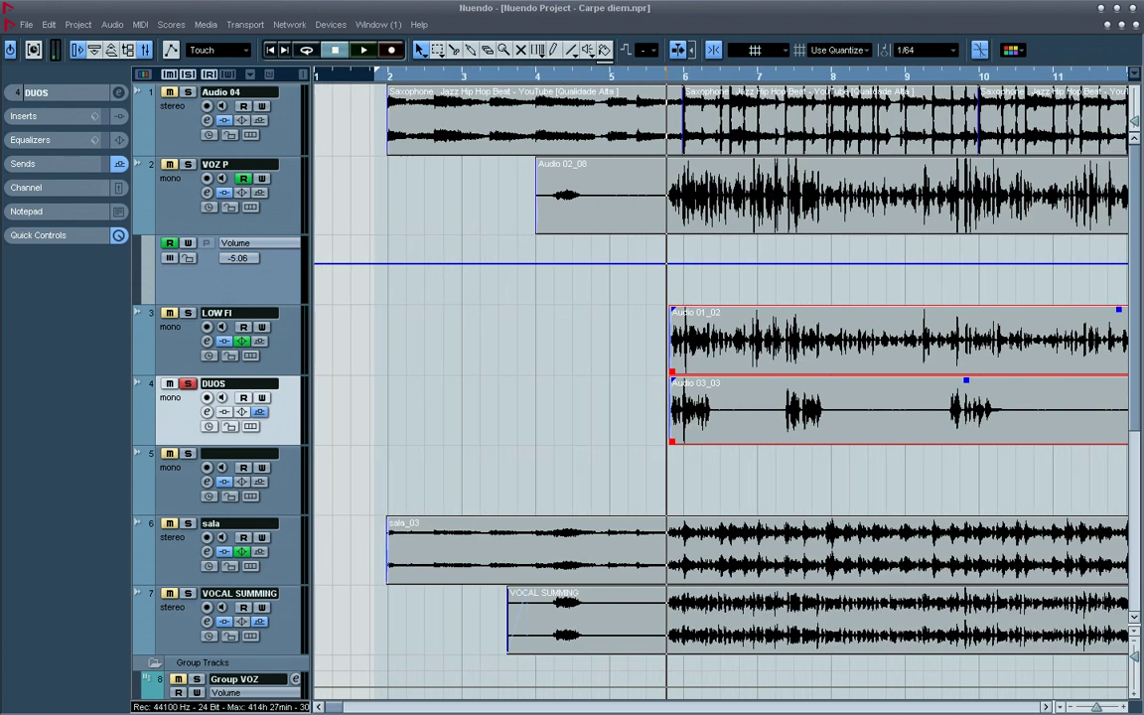
scroll(720, 377, "down", 3)
scroll(720, 377, "up", 1)
key("h")
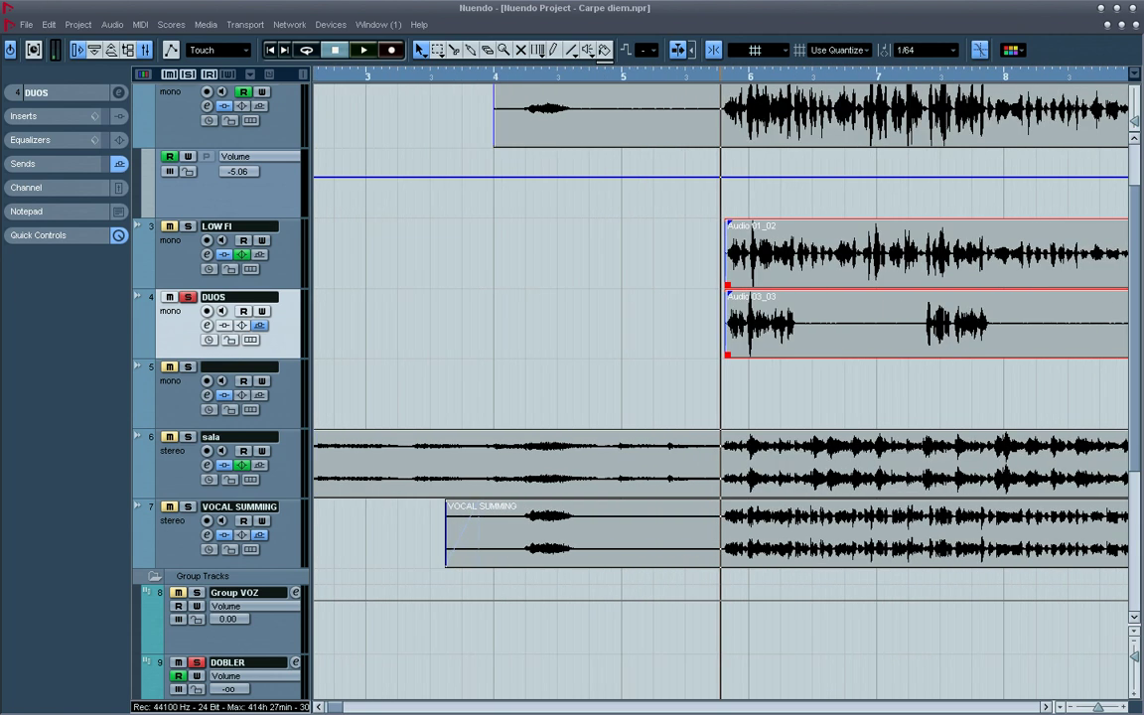
key("g")
key("g")
key("g")
key("g")
key("g")
key("g")
key("g")
key("g")
key("g")
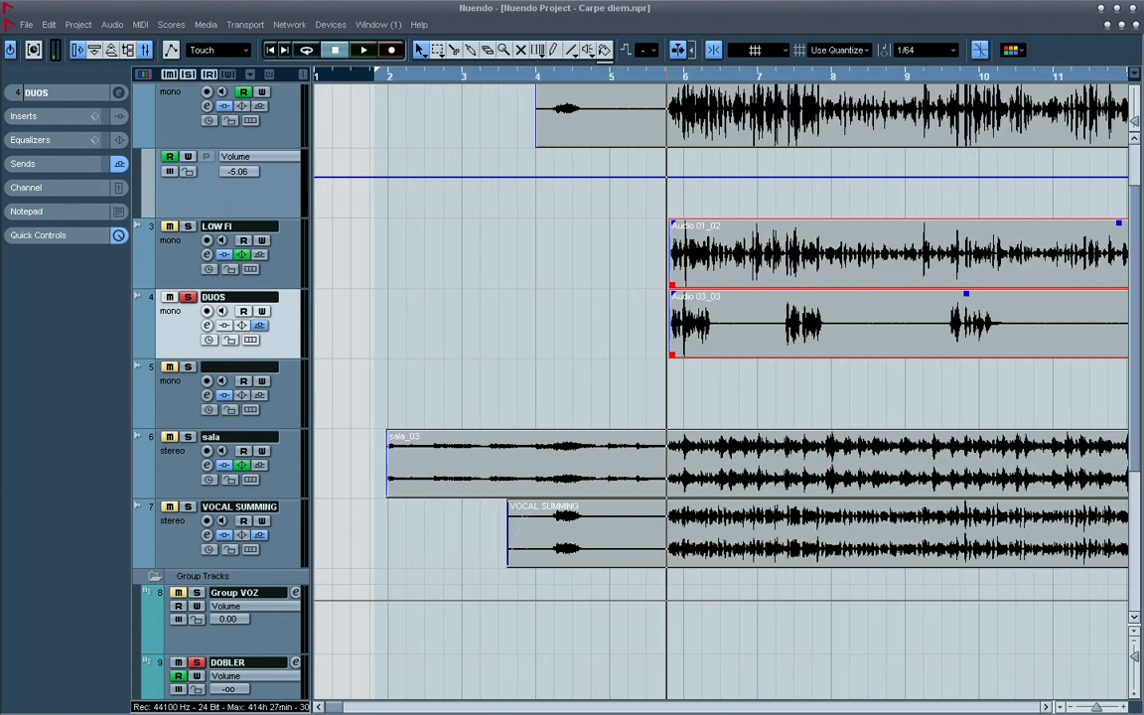
Examine the inserts and basic track settings of DUOS and turn off its equalizer.
left_click_drag(677, 76, 400, 99)
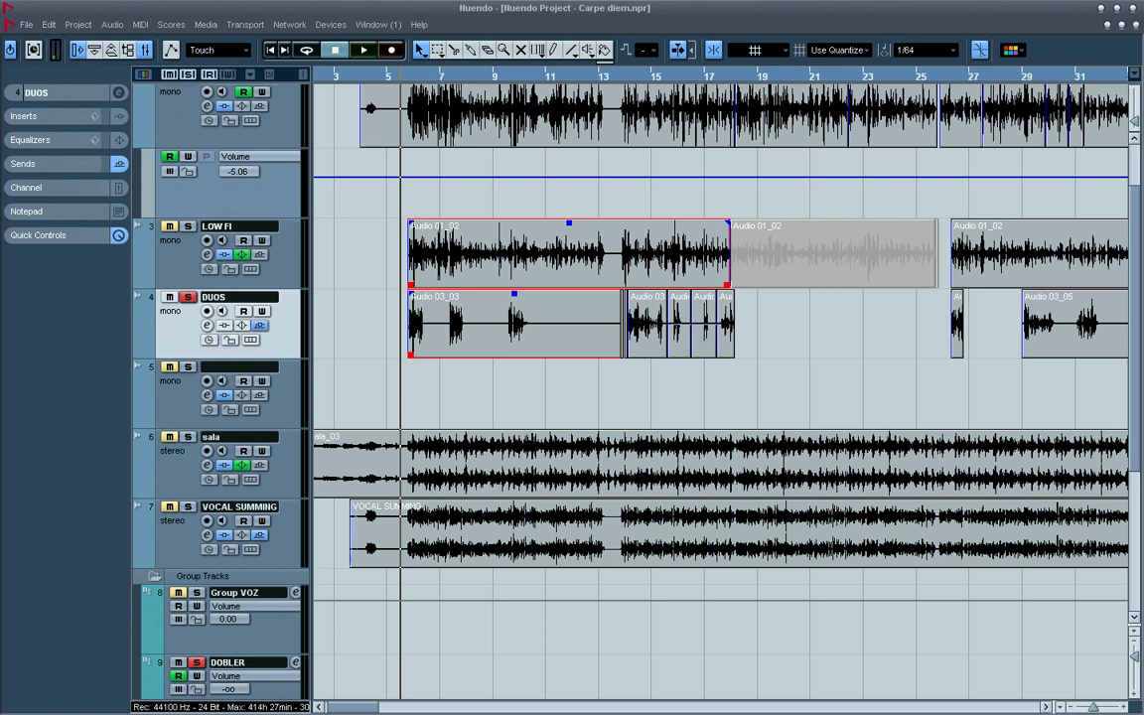
left_click(42, 117)
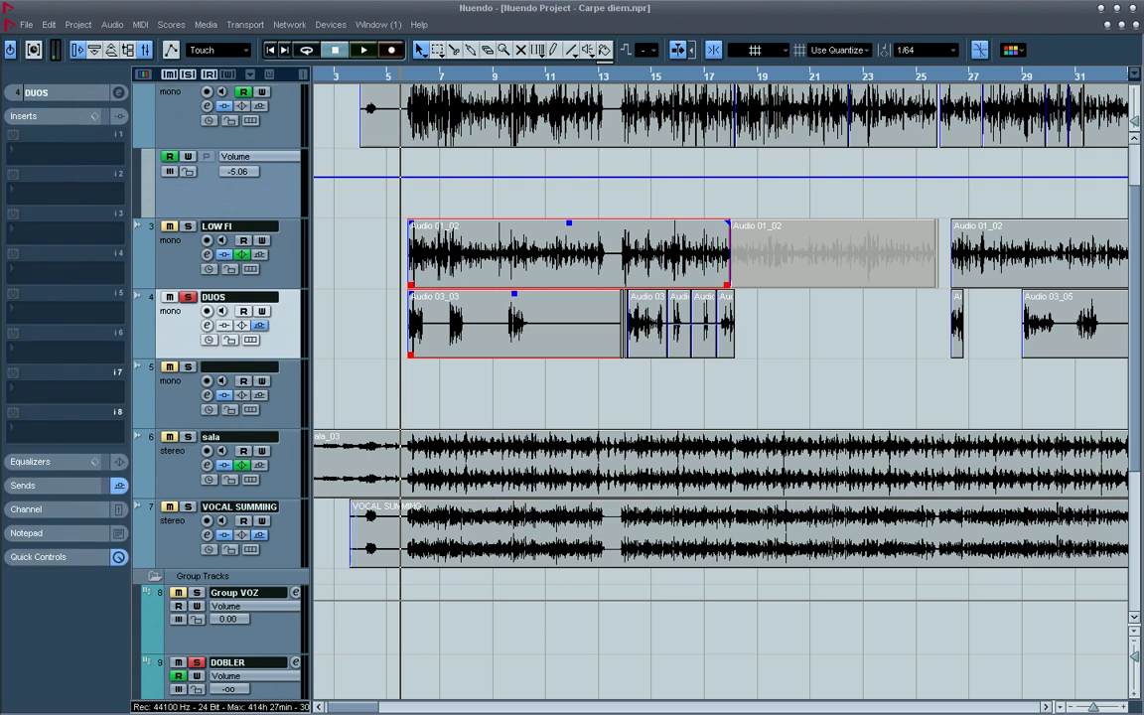
left_click(41, 116)
left_click(41, 116)
left_click(41, 93)
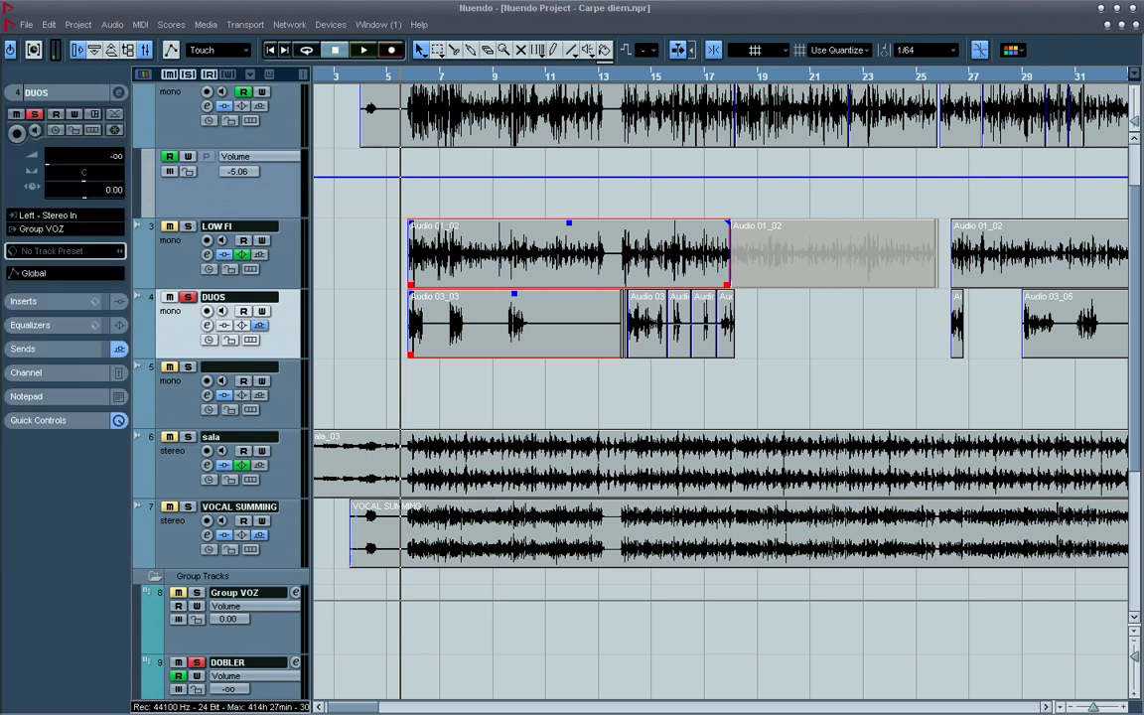
left_click(40, 92)
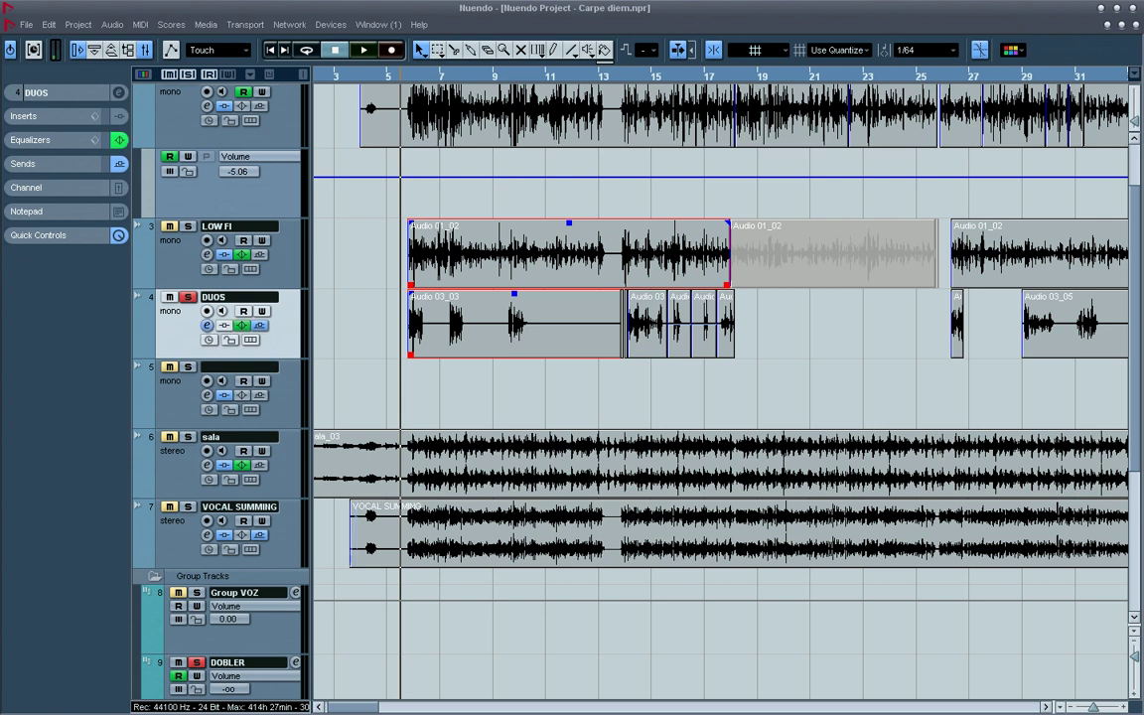
left_click(118, 140)
Move down the track list and select the DOBLER group track.
key("Down")
key("Down")
key("Down")
key("Down")
key("Down")
key("Down")
key("Down")
key("Down")
key("Down")
key("Down")
key("Down")
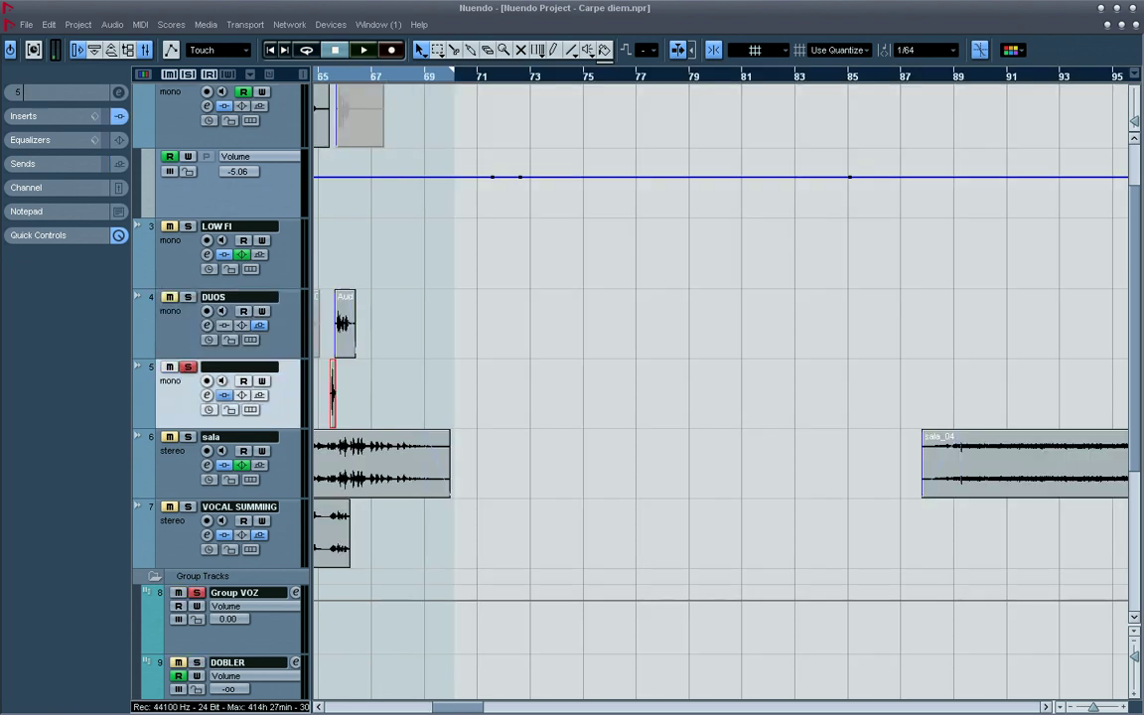
key("Up")
key("Up")
key("Up")
key("Up")
key("Up")
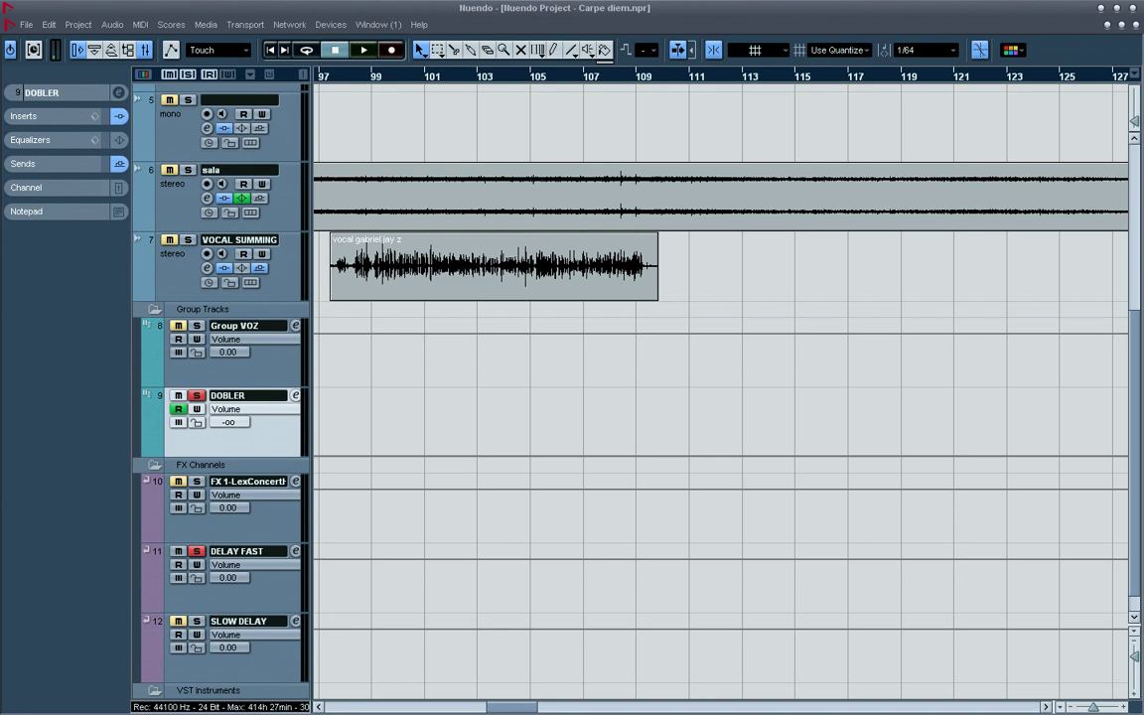
Show DOBLER's inserts, present the MixerDelay settings over the arrangement, and close them again.
left_click(24, 117)
left_click(24, 116)
left_click(24, 116)
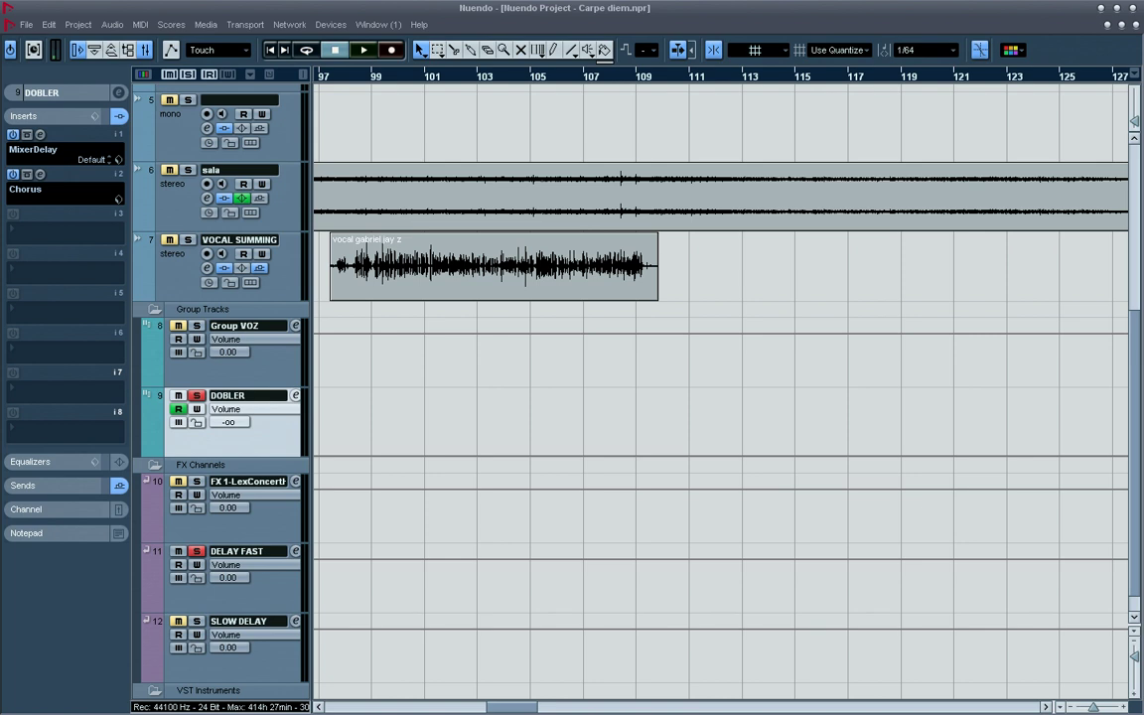
left_click(23, 117)
left_click(24, 116)
left_click(39, 134)
left_click_drag(298, 239, 401, 240)
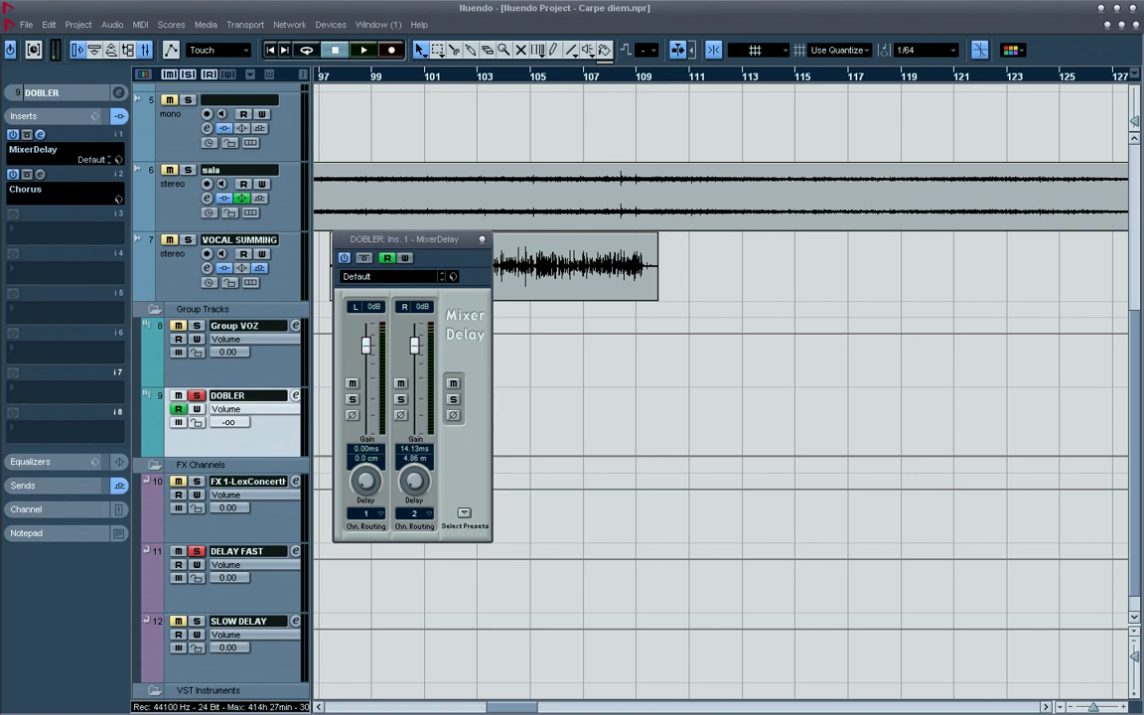
left_click(481, 239)
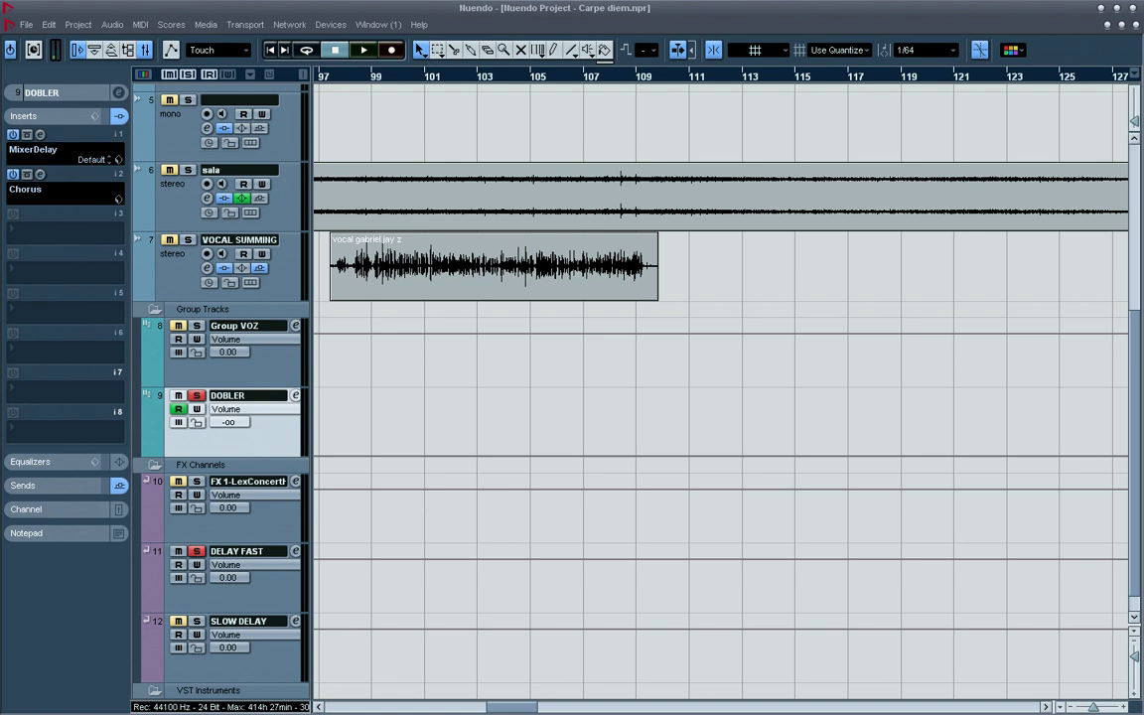
left_click(26, 116)
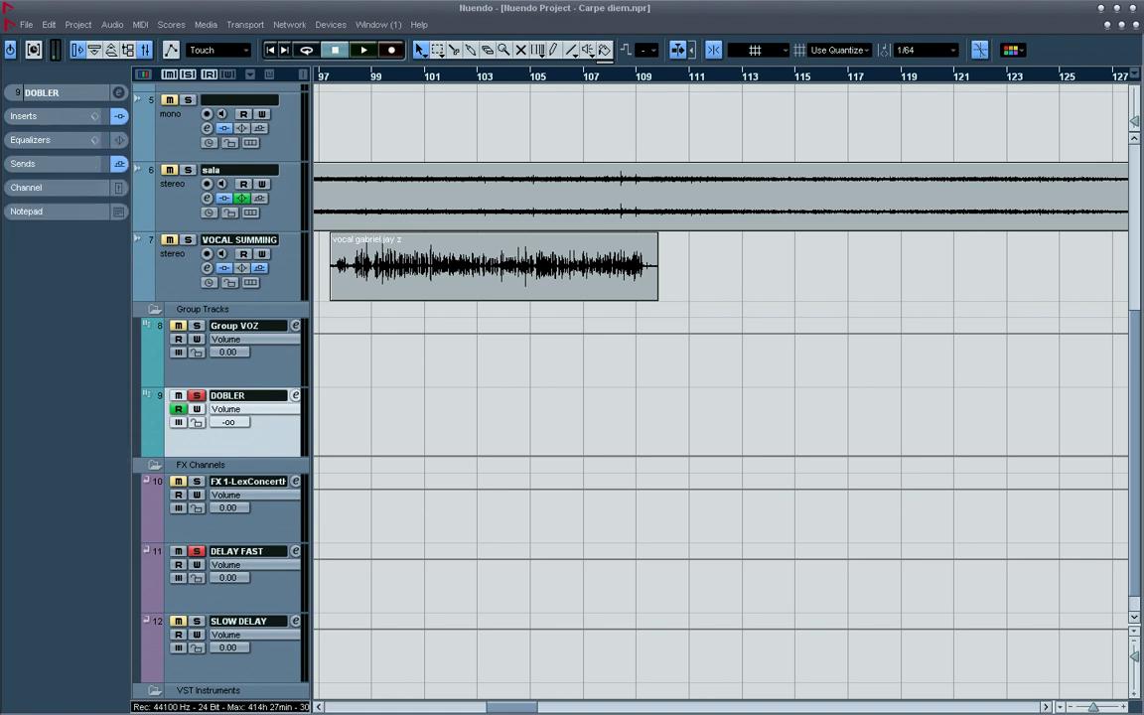
Move back up the track list and reselect the DUOS track.
key("Up")
key("Up")
key("Up")
key("Up")
key("Up")
key("Up")
key("Up")
key("Up")
key("Up")
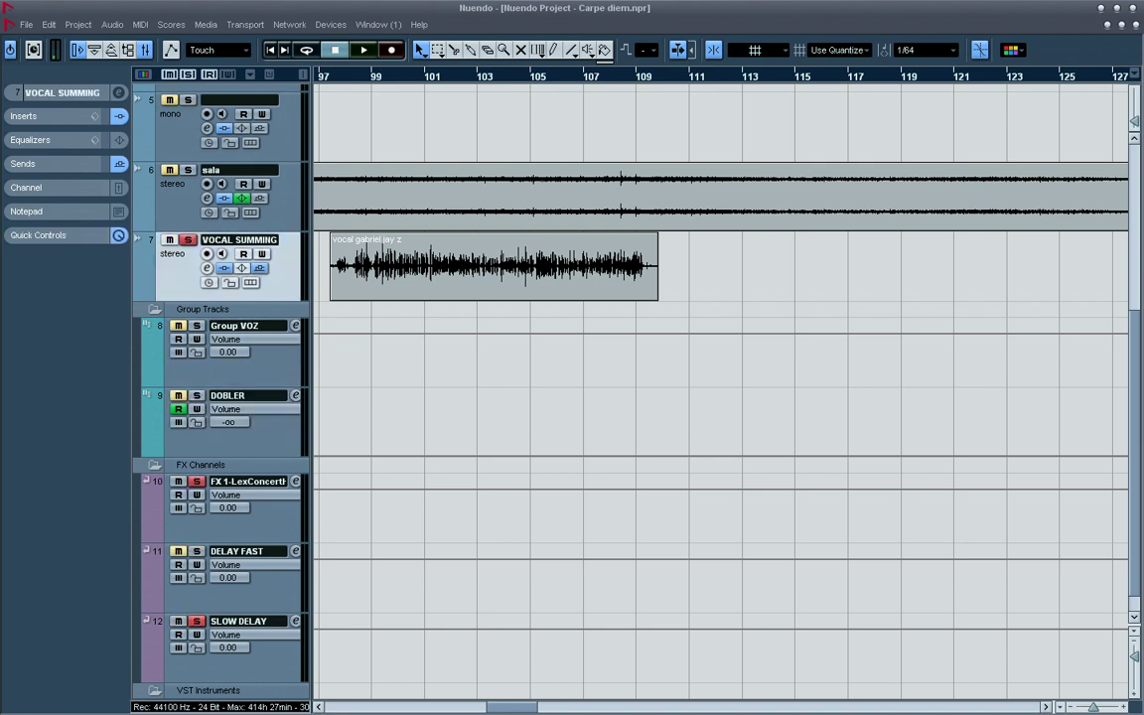
key("Down")
key("Down")
key("Down")
key("Down")
key("Up")
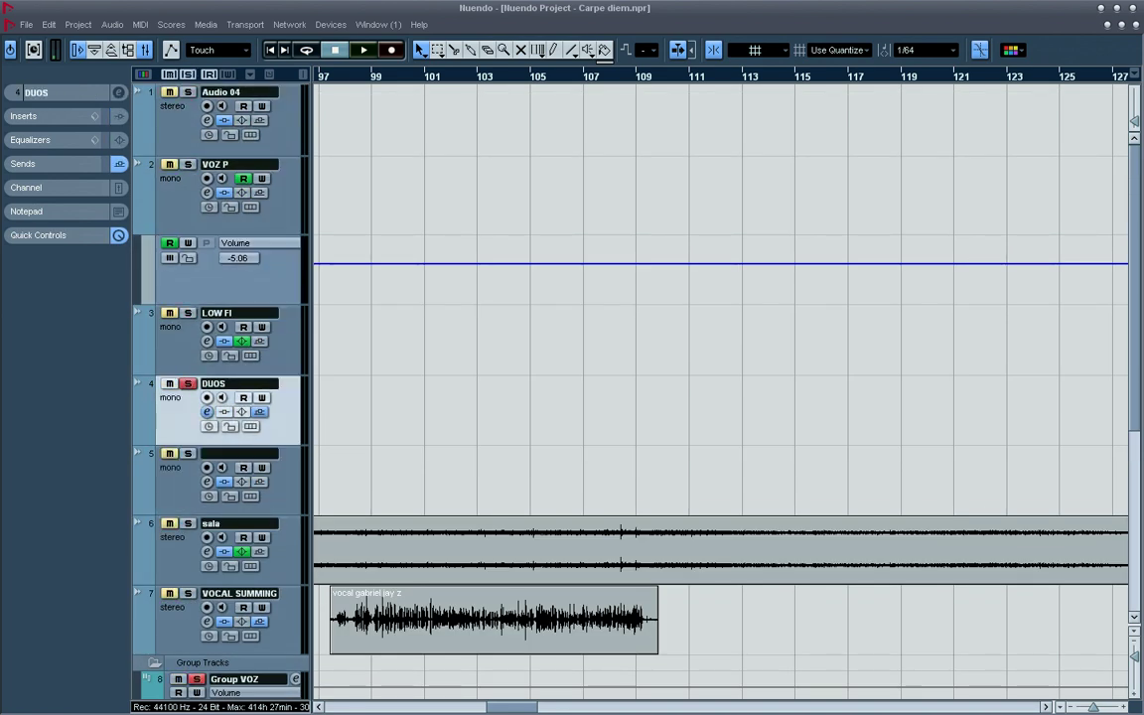
Show the sends of DUOS and look at the destinations available for the second send slot.
left_click(24, 163)
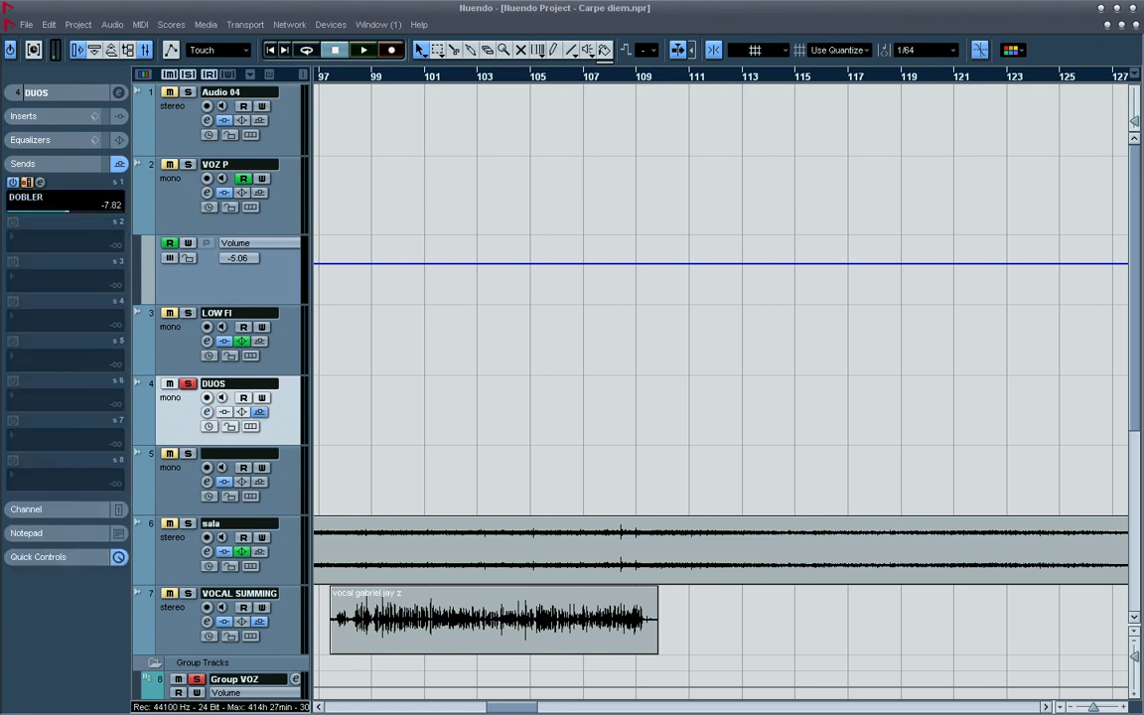
left_click(39, 237)
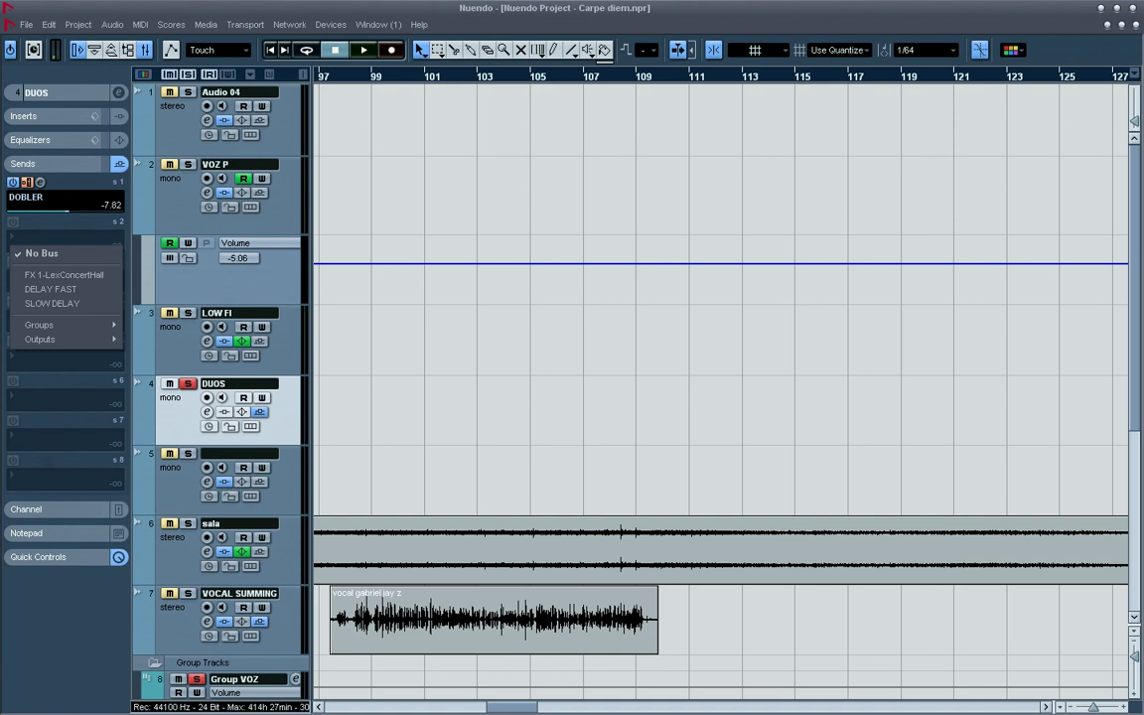
key("Escape")
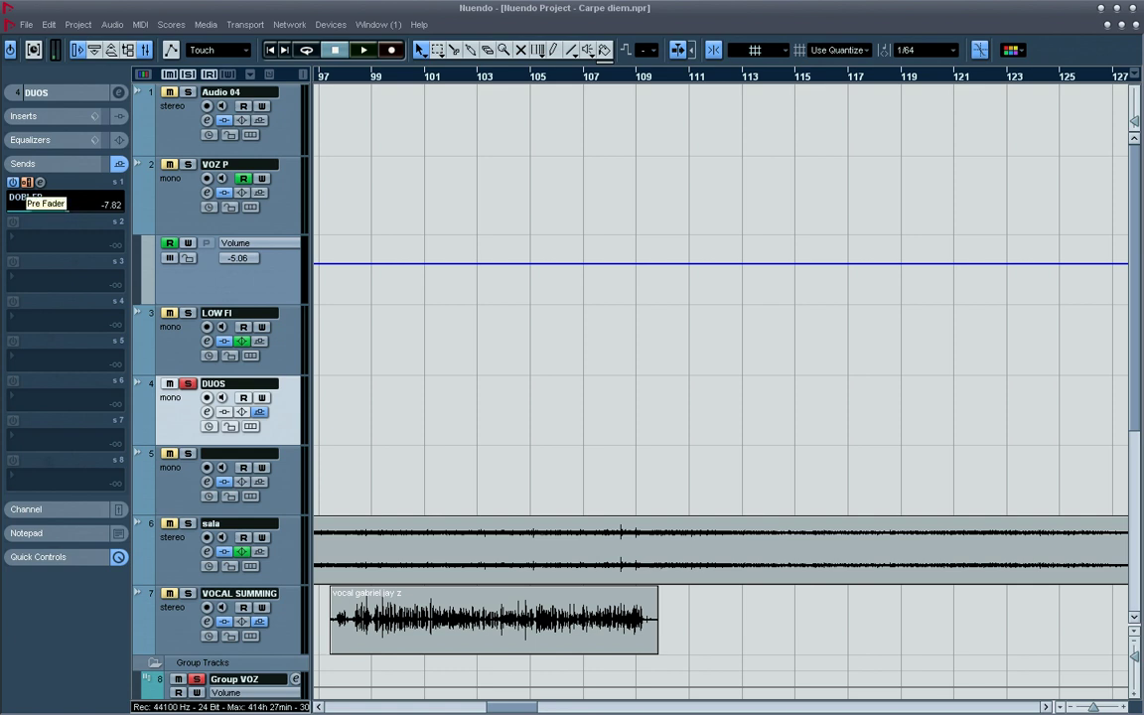
Set the DUOS channel fader to -2.02 and return to its sends.
left_click(40, 509)
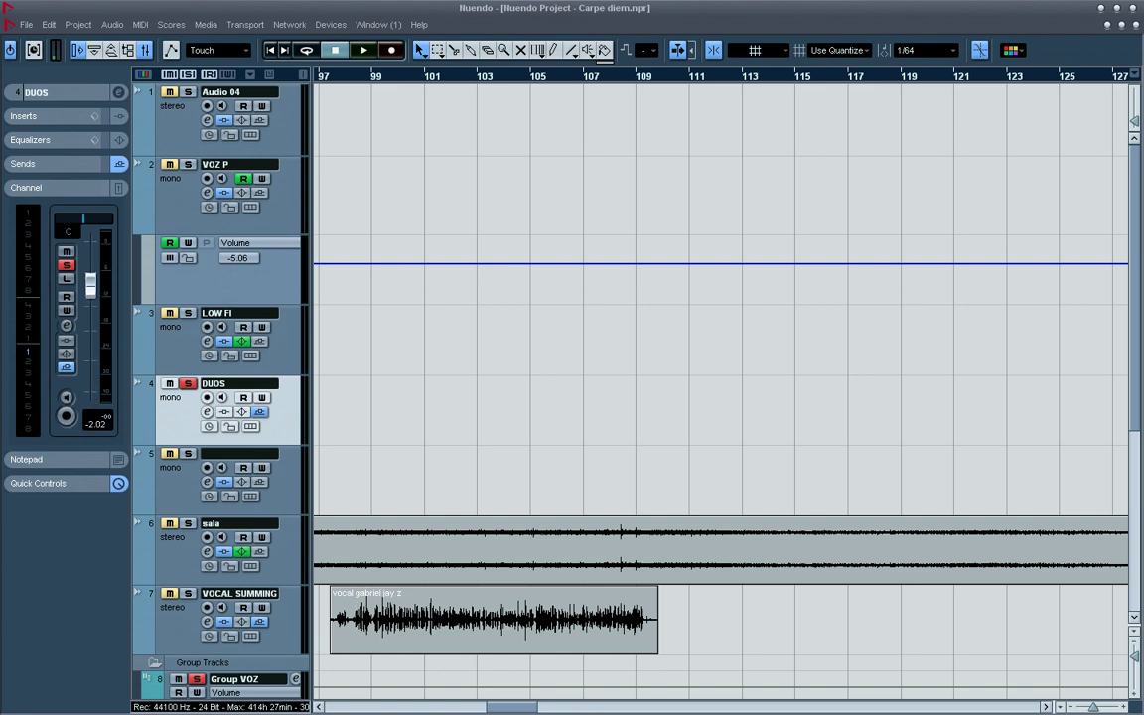
left_click(39, 163)
left_click(40, 163)
left_click(40, 164)
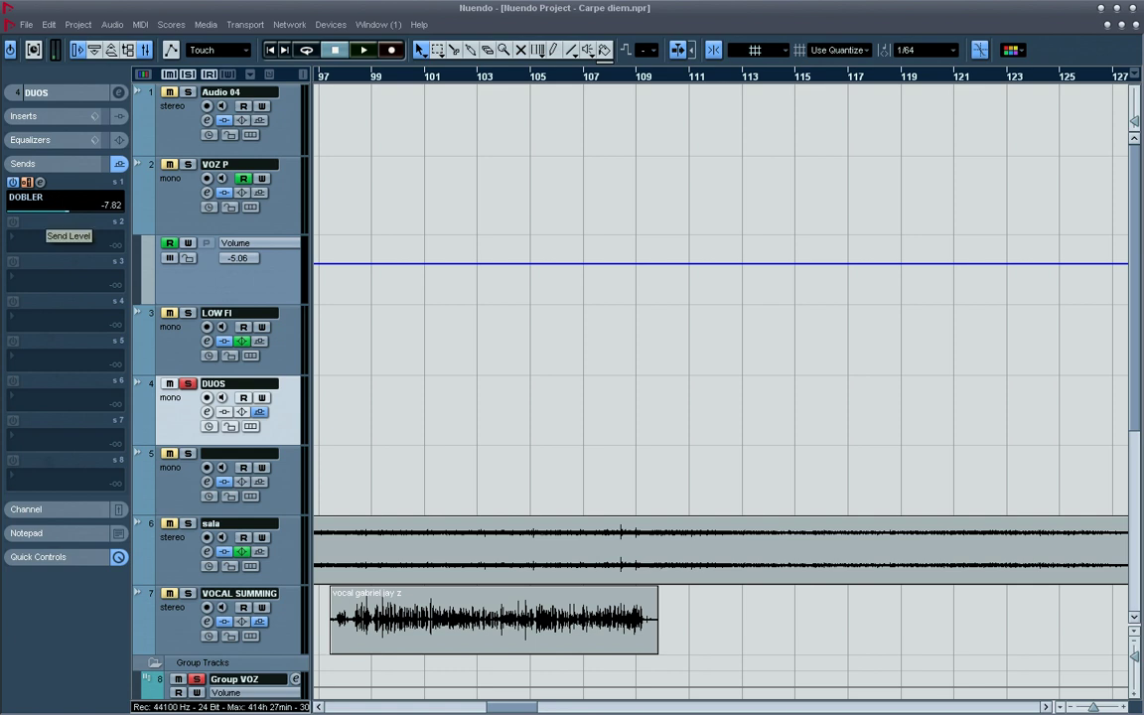
Set the DOBLER send level of DUOS to -8.80, switch it to post-fader, and display the channel fader.
mouse_move(52, 211)
left_mouse_down()
mouse_move(41, 210)
mouse_move(78, 210)
mouse_move(64, 210)
left_mouse_up()
left_click(40, 164)
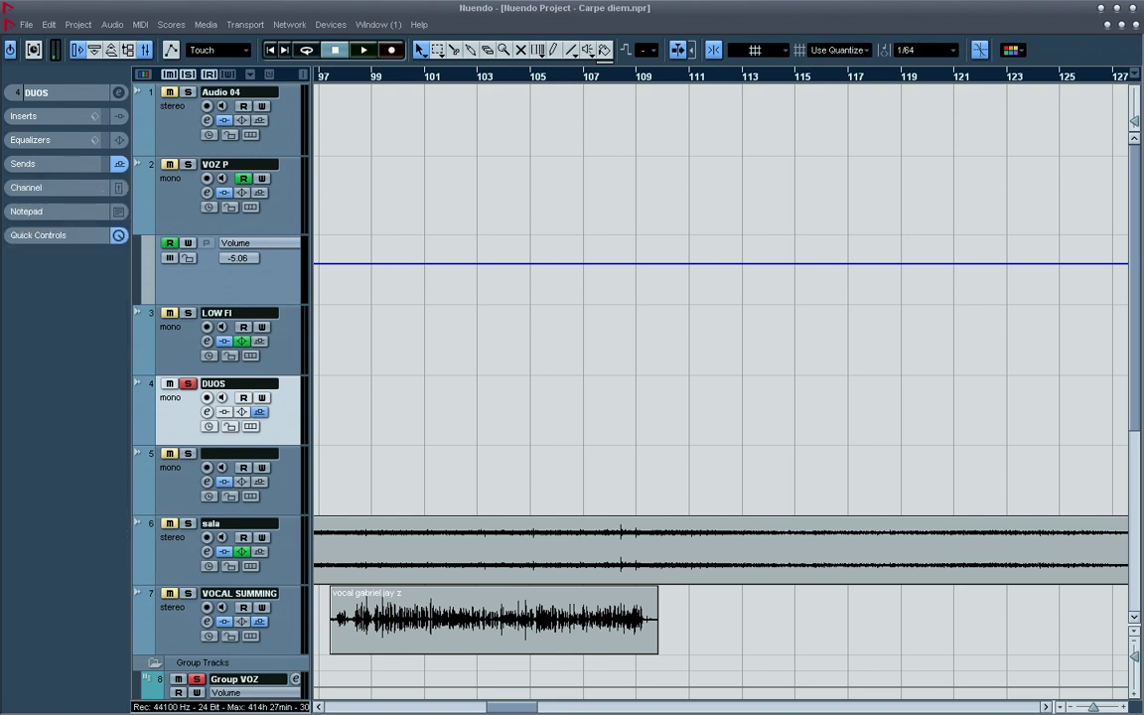
left_click(40, 164)
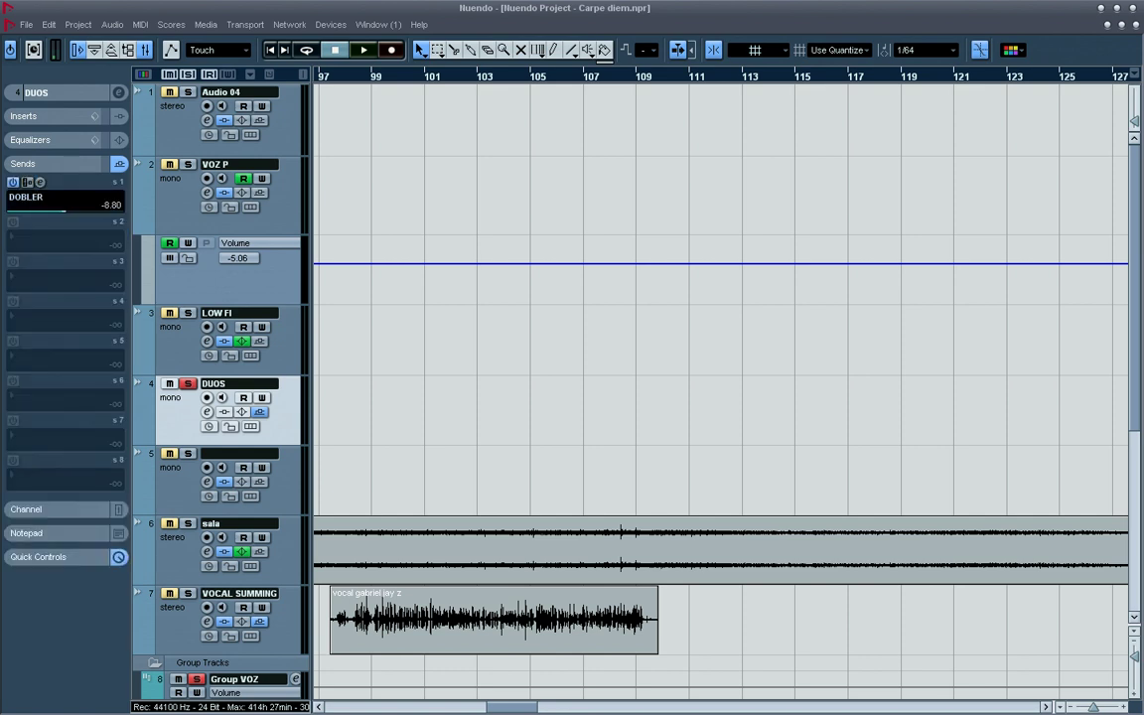
left_click(40, 164)
left_click(40, 187)
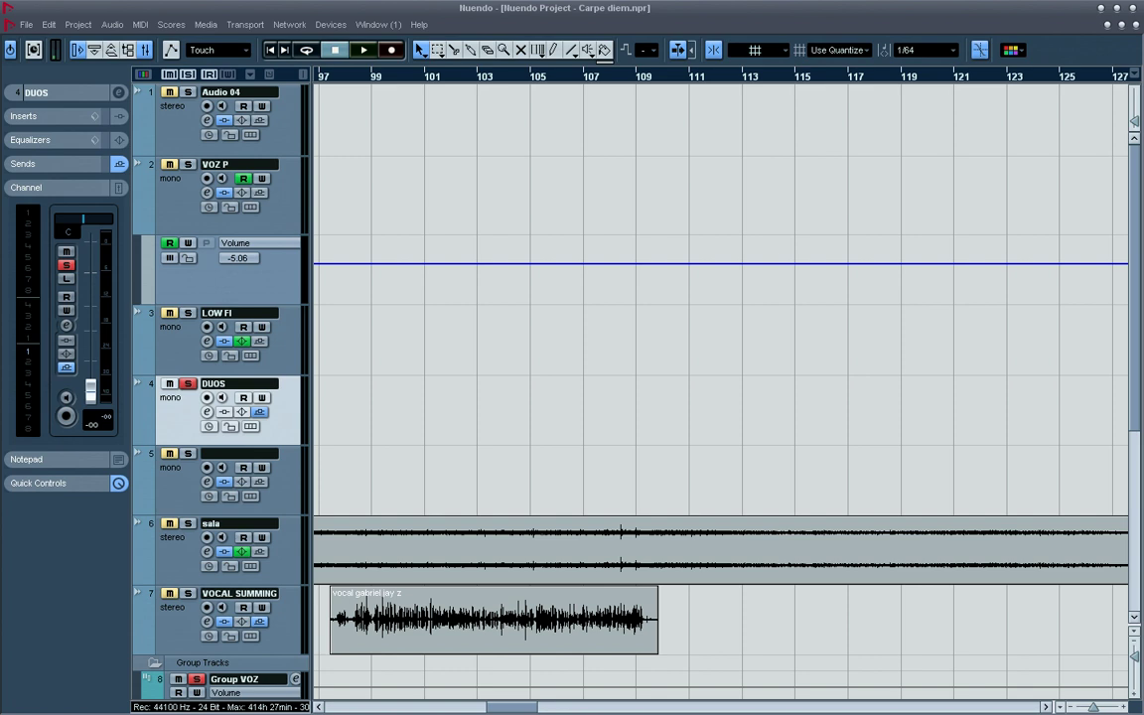
Raise the DUOS channel fader from silence, solo the unnamed track 5 as well, and keep DUOS selected.
left_click_drag(91, 391, 90, 287)
left_click(40, 164)
left_click(40, 164)
left_click(188, 454)
left_click(179, 414)
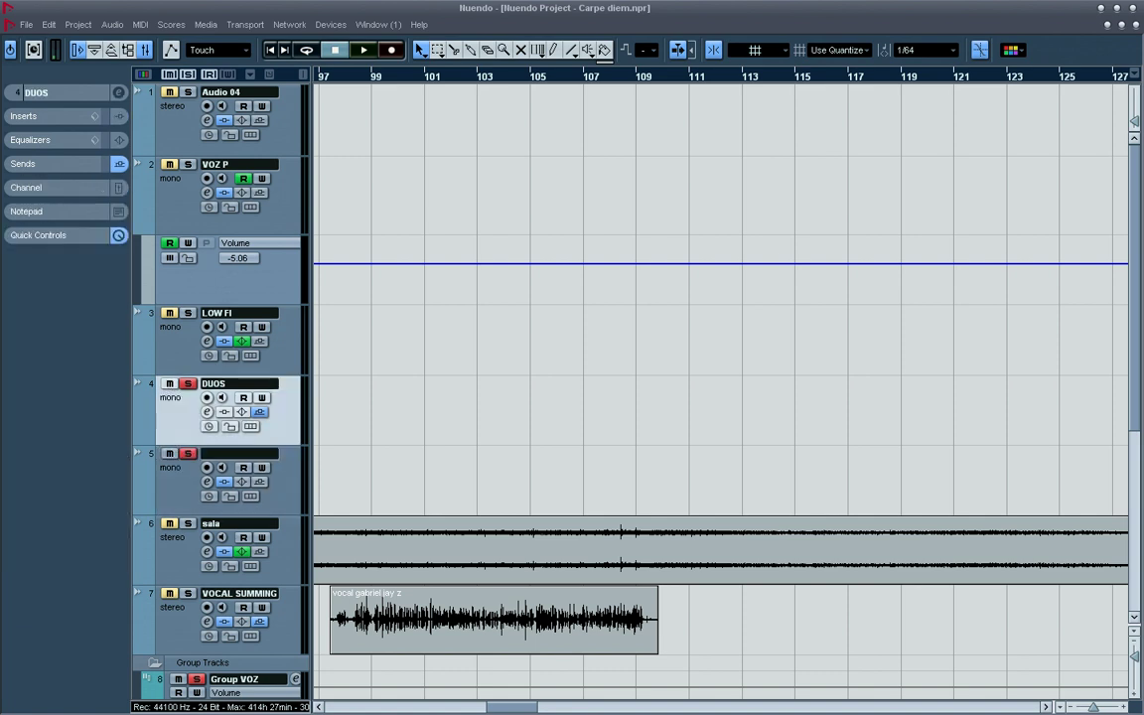
Pull the DUOS channel fader down to -oo and switch its DOBLER send to pre-fader.
left_click(40, 188)
left_click_drag(90, 288, 91, 392)
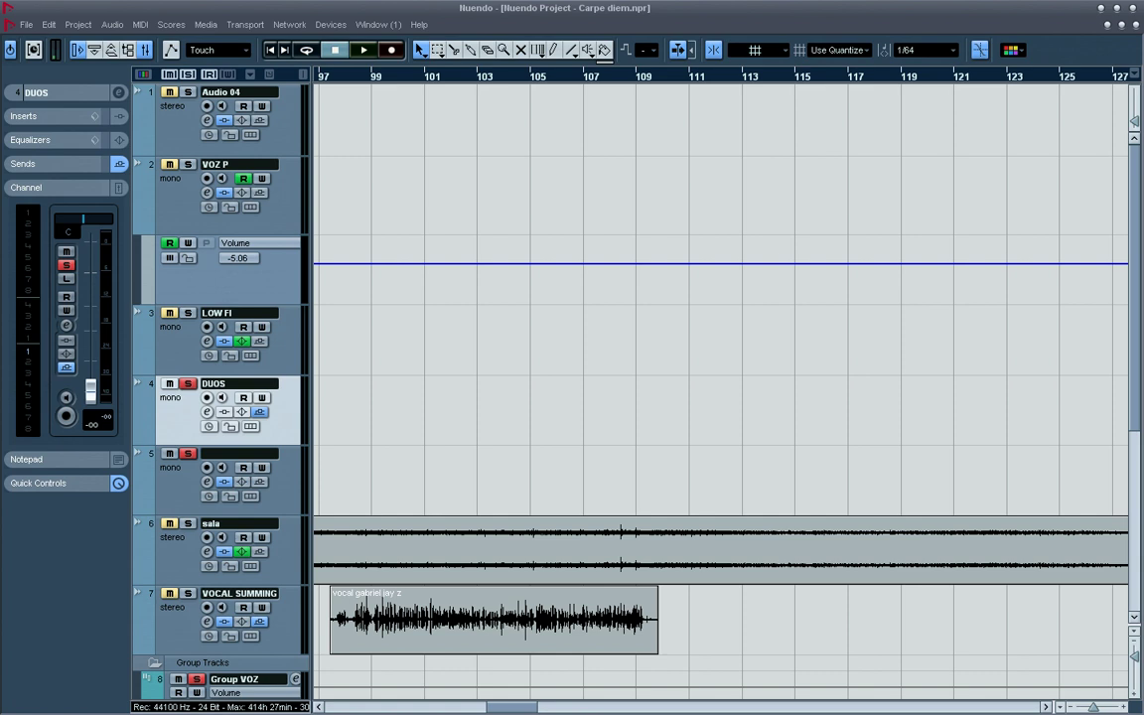
left_click(40, 164)
left_click(27, 183)
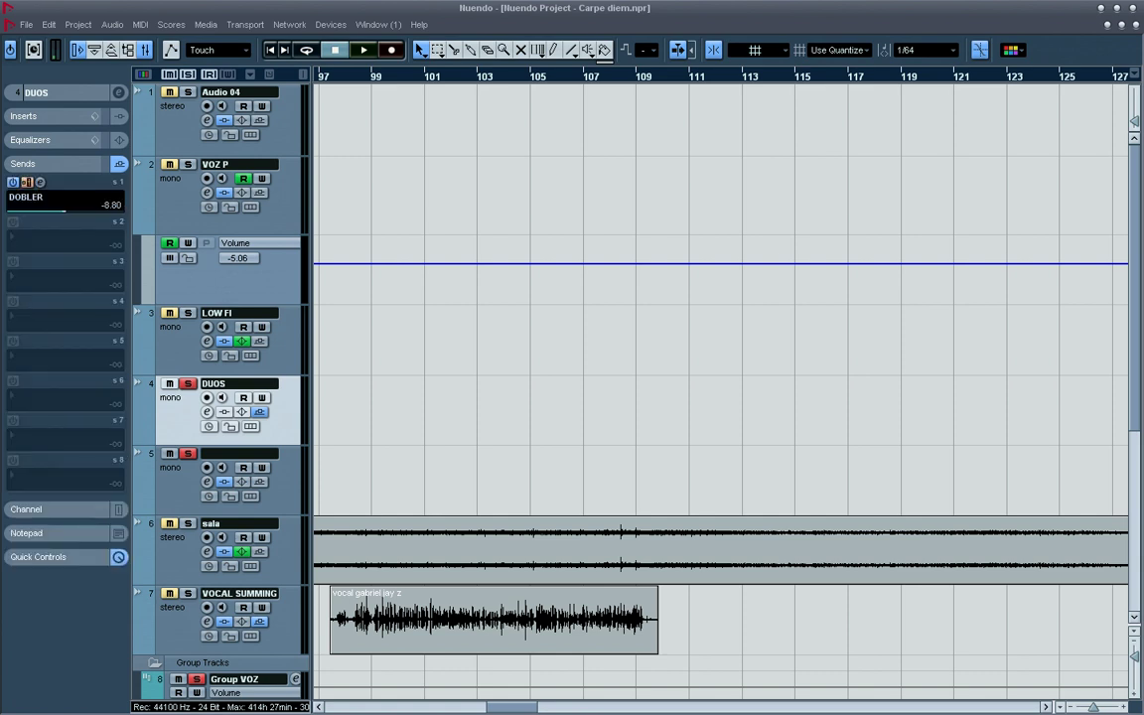
left_click(40, 164)
left_click(40, 163)
left_click(40, 164)
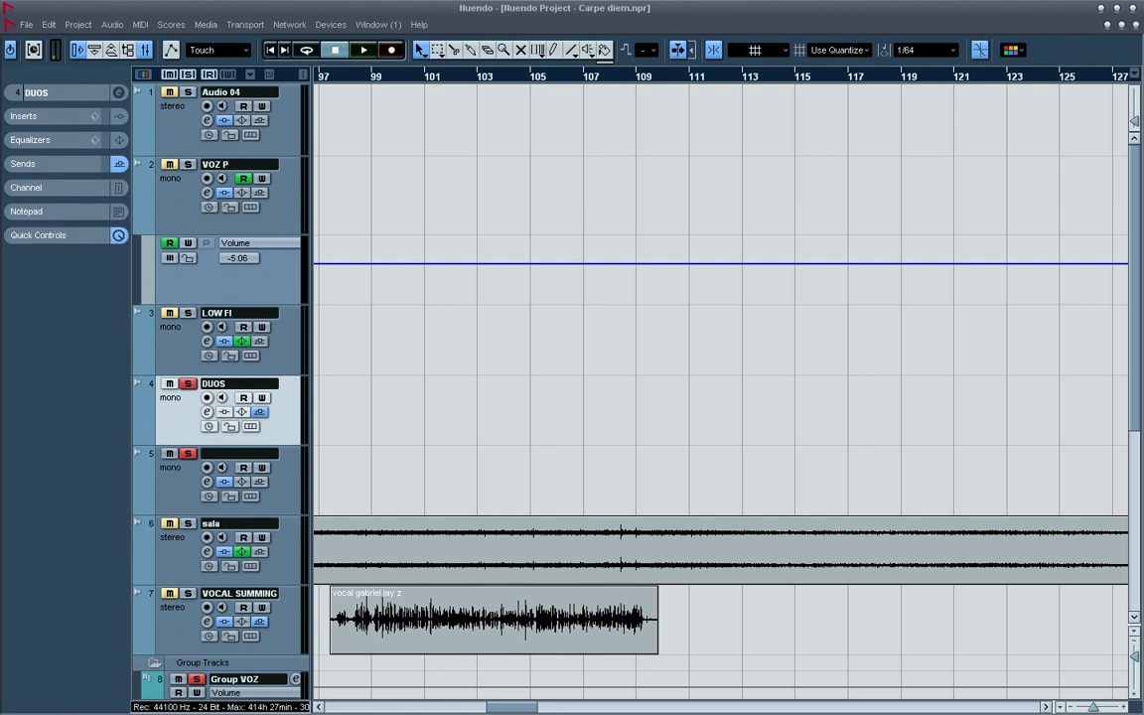
left_click(40, 188)
left_click(40, 164)
left_click(40, 162)
Return to the start of the first DUOS event near bar 6 and briefly play it in solo.
key("g")
key("g")
key("g")
key("g")
key("g")
key("g")
key("g")
key("g")
key("g")
key("g")
key("g")
key("g")
key("g")
key("g")
key("g")
key("h")
key("h")
scroll(436, 272, "up", 5)
key("space")
key("space")
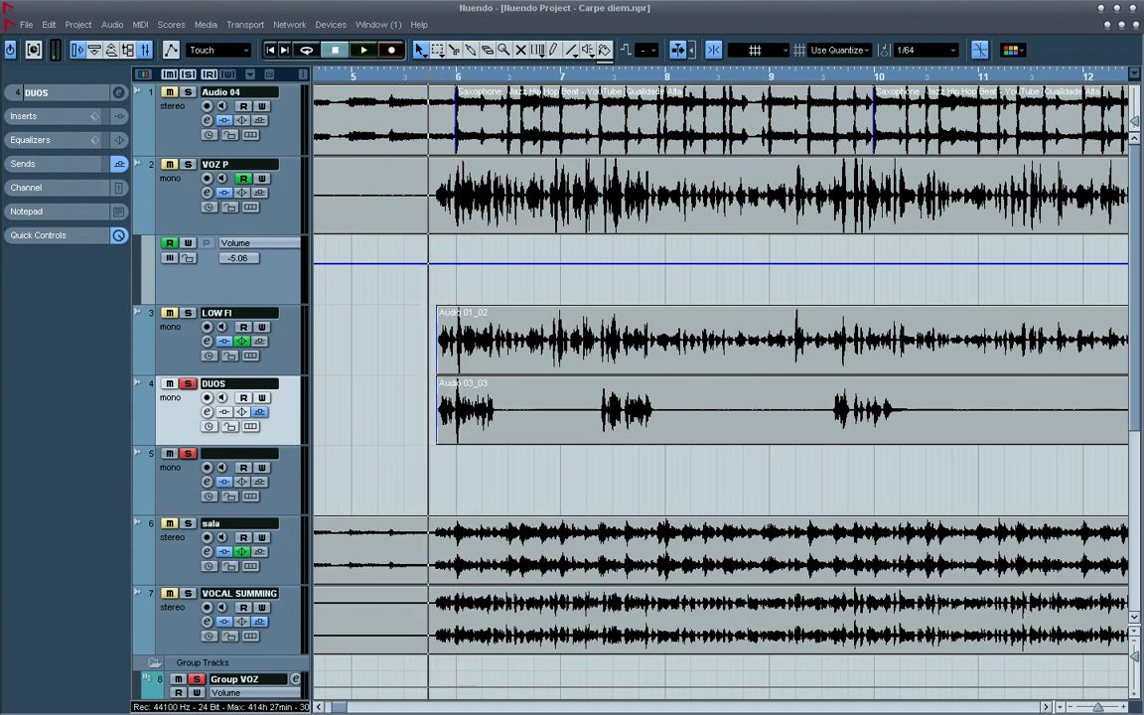
Reselect DUOS and clear the solo state on all tracks.
key("Up")
key("Down")
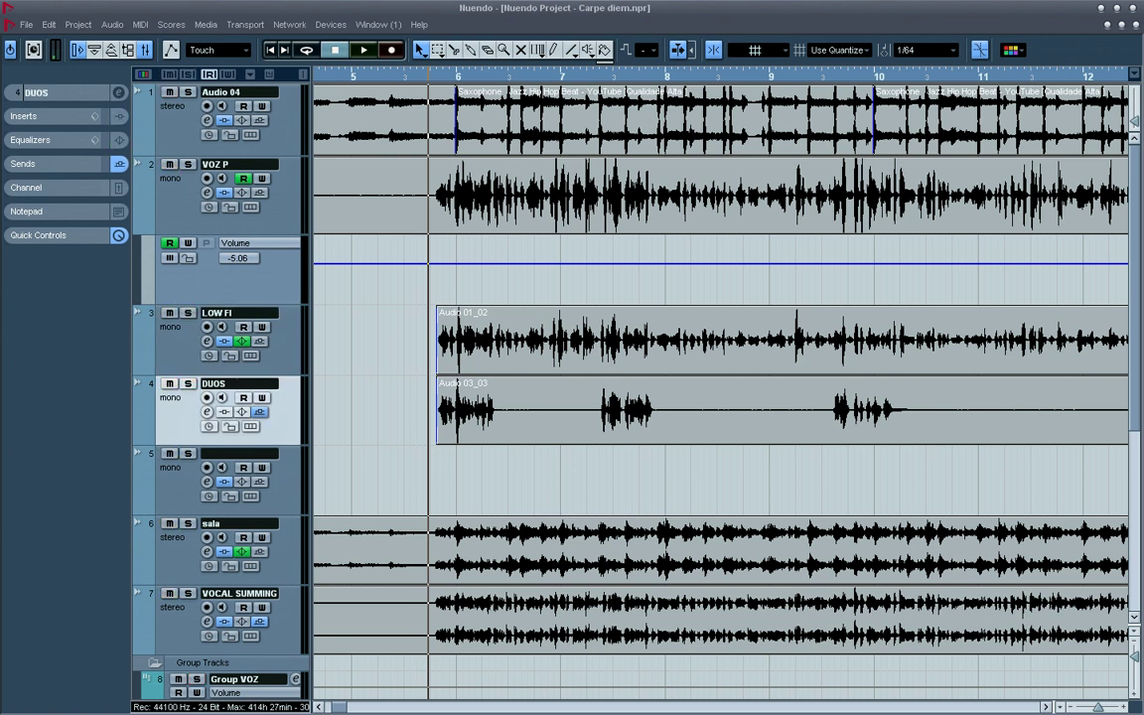
Solo the DUOS track and play it twice from just before bar 6.
key("s")
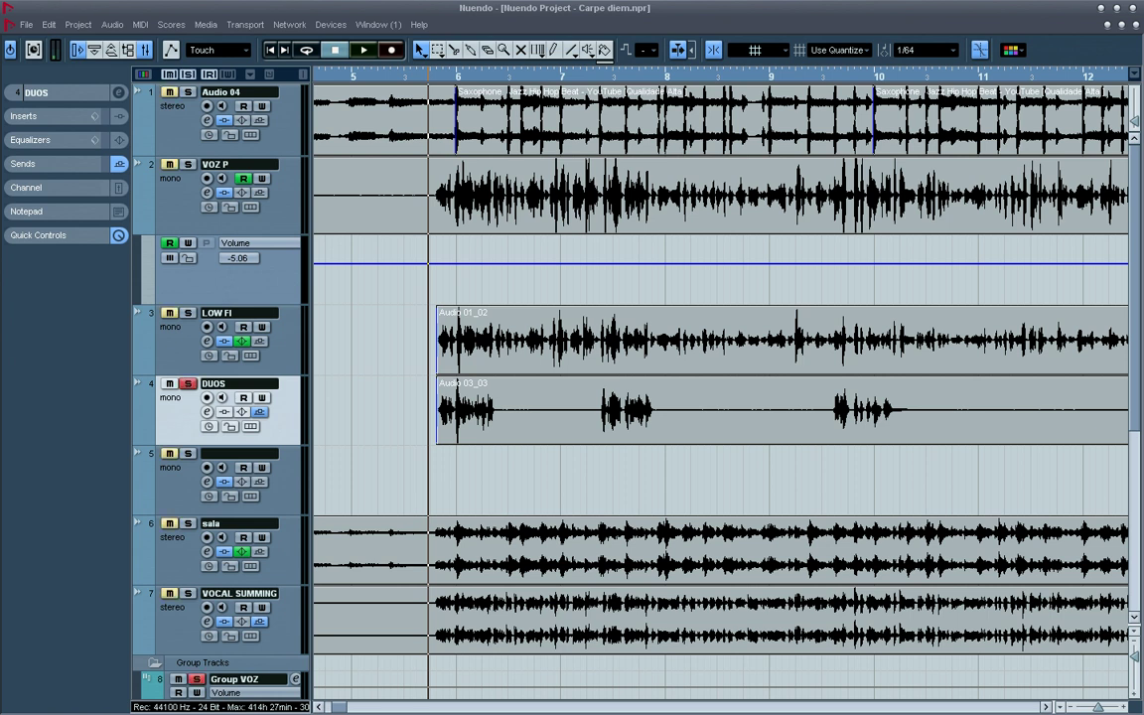
key("space")
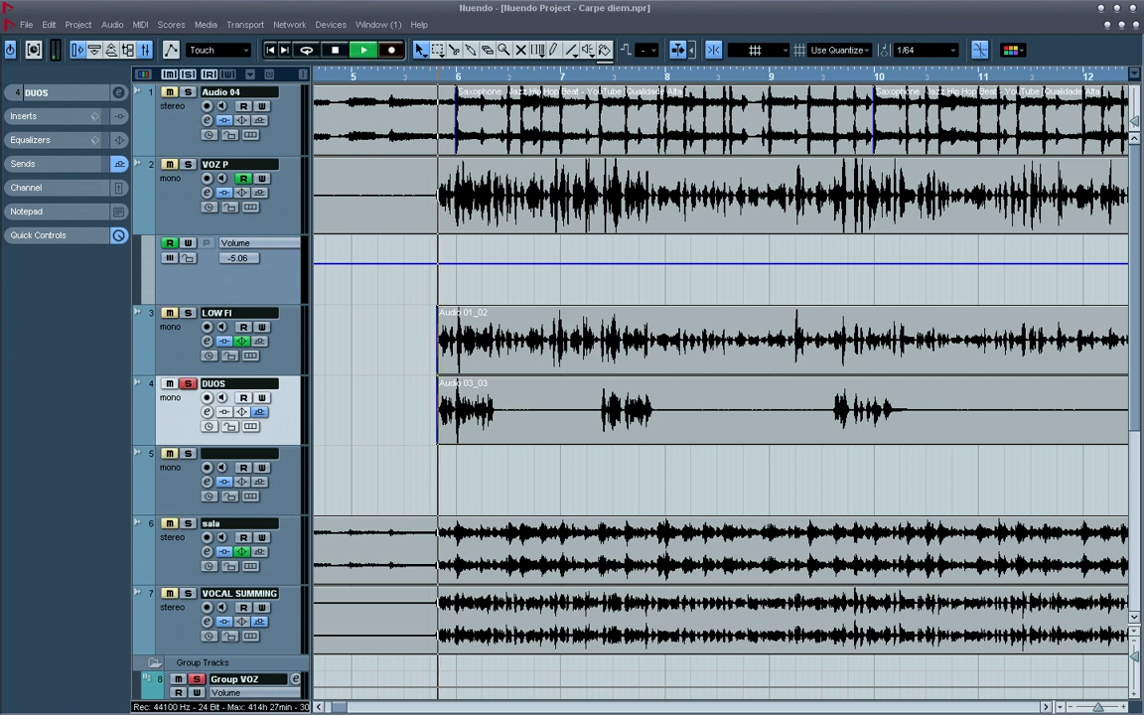
key("space")
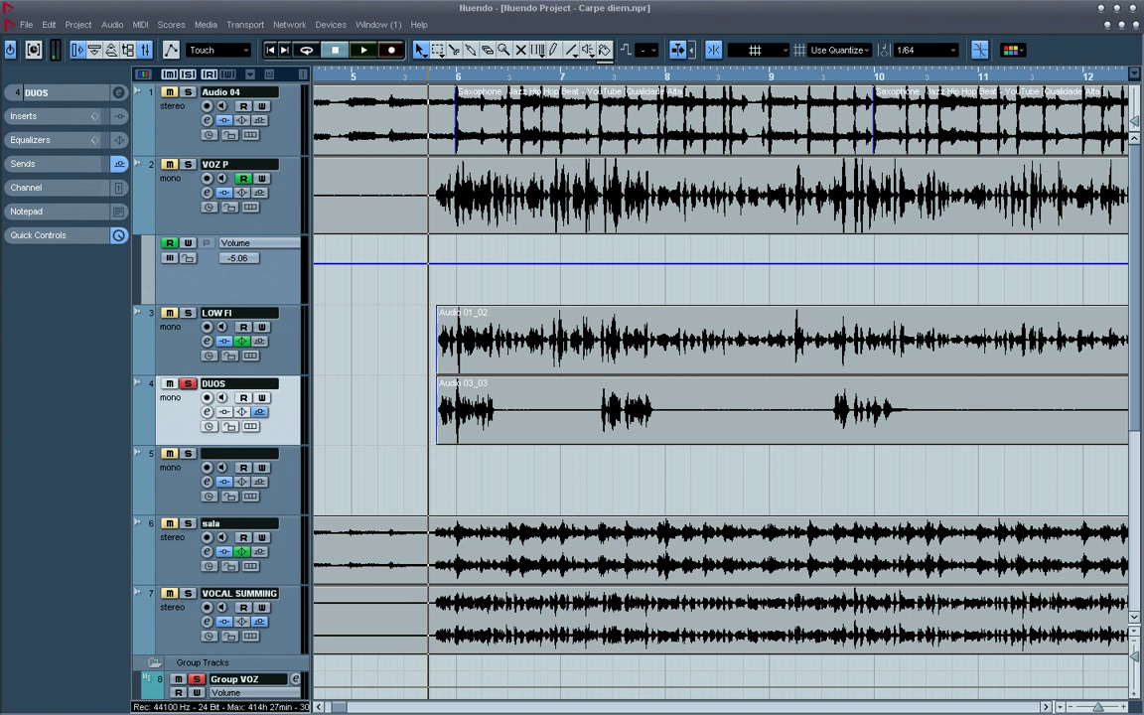
key("space")
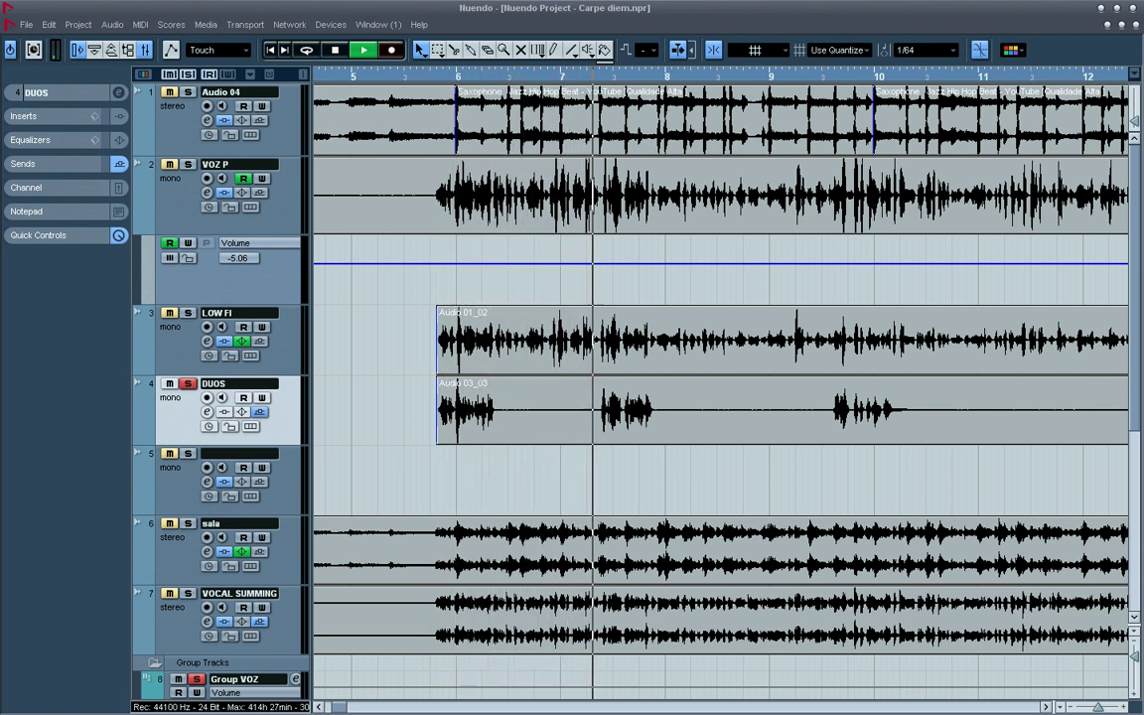
key("space")
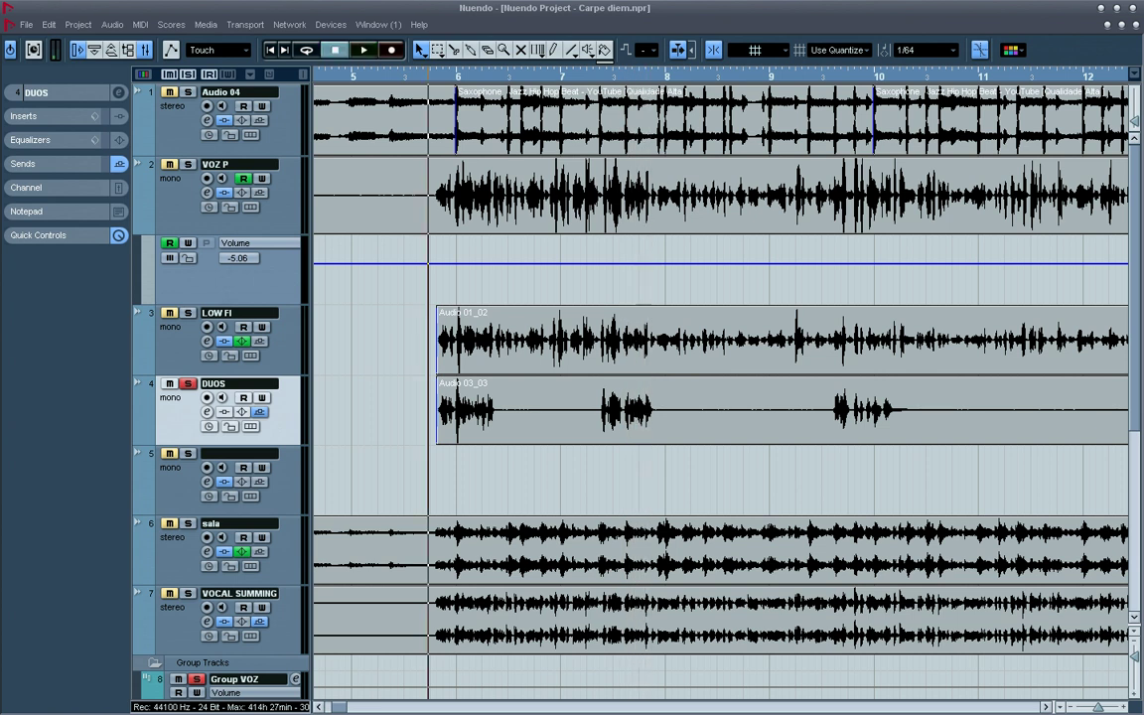
Show the DUOS channel fader and audition the soloed track with the fader left at -oo.
left_click(648, 50)
left_click(647, 51)
left_click(30, 188)
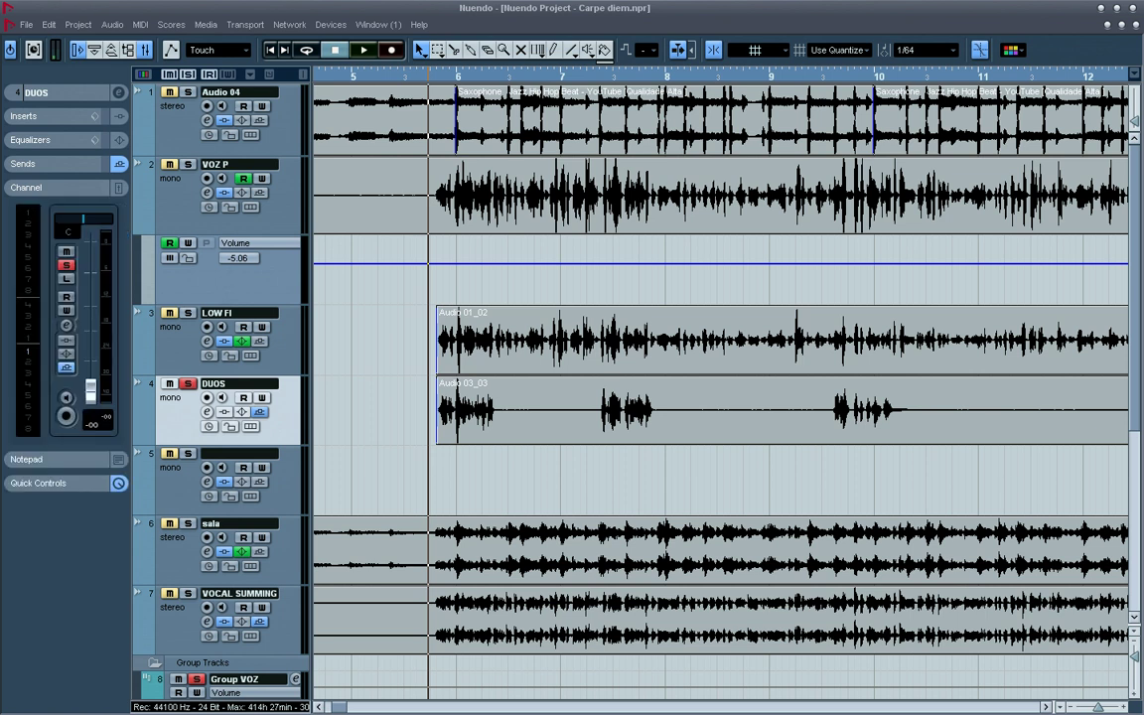
mouse_move(90, 390)
left_mouse_down()
mouse_move(90, 266)
mouse_move(90, 390)
left_mouse_up()
mouse_move(90, 390)
left_mouse_down()
mouse_move(90, 238)
mouse_move(90, 390)
left_mouse_up()
key("space")
key("space")
key("space")
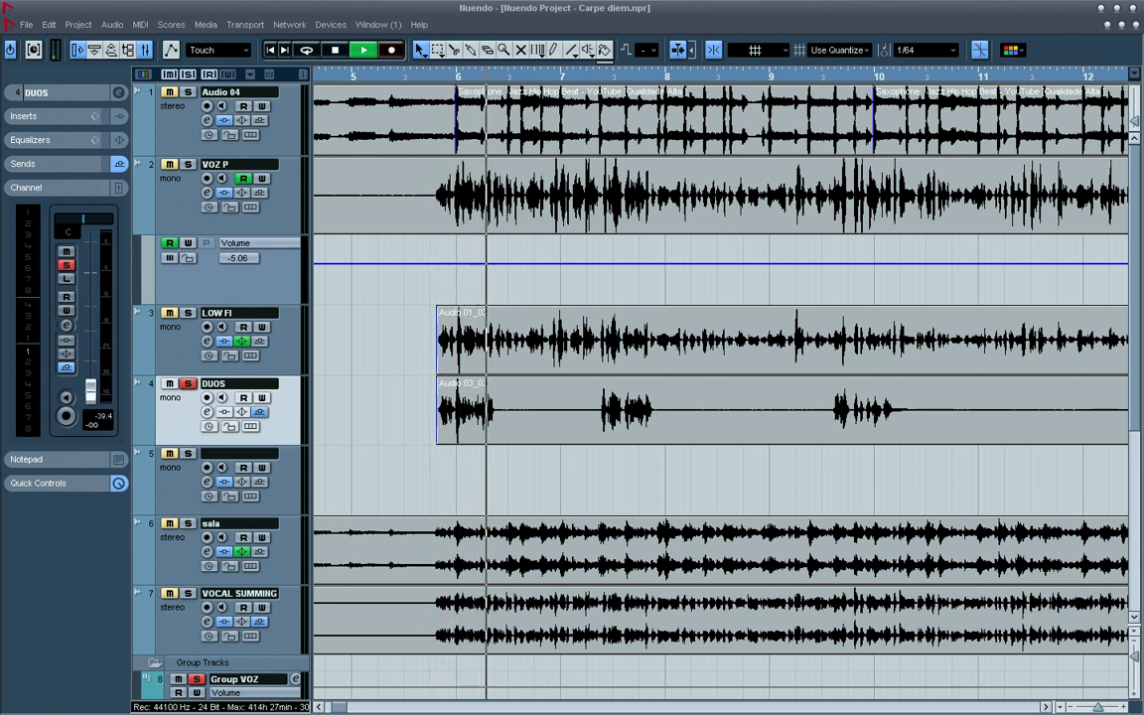
key("space")
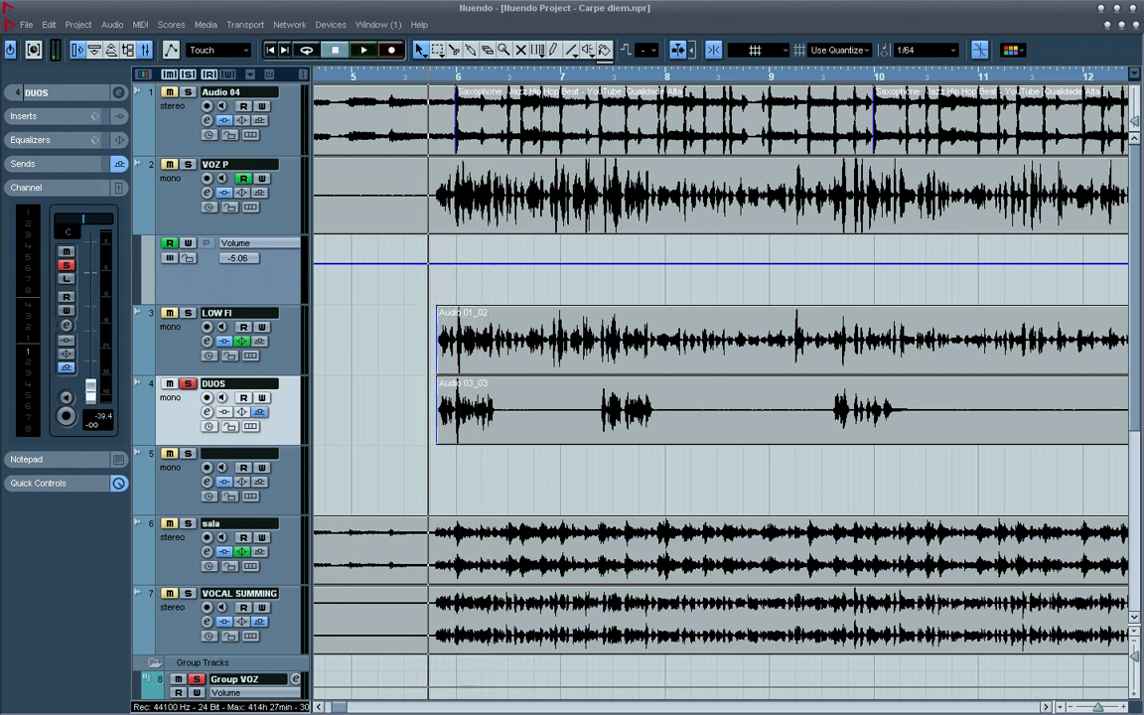
Raise the DUOS fader to -8.77 for a short playback, then return it to -oo and play again.
left_click_drag(90, 390, 91, 316)
key("space")
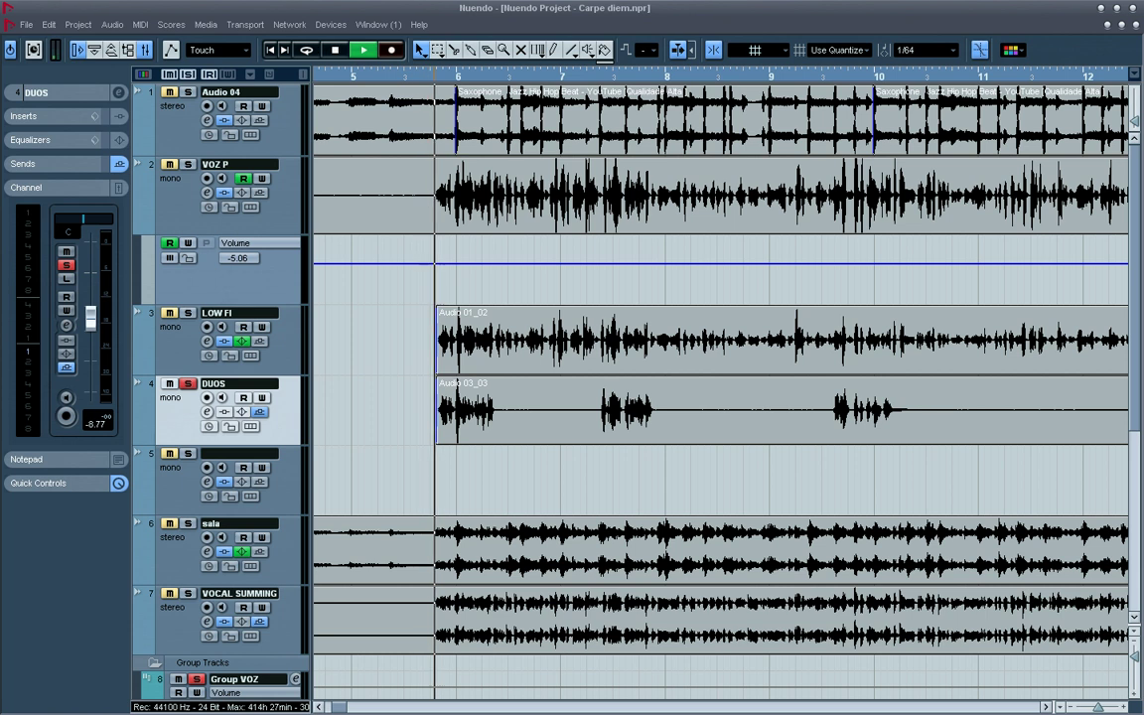
key("space")
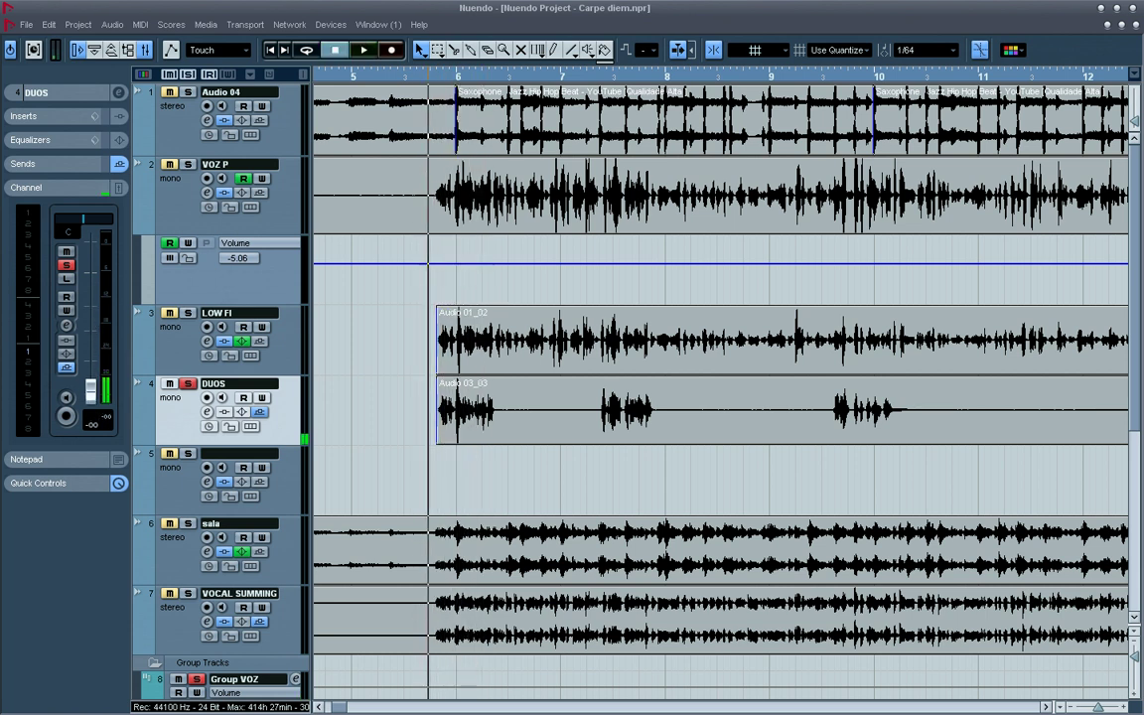
mouse_move(90, 390)
left_mouse_down()
mouse_move(90, 346)
mouse_move(90, 375)
left_mouse_up()
key("space")
key("space")
Add VOZ P to the solo, play it together with DUOS, then unsolo VOZ P and reselect DUOS.
left_click(187, 165)
key("space")
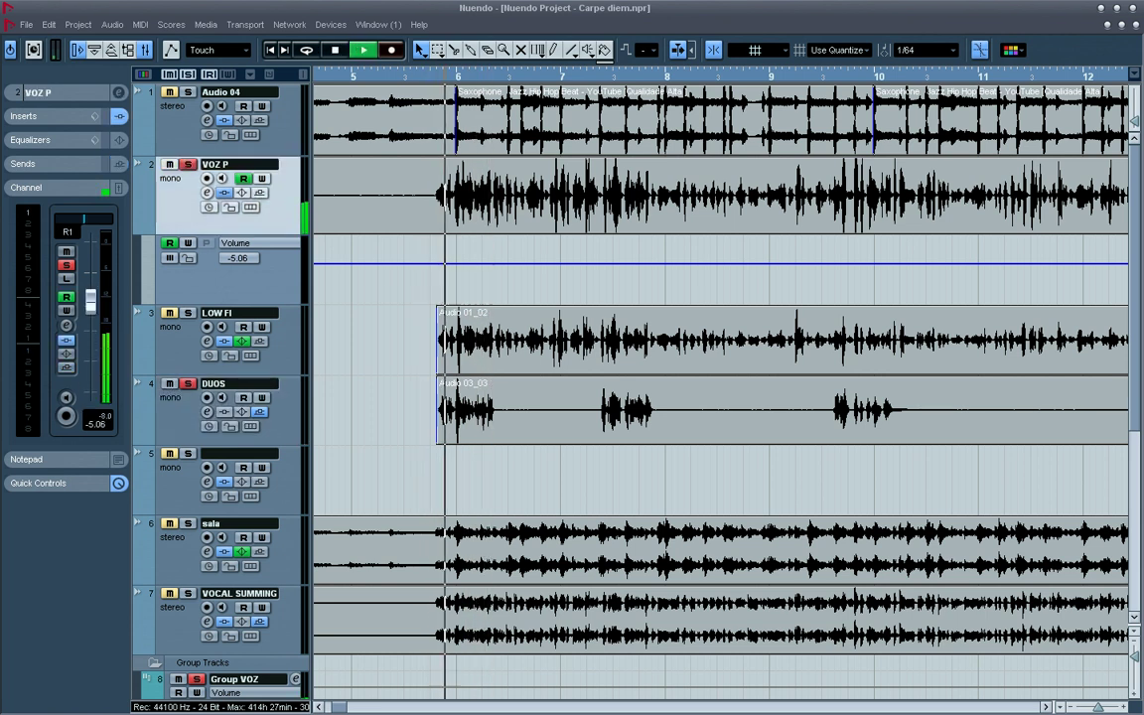
key("space")
left_click(179, 413)
left_click(187, 165)
Examine the DOBLER send on DUOS and compare it with the DUOS channel fader.
left_click(39, 164)
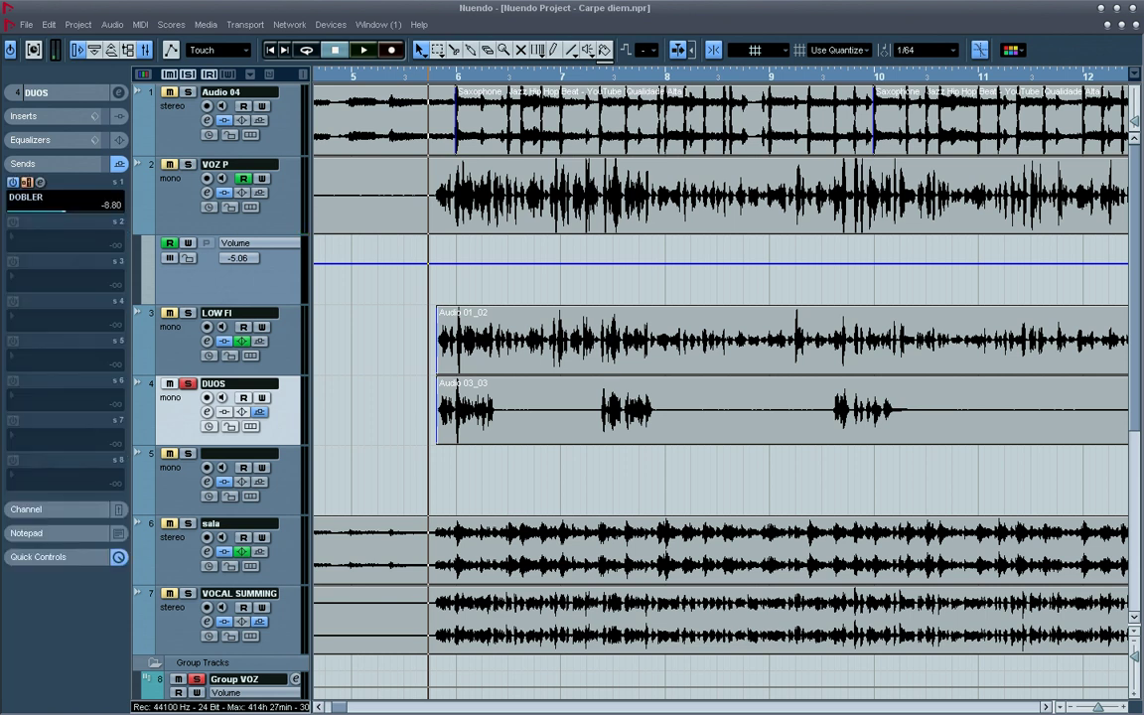
left_click(40, 164)
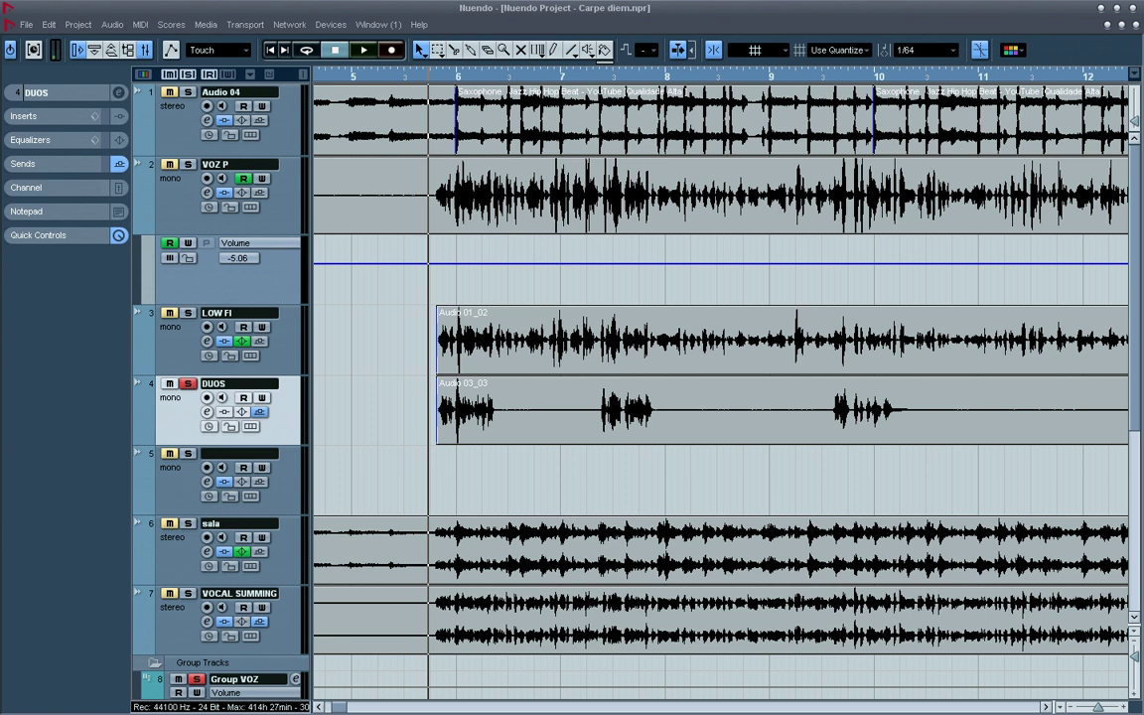
left_click(26, 188)
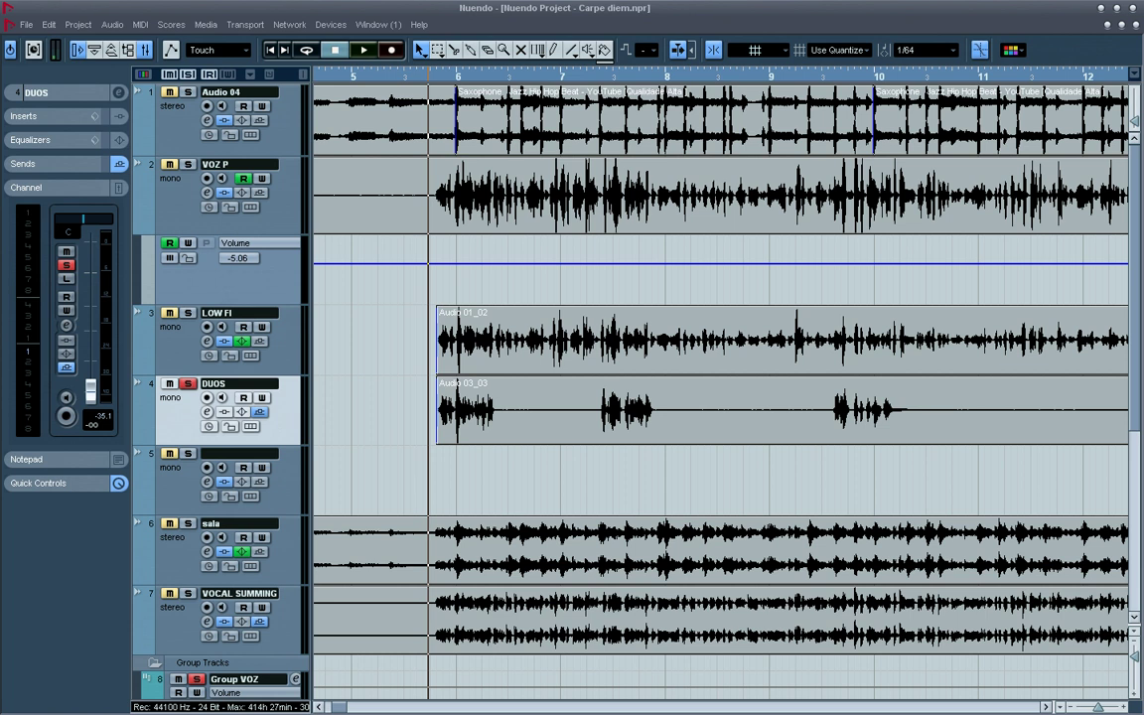
left_click(60, 163)
left_click(50, 163)
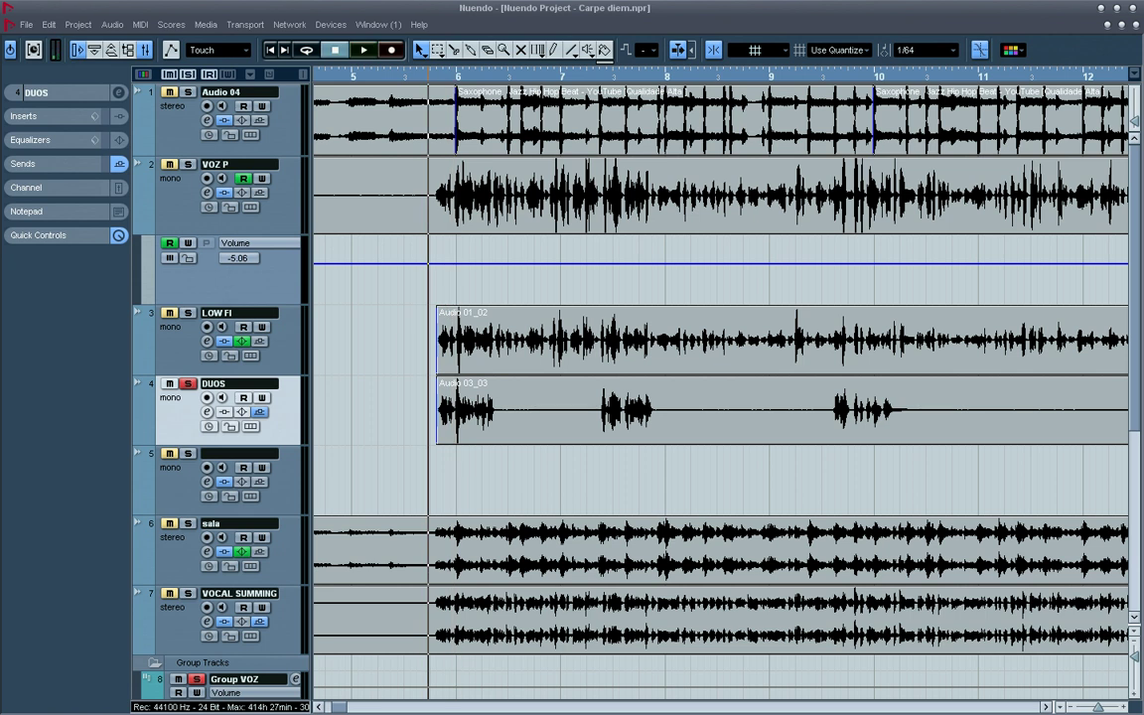
Solo LOW FI alongside DUOS and play both tracks from just before bar 6.
key("space")
left_click(49, 164)
left_click(50, 164)
key("space")
left_click(188, 313)
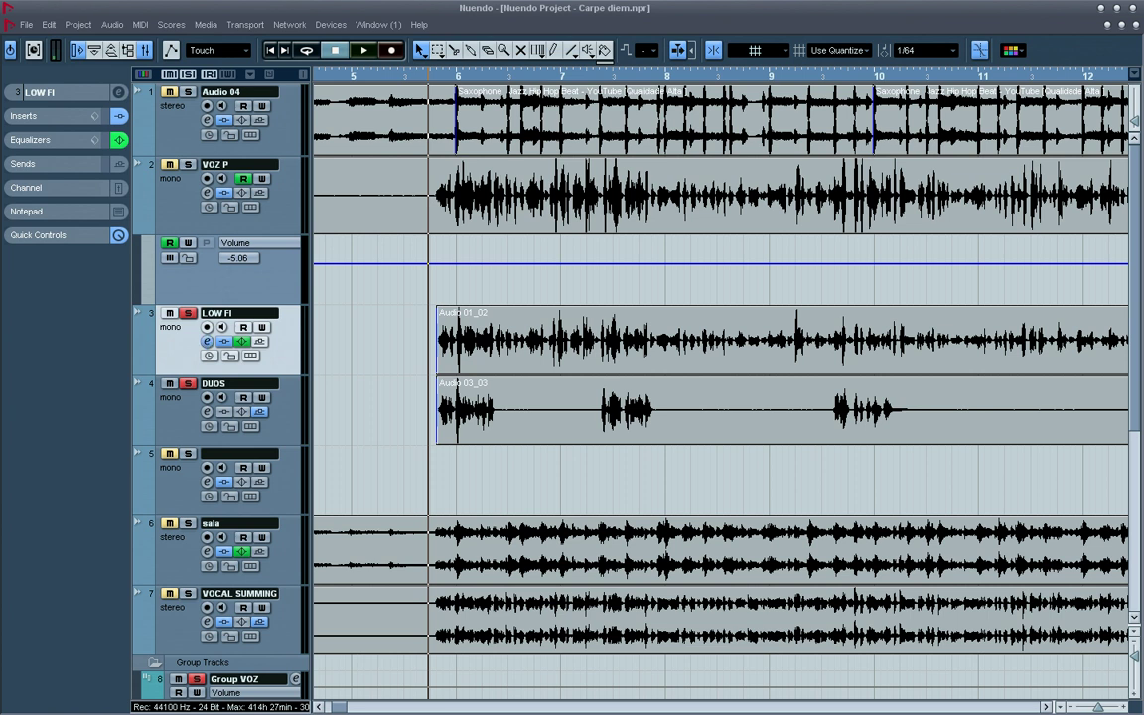
key("space")
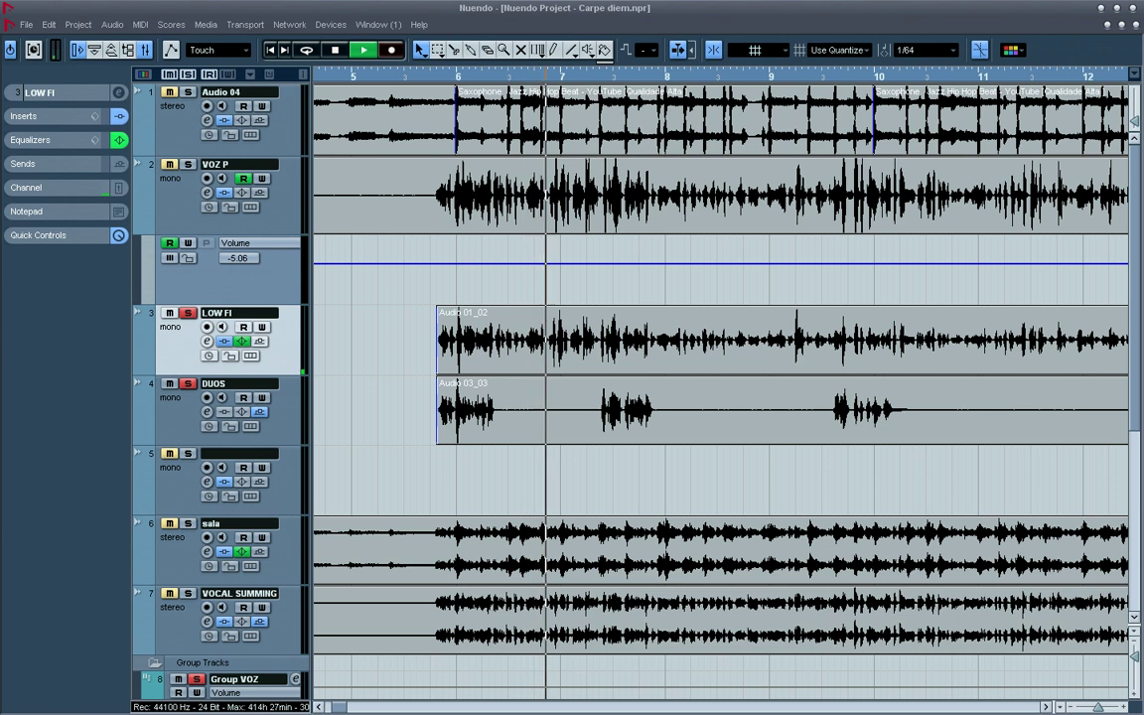
key("space")
Add VOZ P to the solo, play the three vocal tracks together and reselect DUOS.
left_click(188, 165)
key("space")
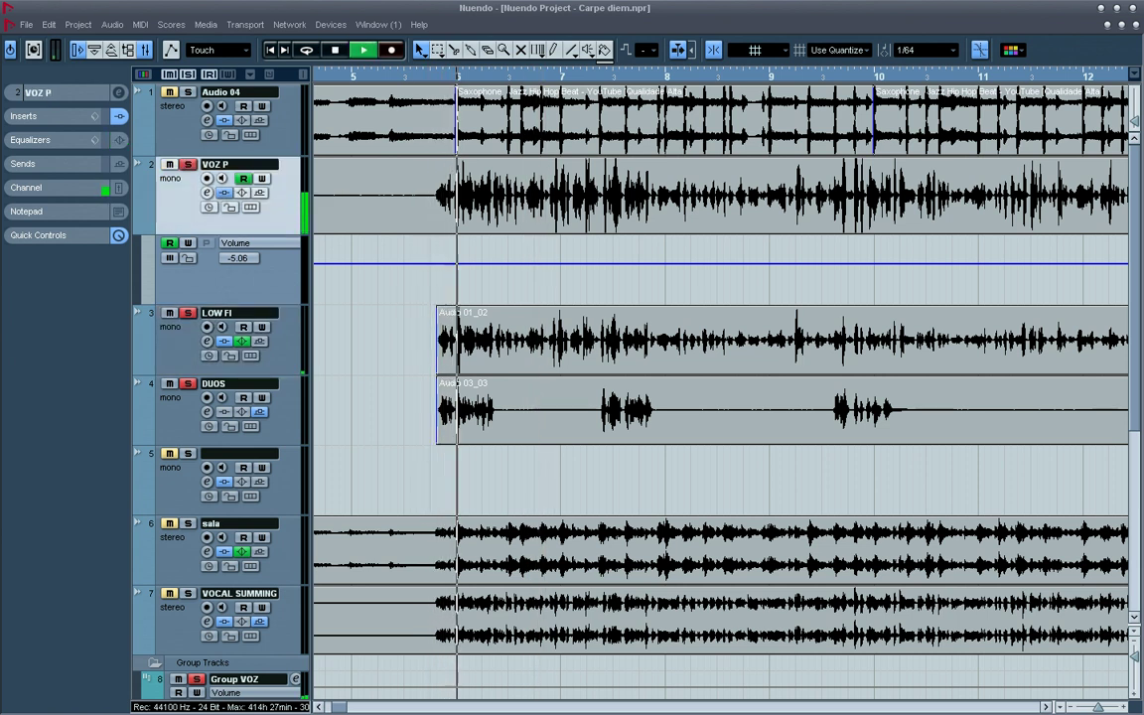
left_click(179, 411)
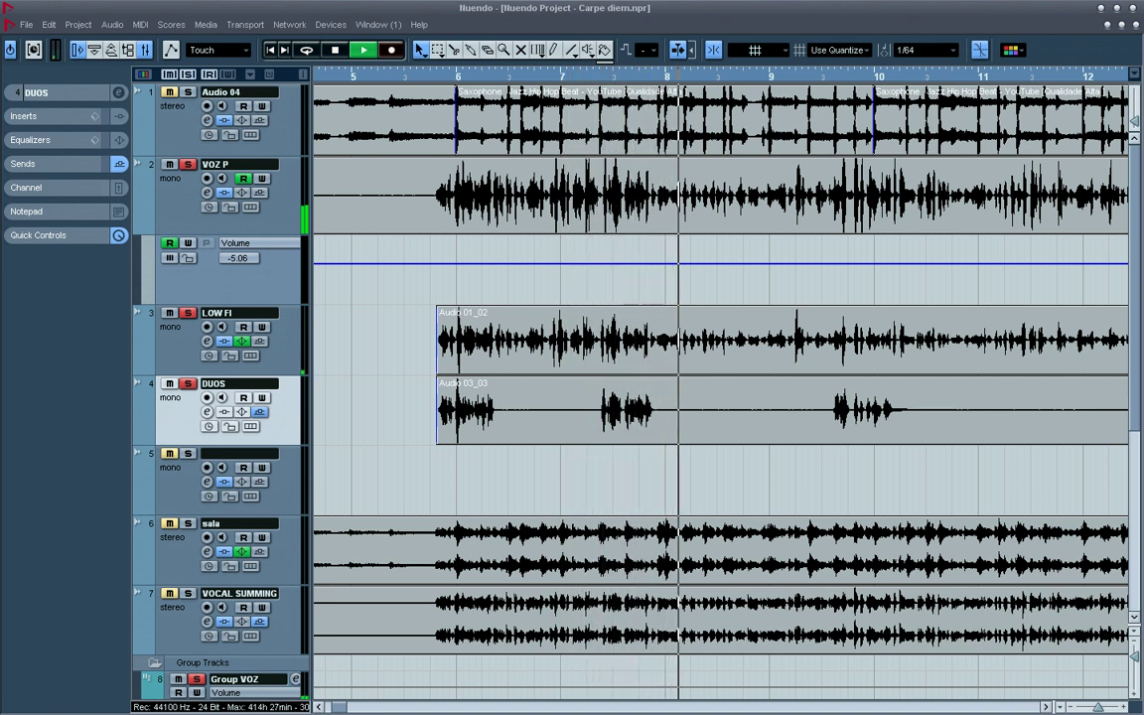
key("space")
Solo only VOCAL SUMMING with its channel fader shown, then return the selection to DUOS and clear all solos.
left_click(188, 593, "ctrl")
left_click(49, 187)
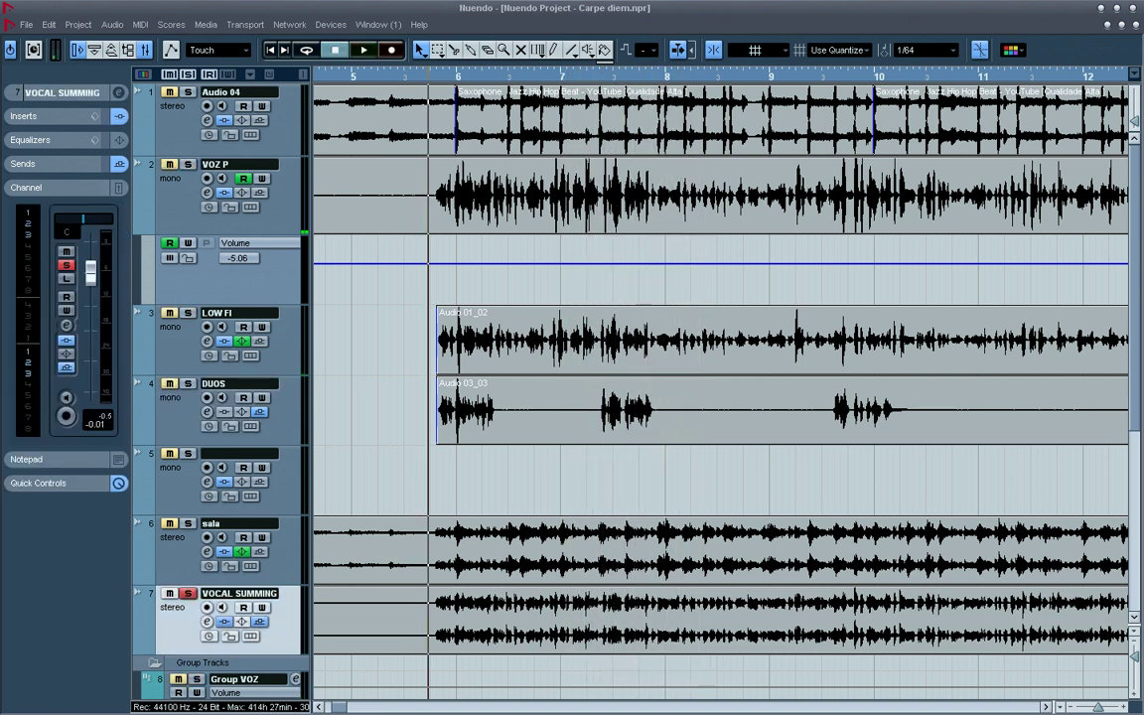
left_click_drag(90, 272, 90, 390)
key("Up")
key("Up")
key("Down")
key("Up")
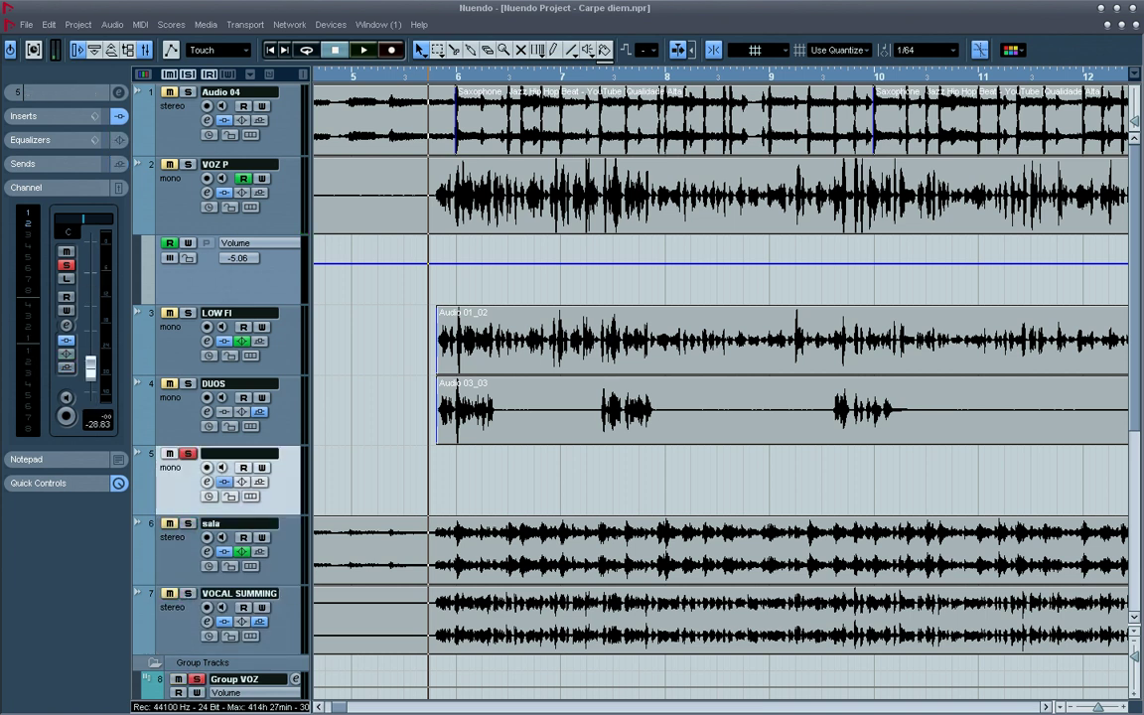
key("Up")
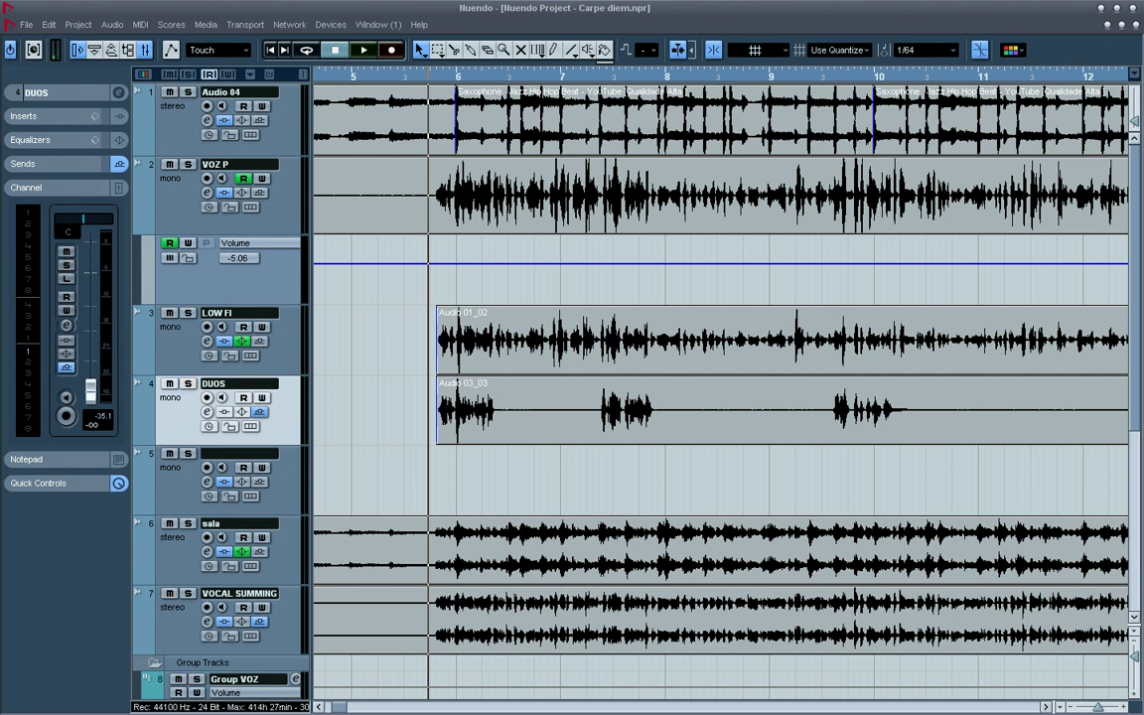
Look through the channel strips of the neighbouring tracks, finishing on Audio 04.
key("Up")
key("Up")
key("Up")
key("Down")
key("Down")
key("Down")
key("Down")
key("Up")
key("Up")
key("Up")
key("Up")
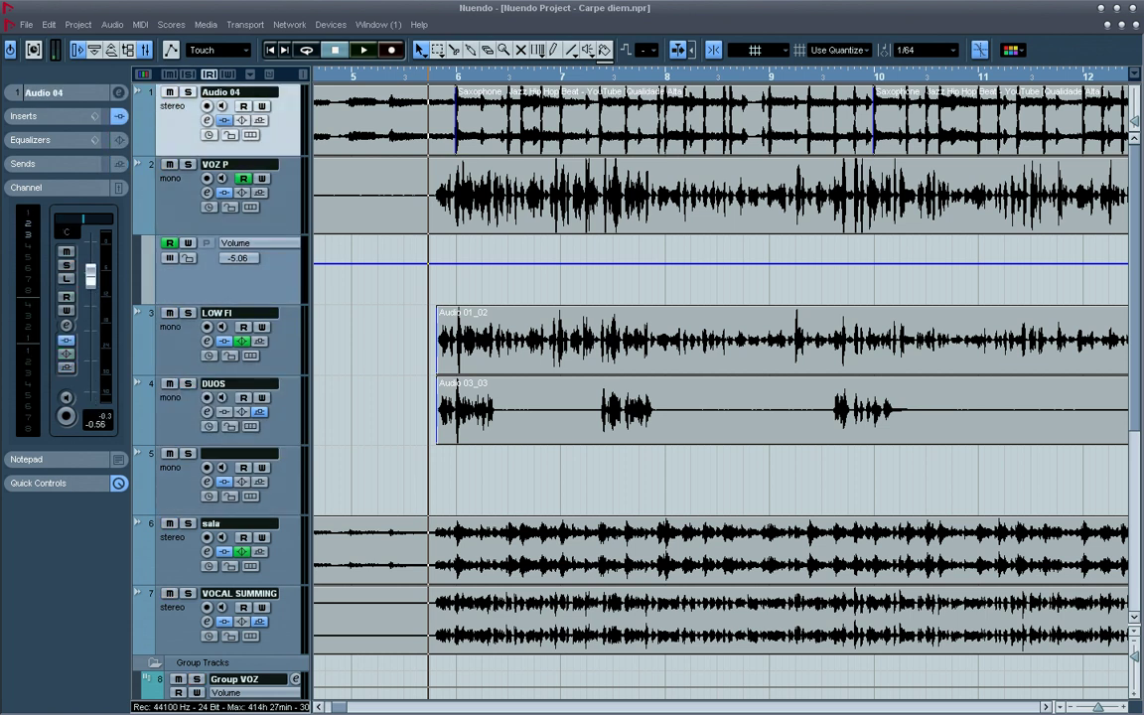
Examine the whole arrangement across all tracks, then return to a closer look at the opening bars.
key("g")
key("g")
key("g")
key("g")
key("g")
key("g")
key("g")
key("h")
key("h")
left_click_drag(409, 76, 357, 98)
key("h")
key("g")
key("g")
key("g")
key("h")
key("g")
key("g")
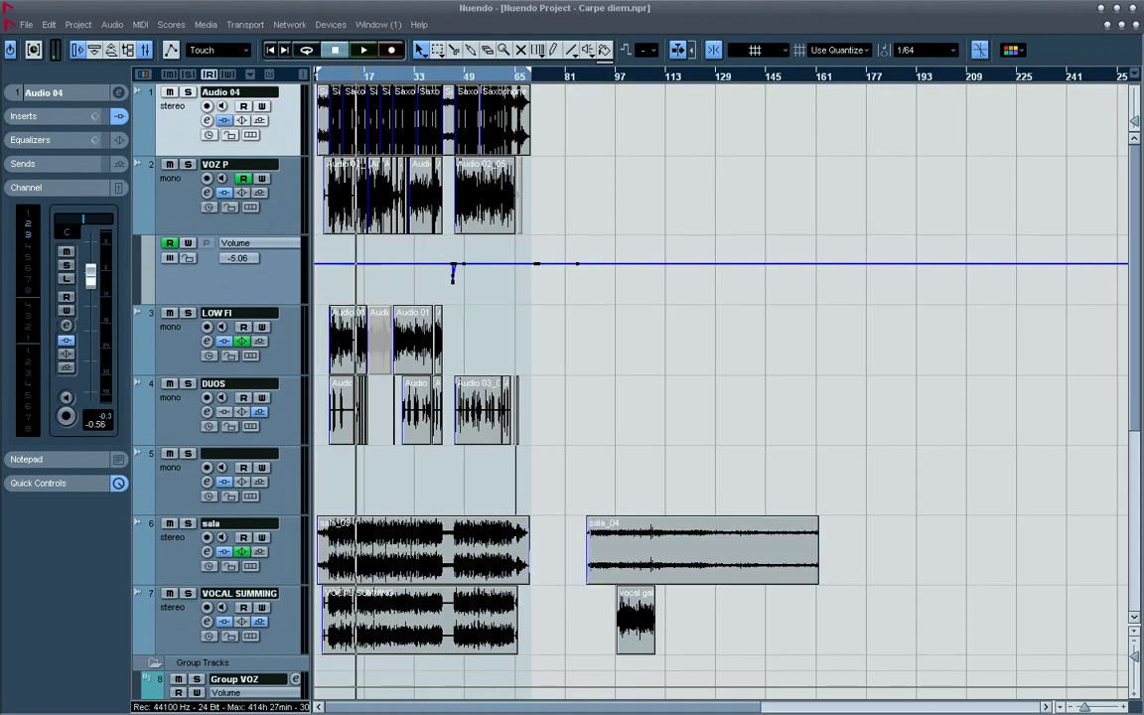
key("h")
key("h")
key("h")
Select the sala track, move the playhead to the start of its first event near bar 2 and collapse the channel strip.
left_click(283, 551)
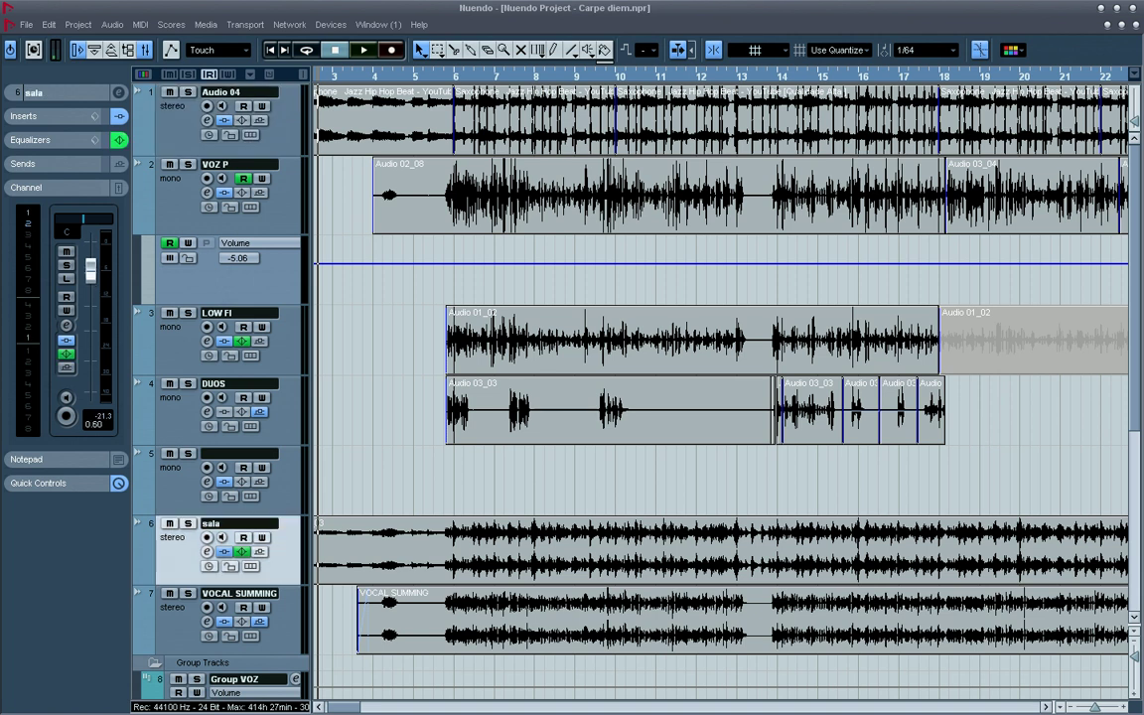
key("h")
key("h")
mouse_move(394, 75)
left_mouse_down()
mouse_move(394, 112)
mouse_move(394, 62)
left_mouse_up()
left_click(30, 187)
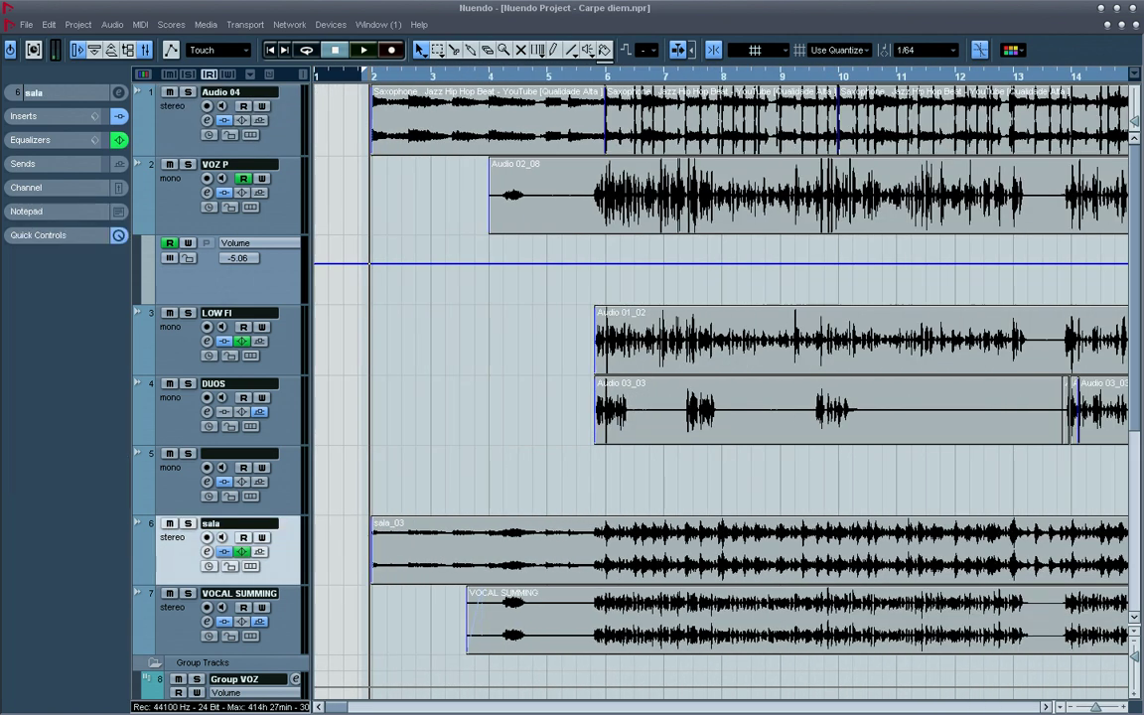
Examine the sala track's insert effects, basic track settings and channel strip.
left_click(29, 117)
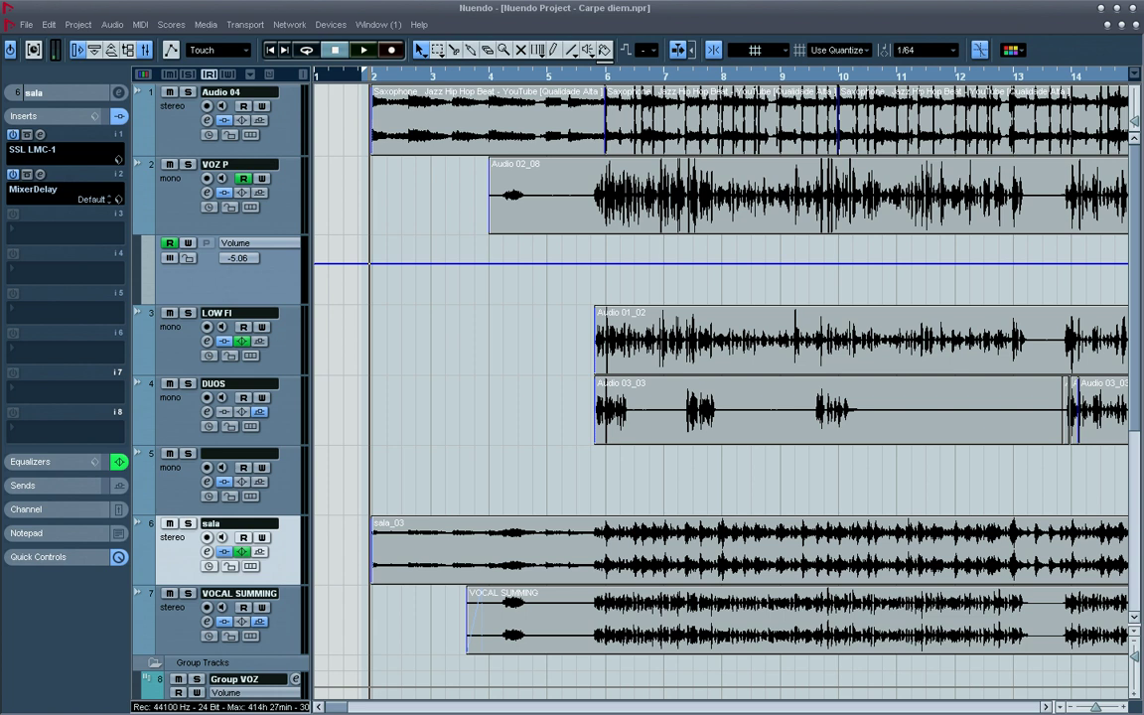
left_click(39, 116)
left_click(33, 92)
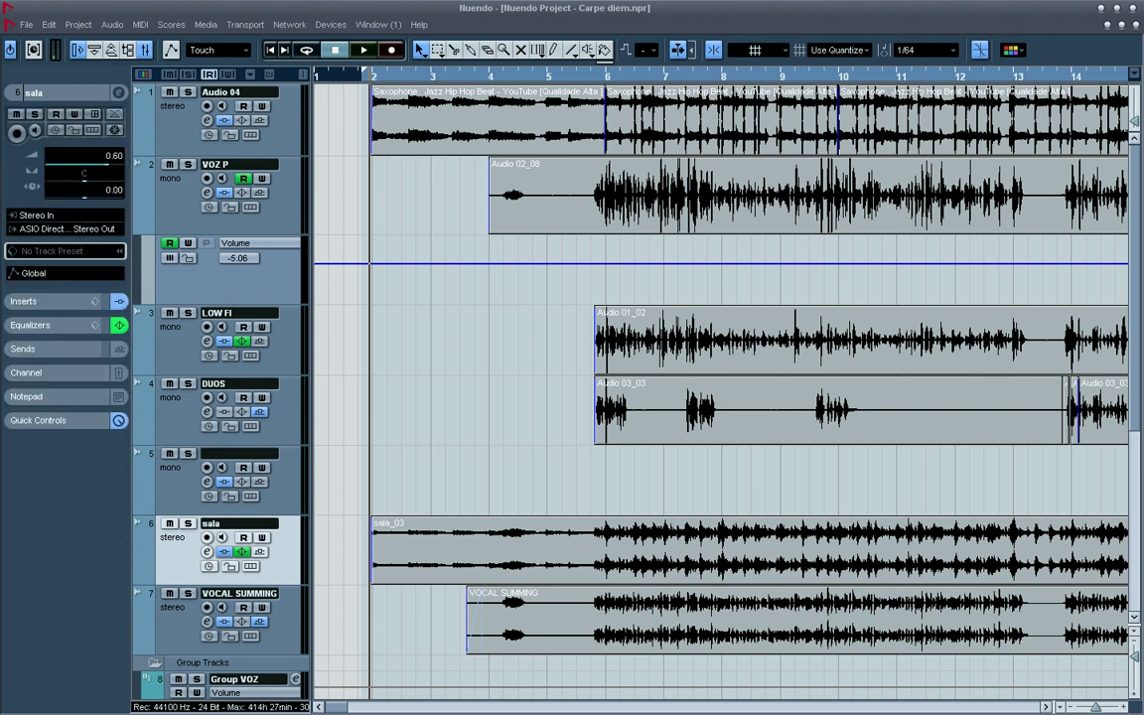
left_click(34, 93)
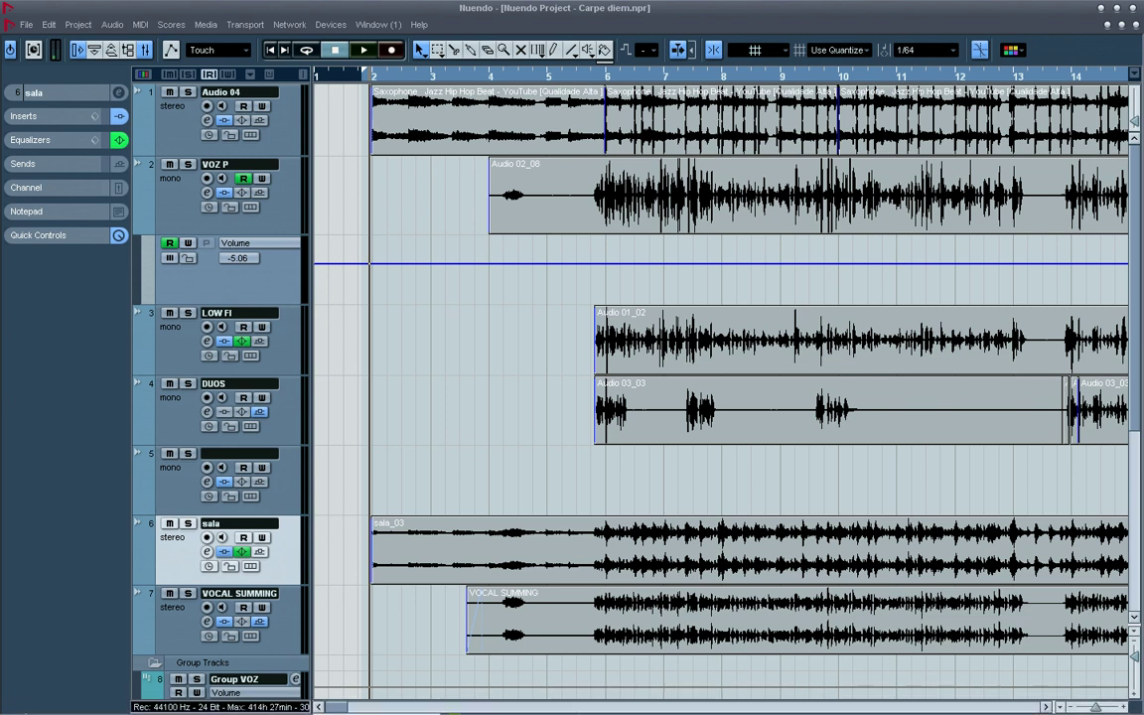
left_click(28, 188)
left_click(28, 188)
left_click(26, 117)
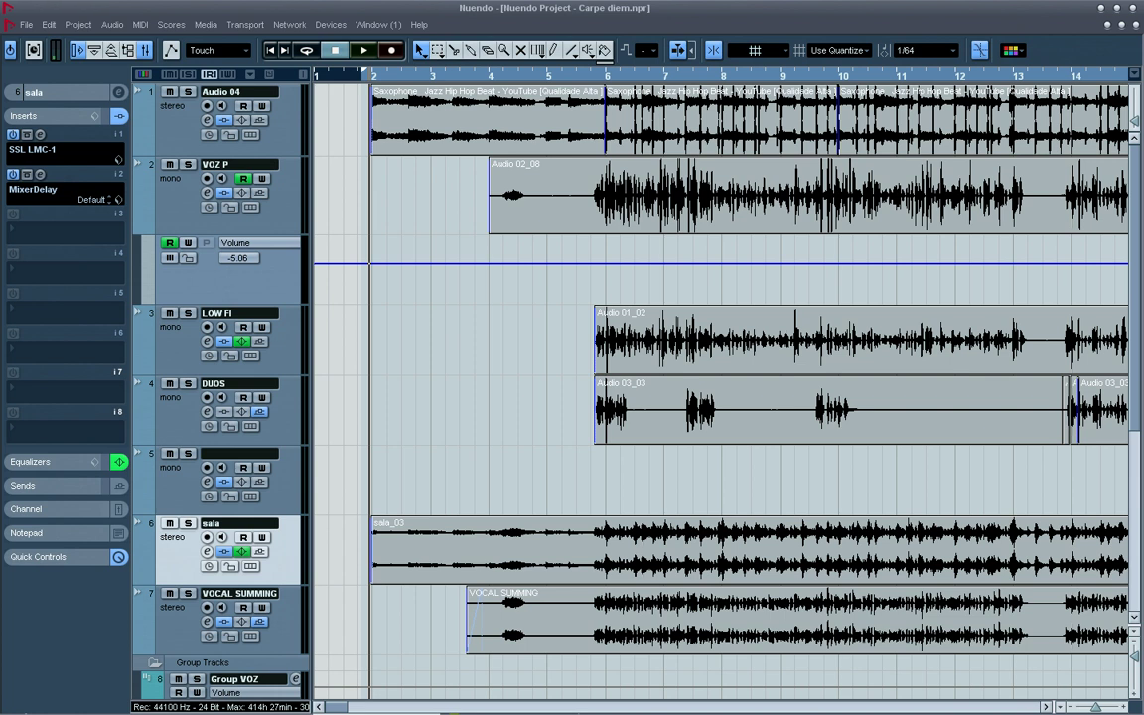
left_click(39, 116)
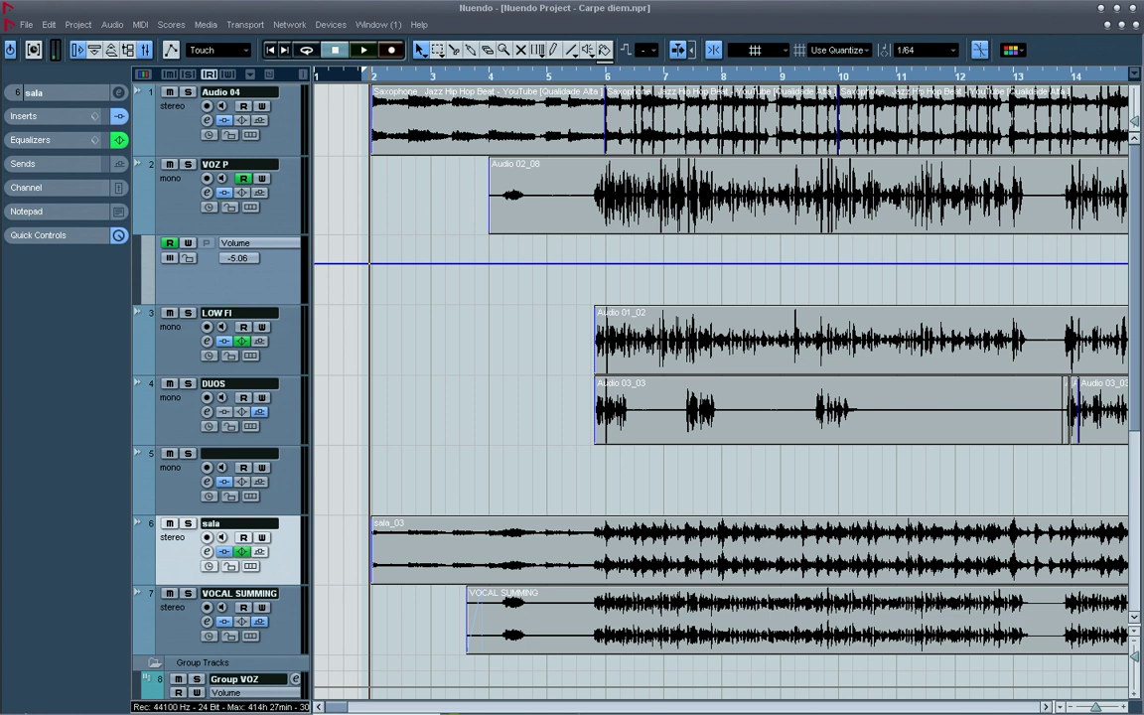
Move the playhead to the project start with the full song in view, show sala's channel strip and solo sala.
left_click_drag(400, 76, 321, 46)
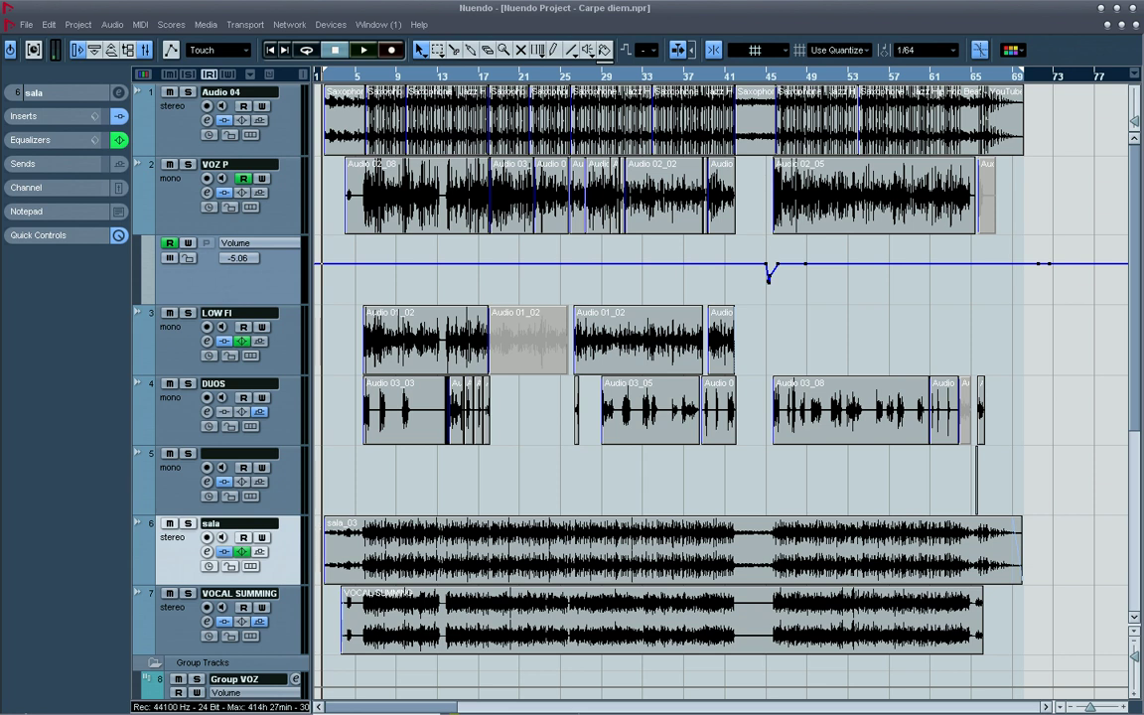
left_click(50, 188)
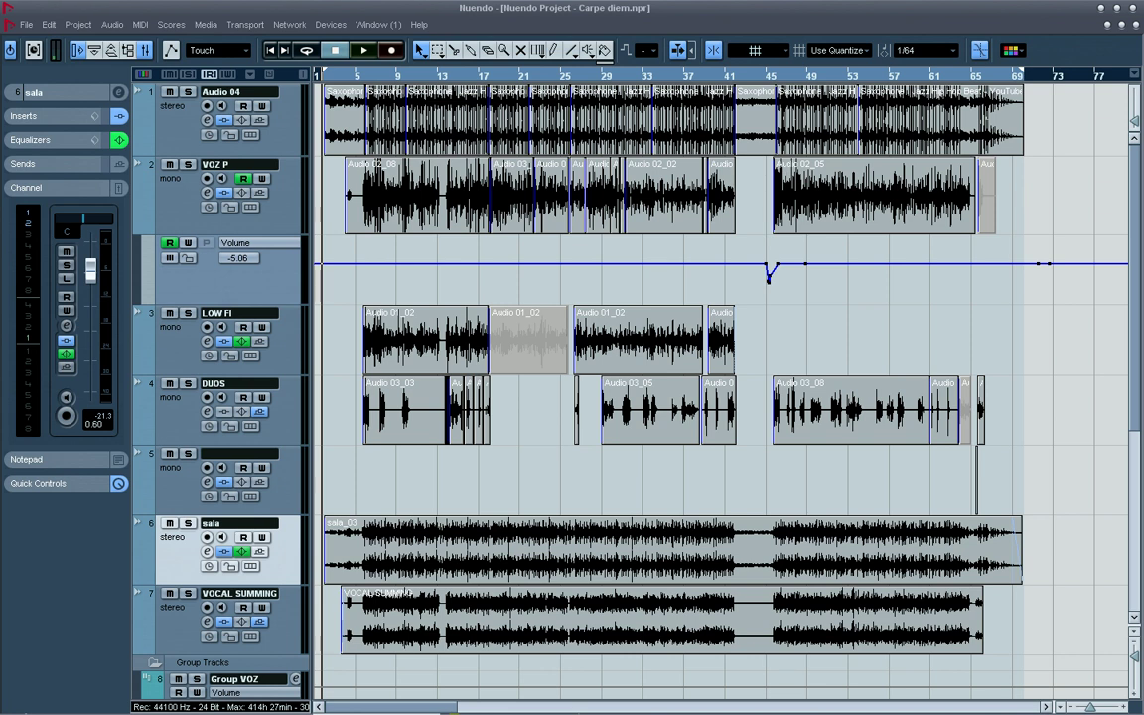
scroll(723, 397, "down", 4)
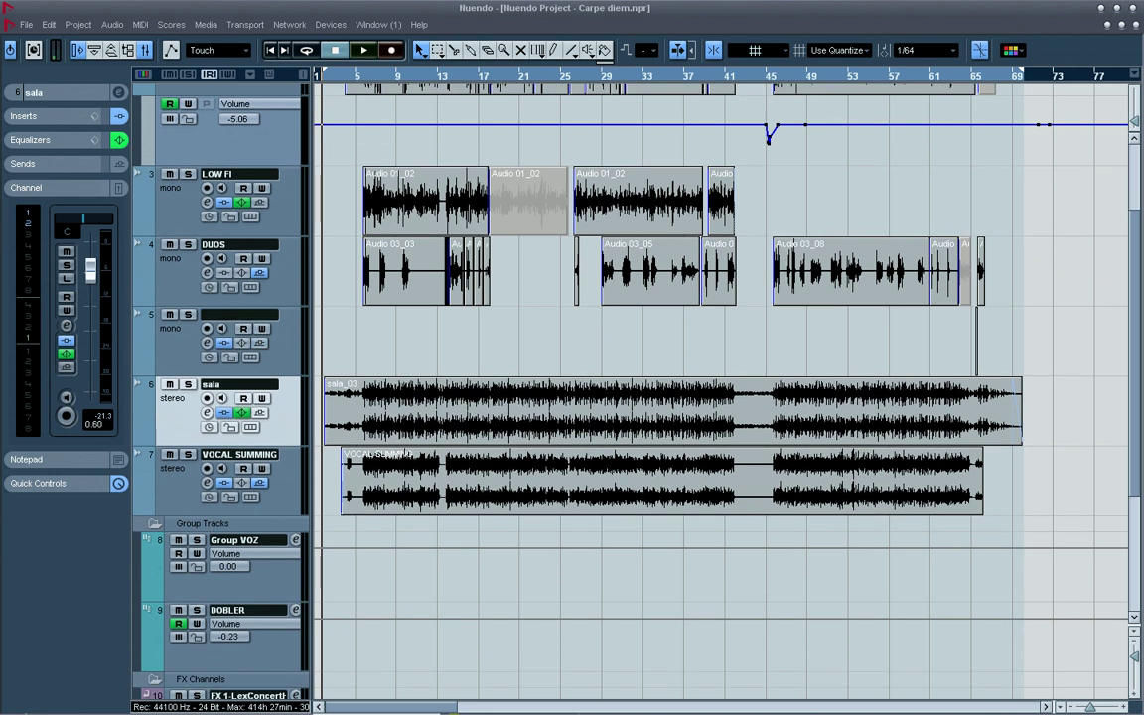
key("s")
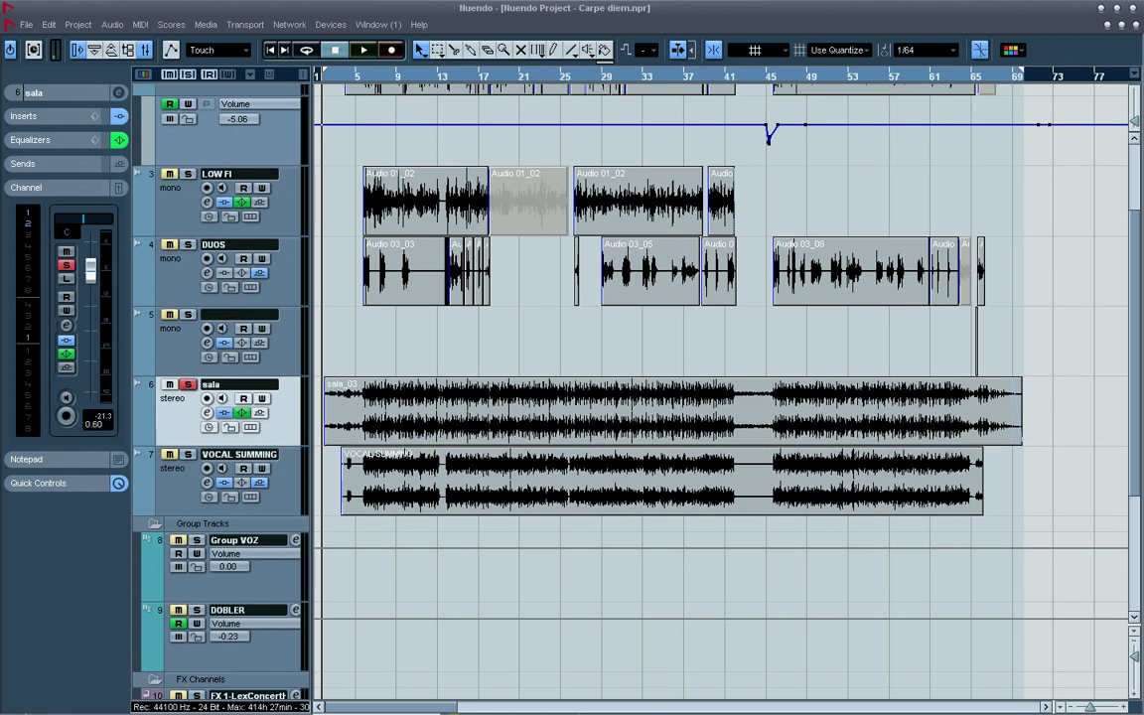
Audition the soloed sala track from bar 2 with its inserts and equalizers bypassed.
key("h")
key("h")
key("h")
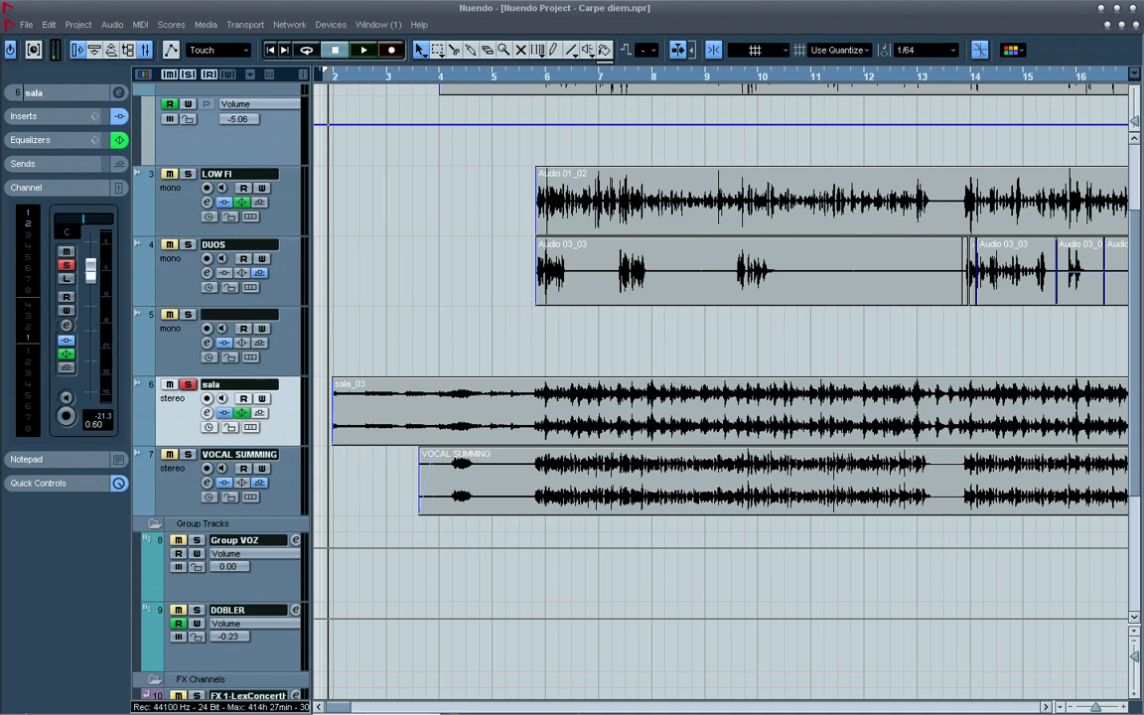
key("space")
key("space")
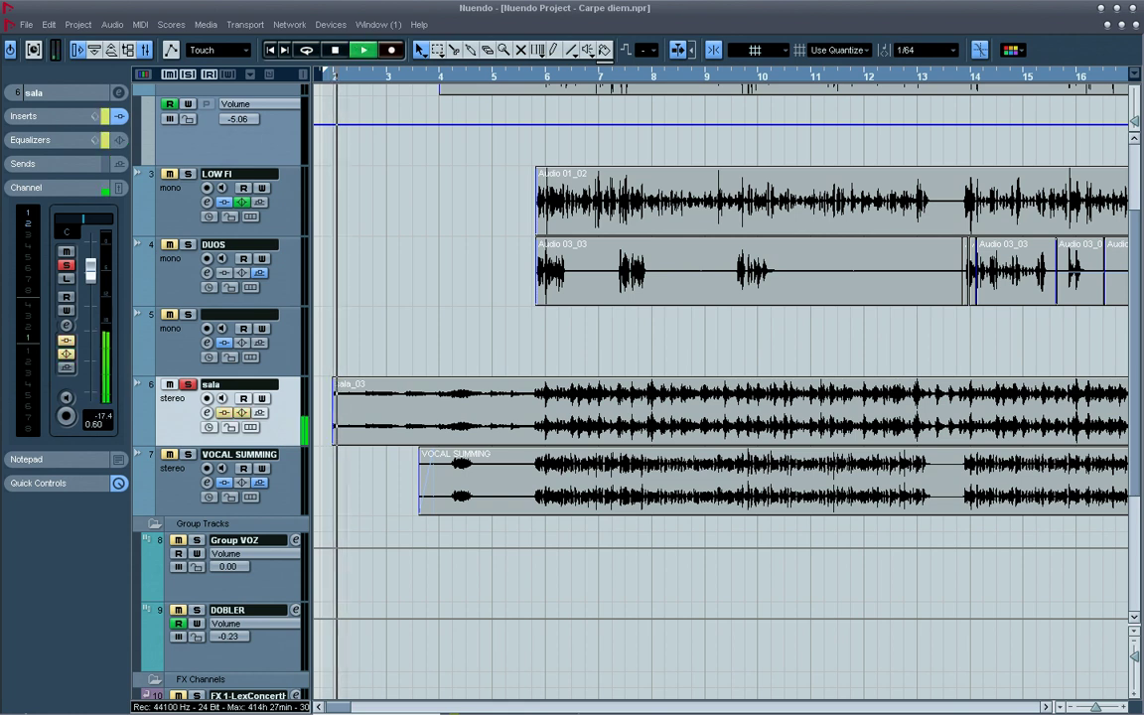
key("space")
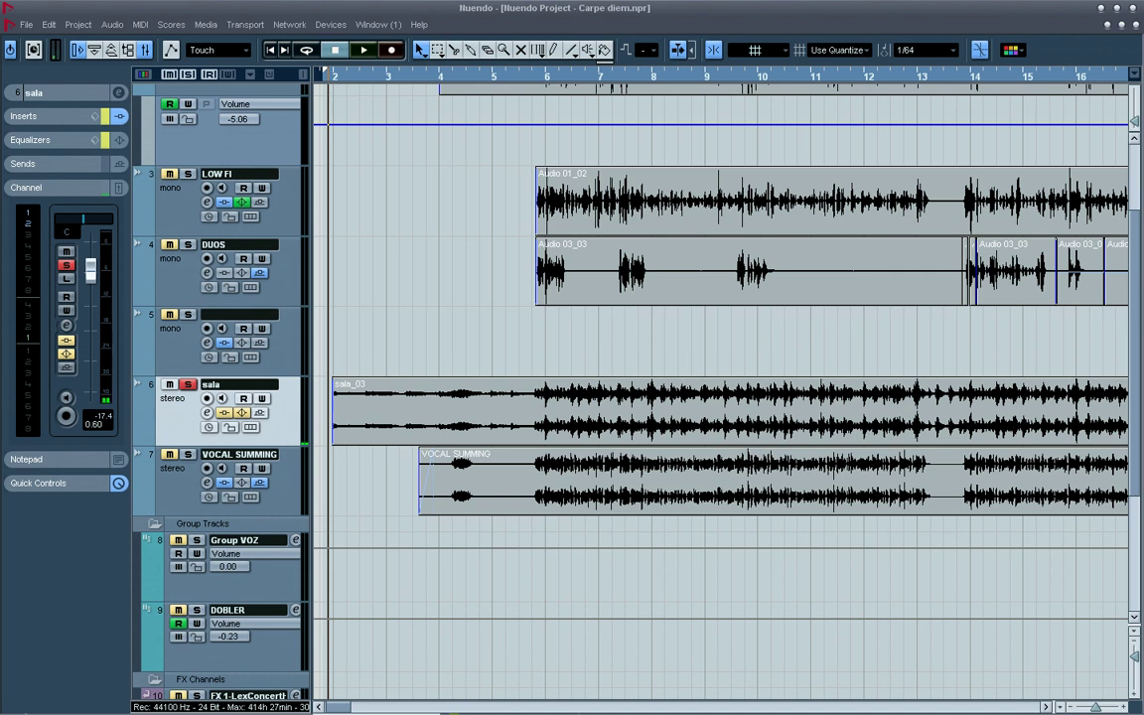
key("space")
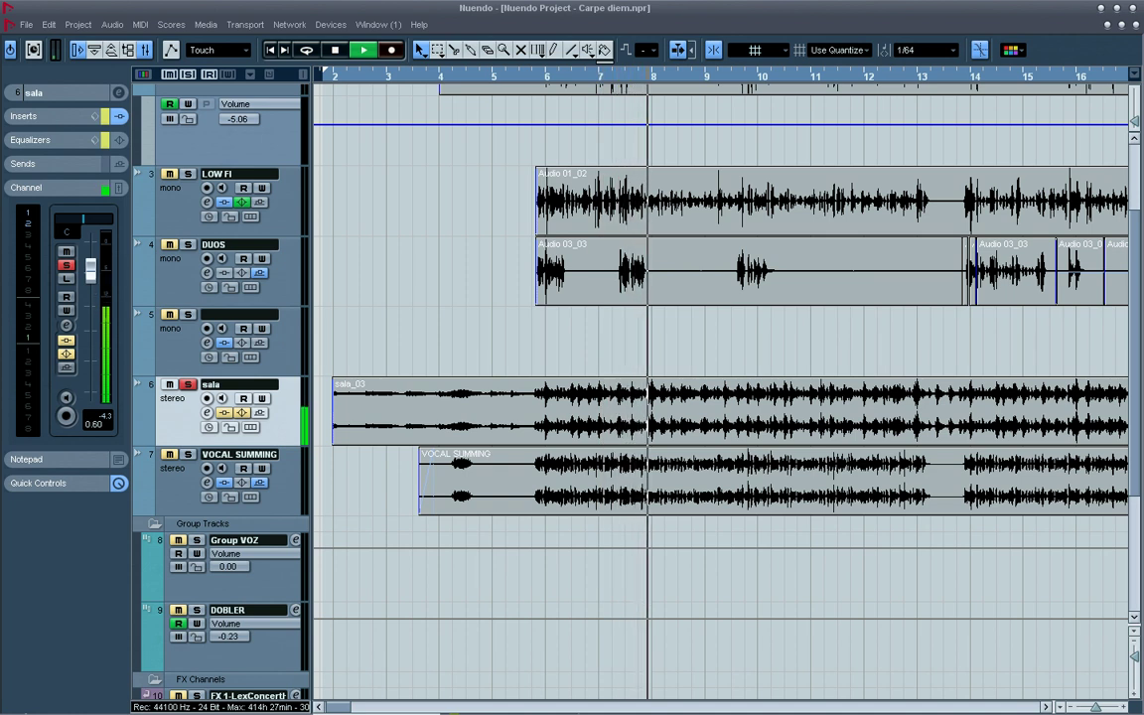
key("space")
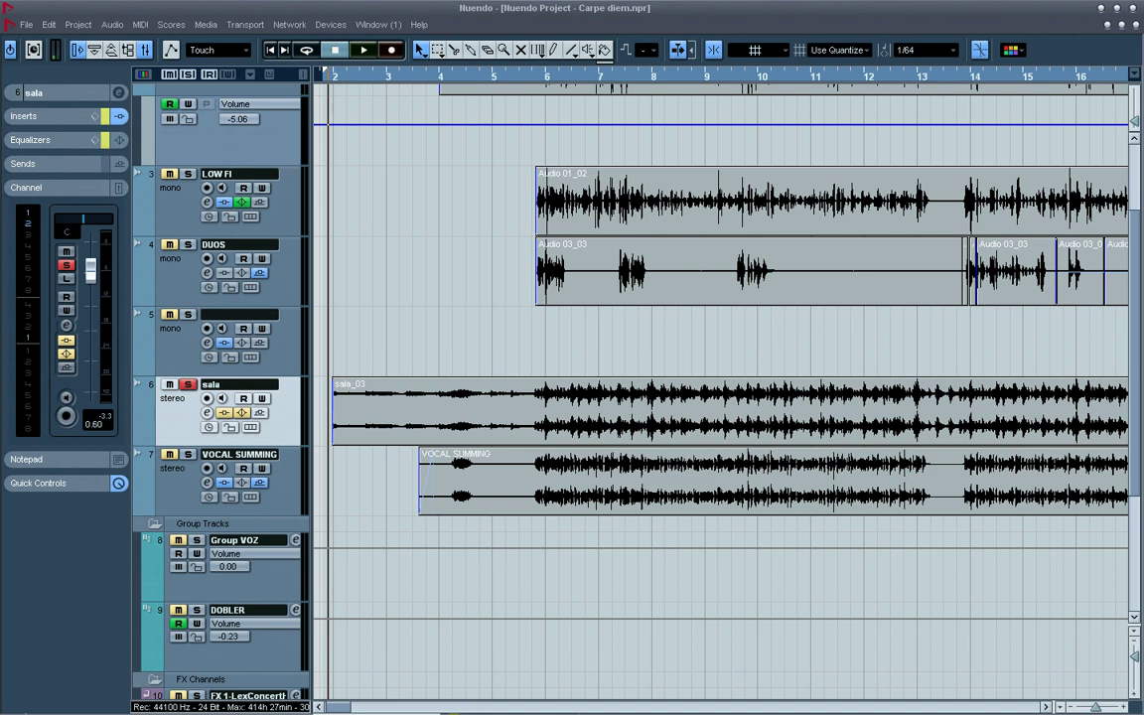
Show sala's inserts, open the SSL LMC-1 compressor and take it out of bypass.
left_click(59, 188)
left_click(50, 116)
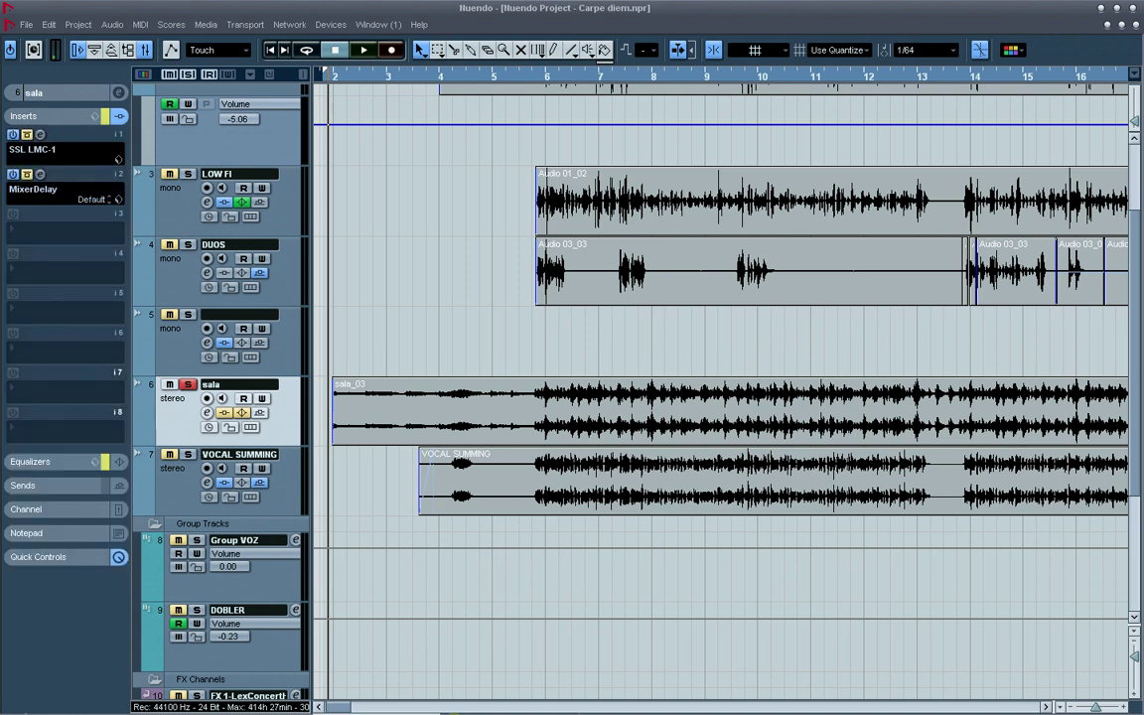
left_click(23, 116)
left_click(23, 115)
left_click(39, 134)
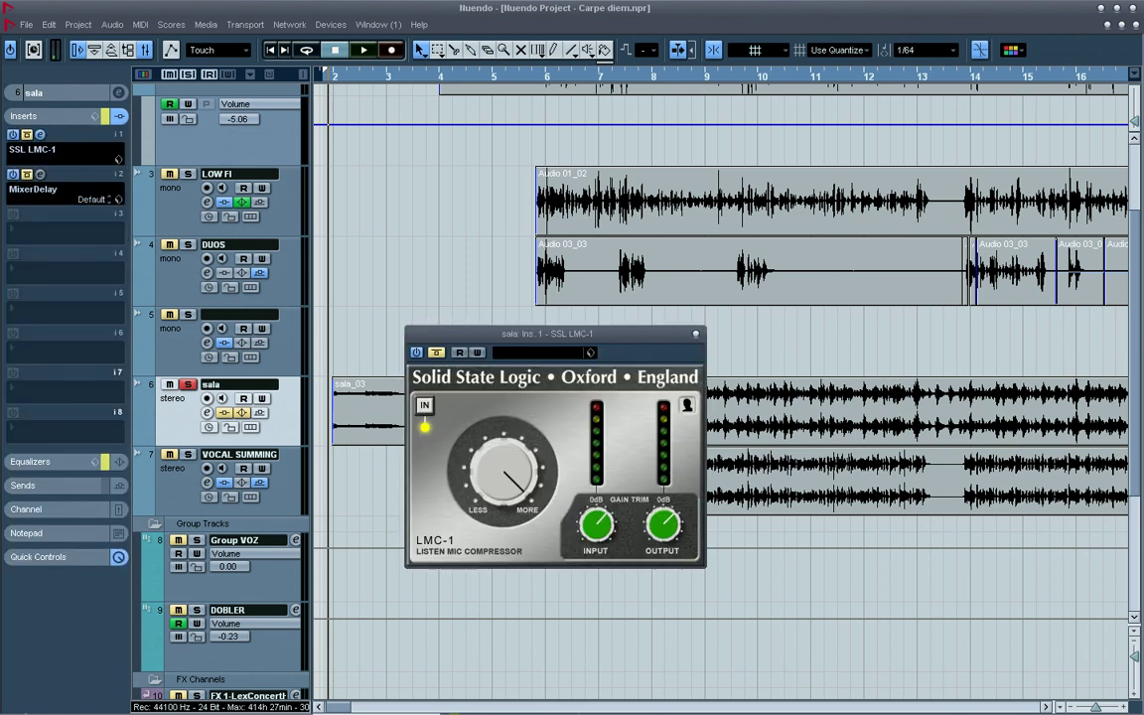
left_click_drag(547, 333, 562, 328)
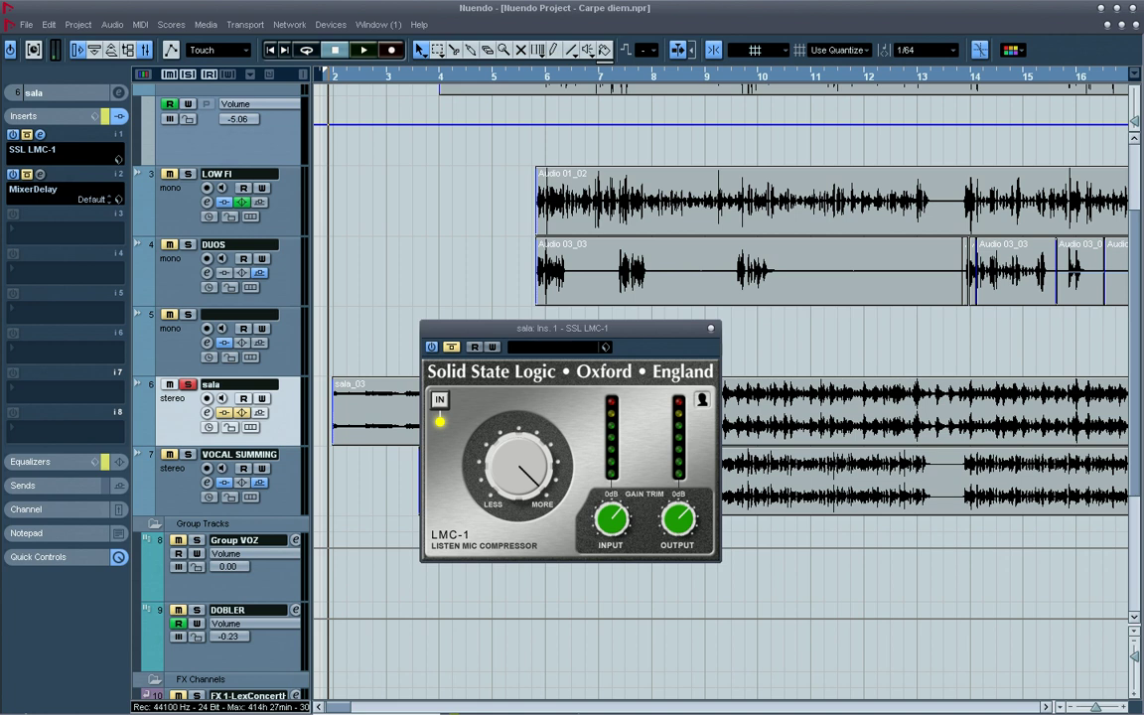
left_click(451, 347)
Close the SSL LMC-1 window and audition sala from bar 2 with only the compressor active.
left_click_drag(562, 327, 920, 136)
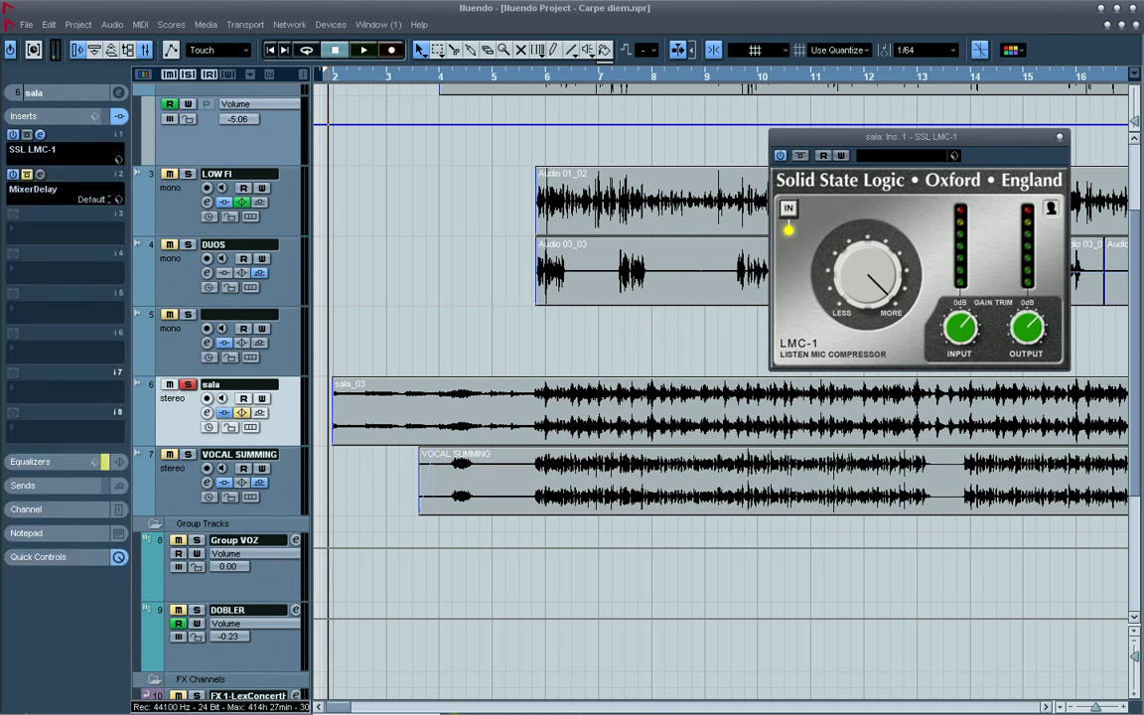
left_click(30, 116)
left_click(30, 116)
left_click_drag(912, 137, 771, 191)
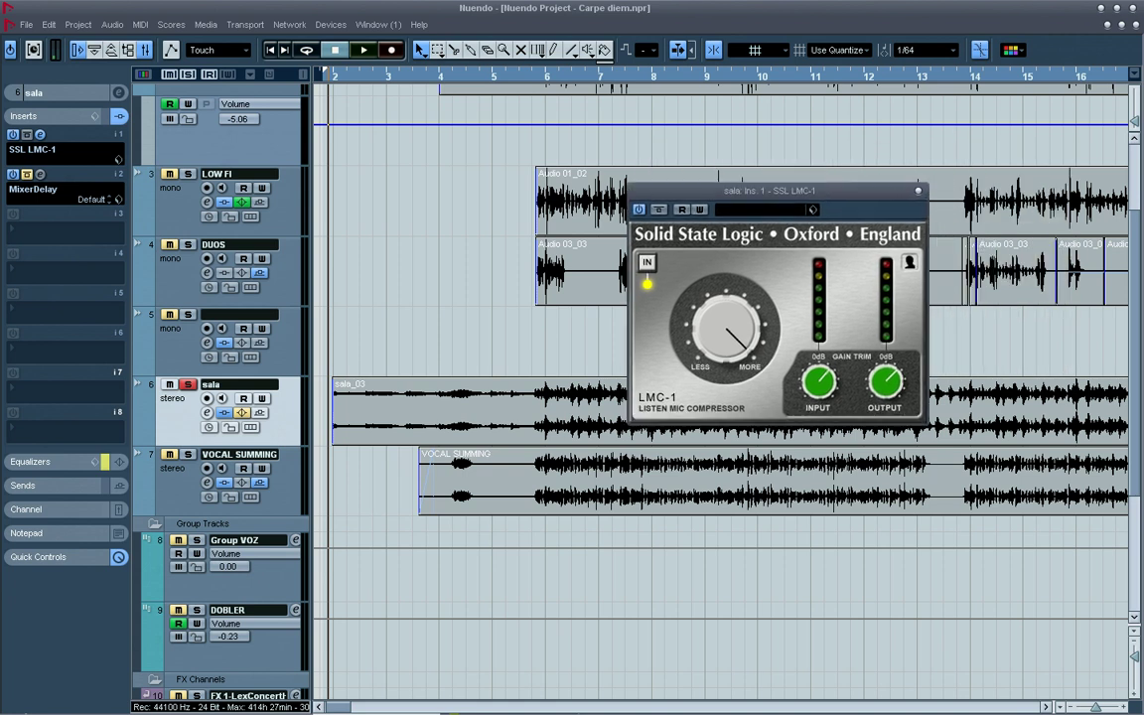
left_click(918, 191)
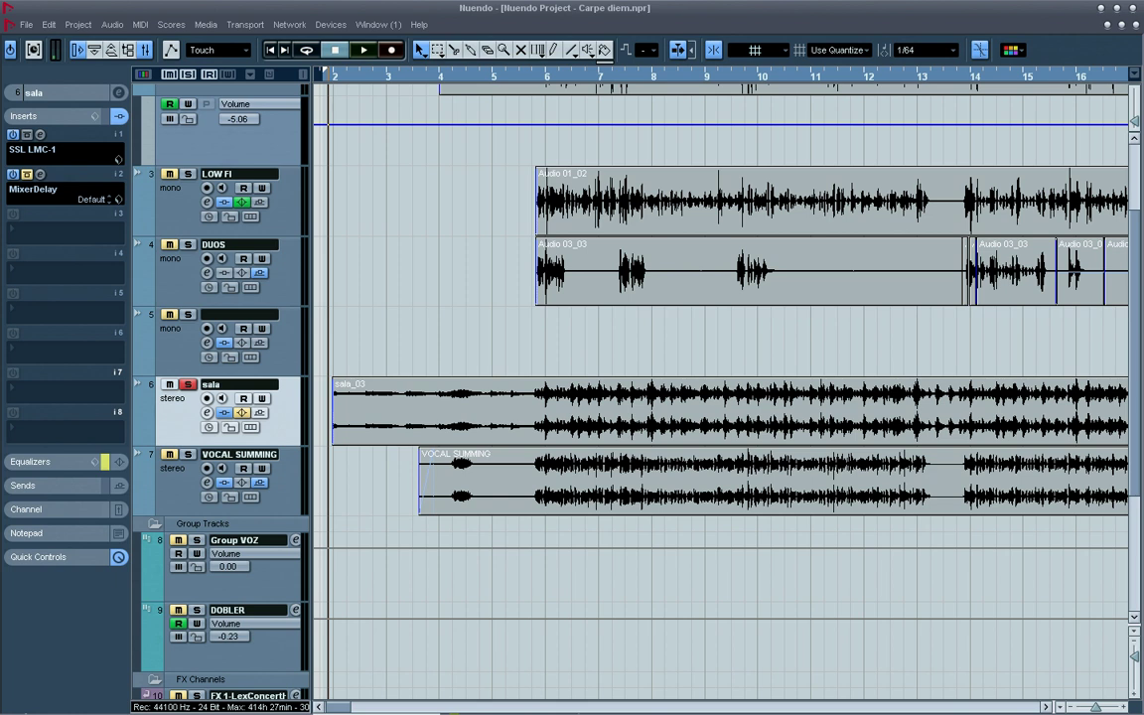
key("space")
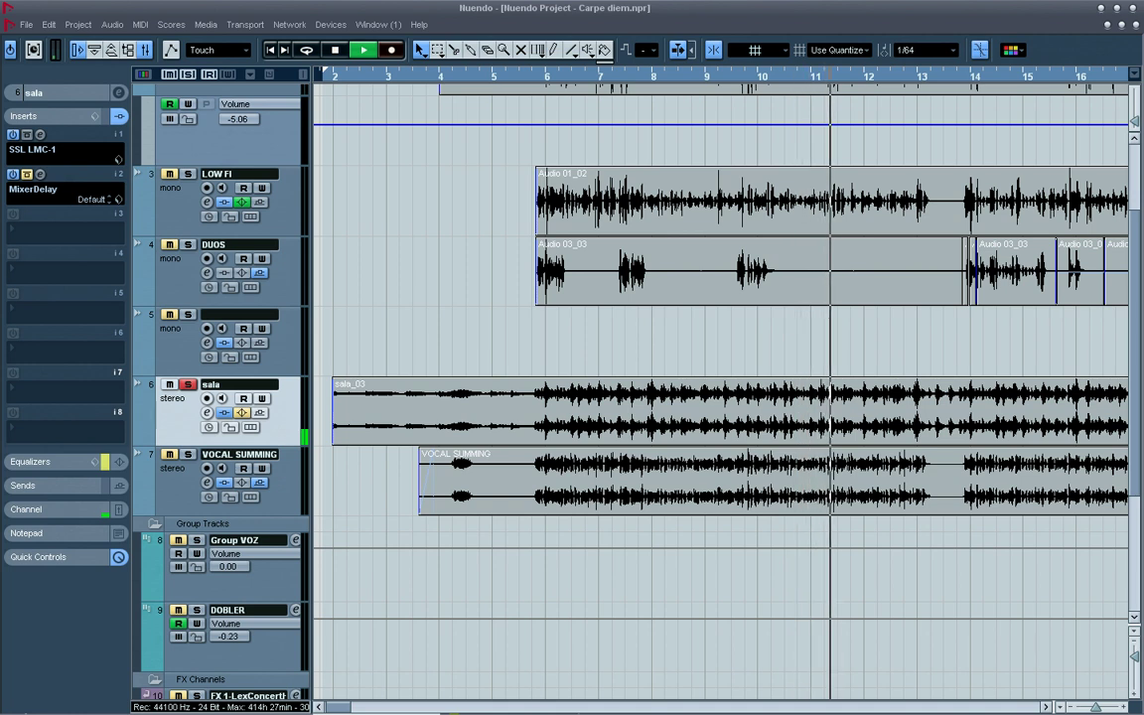
key("space")
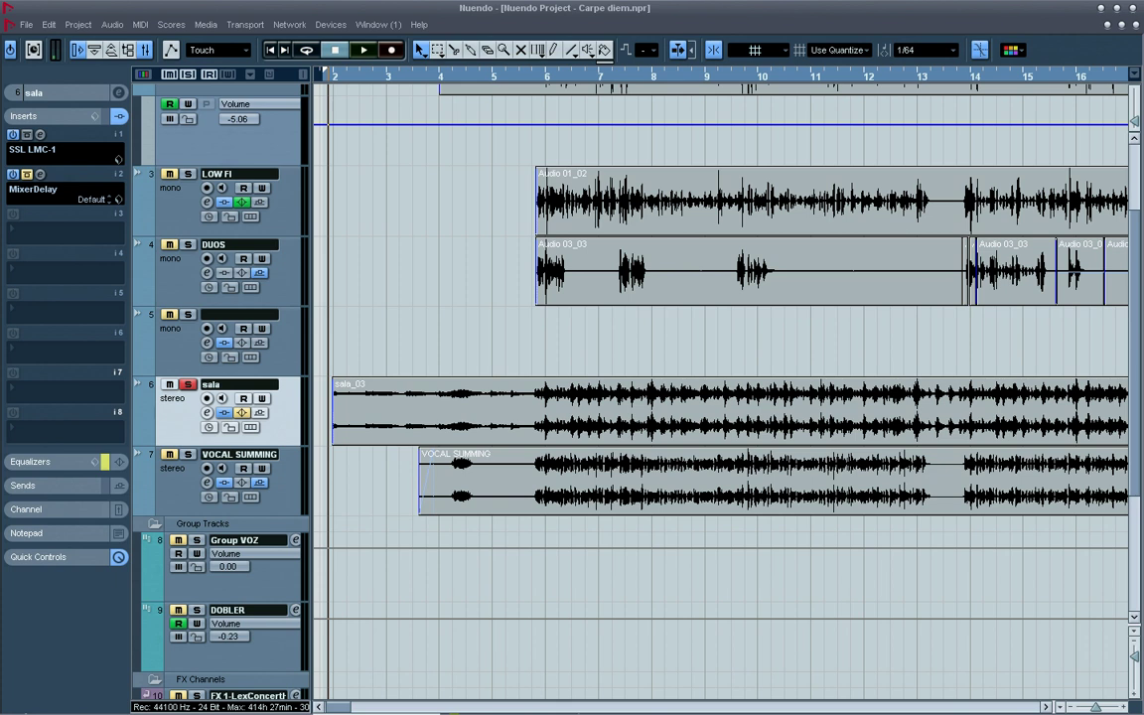
Take sala's MixerDelay insert out of bypass, pick MixerDelay from the Surround plug-ins for that slot and close its window.
left_click(40, 175)
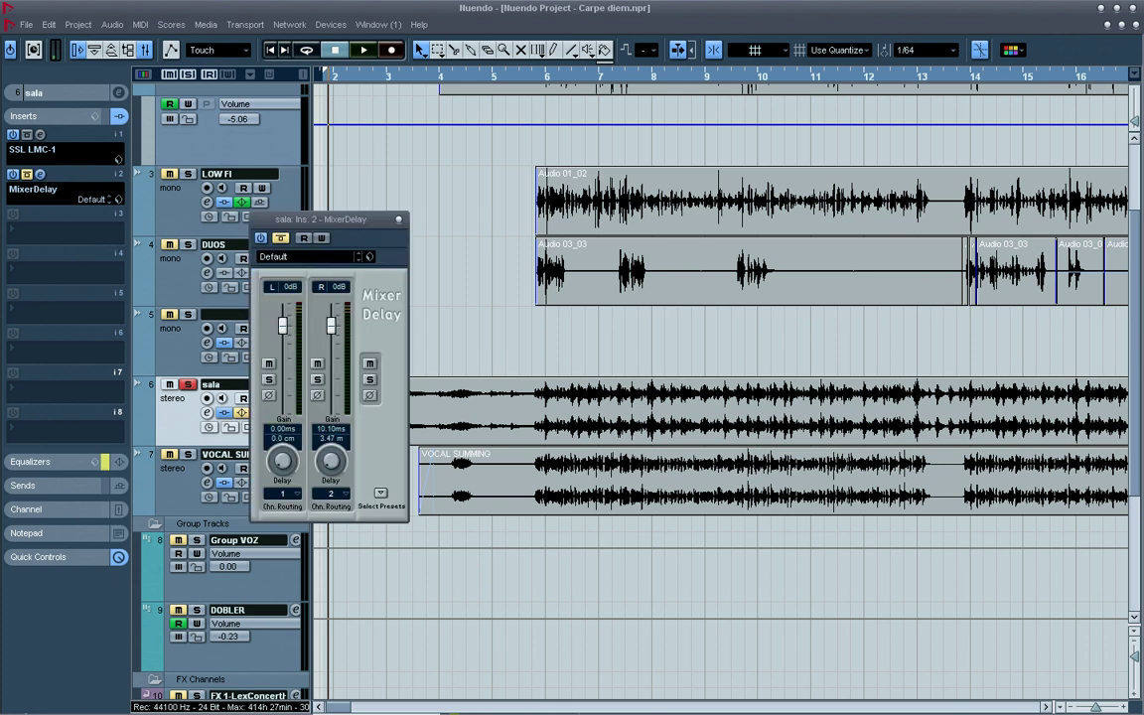
left_click(27, 175)
left_click(36, 194)
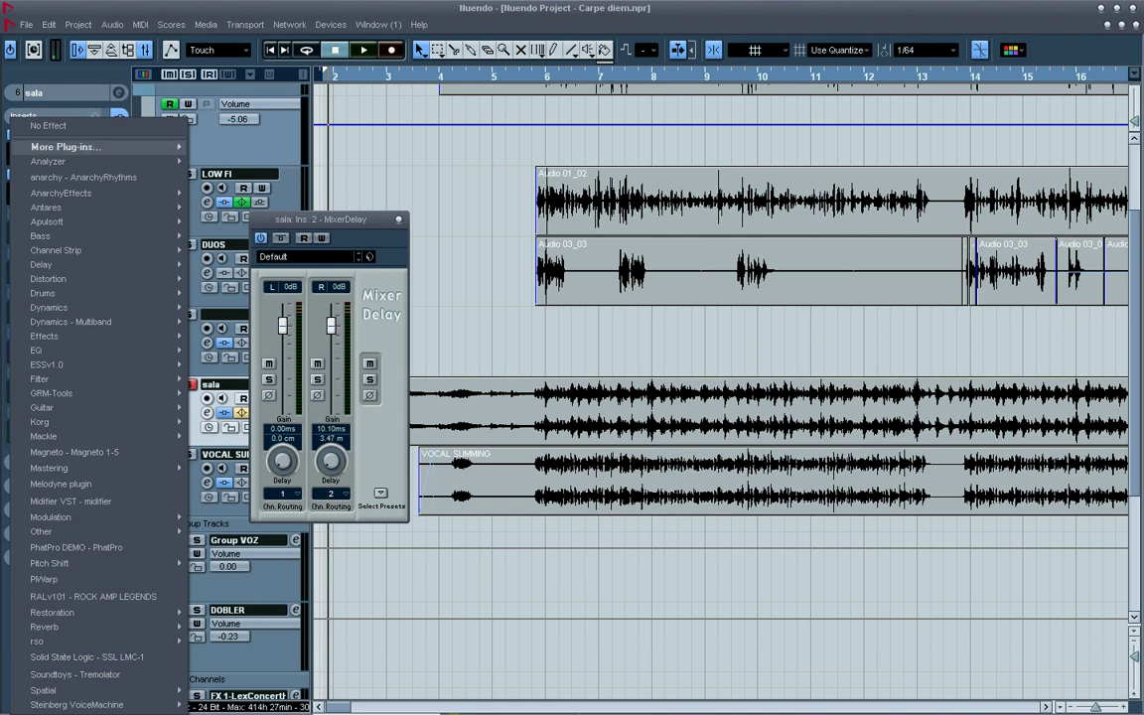
mouse_move(66, 146)
mouse_move(224, 56)
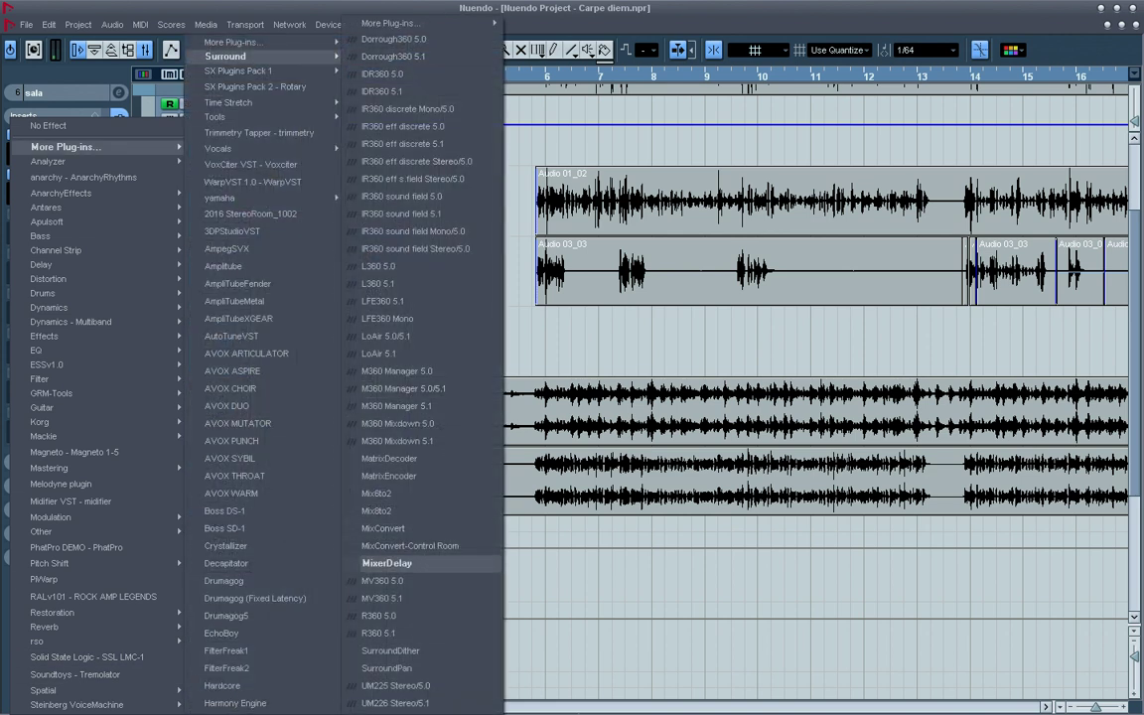
left_click(386, 563)
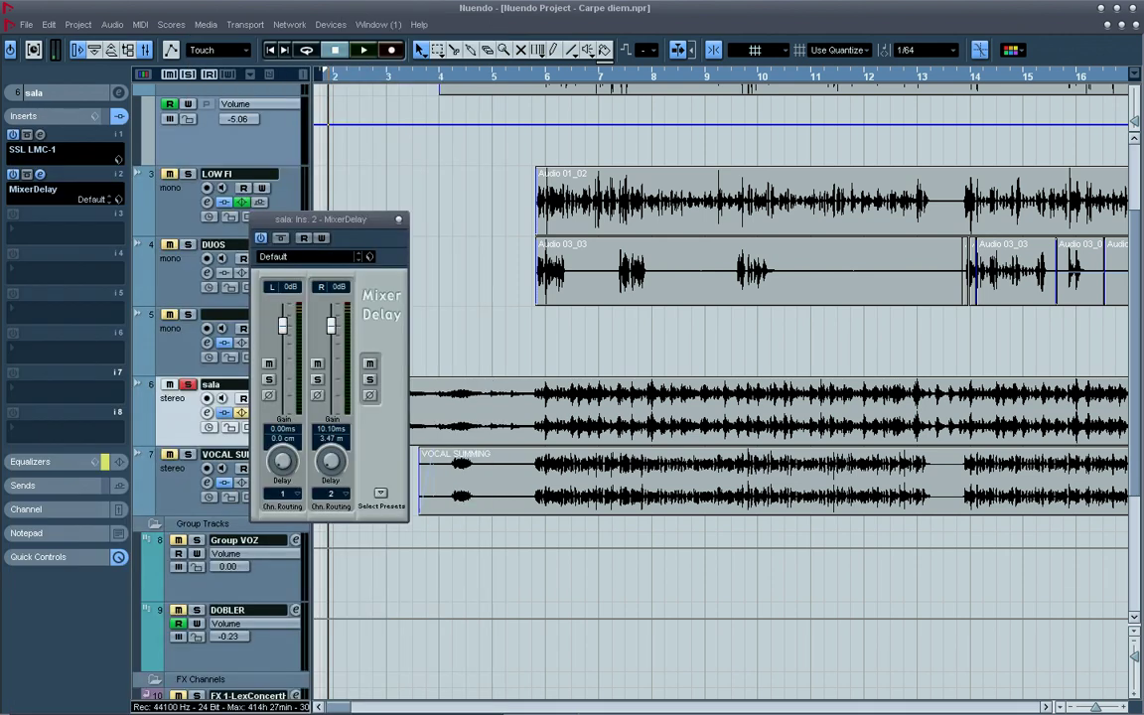
left_click_drag(318, 218, 444, 240)
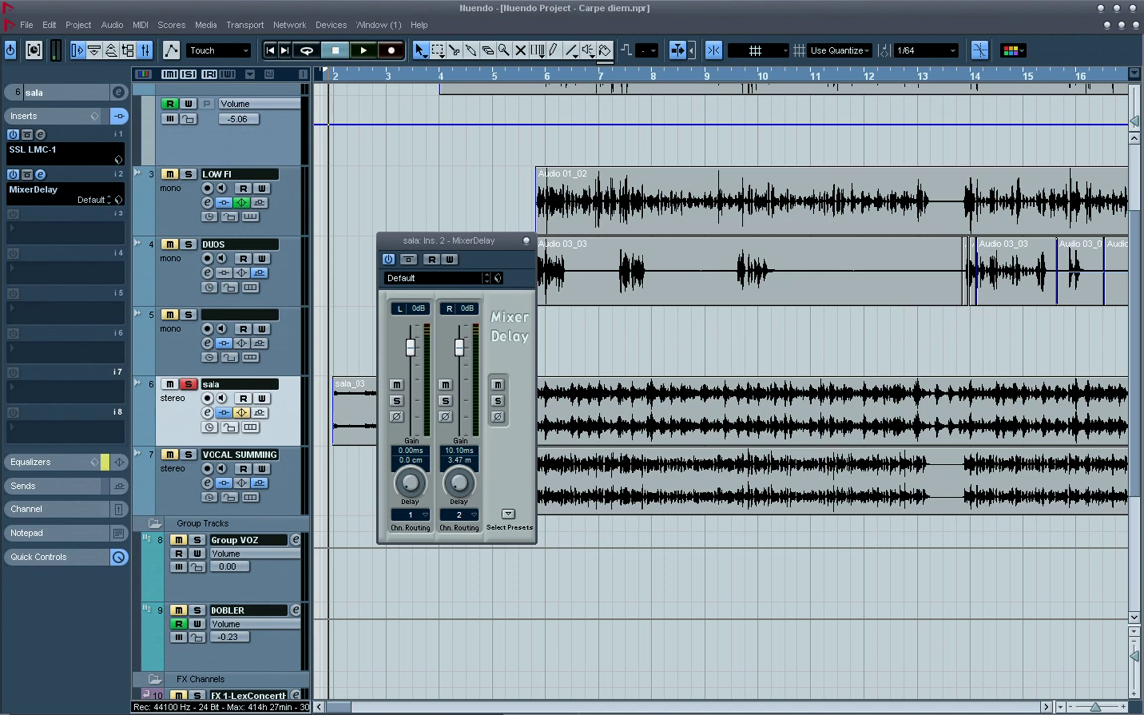
left_click(526, 240)
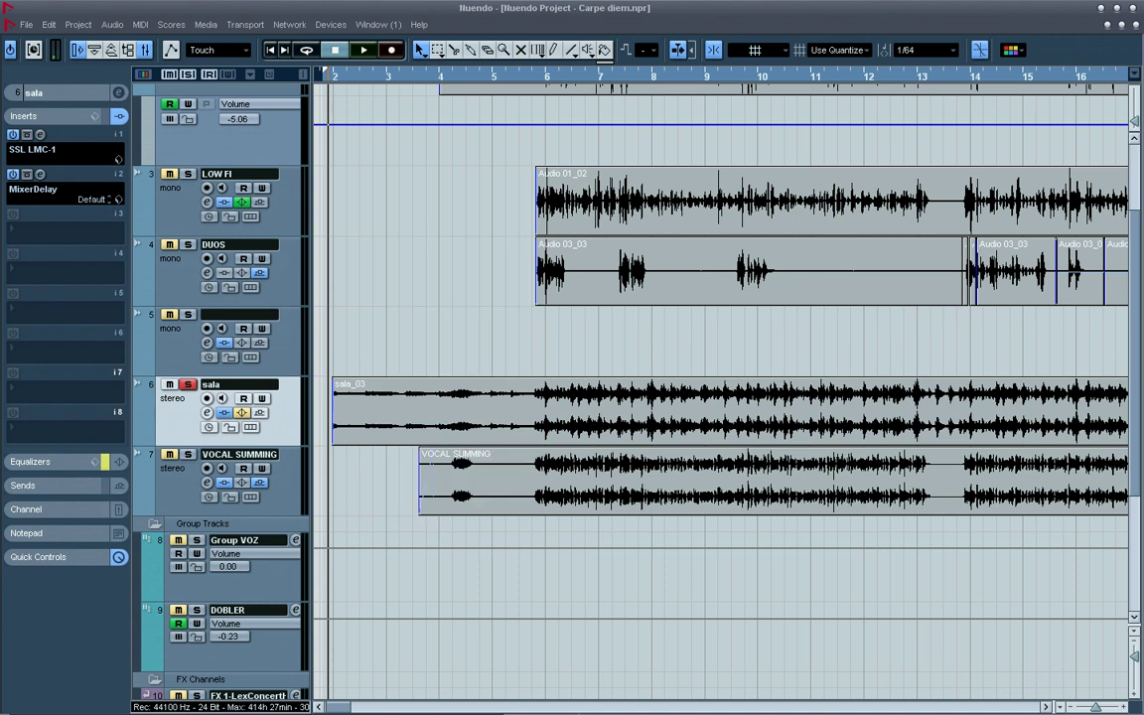
Compare sala's playback from bar 2 with MixerDelay active and bypassed, leaving it active.
key("space")
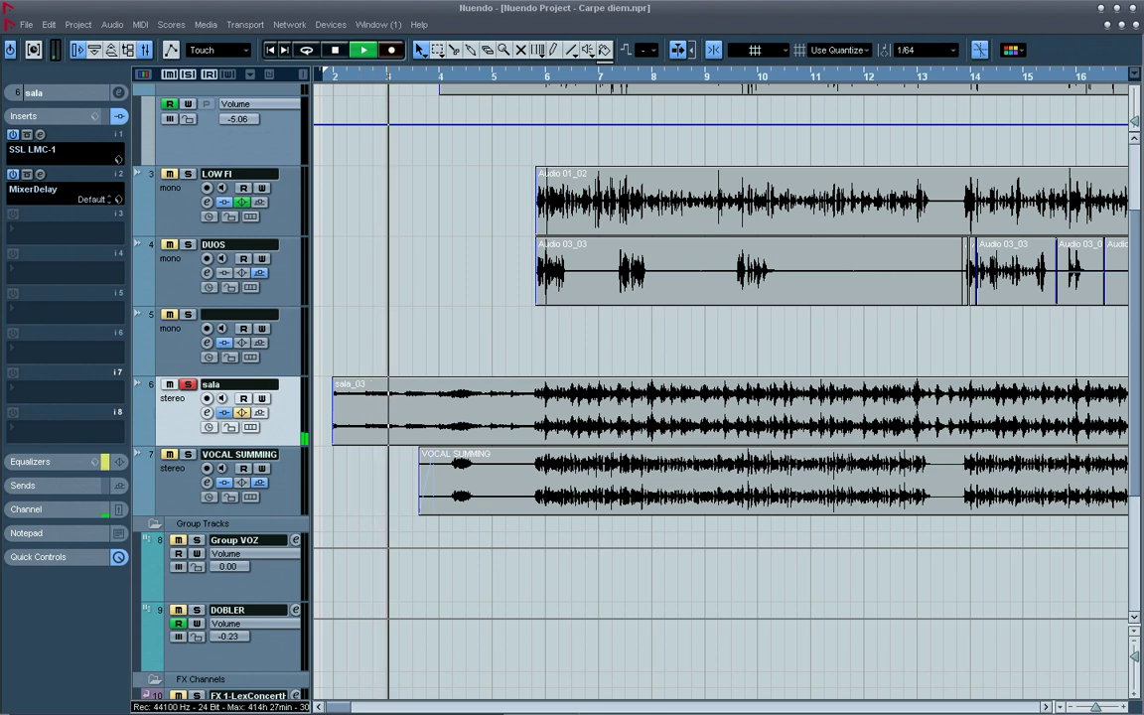
key("space")
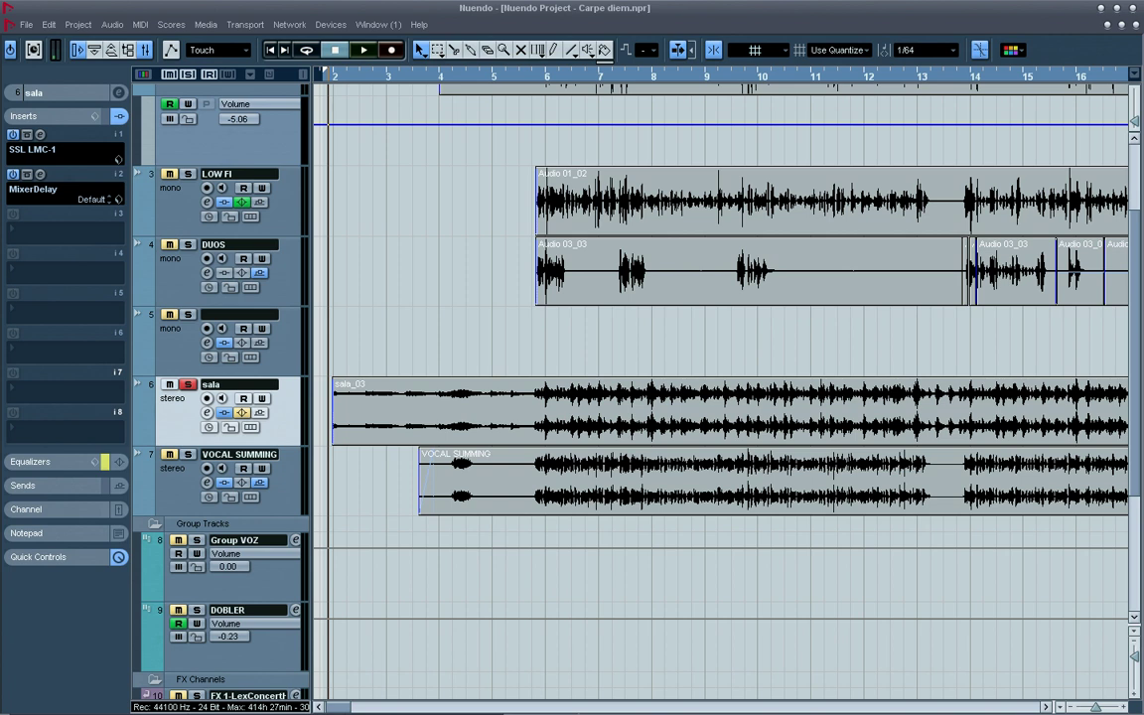
key("space")
key("space")
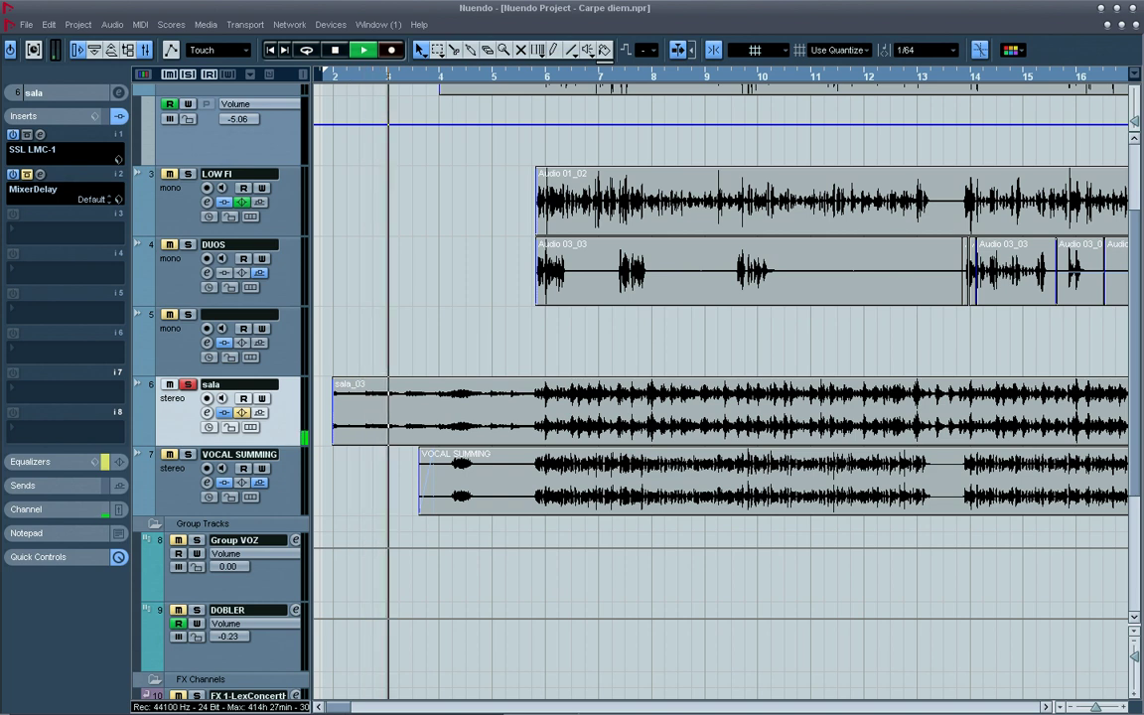
key("space")
key("space")
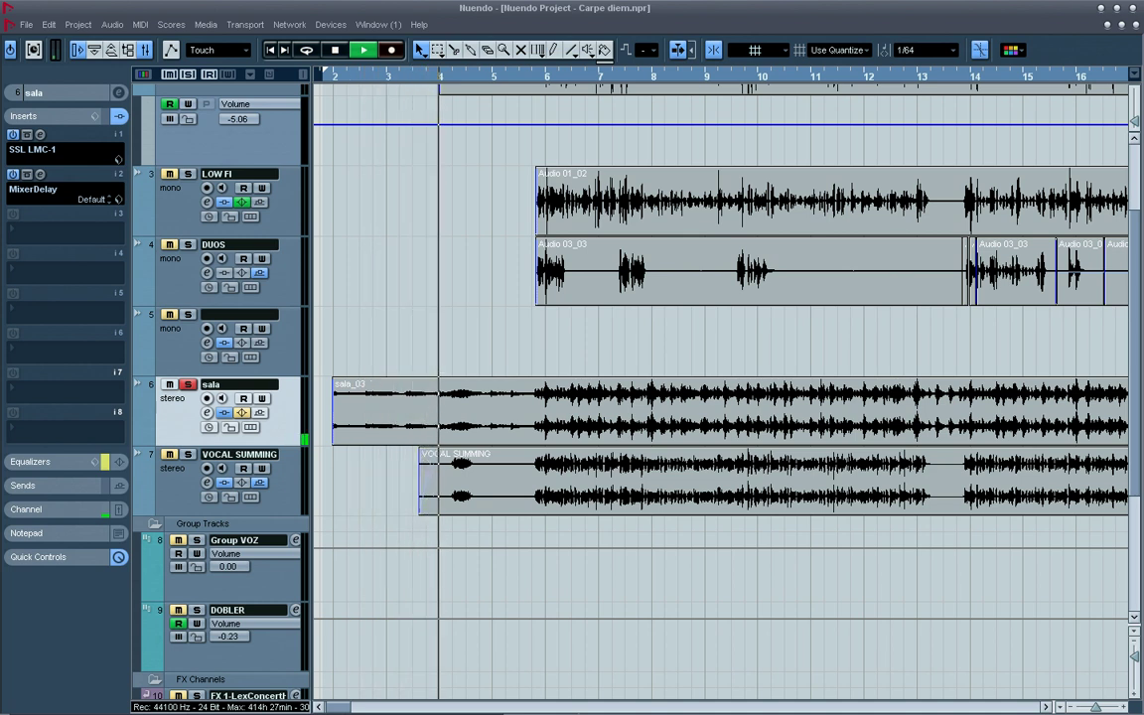
Check sala's equalizer section during playback, stop the transport and return to the insert list.
left_click(32, 117)
left_click(31, 140)
left_click(31, 140)
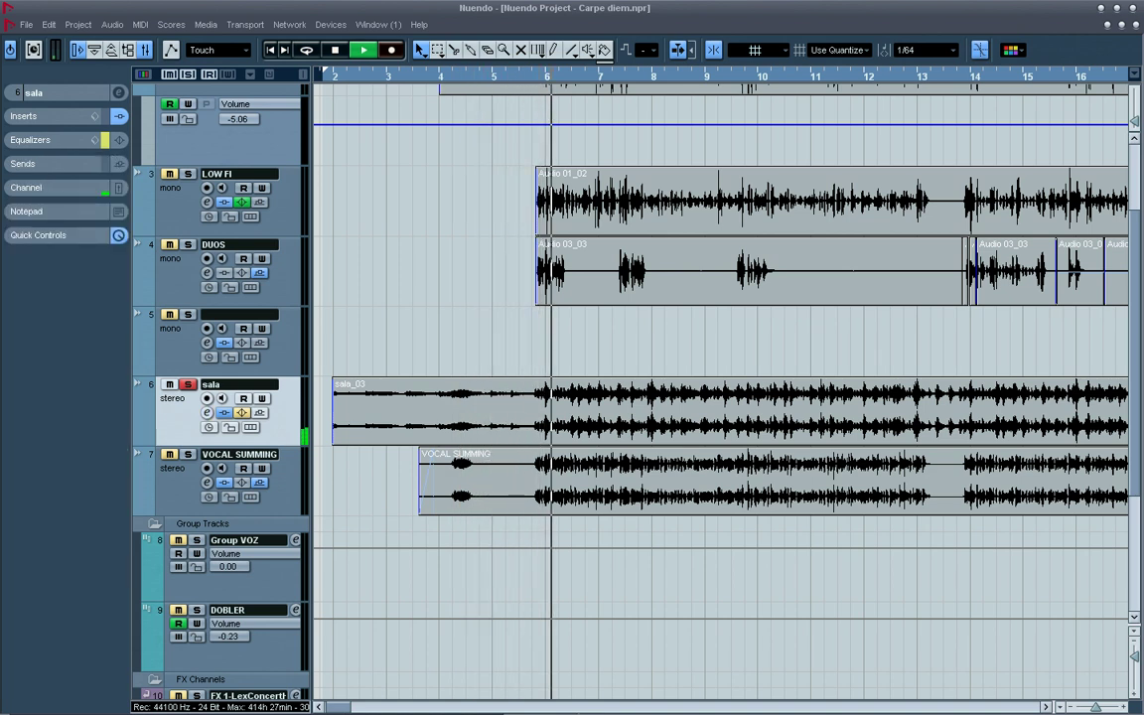
key("space")
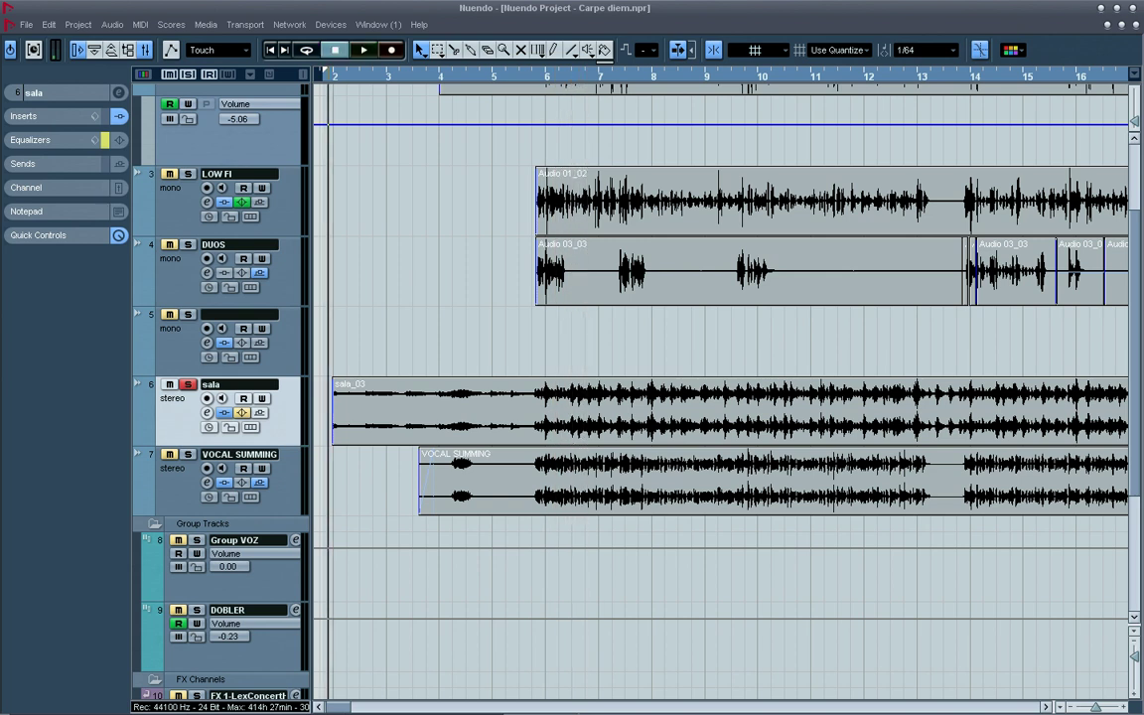
left_click(25, 117)
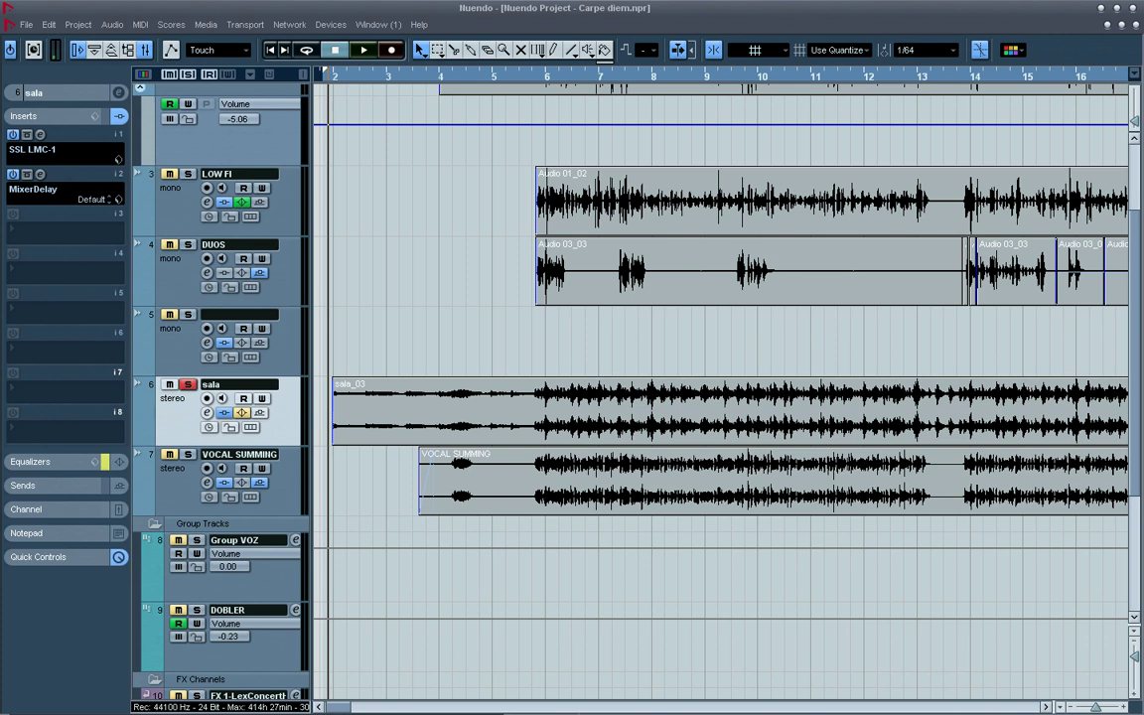
Open sala's channel settings and take its equalizers out of bypass.
left_click(207, 412)
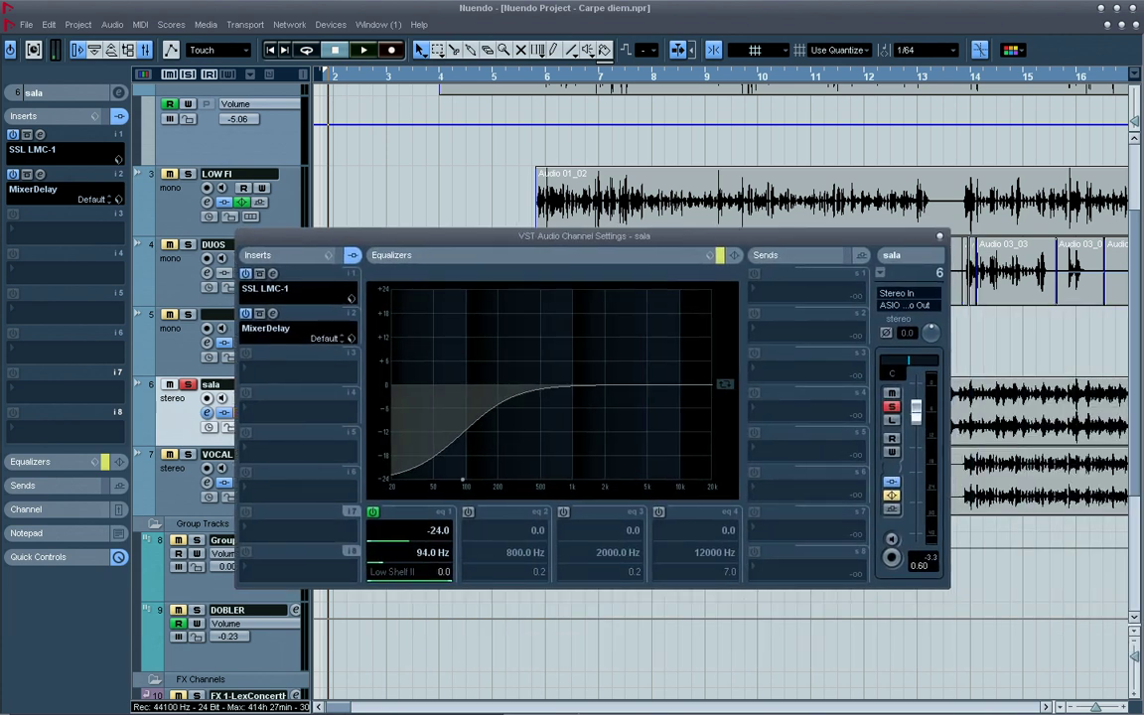
left_click_drag(476, 237, 387, 226)
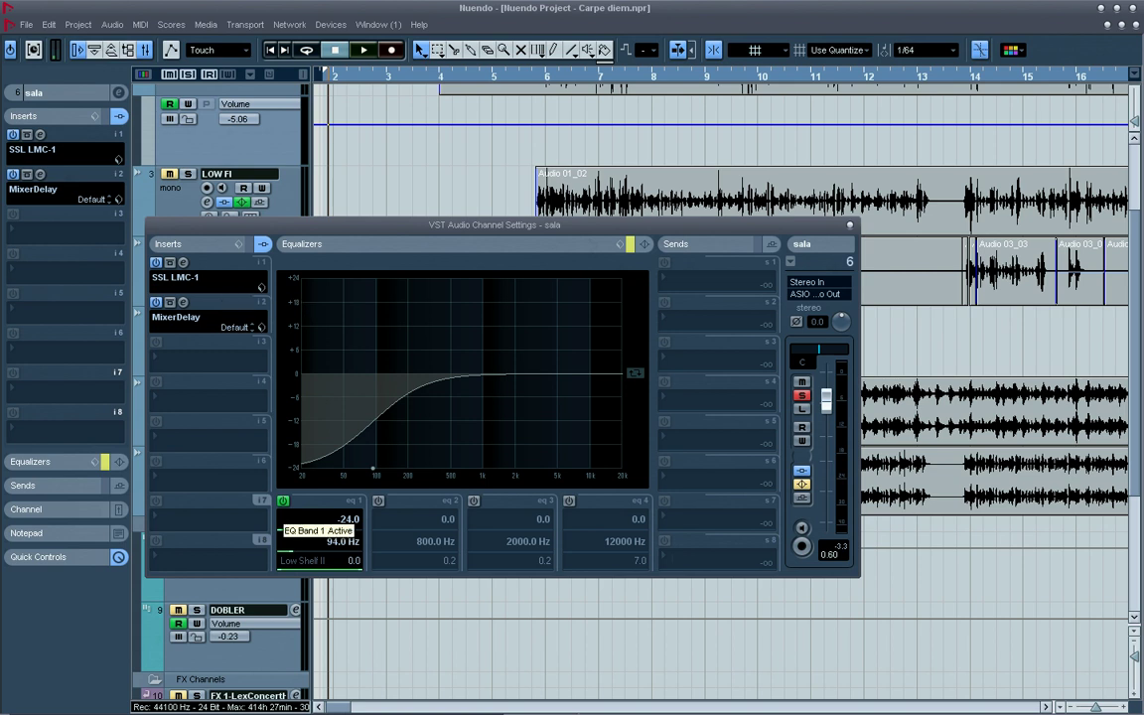
left_click(629, 244)
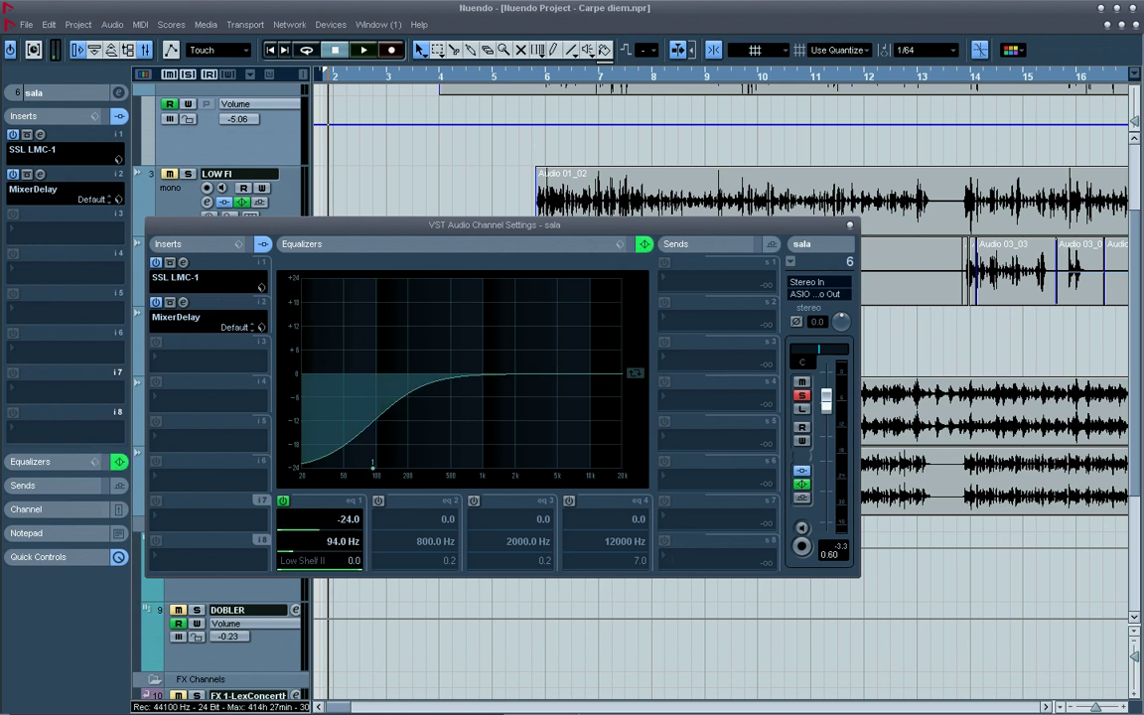
Shift sala's low-shelf EQ band 1 to about 103 Hz at -24 dB and close the channel settings.
left_click_drag(372, 467, 375, 468)
scroll(338, 418, "up", 1)
scroll(339, 418, "up", 1)
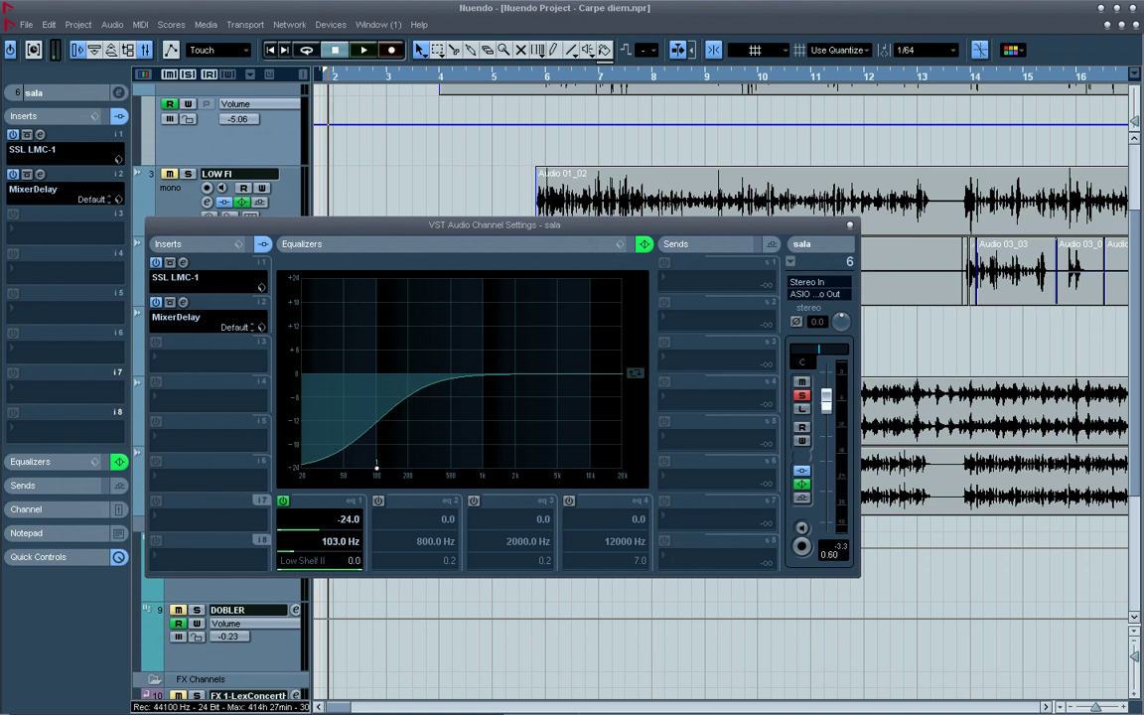
scroll(339, 418, "down", 1)
left_click(849, 225)
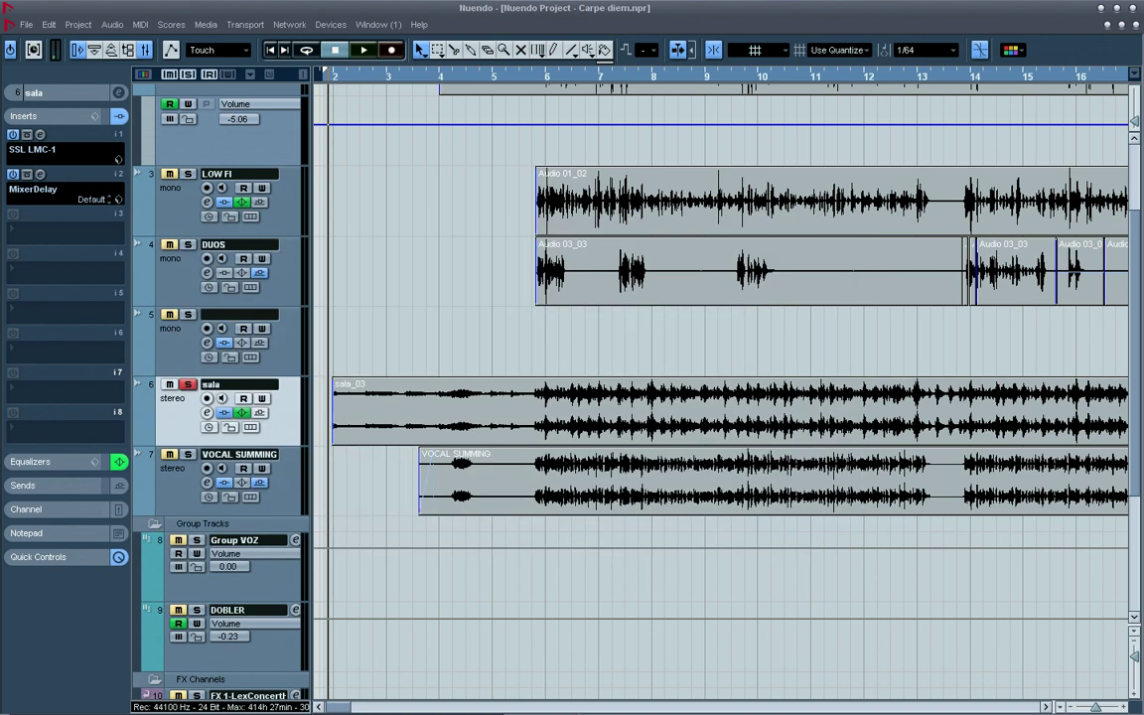
Compare sala's playback from just before bar 6 with the equalizer active, bypassed and active again.
left_click_drag(518, 76, 527, 77)
key("space")
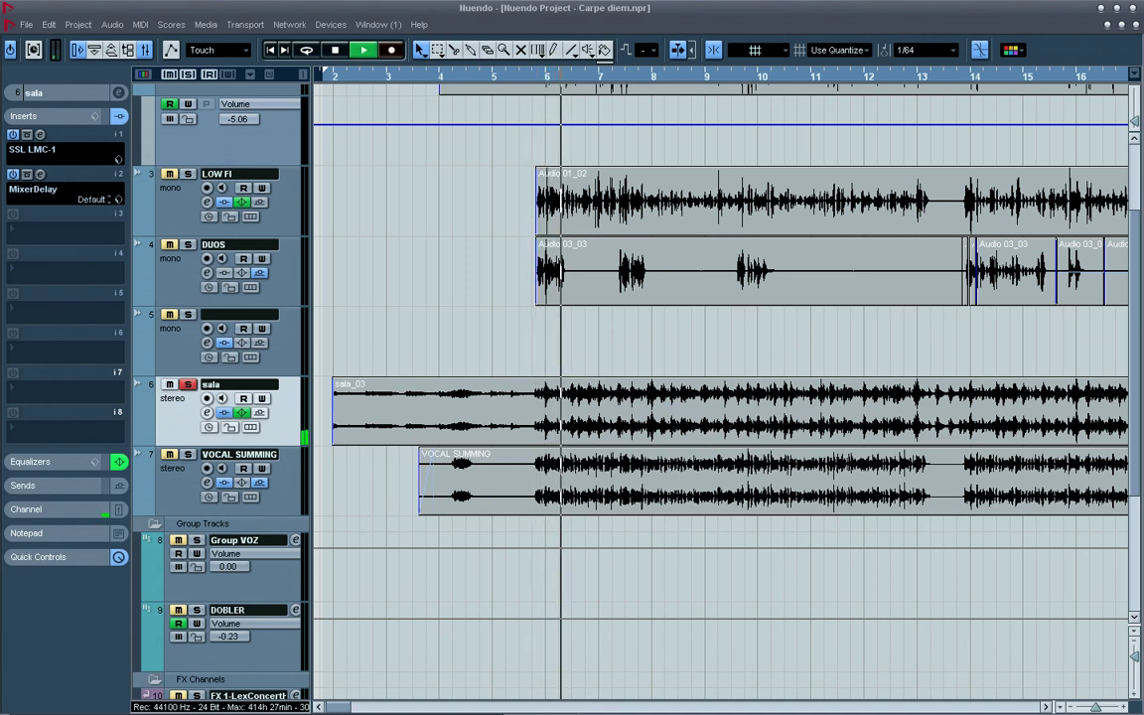
key("space")
left_click(119, 462)
key("space")
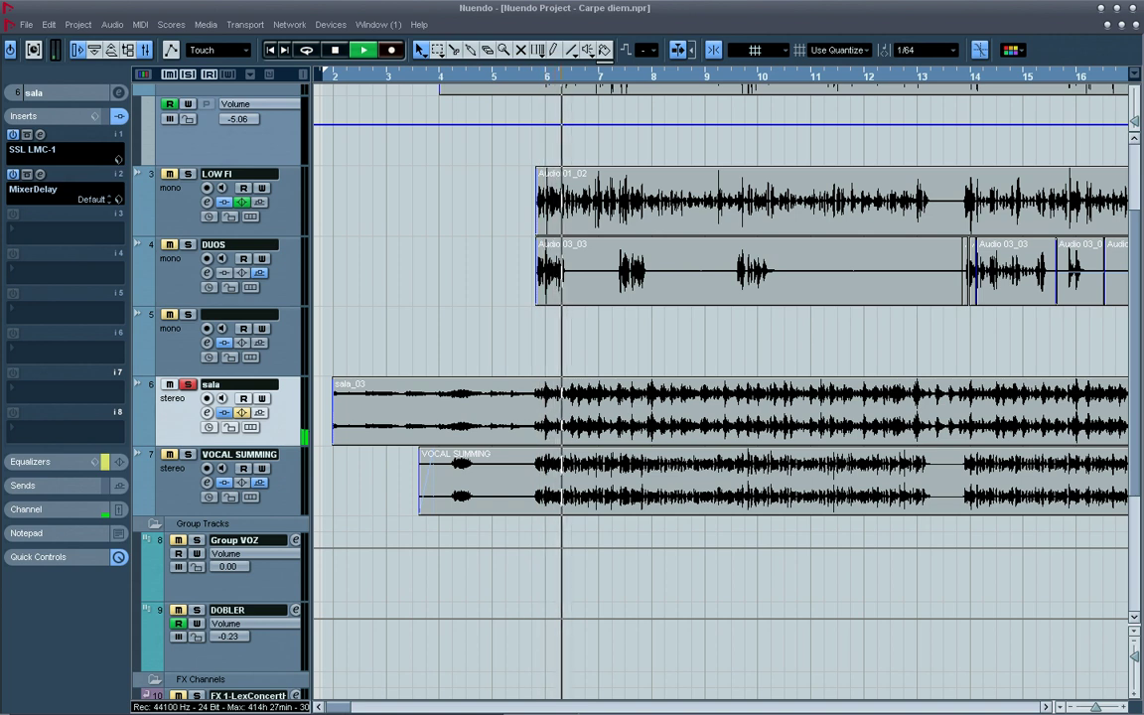
key("space")
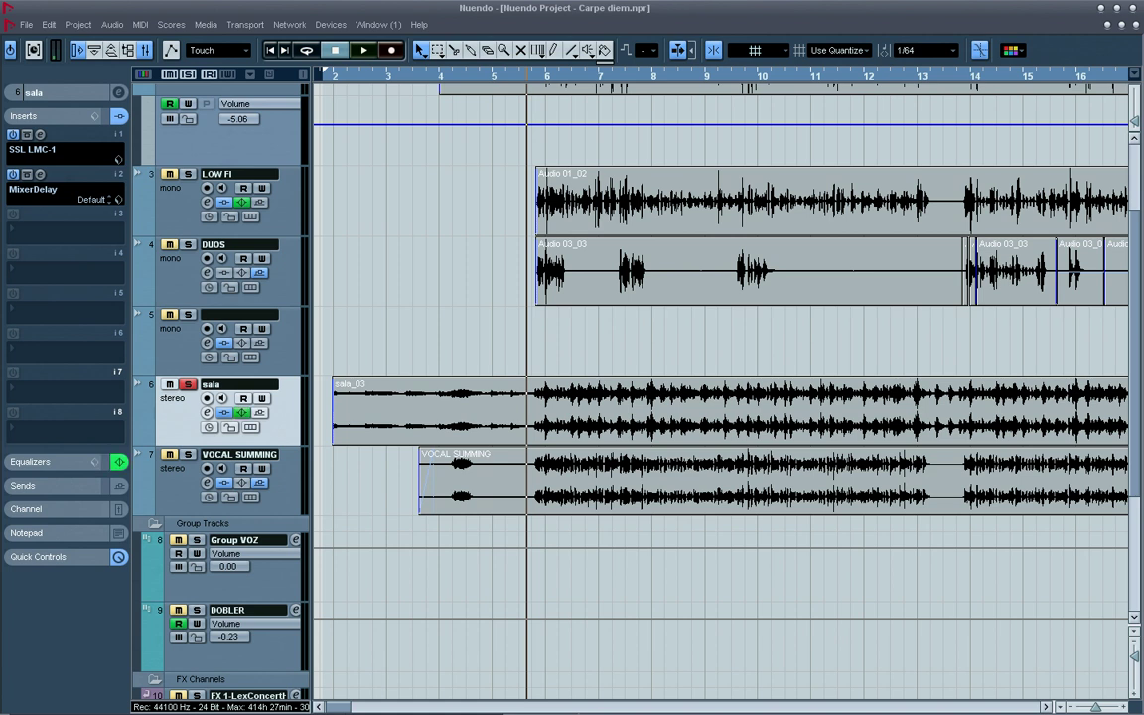
key("space")
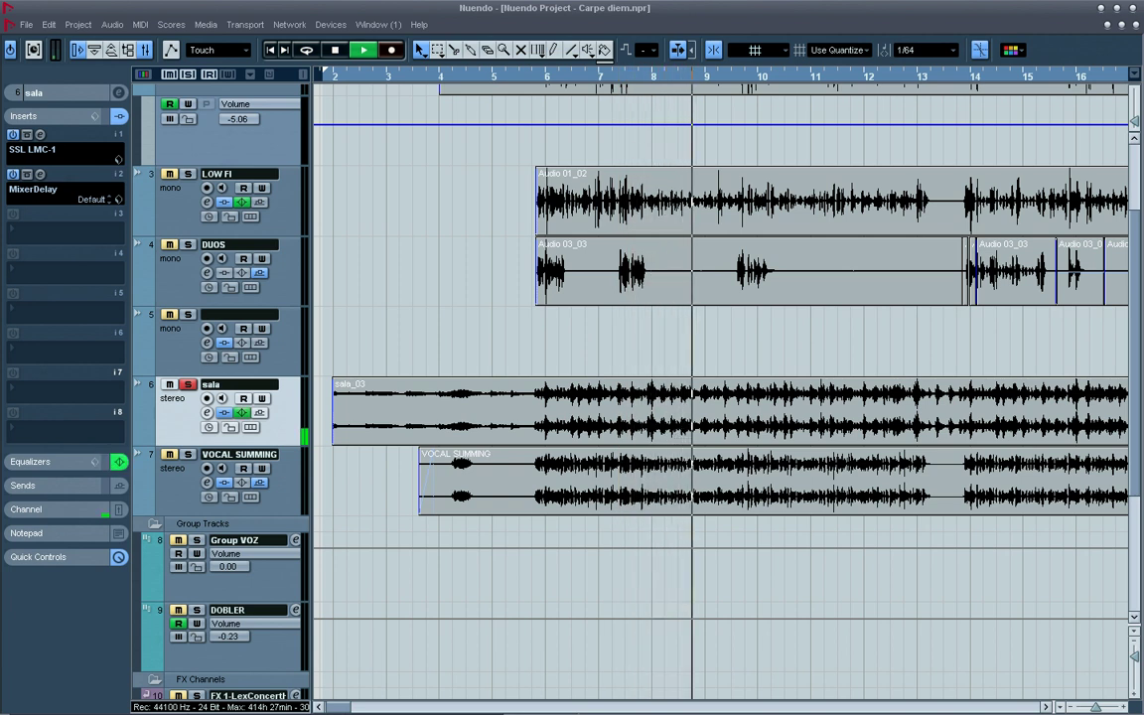
Stop playback, take sala out of solo and show its channel fader section.
key("space")
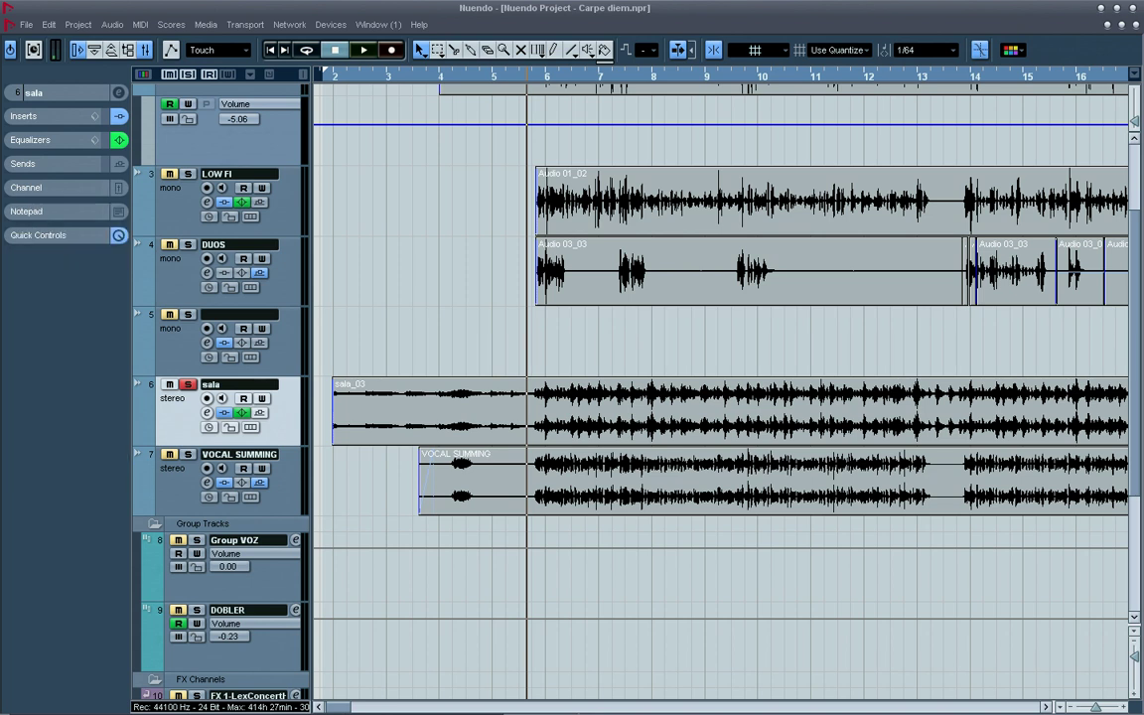
key("s")
left_click(27, 188)
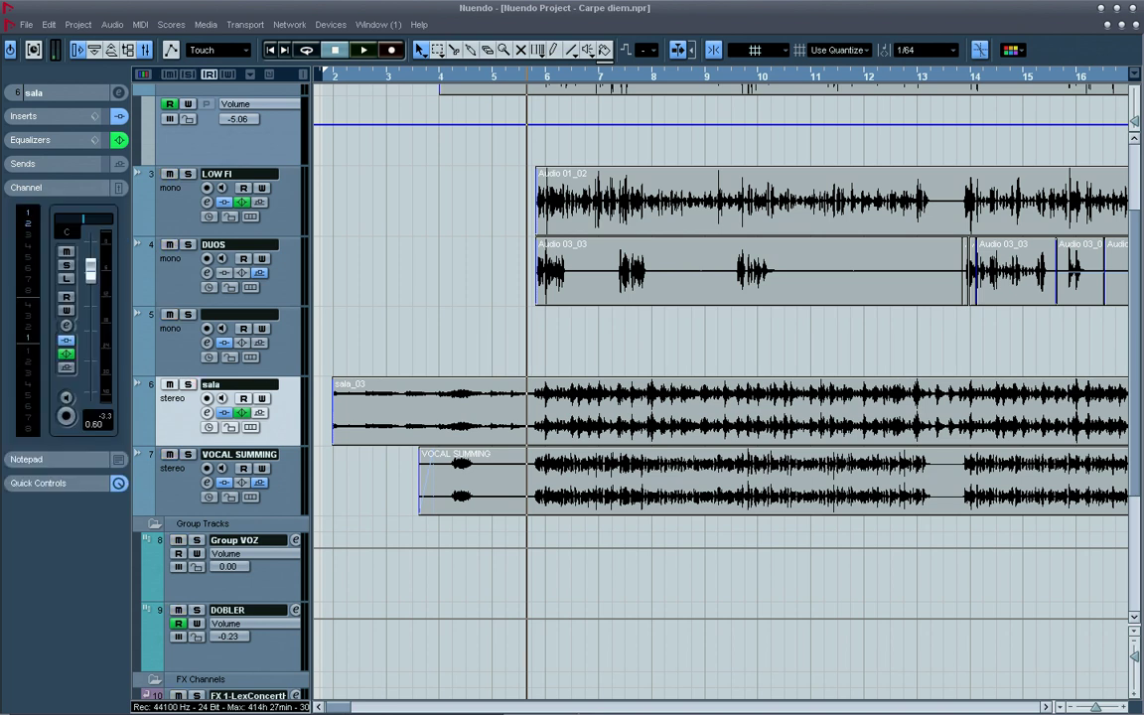
Show the full song arrangement from the first track down and select the VOZ P track.
key("g")
key("g")
key("g")
key("g")
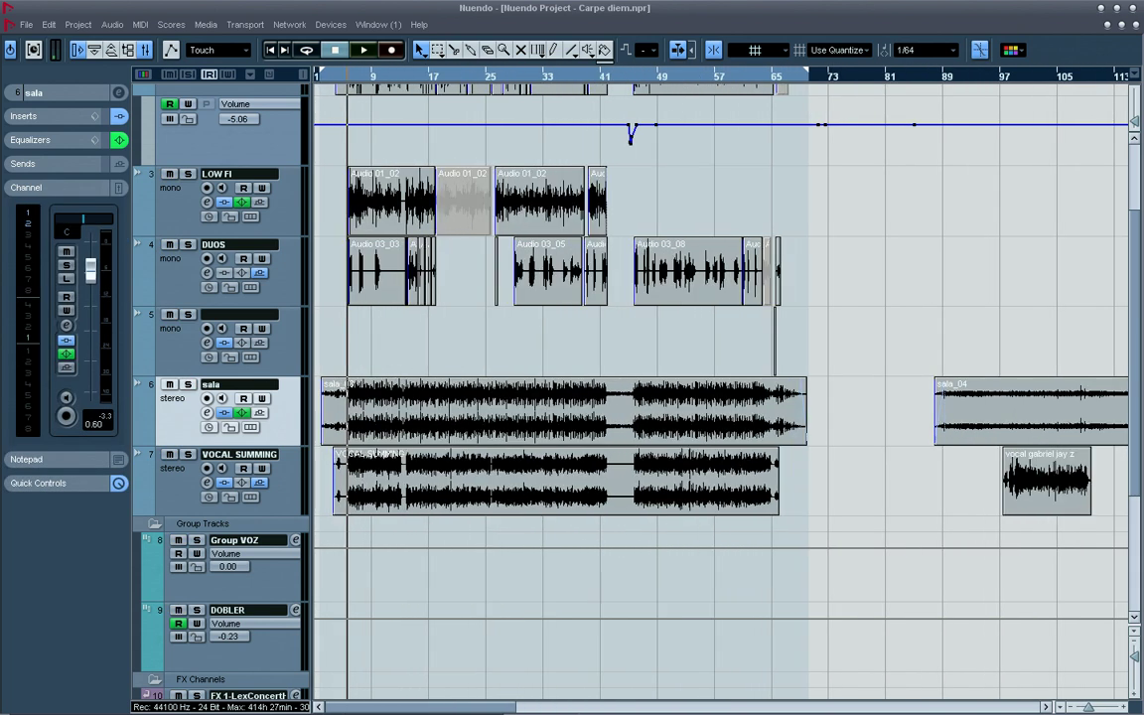
scroll(635, 388, "up", 4)
key("h")
key("g")
key("g")
left_click(227, 92)
left_click(226, 165)
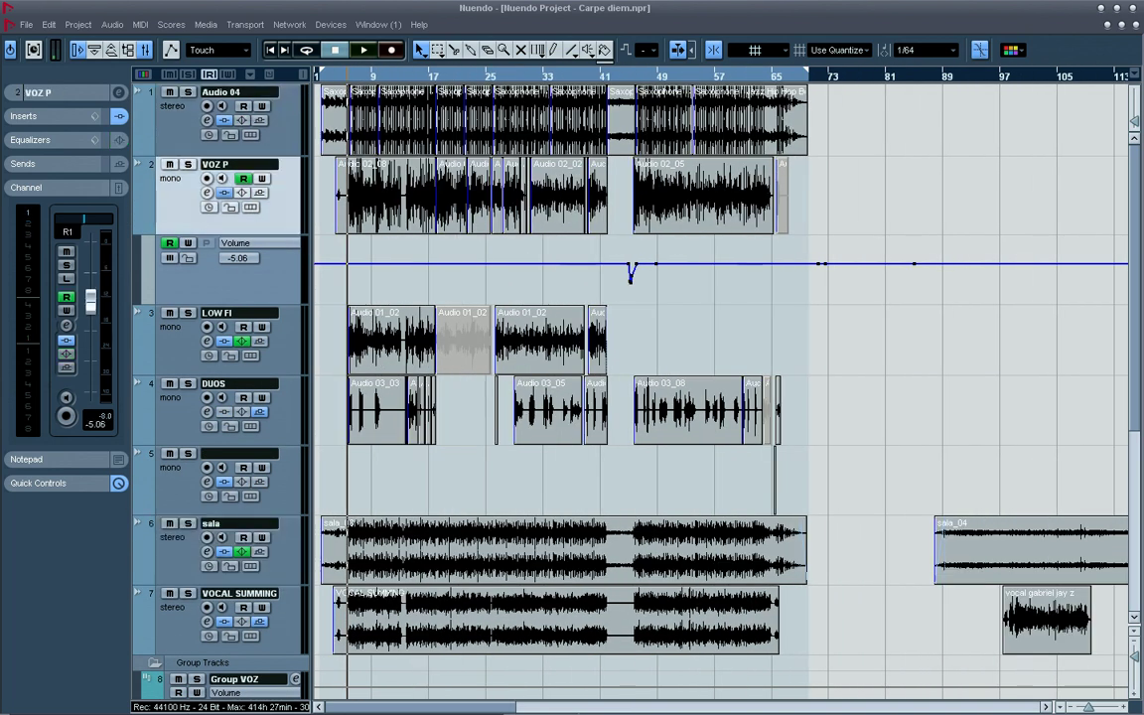
Step through the audio tracks to review their channel strips, ending on VOCAL SUMMING.
key("Down")
key("Down")
key("Down")
key("Down")
key("Up")
key("Up")
key("Up")
key("Up")
key("Up")
key("Down")
key("Down")
key("Down")
key("Up")
key("Up")
key("Up")
key("Down")
key("Down")
key("Down")
key("Down")
key("Down")
key("Down")
key("Down")
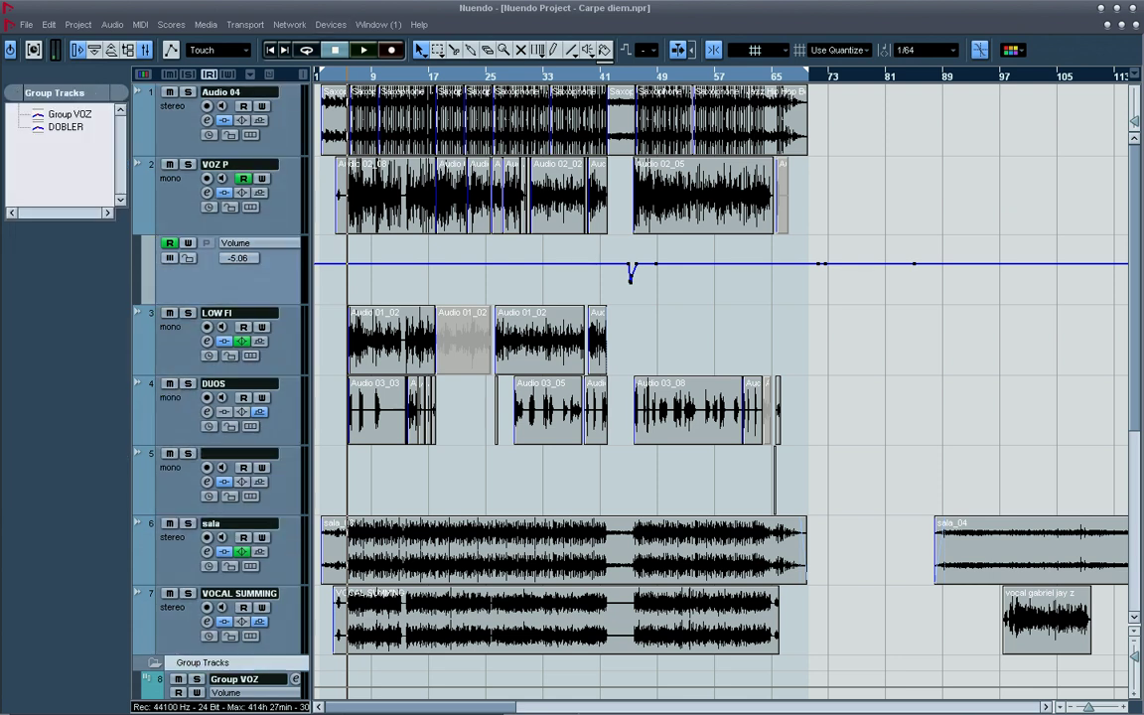
scroll(635, 397, "down", 8)
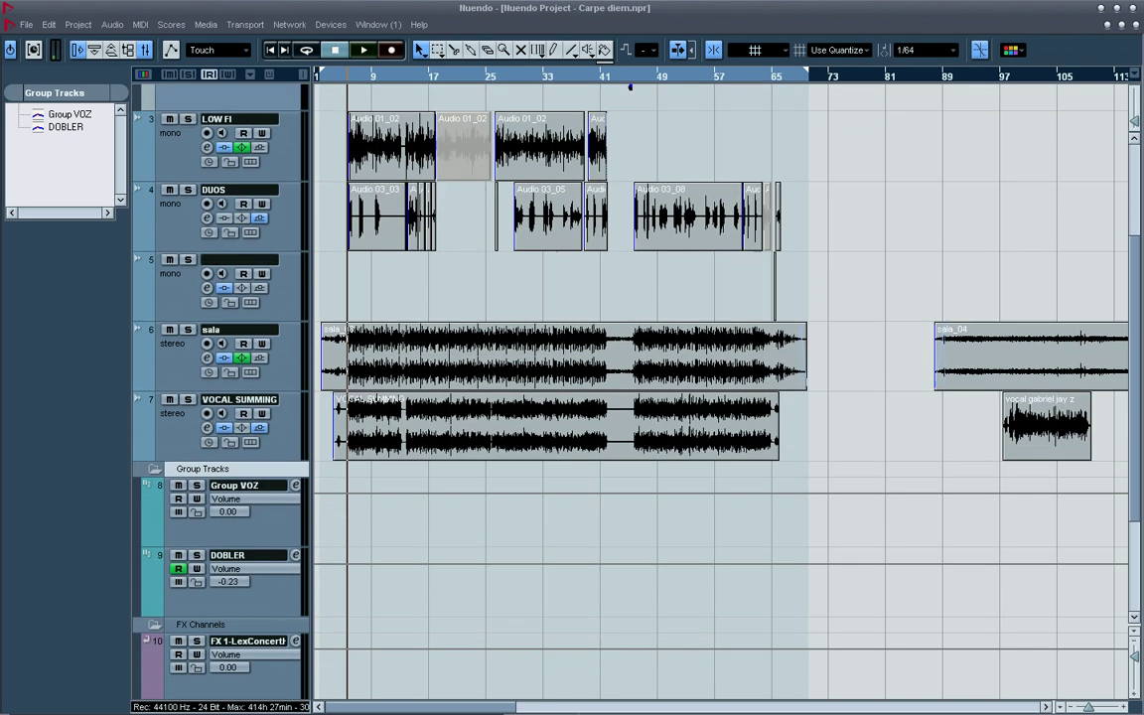
scroll(720, 378, "up", 3)
key("Up")
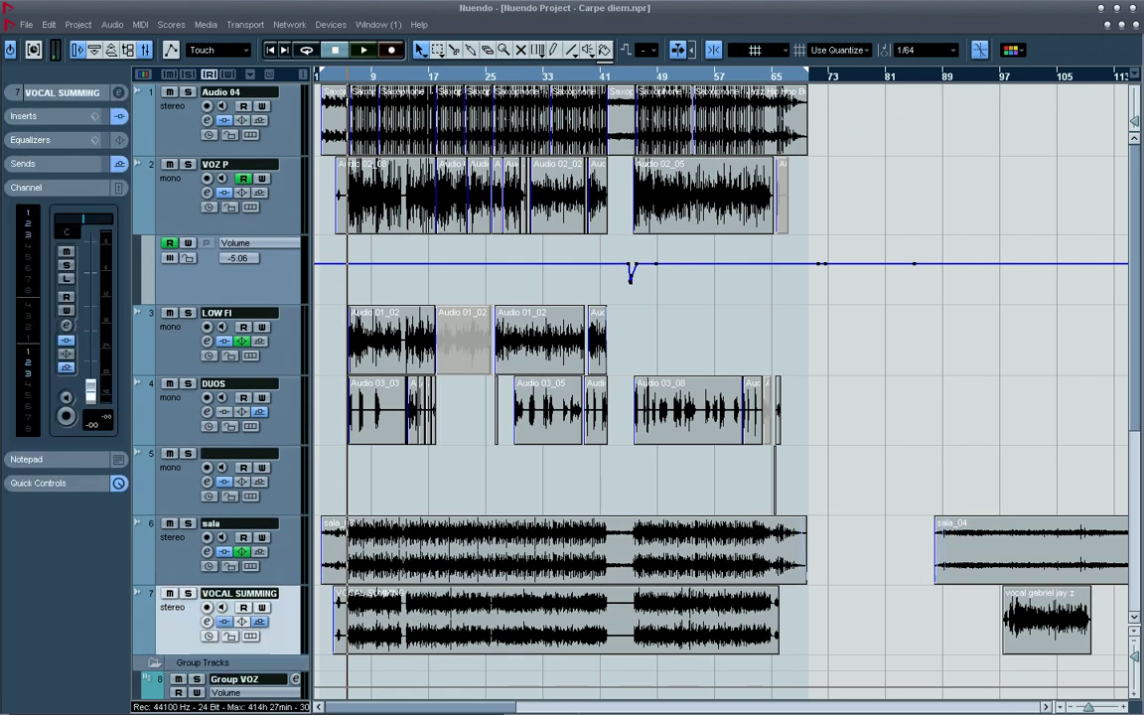
Inspect VOCAL SUMMING's channel fader, collapse that section and select the track's long audio event.
left_click(58, 188)
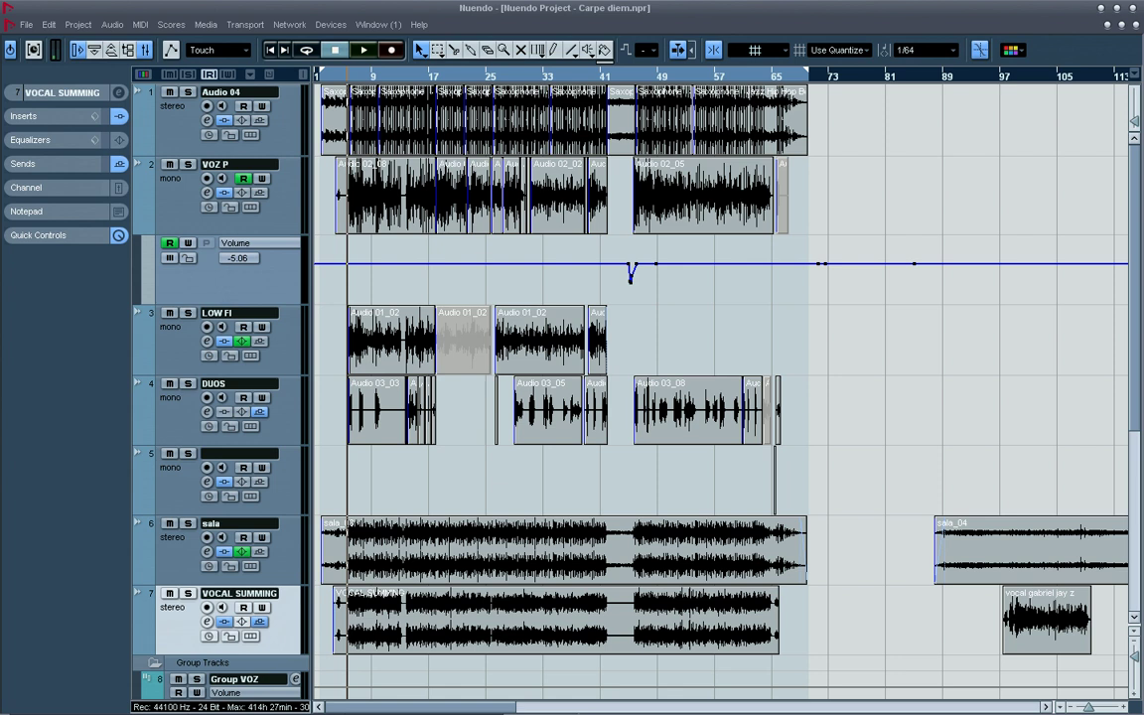
left_click(57, 187)
left_click(58, 187)
left_click(58, 188)
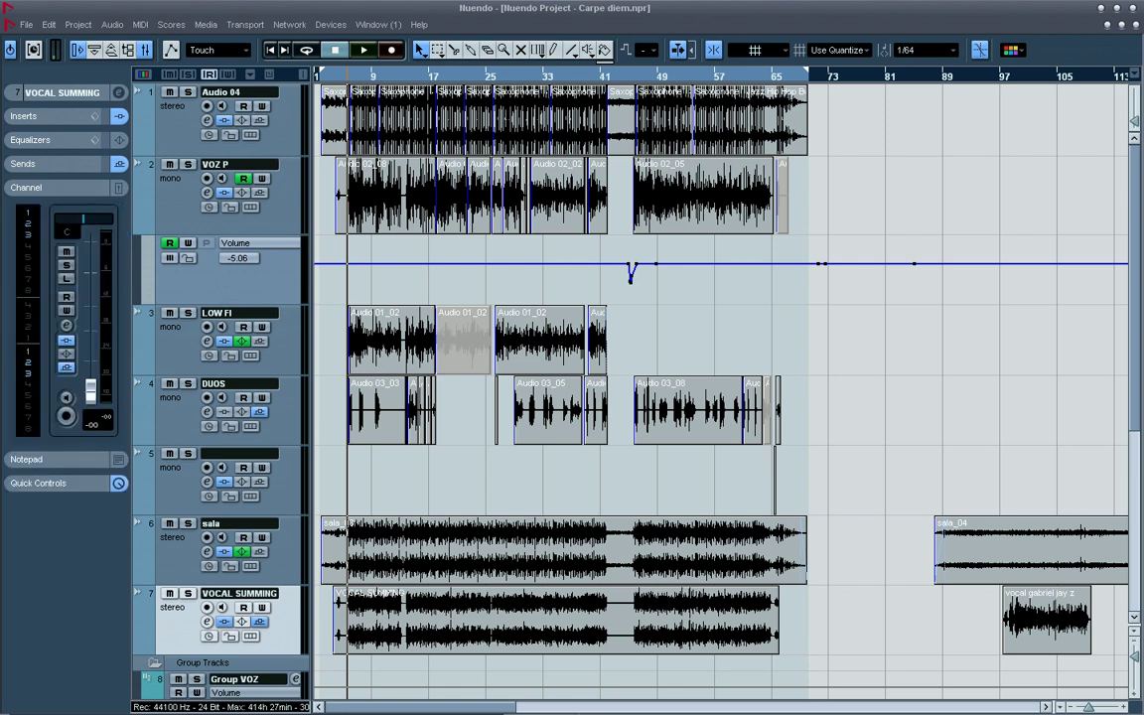
left_click(58, 188)
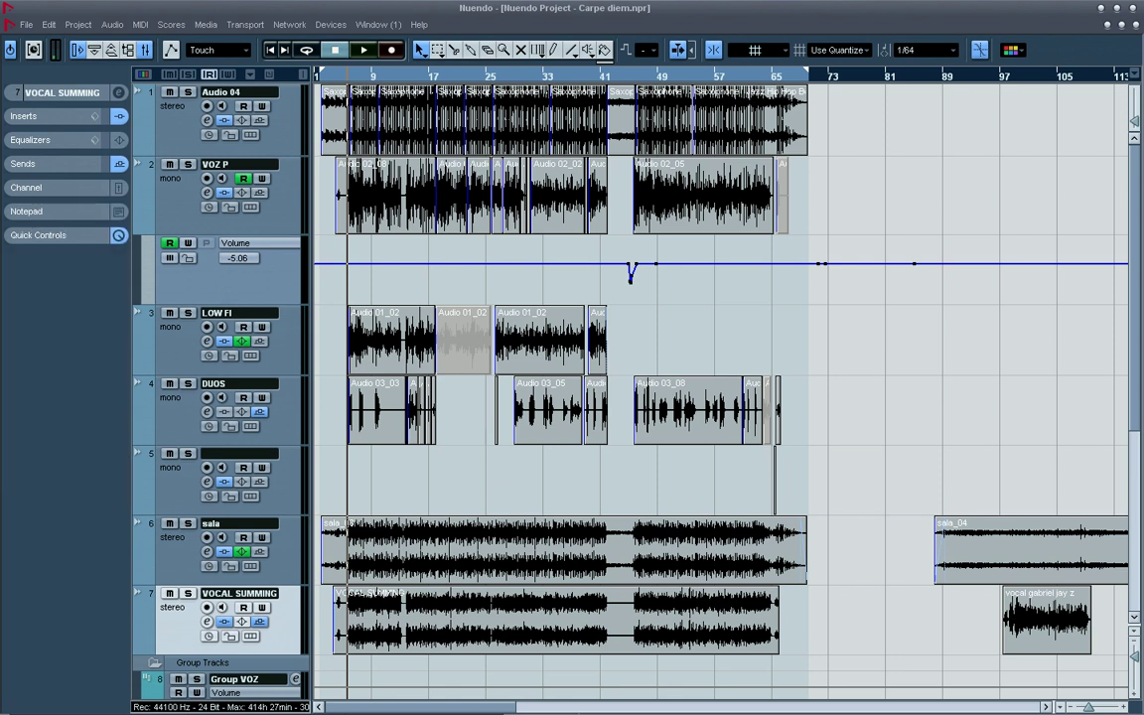
left_click(556, 619)
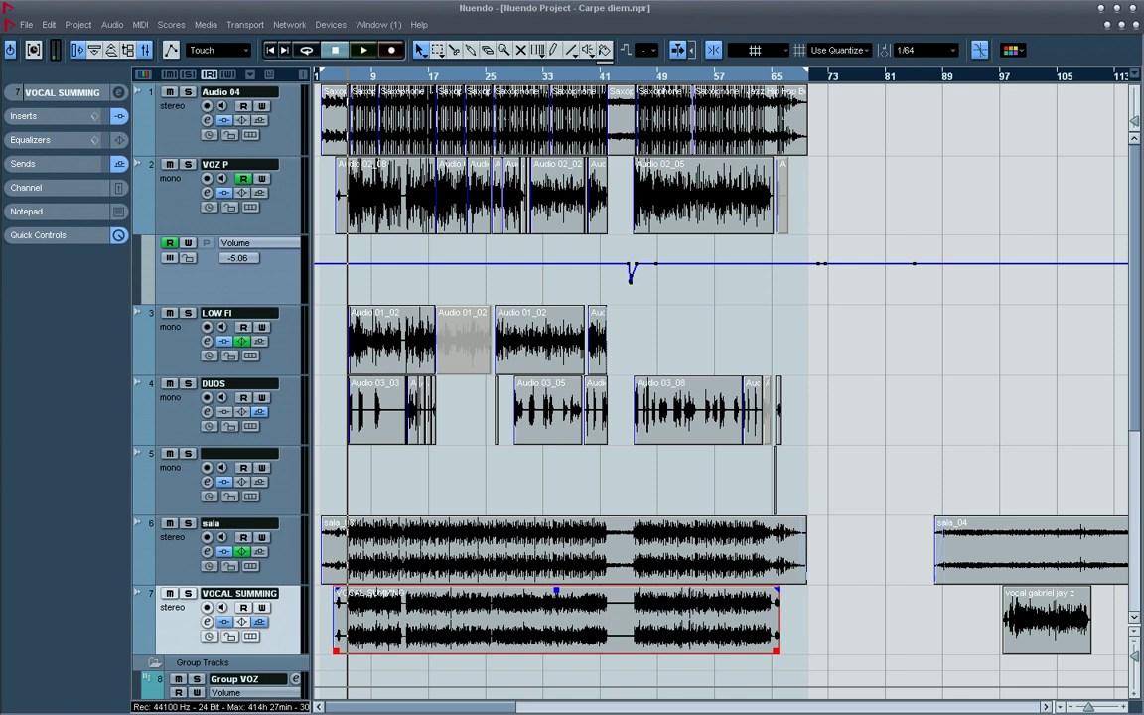
Show VOCAL SUMMING's channel fader again and step through the tracks' audio events, returning to its long event.
left_click(27, 188)
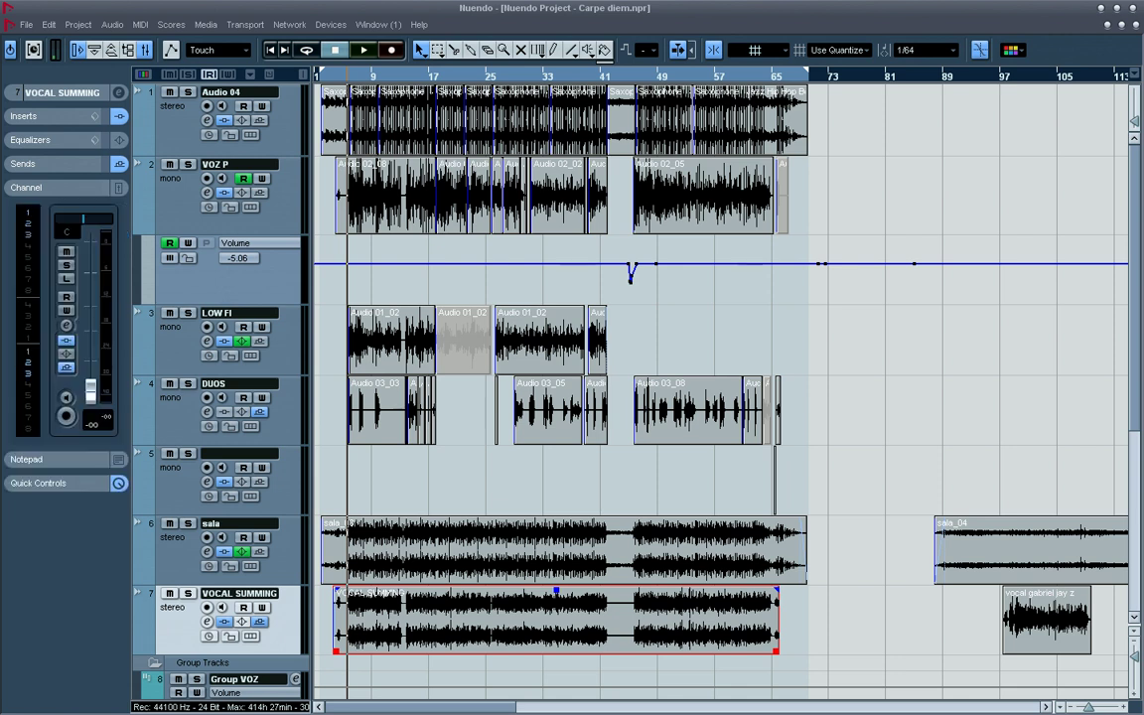
left_click(26, 187)
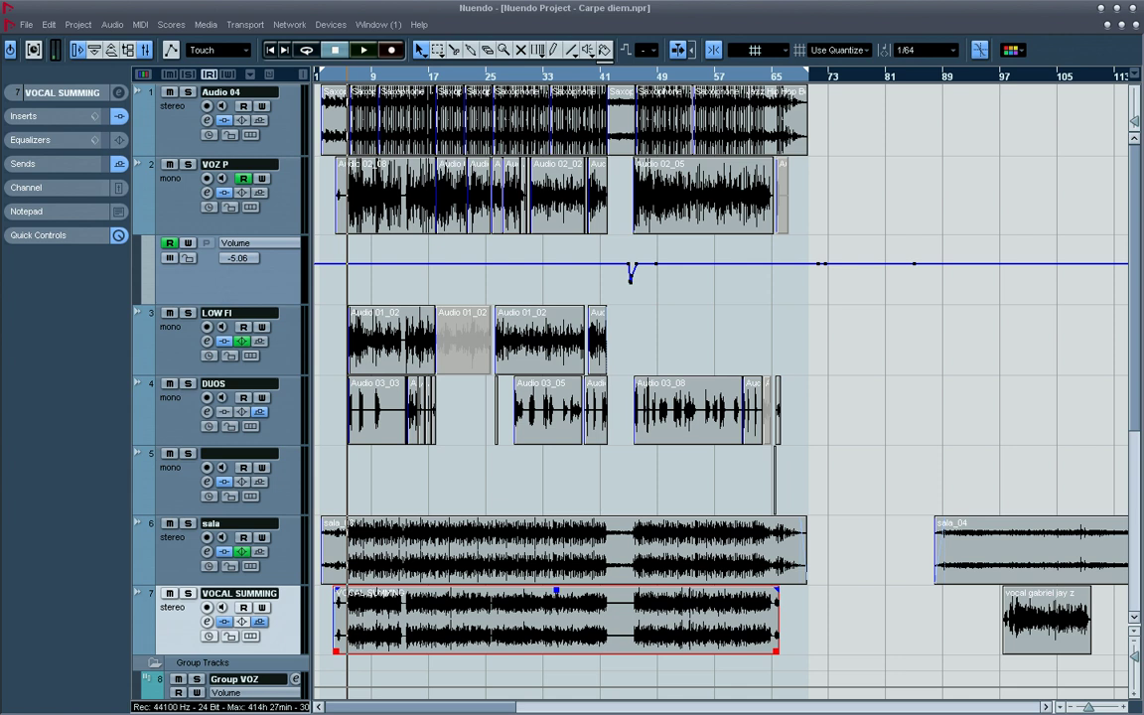
left_click(27, 187)
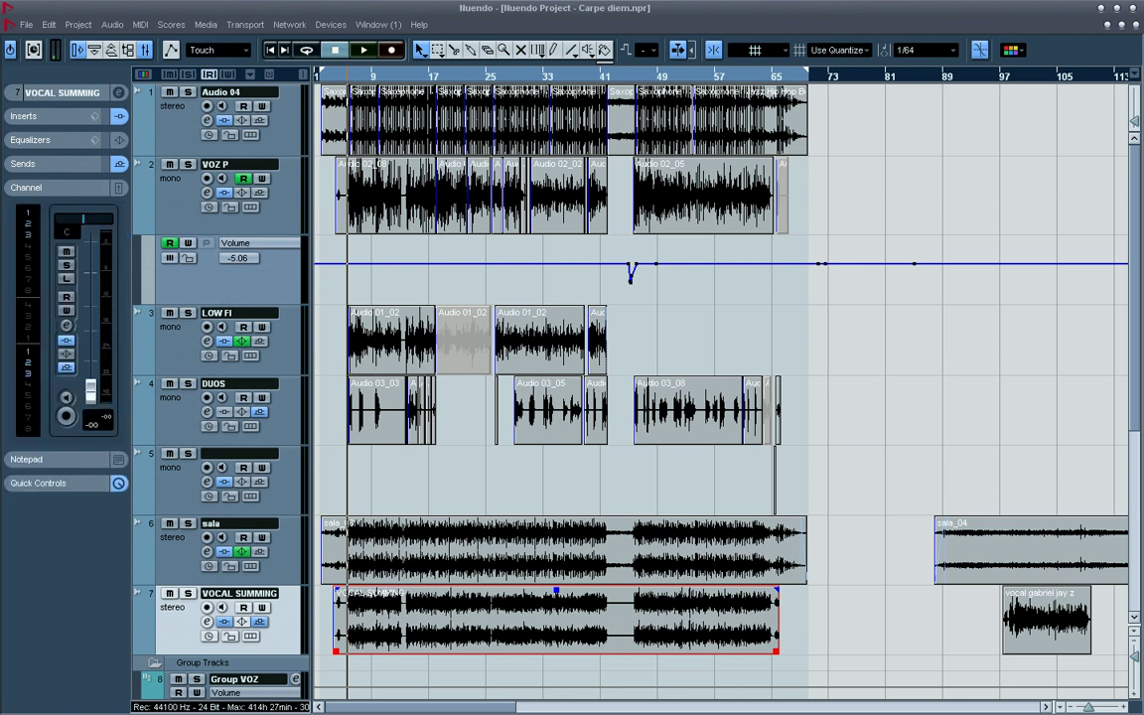
key("Up")
key("Up")
key("Up")
key("Up")
key("Up")
key("Down")
key("Down")
key("Down")
key("Down")
key("Down")
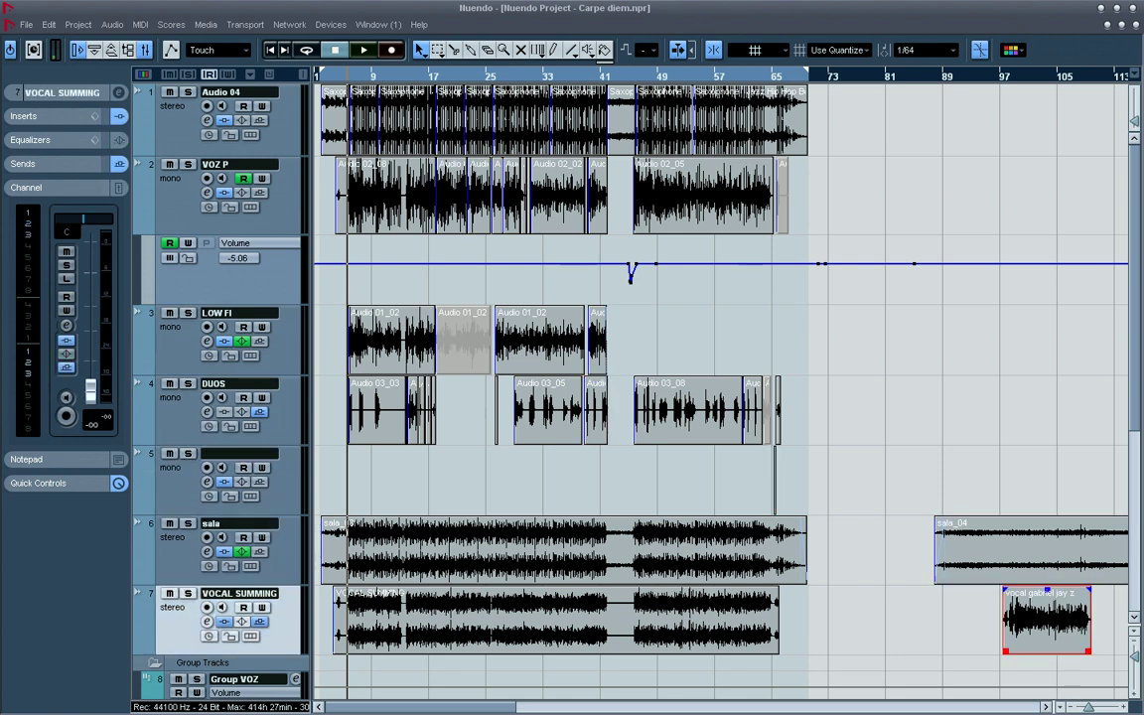
key("Left")
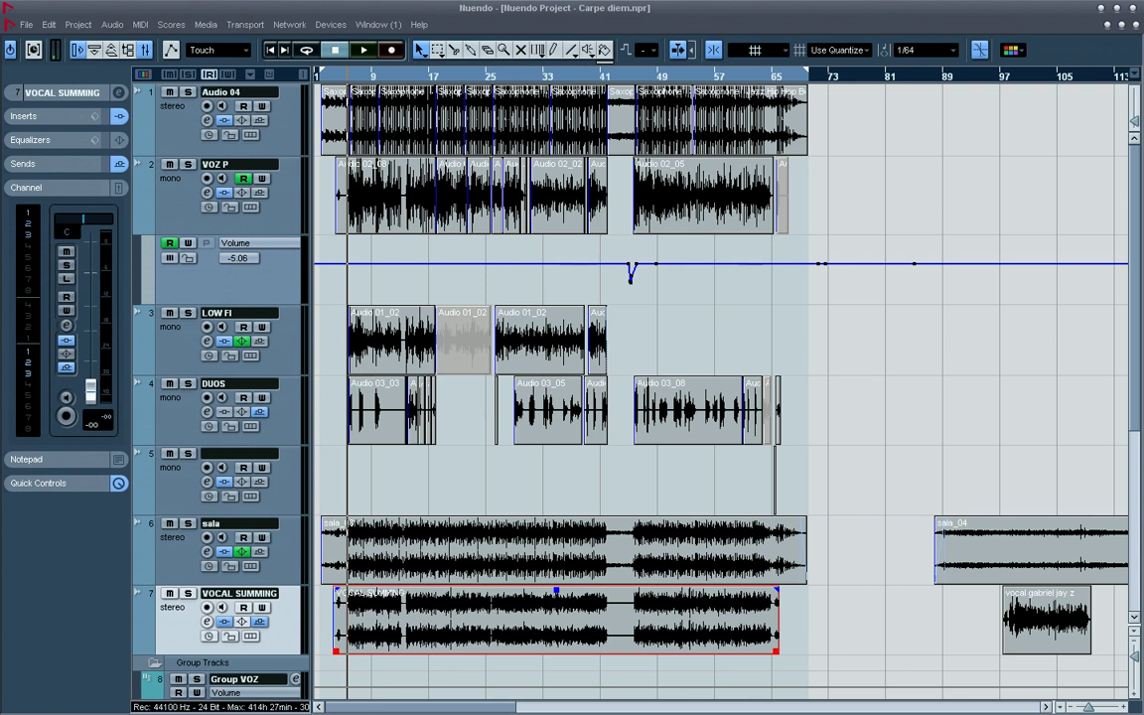
Recheck VOCAL SUMMING's channel fader, collapse that section and select the sala track.
left_click(60, 188)
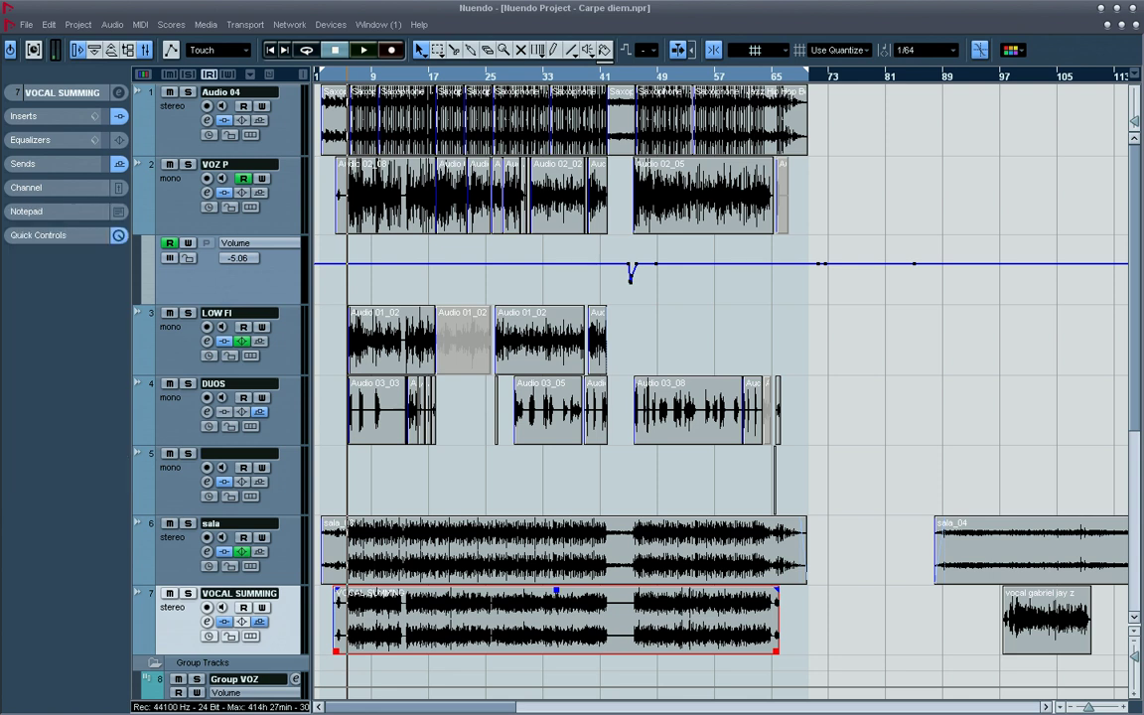
left_click(59, 188)
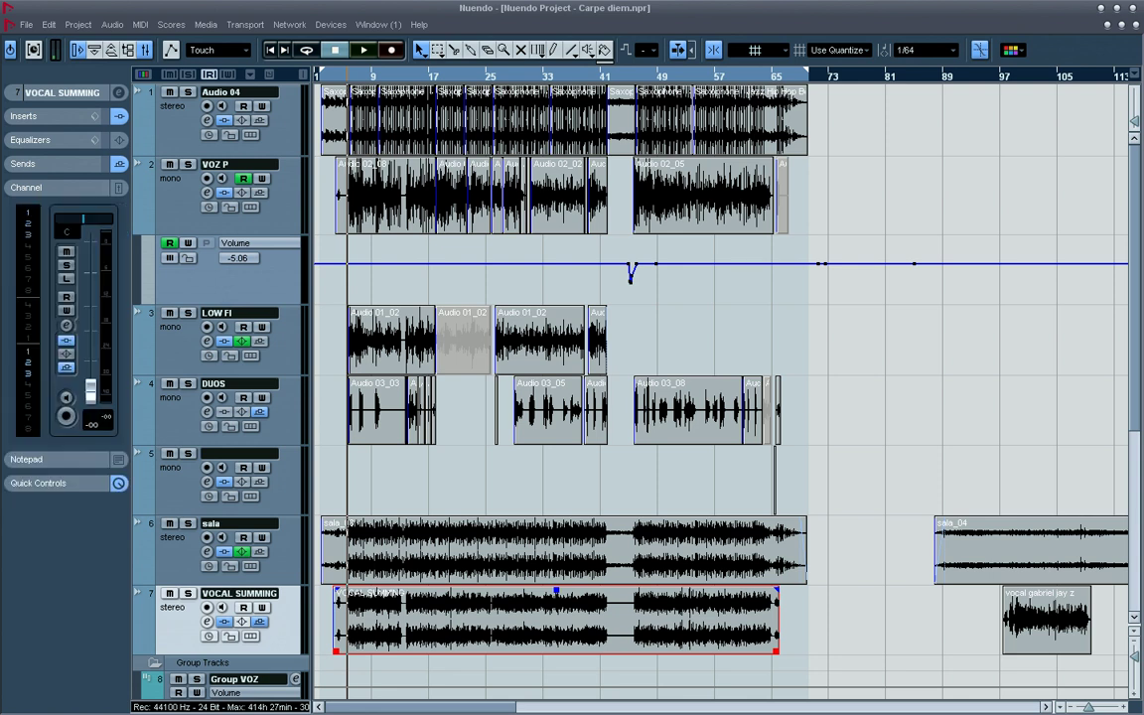
left_click(176, 559)
left_click(177, 629)
left_click(177, 559)
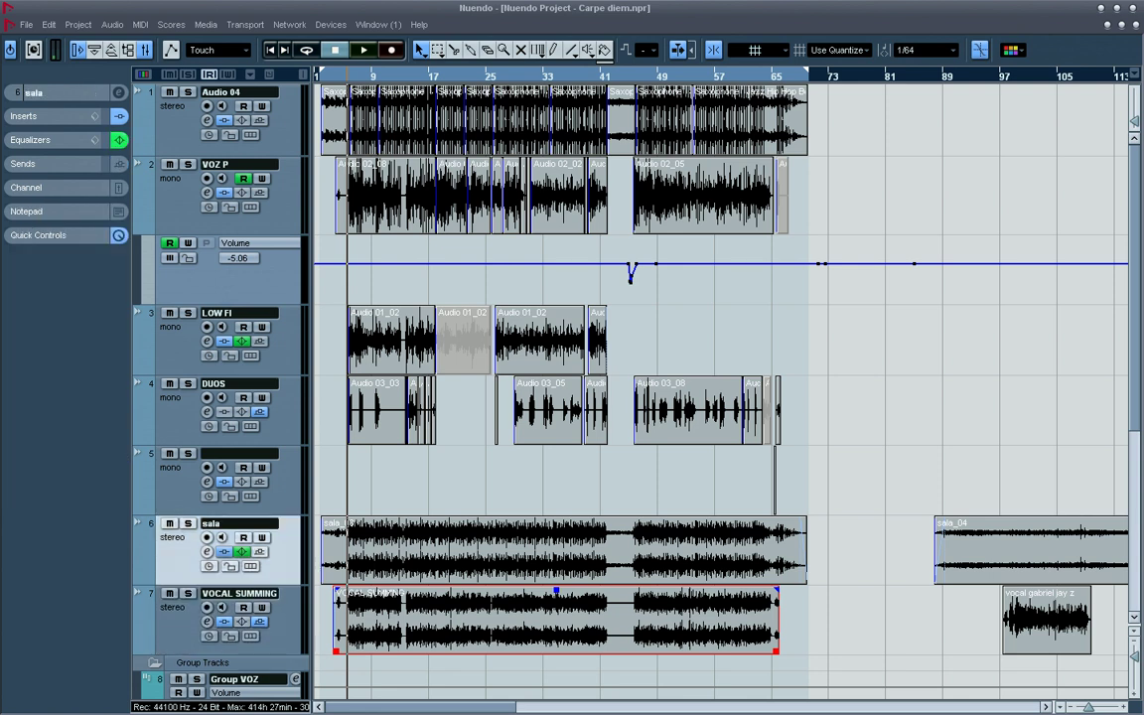
Examine the arrangement at different zoom levels and fit the whole song, from bar 1 to about bar 70, in view.
key("h")
key("h")
key("g")
key("h")
key("g")
key("h")
key("g")
key("g")
key("g")
key("g")
key("g")
key("g")
left_click_drag(706, 76, 317, 109)
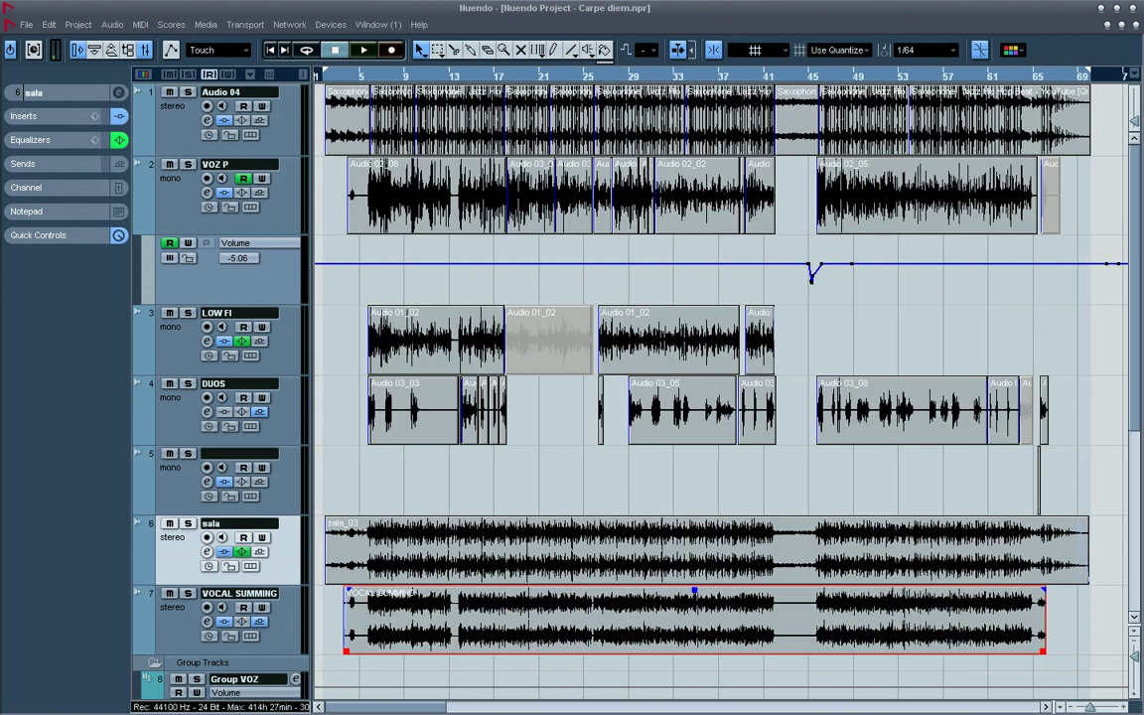
mouse_move(507, 705)
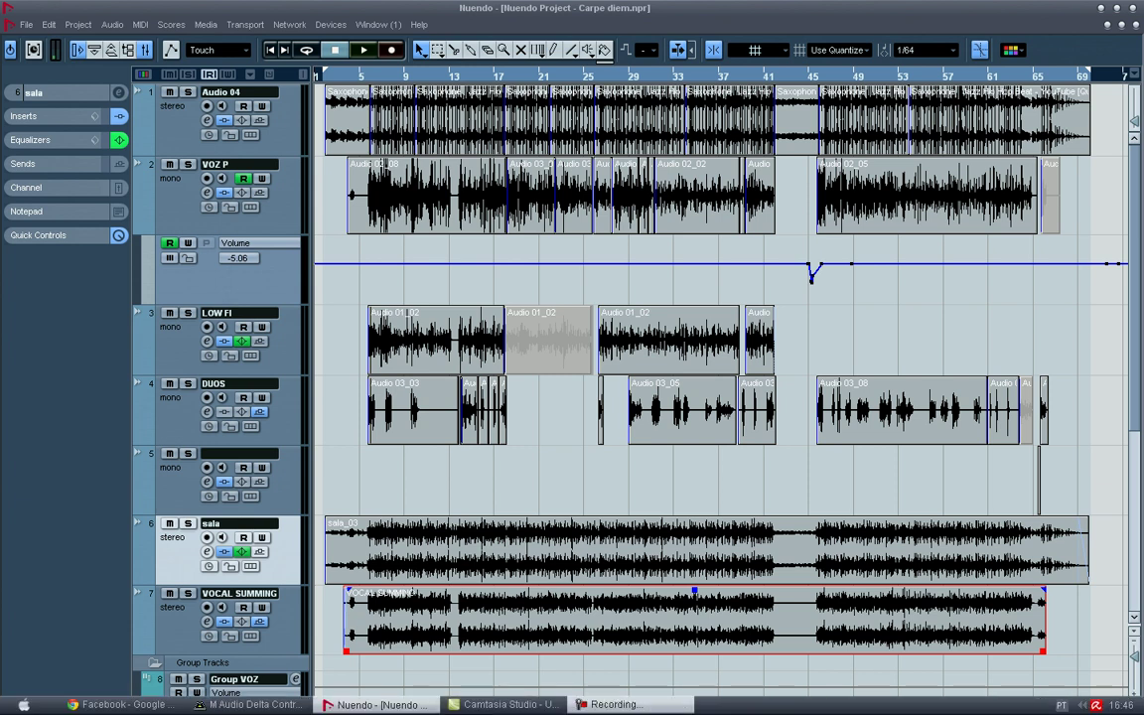